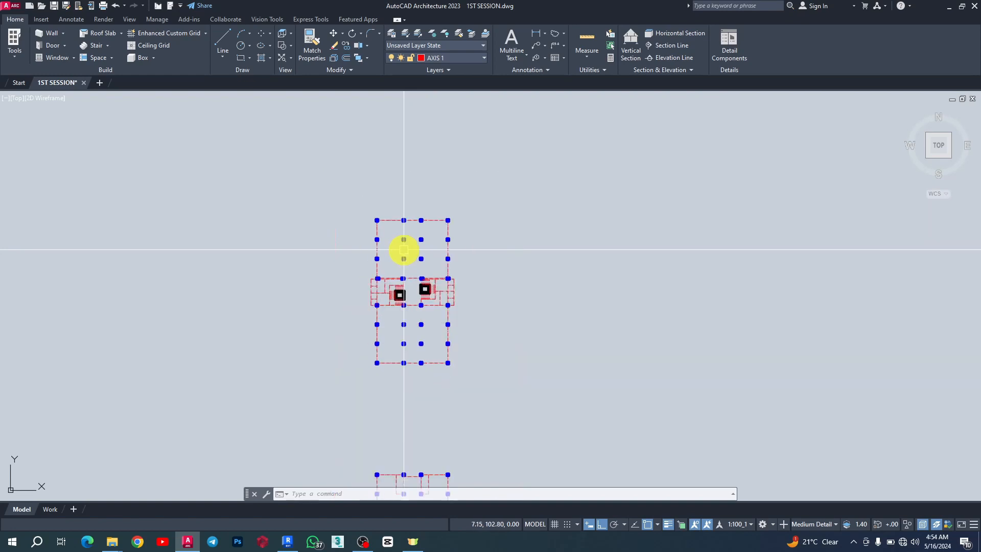
# Examine the column grid, axis lines and stair core of the floor plans.
pyautogui.scroll(5, 403, 249)
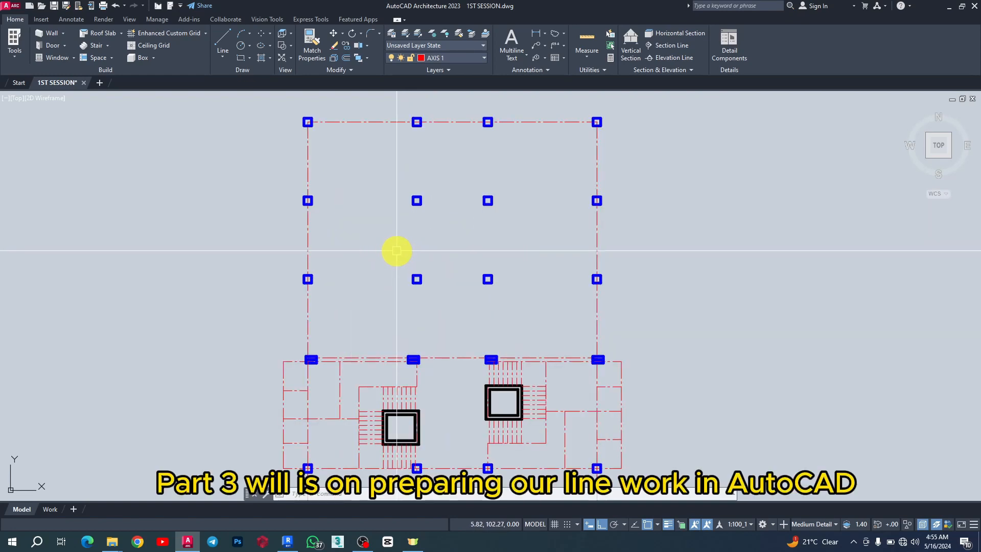
pyautogui.scroll(-4, 396, 250)
pyautogui.scroll(-5, 297, 213)
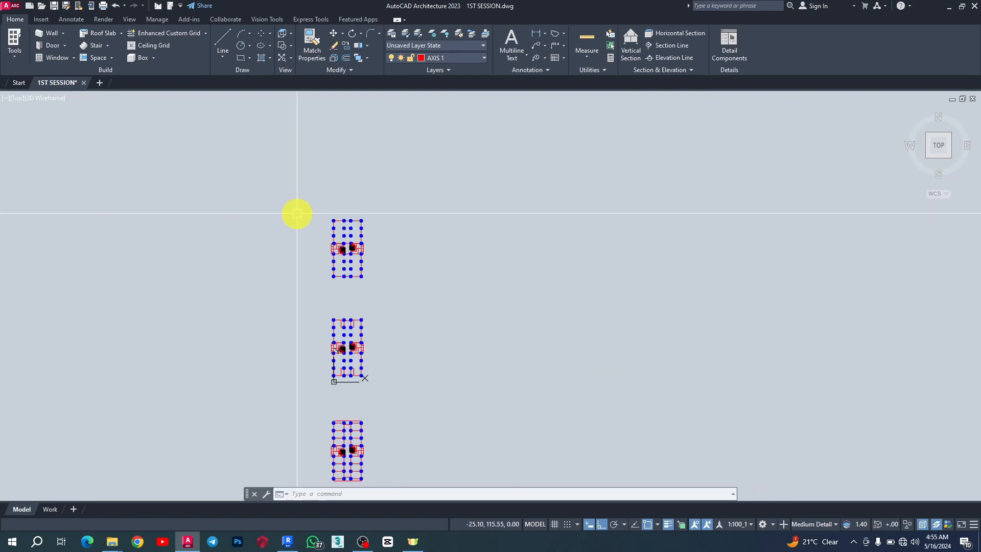
pyautogui.scroll(6, 322, 221)
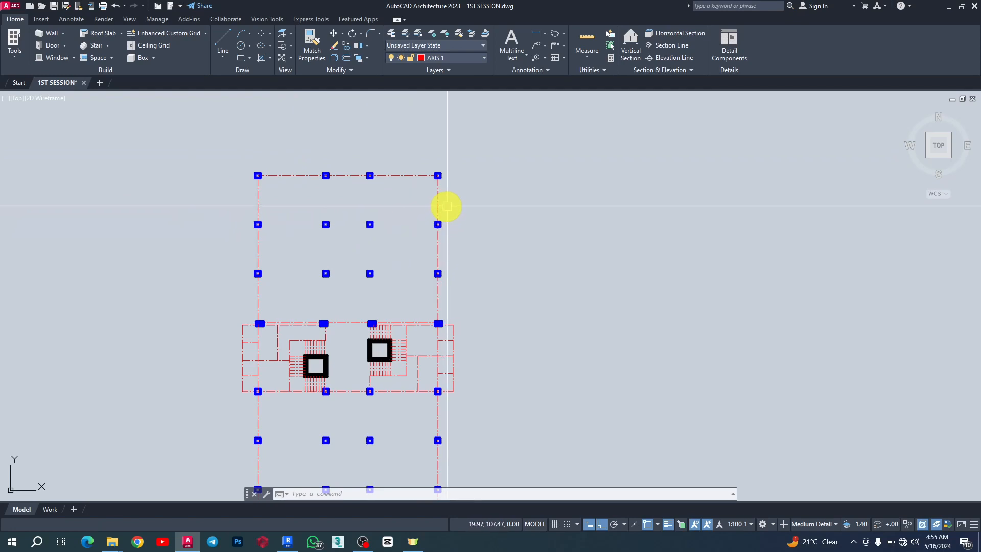
pyautogui.scroll(-2, 301, 264)
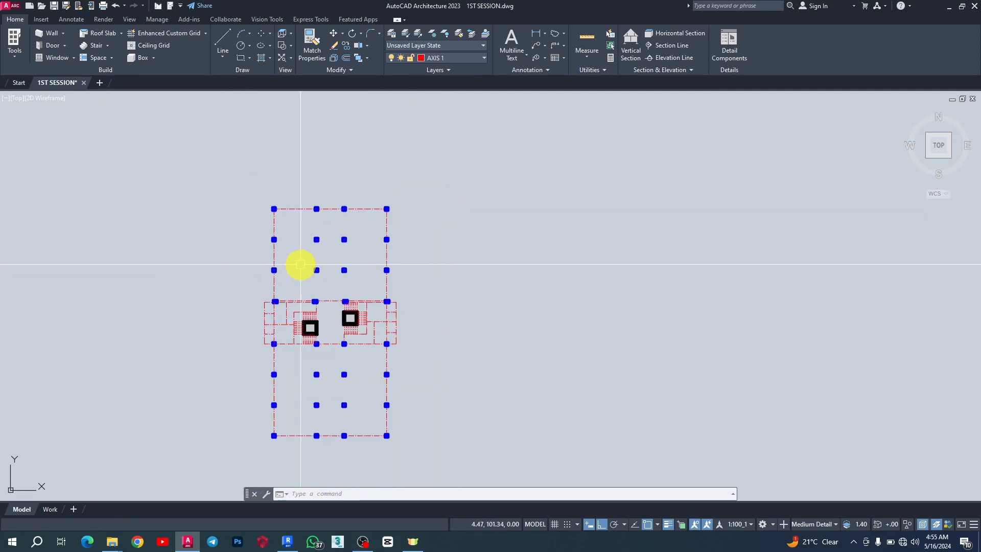
pyautogui.scroll(2, 317, 433)
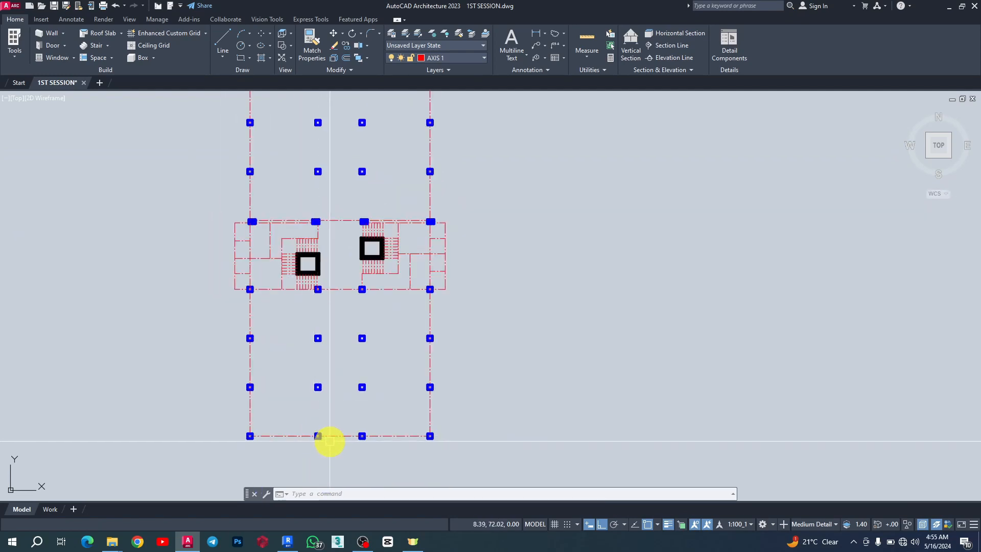
pyautogui.scroll(-2, 317, 383)
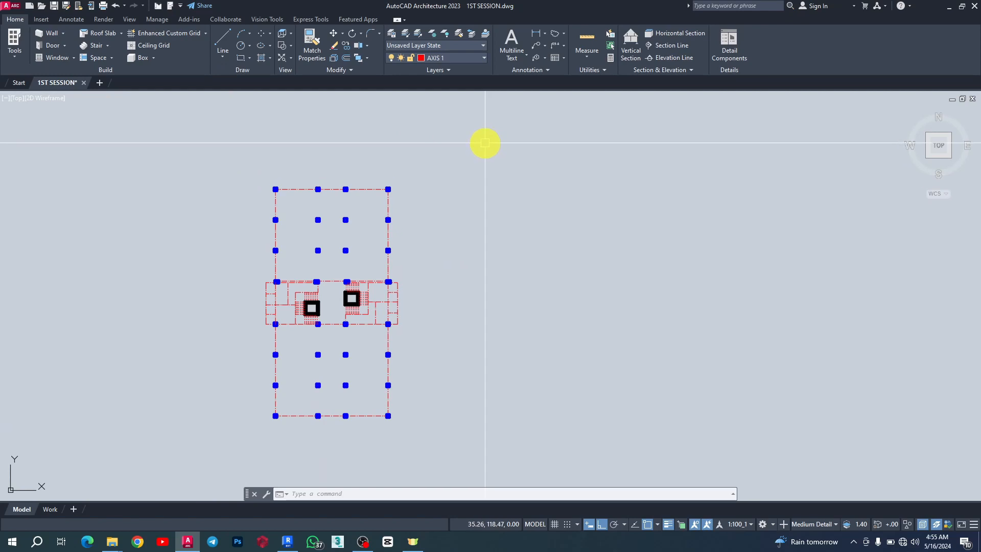
# Open the drawing setup and set the drawing units to Meters.
pyautogui.write('u')
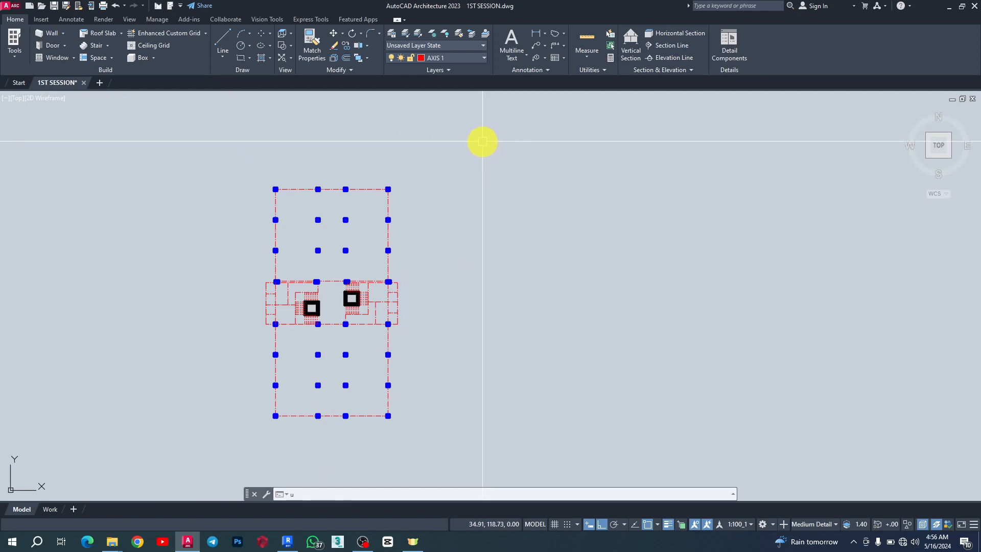
pyautogui.write('n')
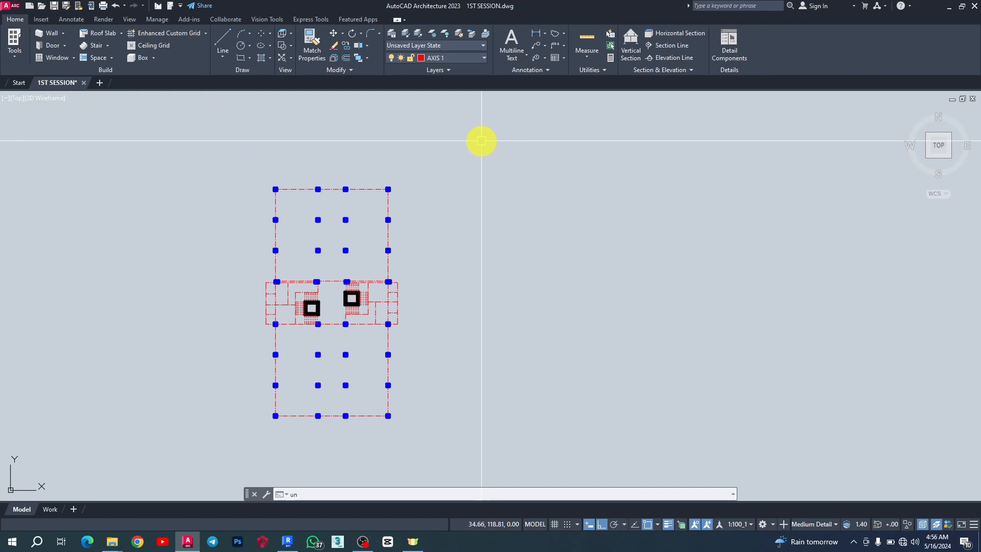
pyautogui.press('Return')
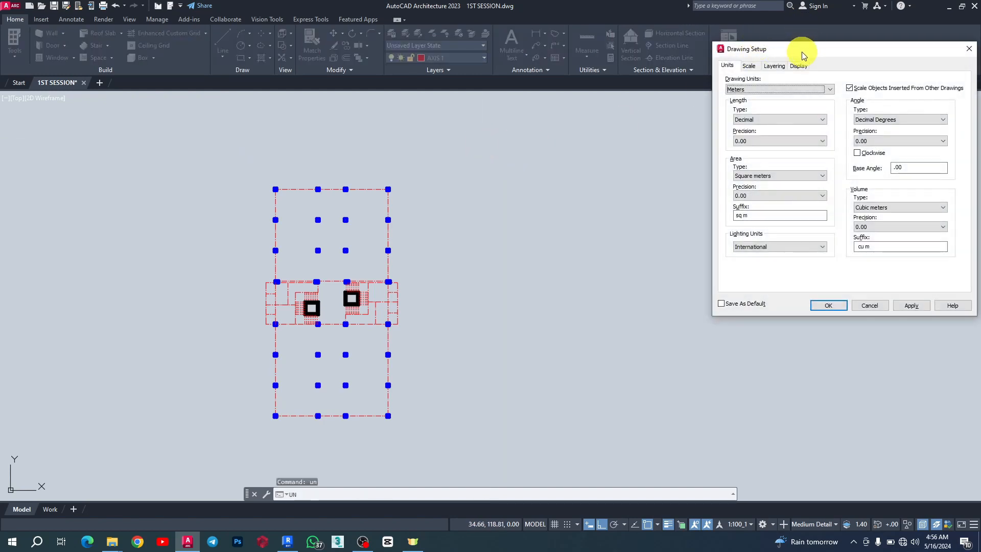
pyautogui.moveTo(803, 55); pyautogui.dragTo(426, 73)
pyautogui.click(452, 108)
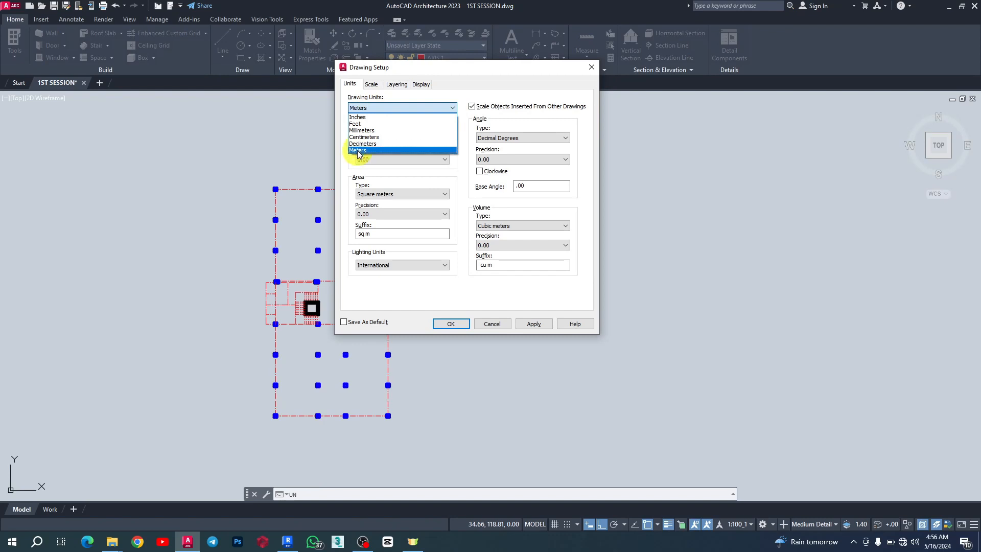
pyautogui.click(357, 150)
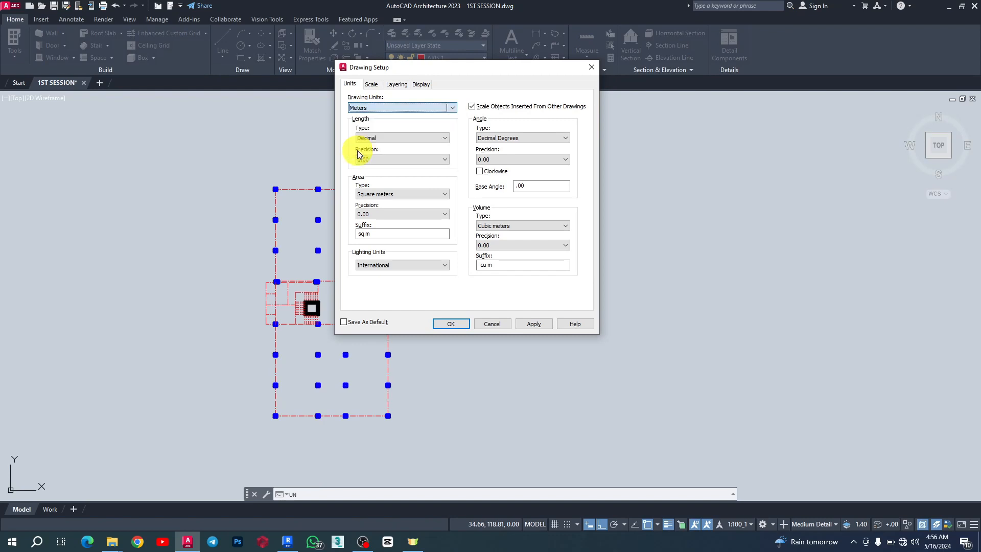
# Review the drawing scale, set the length precision to 0.00, and apply the drawing setup.
pyautogui.click(368, 84)
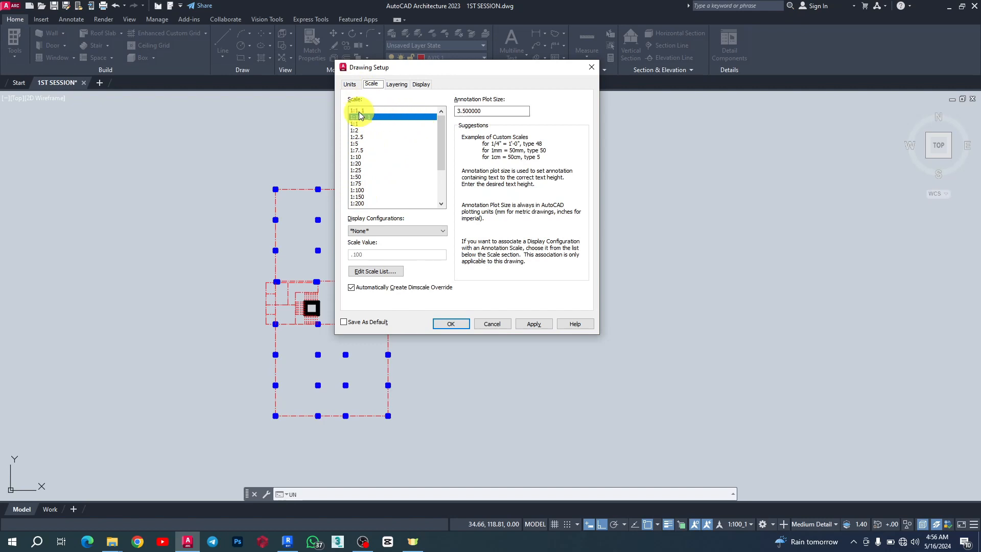
pyautogui.click(350, 85)
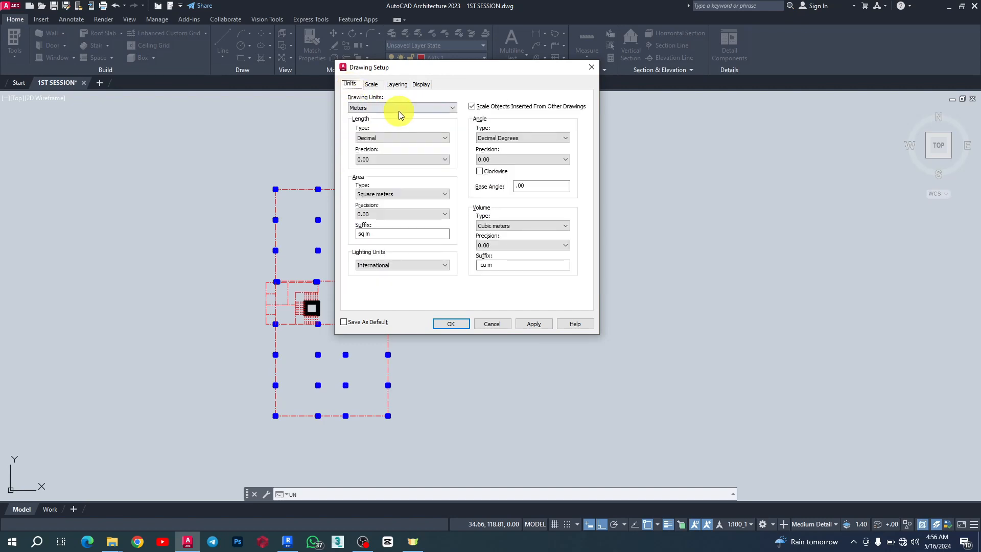
pyautogui.click(414, 158)
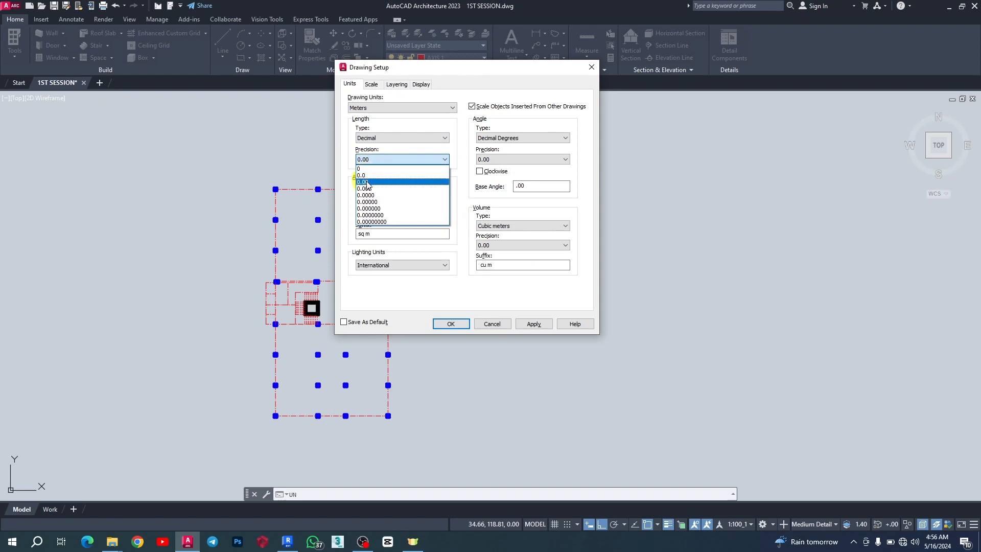
pyautogui.click(366, 183)
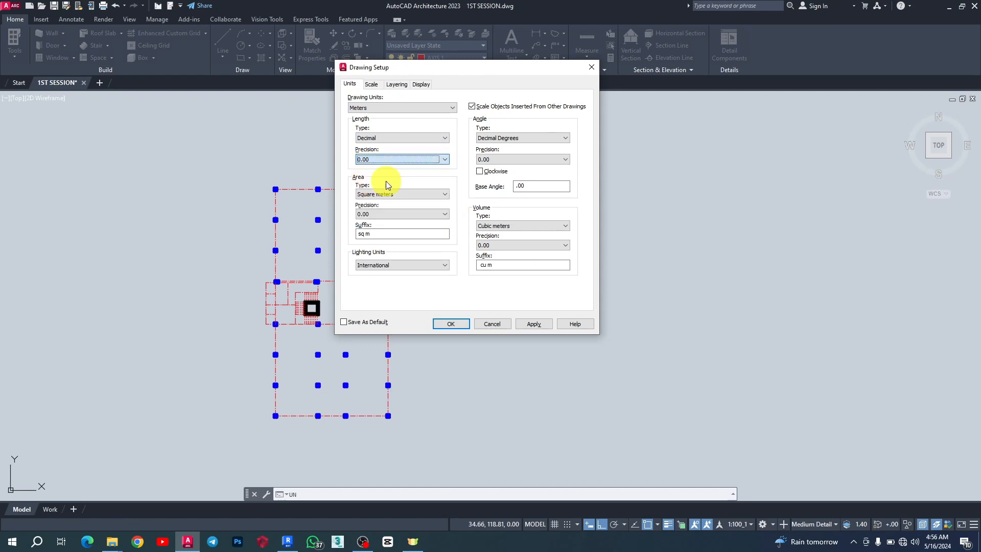
pyautogui.click(538, 326)
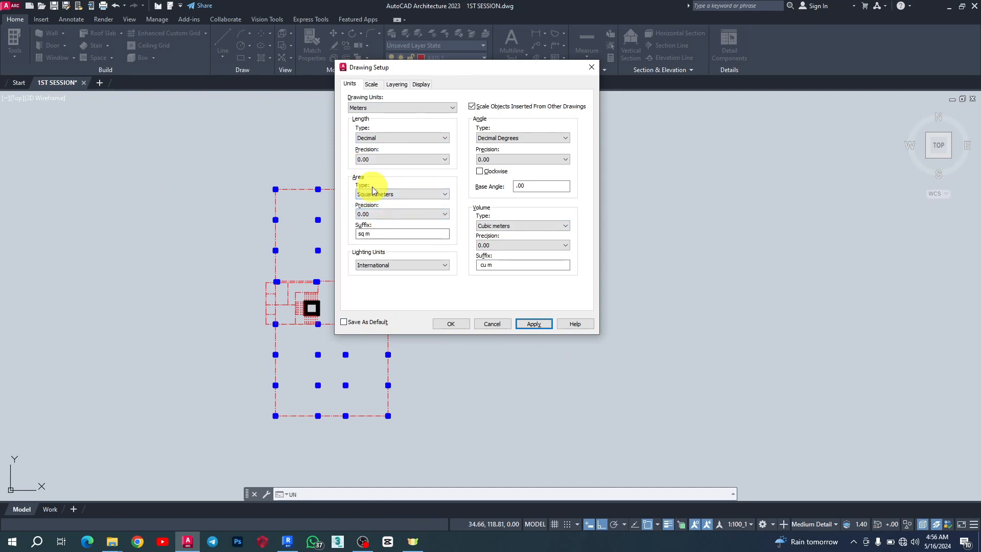
pyautogui.click(451, 324)
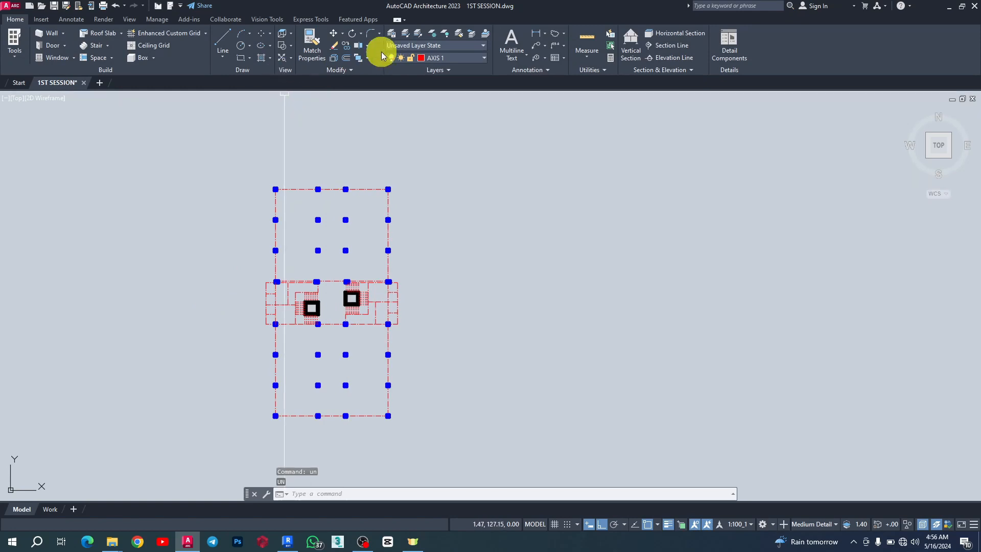
# Check which layers a column outline in the uppermost row and the plan's upper axis line belong to.
pyautogui.scroll(6, 274, 191)
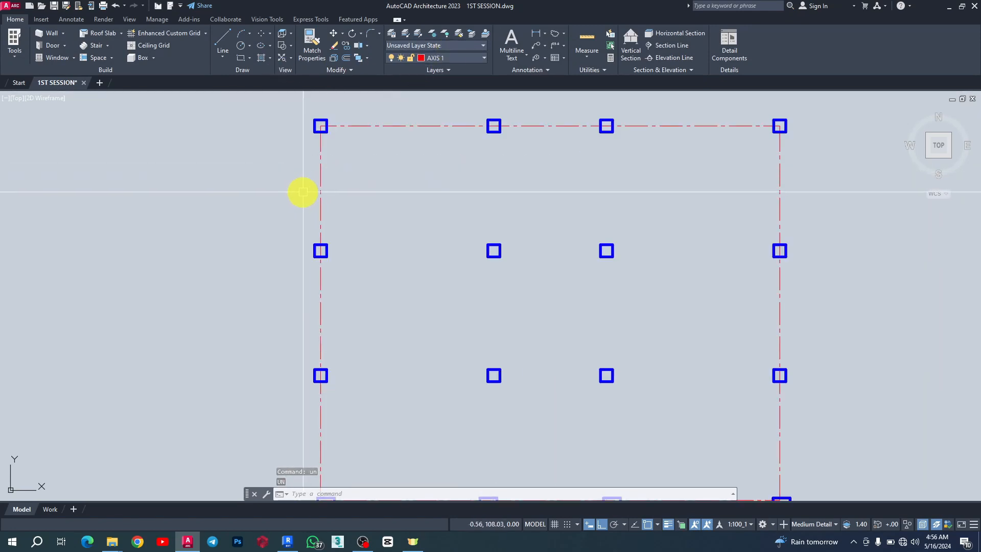
pyautogui.scroll(-4, 302, 189)
pyautogui.scroll(4, 316, 185)
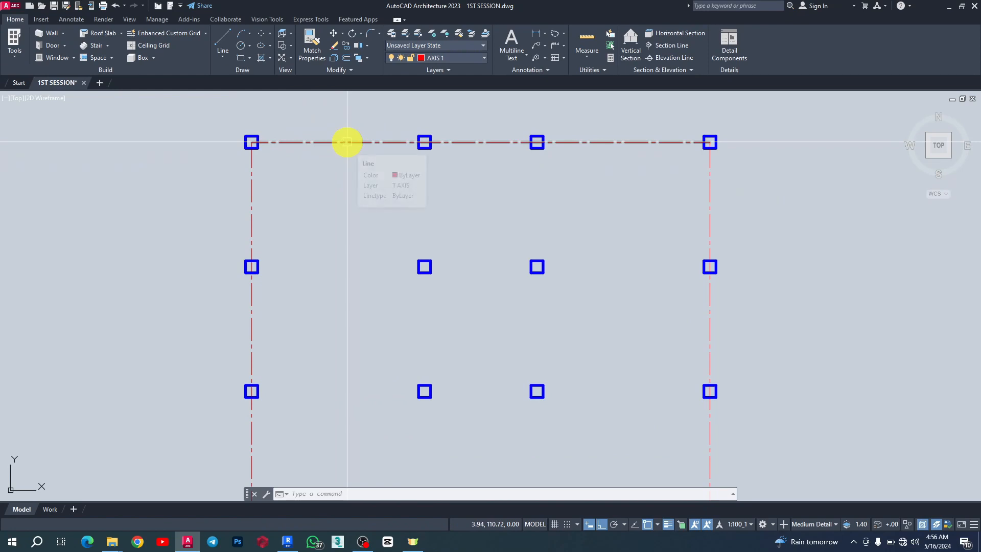
pyautogui.scroll(-2, 347, 142)
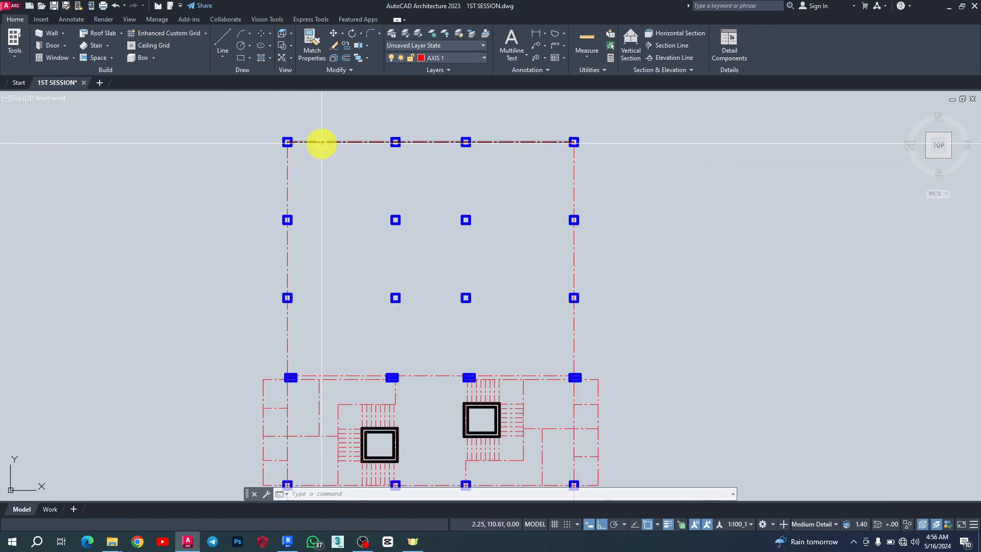
pyautogui.scroll(-3, 209, 153)
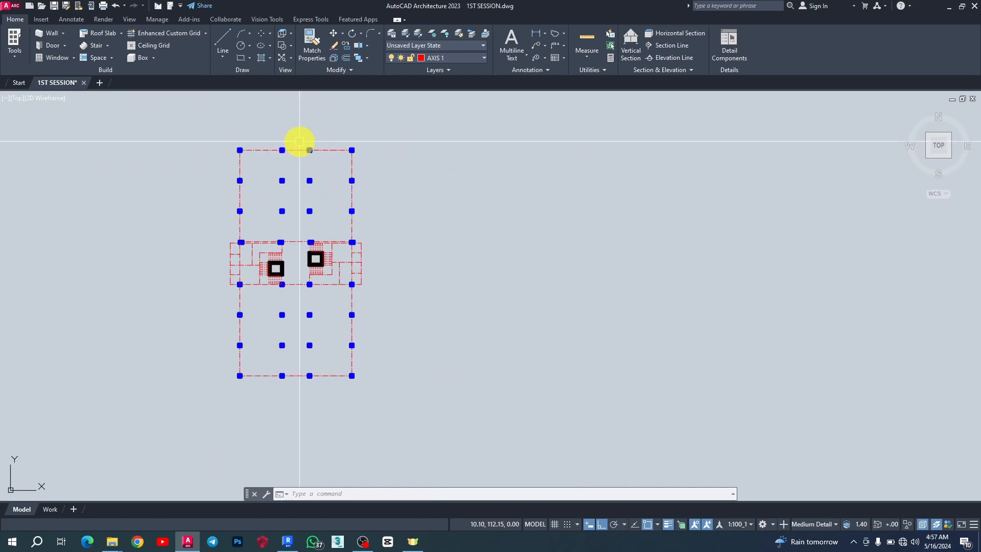
pyautogui.scroll(10, 300, 141)
pyautogui.click(320, 137)
pyautogui.moveTo(319, 138)
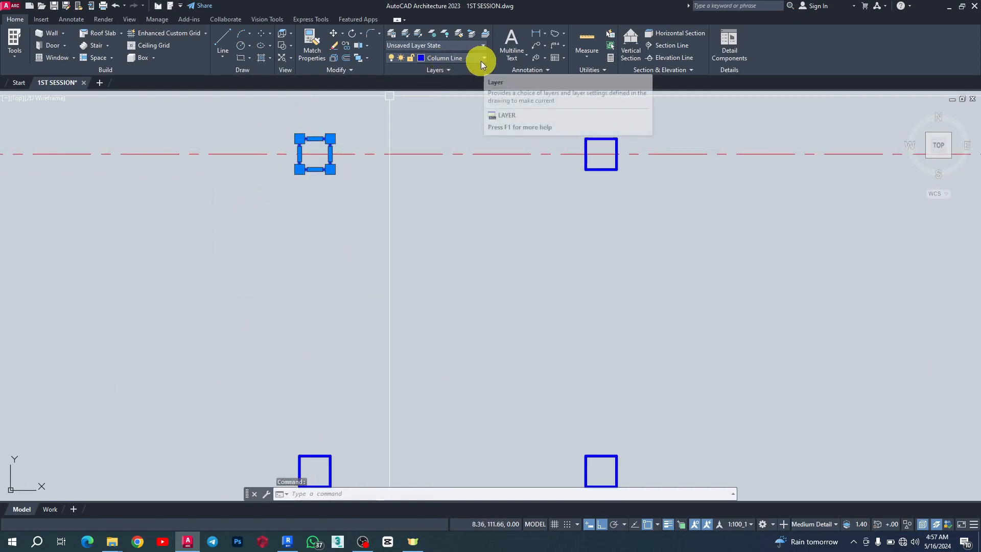
pyautogui.scroll(-6, 445, 197)
pyautogui.press('Escape')
pyautogui.click(446, 186)
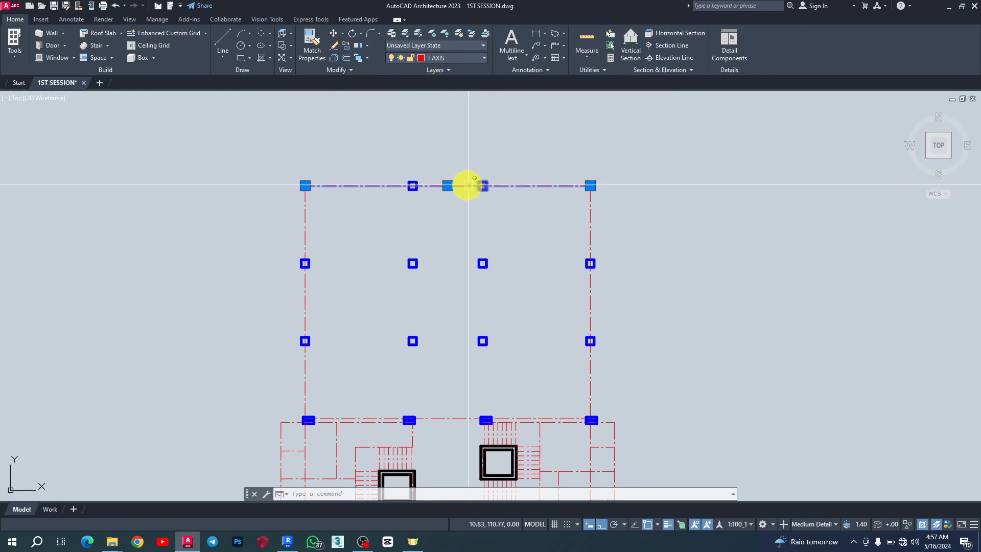
pyautogui.press('Escape')
pyautogui.scroll(-5, 251, 158)
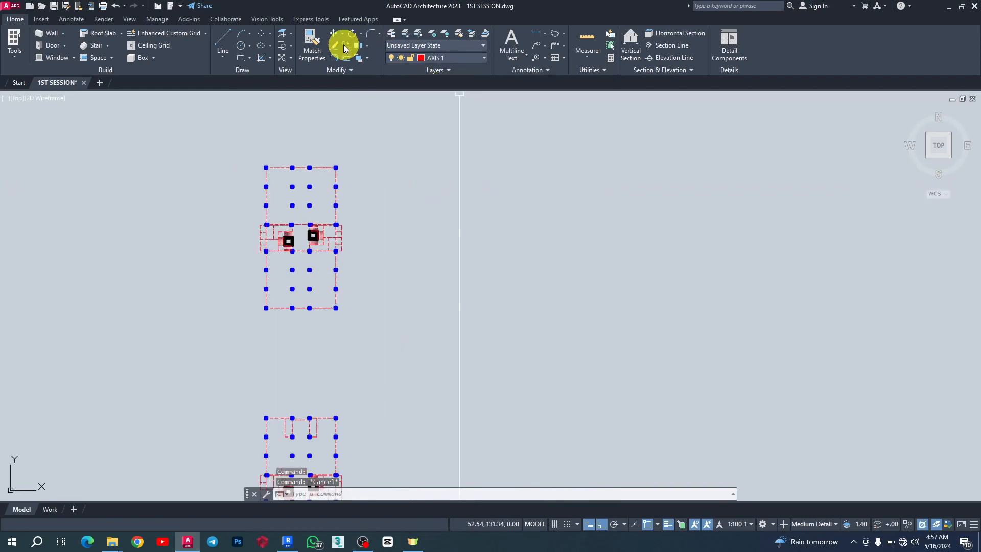
# Open the Layer Properties Manager and enlarge it to show the full layer list.
pyautogui.click(392, 35)
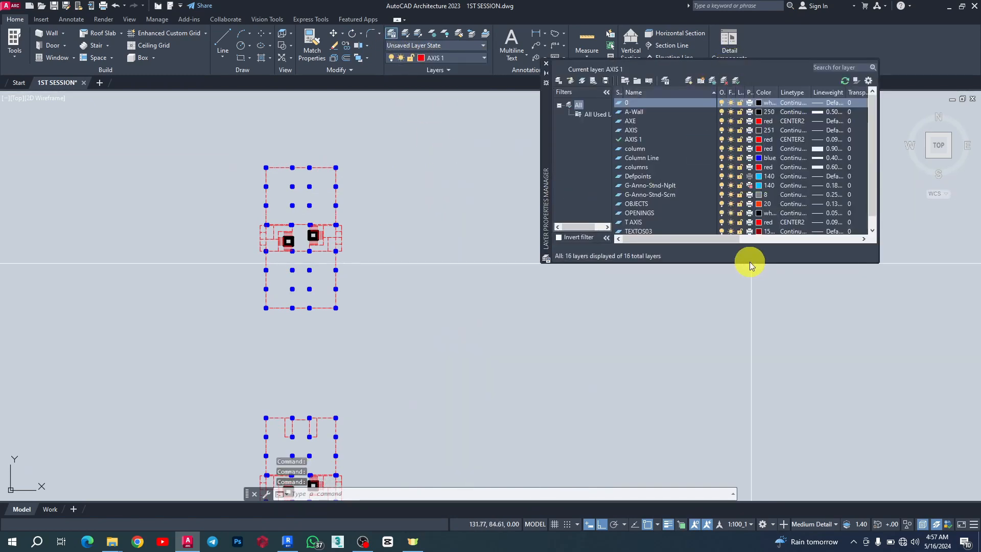
pyautogui.moveTo(748, 263); pyautogui.dragTo(771, 389)
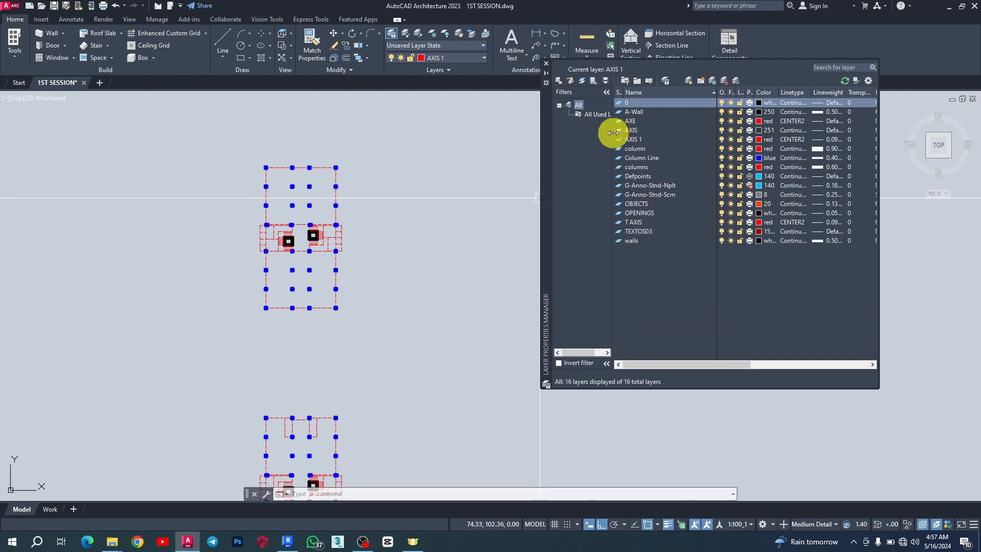
# Try to turn off and freeze the current layer AXIS 1.
pyautogui.click(723, 140)
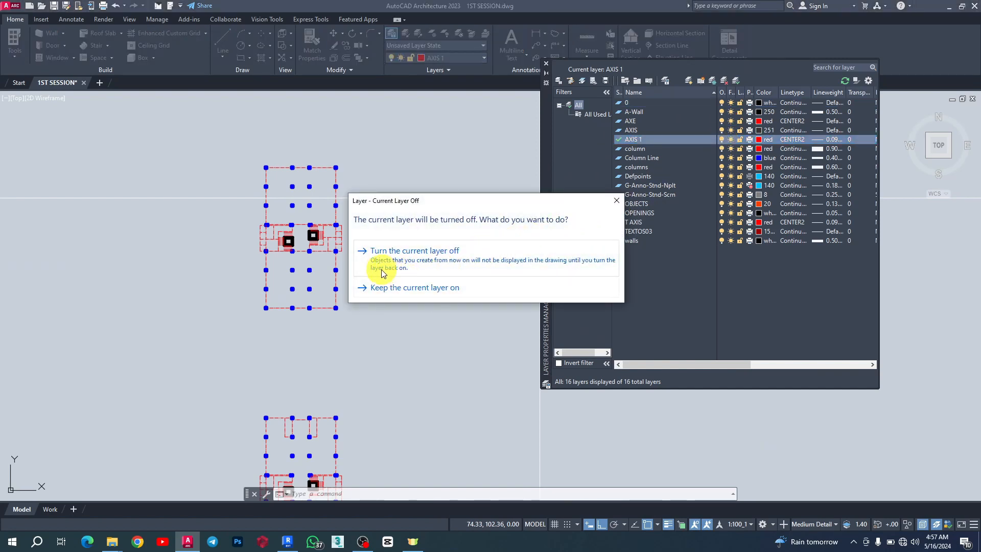
pyautogui.click(423, 260)
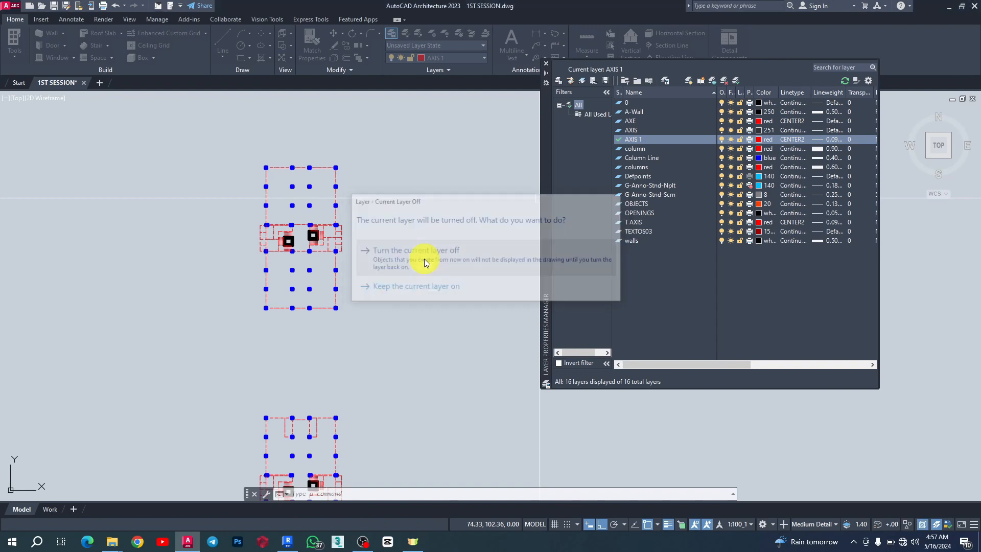
pyautogui.click(730, 139)
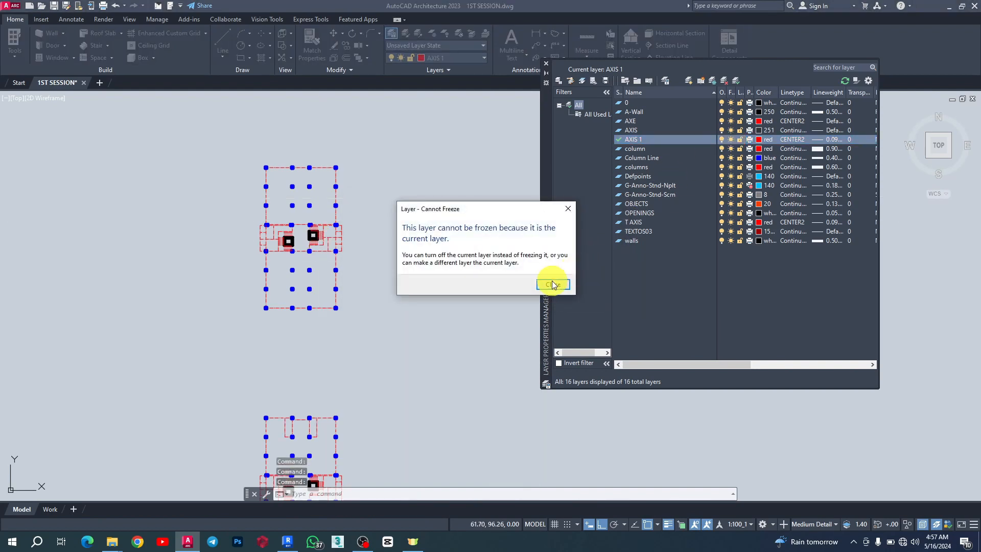
pyautogui.click(552, 284)
pyautogui.click(730, 140)
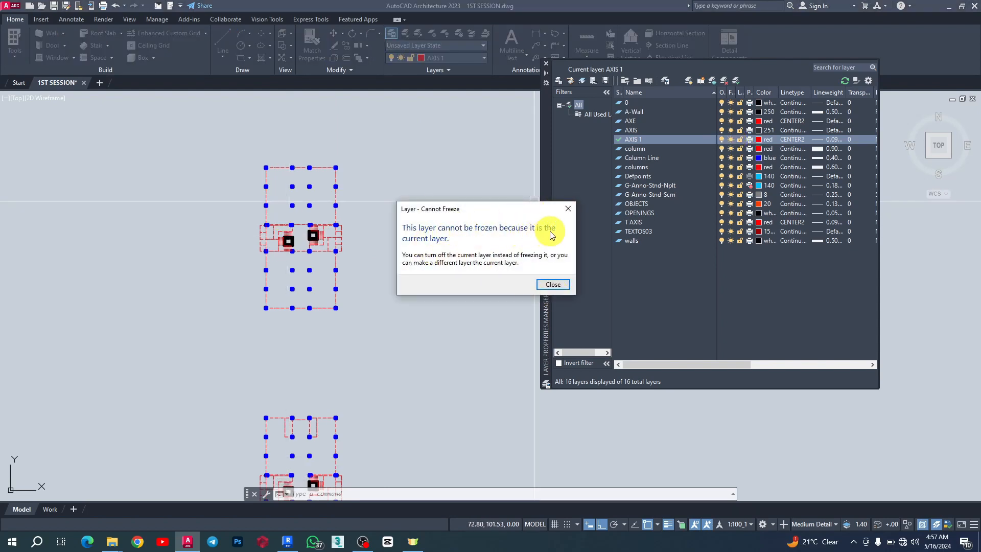
pyautogui.click(565, 207)
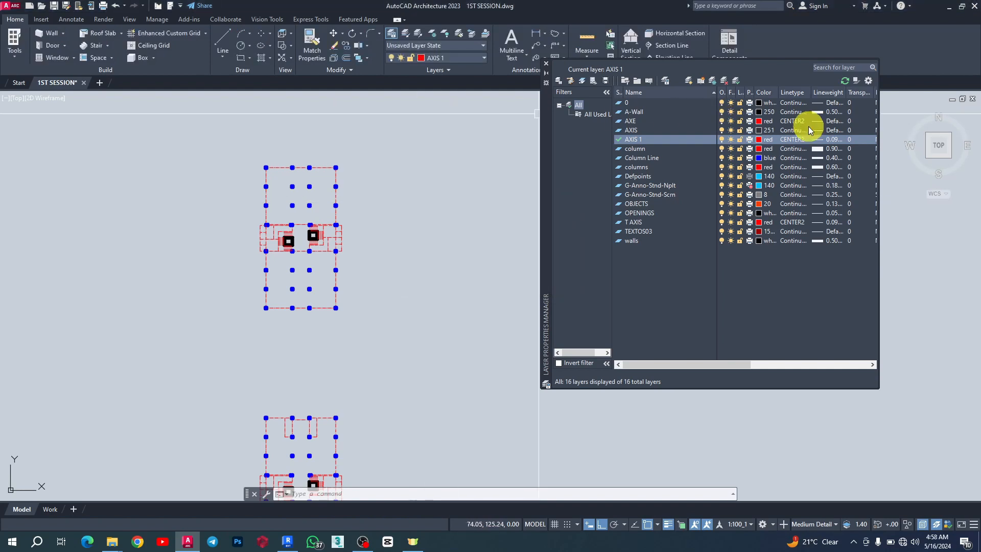
# Make A-Wall the current layer.
pyautogui.click(642, 113)
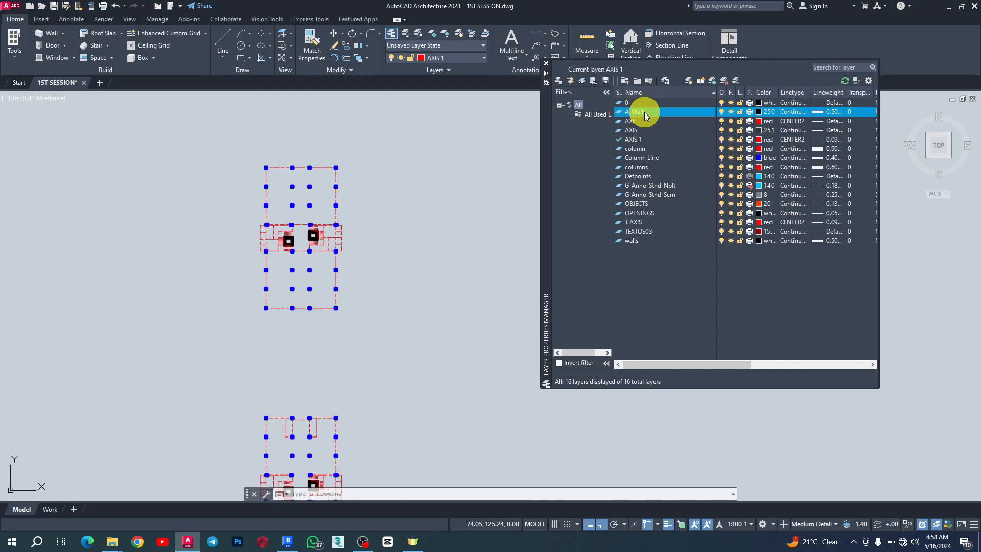
pyautogui.click(634, 112)
pyautogui.doubleClick(618, 112)
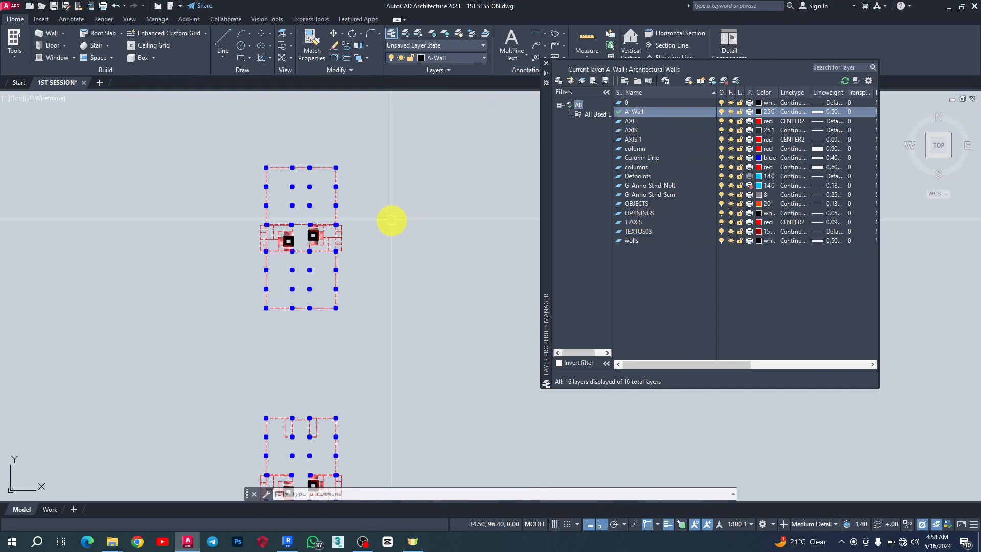
# Freeze the T AXIS layer to see which lines it holds, and thaw it again.
pyautogui.click(731, 222)
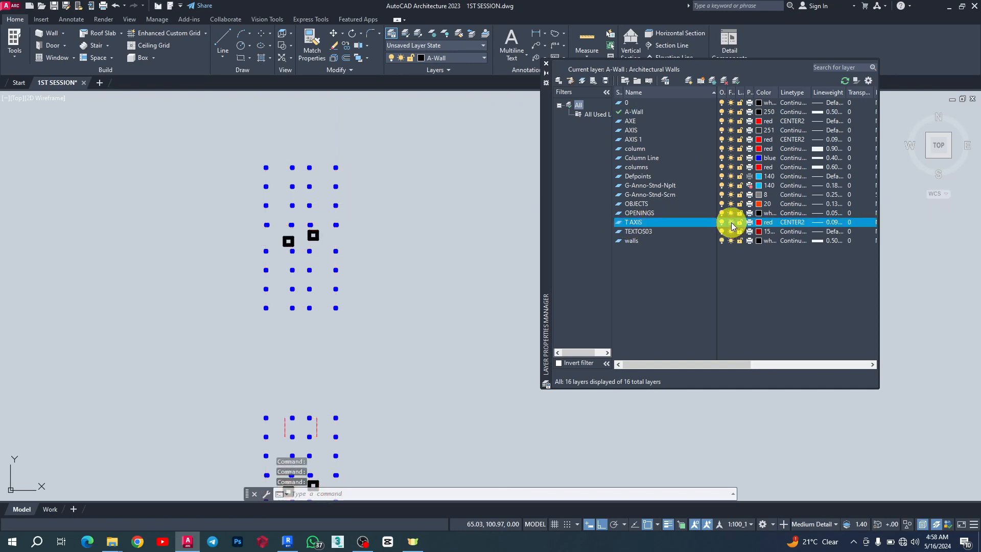
pyautogui.click(731, 223)
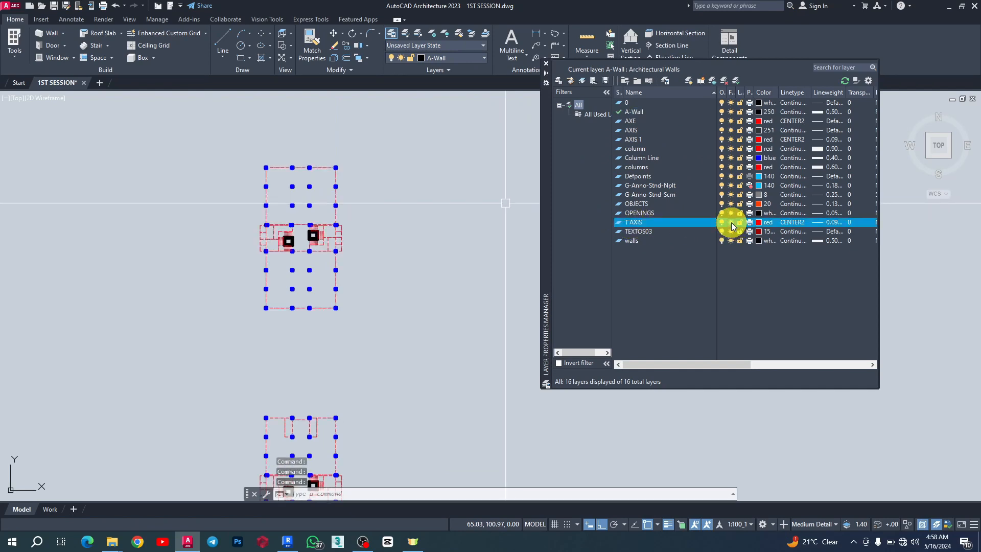
# Freeze the T AXIS layer once more and thaw it to compare the drawing with and without its lines.
pyautogui.click(731, 223)
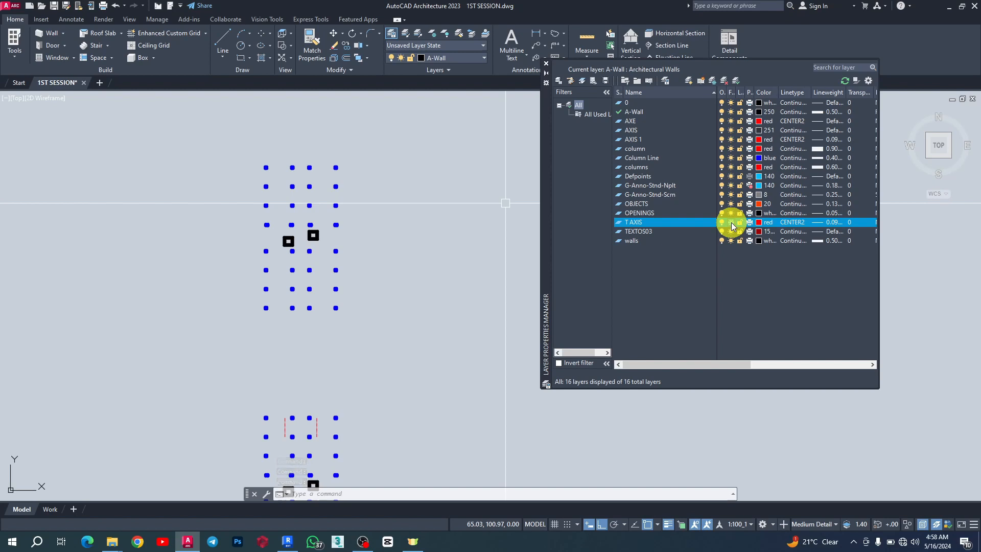
pyautogui.click(731, 223)
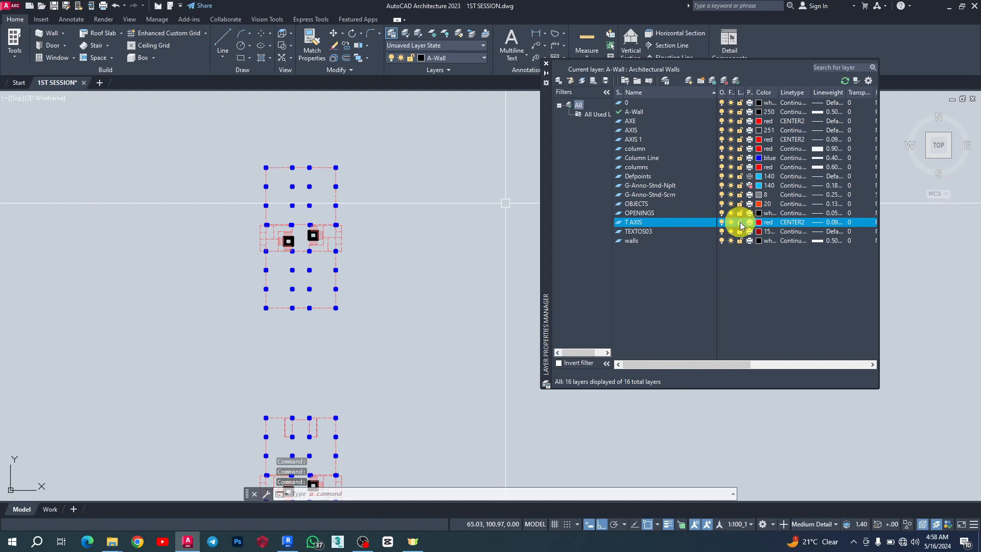
# Lock the T AXIS layer and try to erase the top axis line of the upper plan.
pyautogui.click(740, 223)
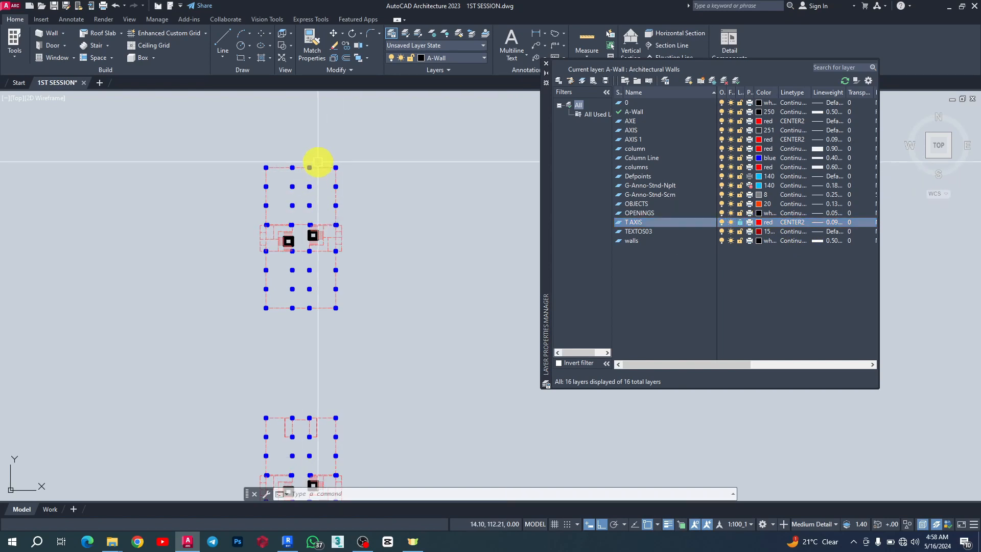
pyautogui.click(320, 167)
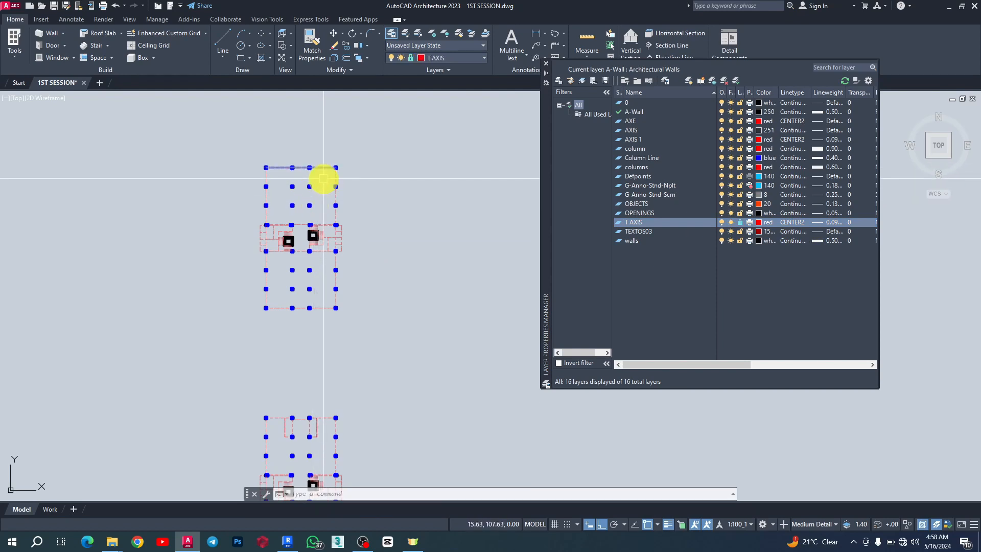
pyautogui.press('Delete')
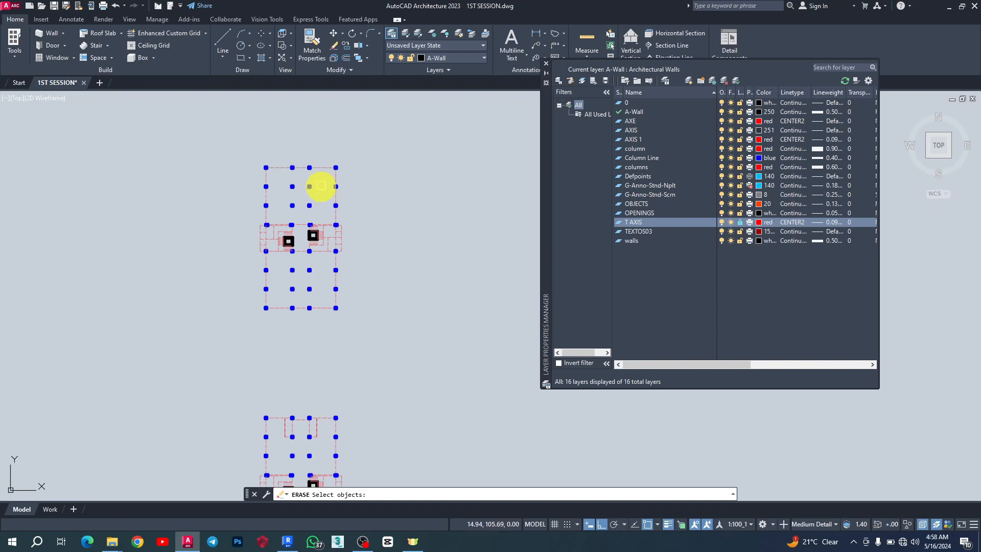
# Unlock the T AXIS layer, erase the upper plan's top axis line, and undo the erasure.
pyautogui.click(740, 223)
pyautogui.press('Escape')
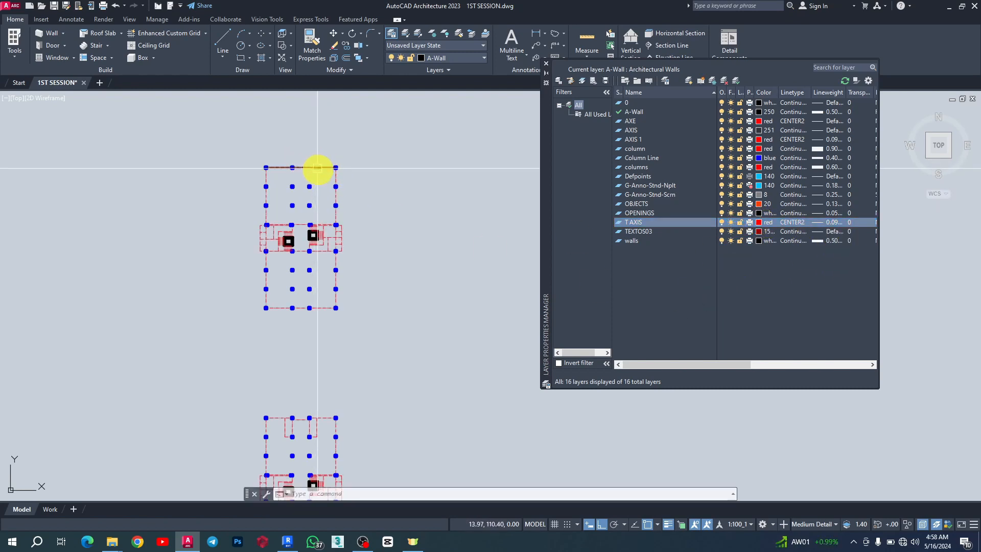
pyautogui.click(319, 167)
pyautogui.click(334, 45)
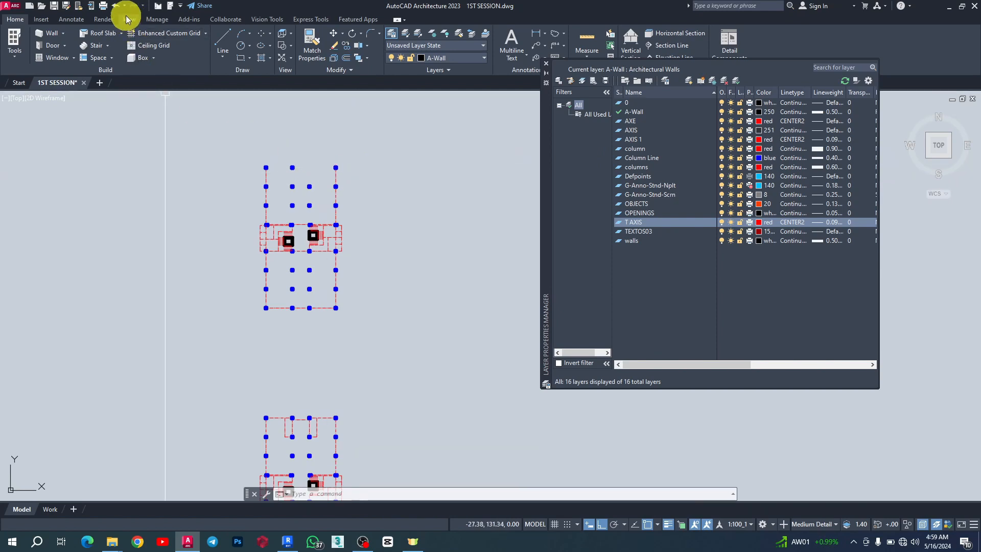
pyautogui.click(115, 7)
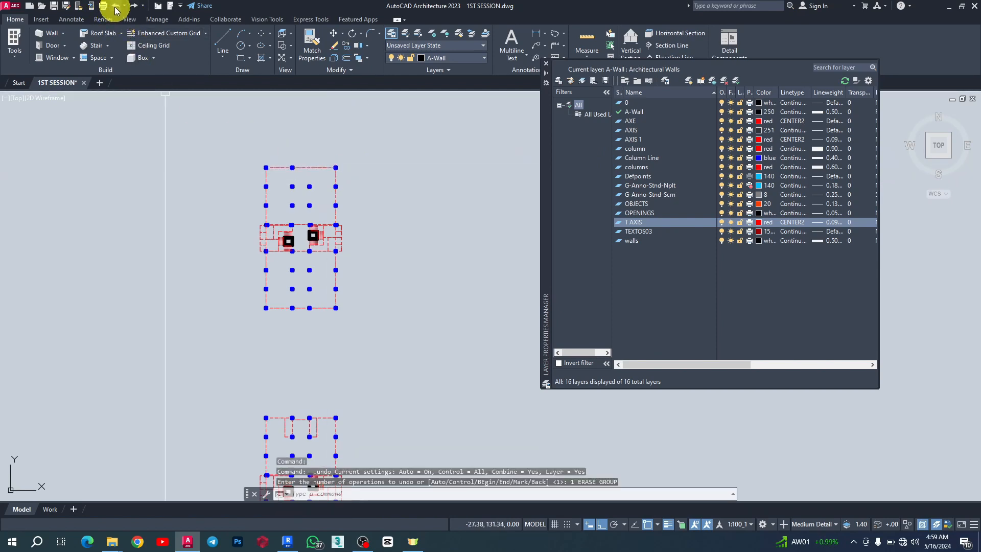
# Lock T AXIS again, try to erase the upper plan's top axis line with Erase, and unlock the layer.
pyautogui.click(740, 221)
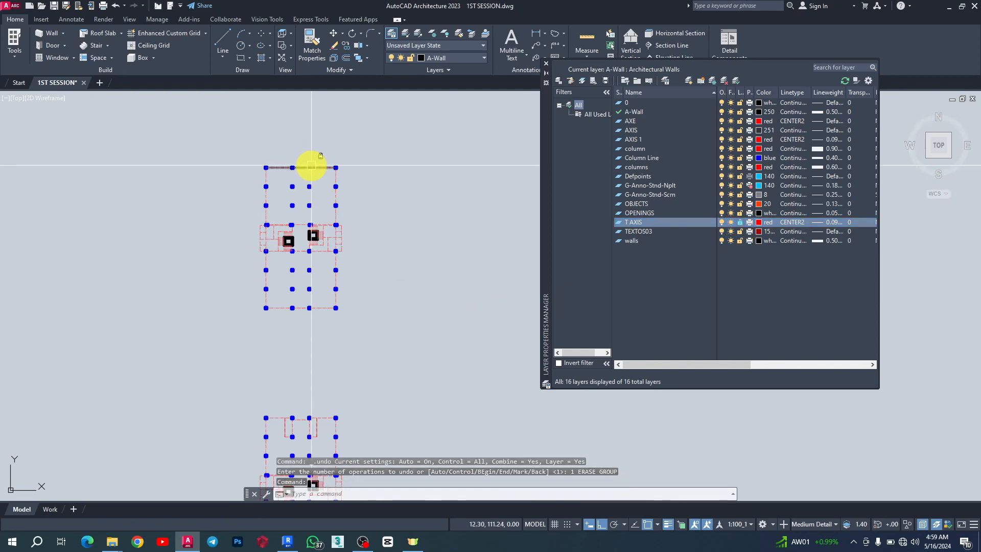
pyautogui.click(311, 167)
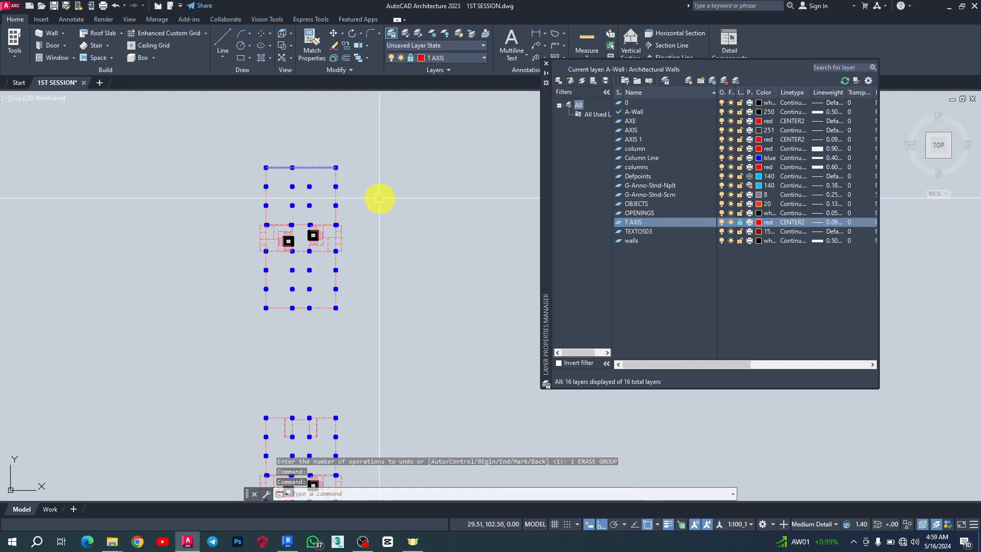
pyautogui.click(332, 48)
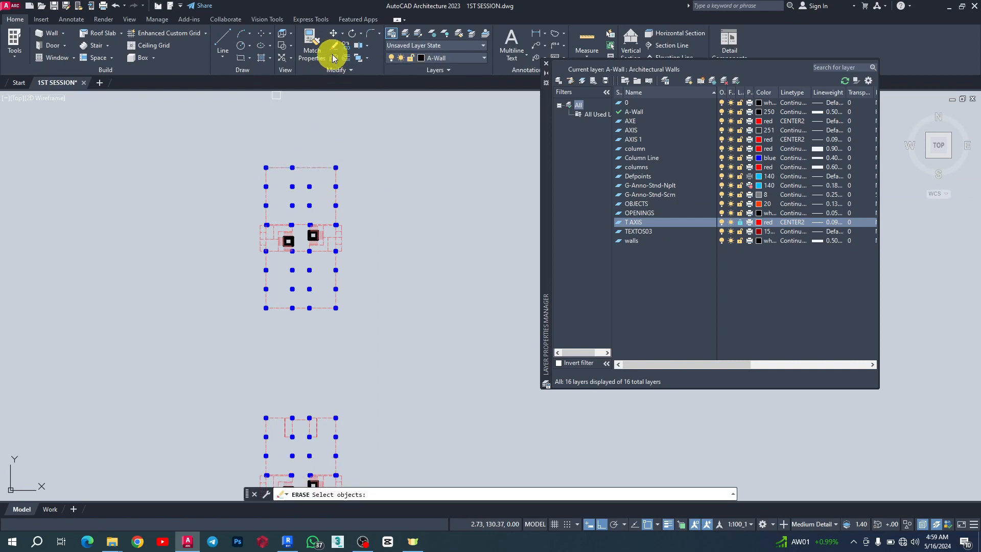
pyautogui.click(312, 173)
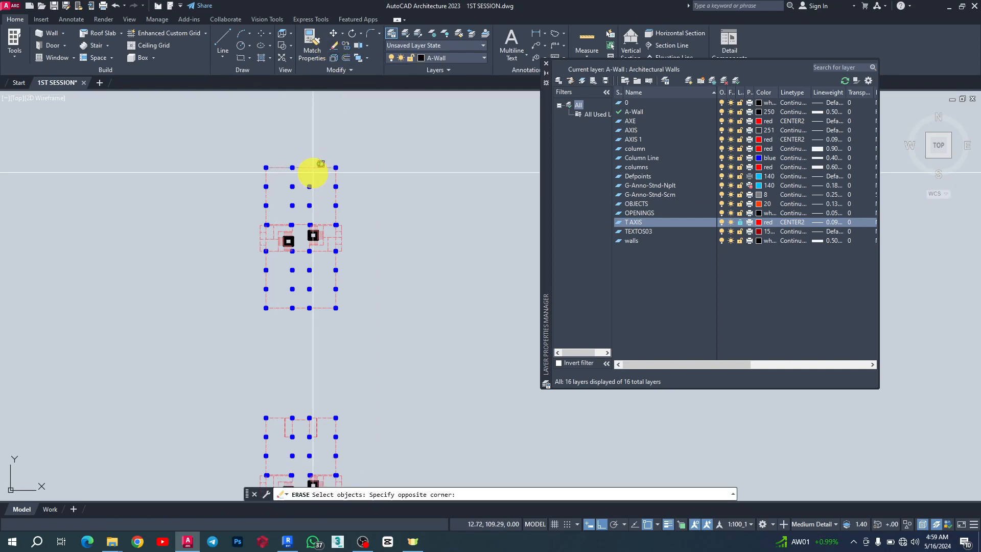
pyautogui.click(307, 158)
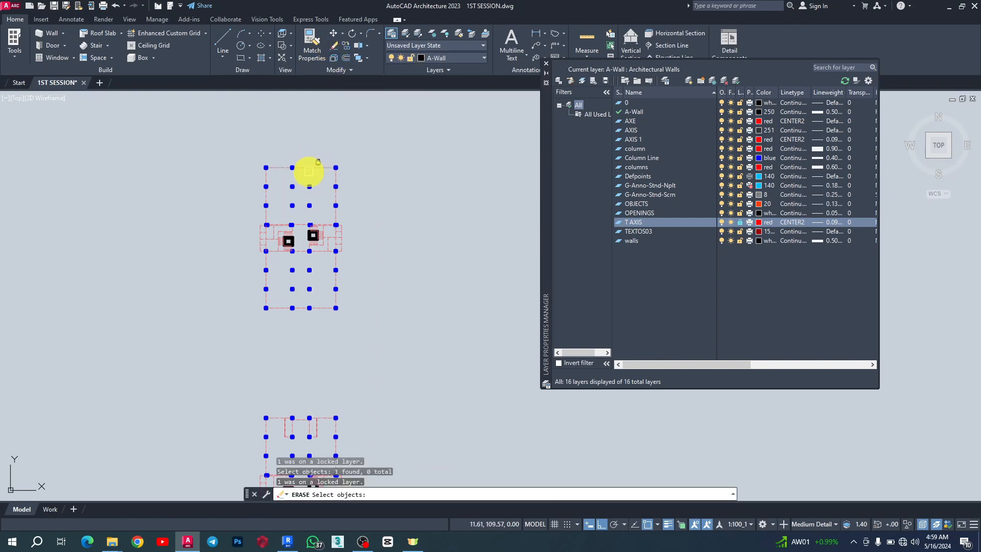
pyautogui.click(740, 222)
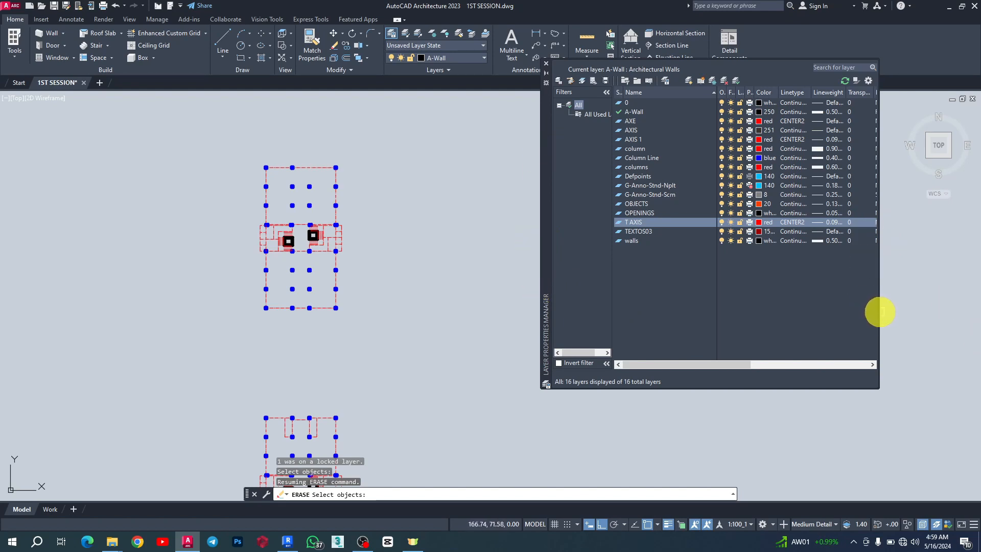
# Widen the Layer Properties Manager to show all columns and create a new layer named training.
pyautogui.moveTo(877, 311); pyautogui.dragTo(979, 307)
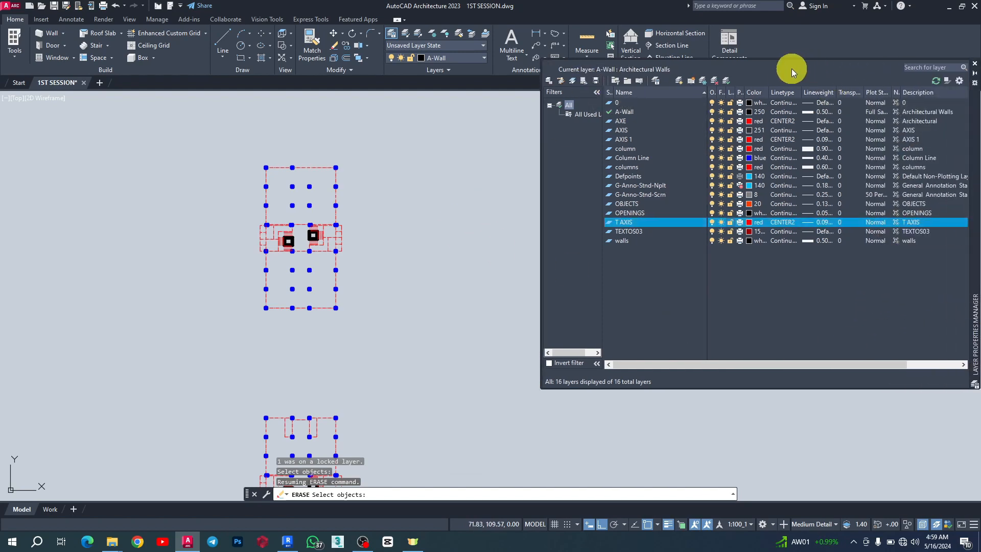
pyautogui.moveTo(974, 116); pyautogui.dragTo(823, 123)
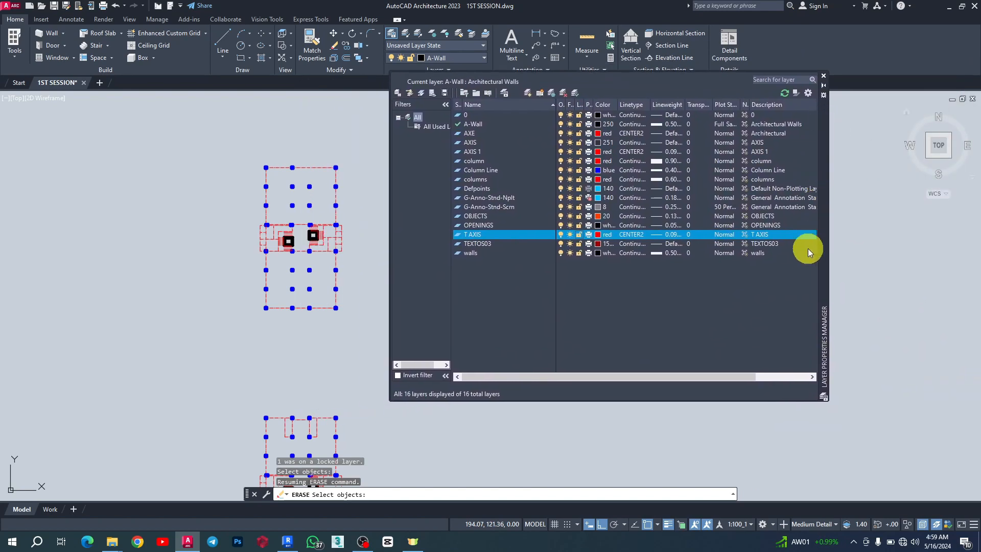
pyautogui.click(529, 91)
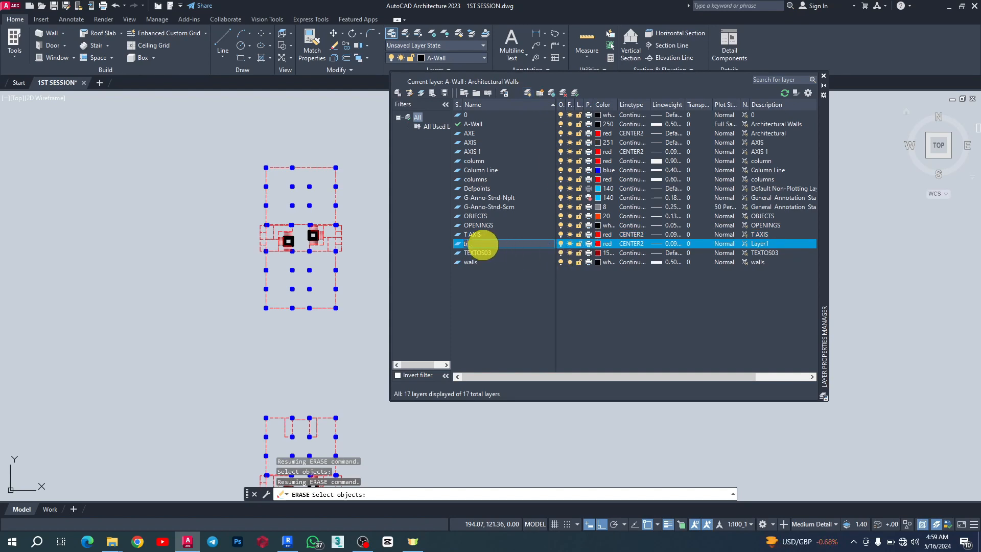
pyautogui.write('training')
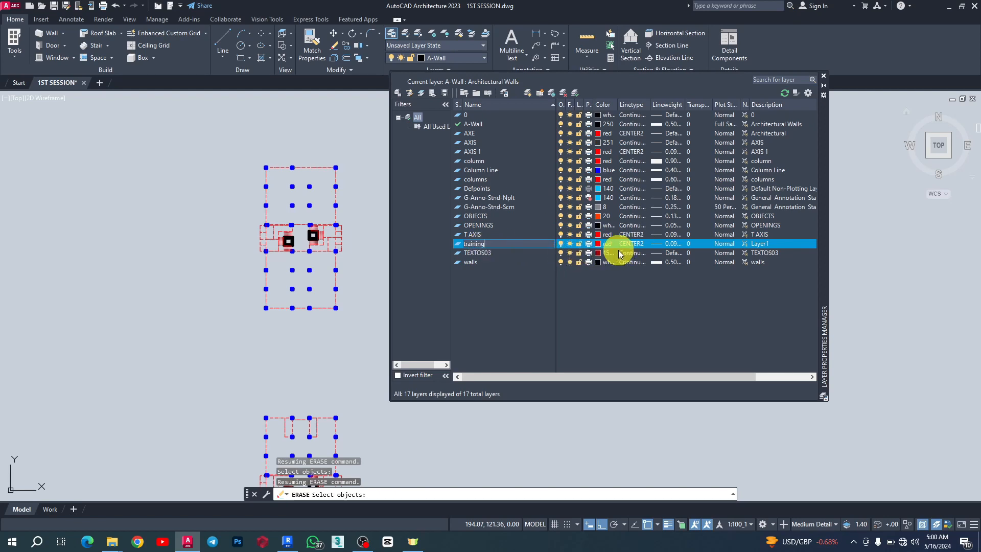
pyautogui.press('Return')
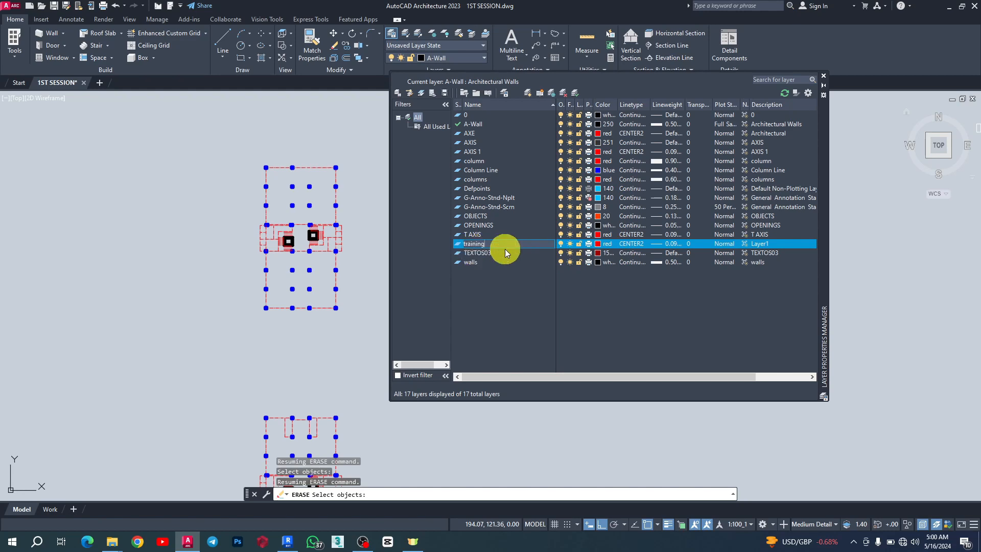
# Set the color of the training layer to green.
pyautogui.click(599, 243)
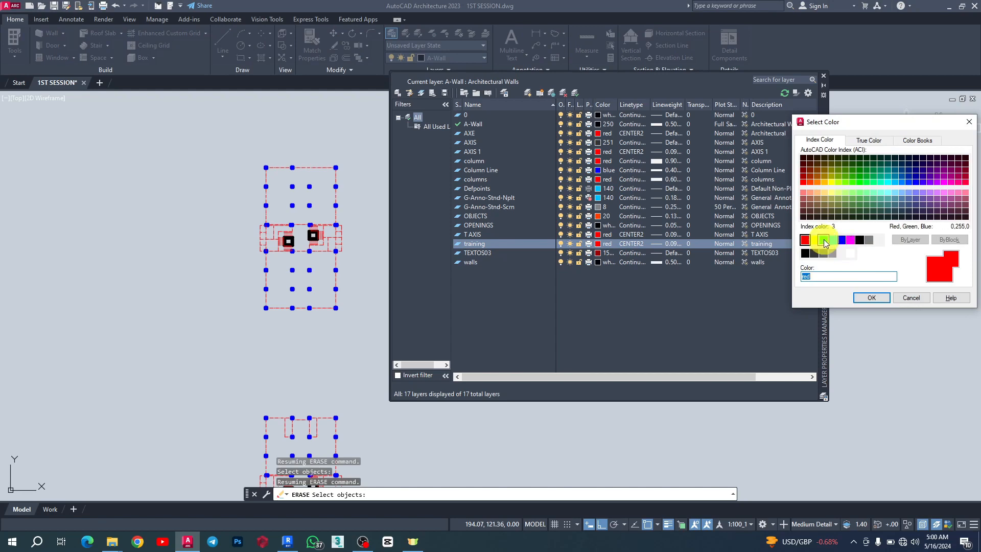
pyautogui.click(823, 240)
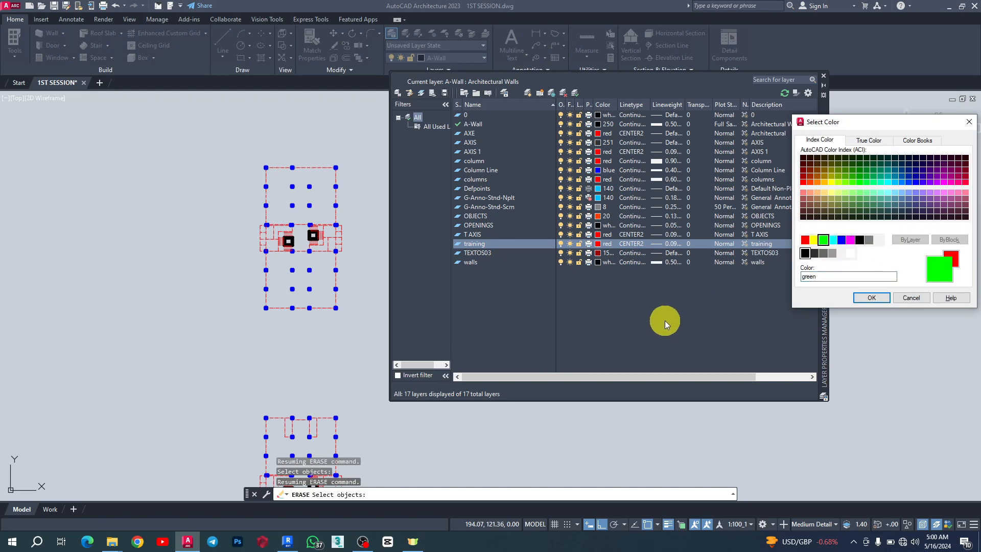
pyautogui.click(872, 298)
# Open the linetype selection for the training layer and highlight the Continuous linetype.
pyautogui.click(630, 244)
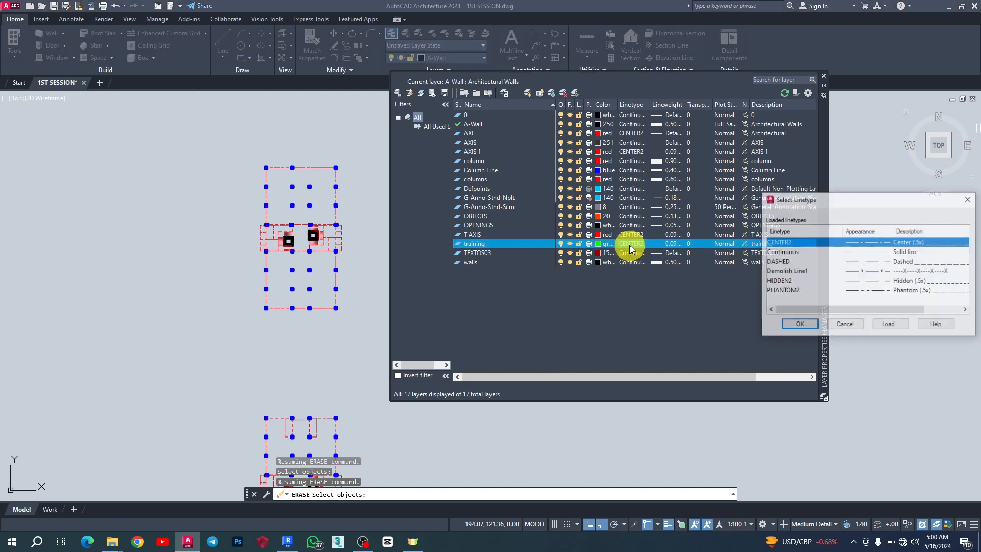
pyautogui.moveTo(899, 205); pyautogui.dragTo(633, 154)
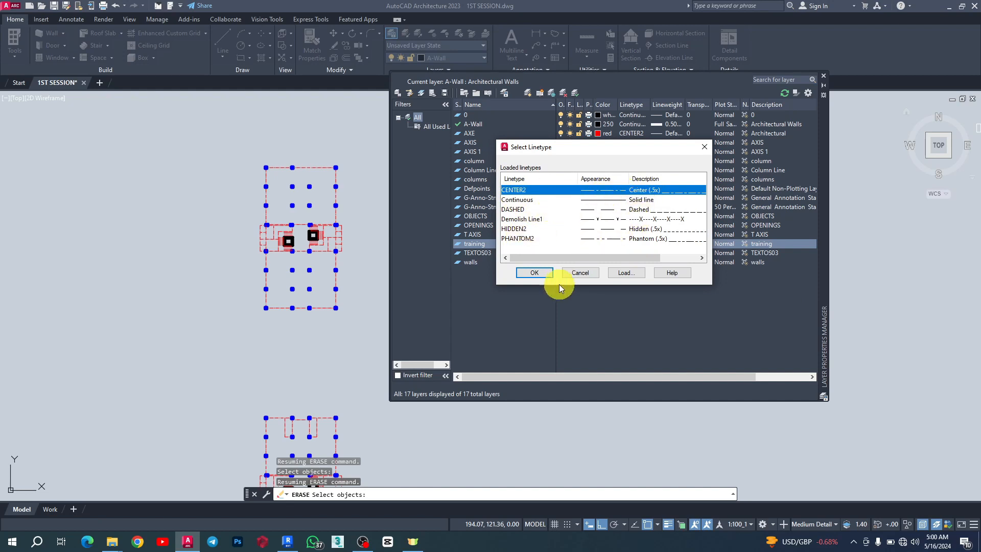
pyautogui.click(588, 200)
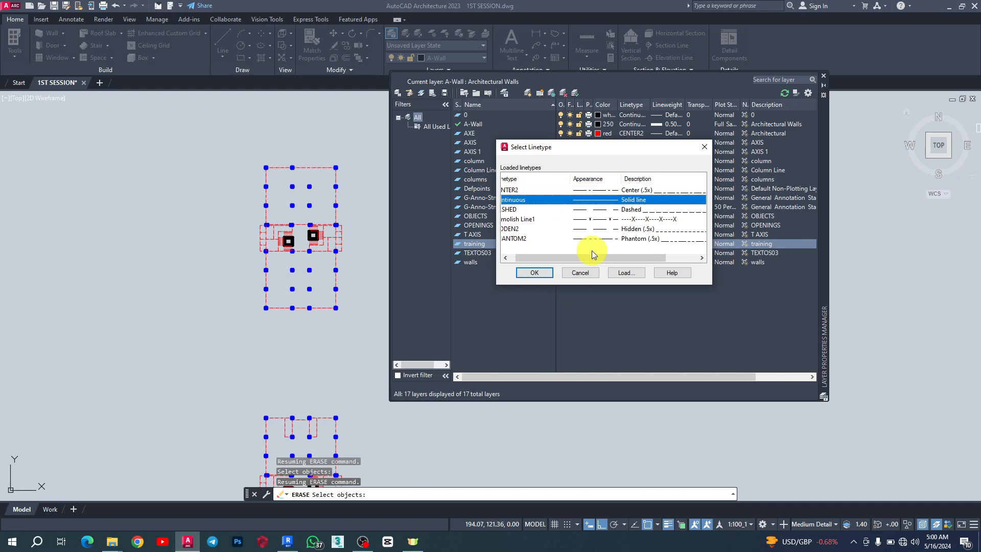
pyautogui.hscroll(2, 629, 212)
pyautogui.hscroll(-2, 630, 216)
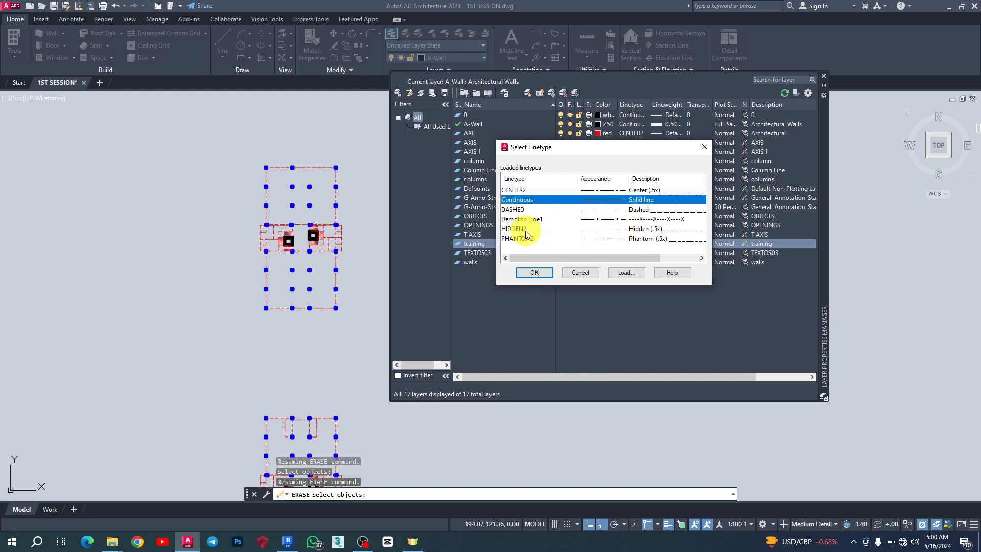
# Load the DHW (Domestic Hot Water) linetype from acadiso.lin into the drawing.
pyautogui.click(627, 273)
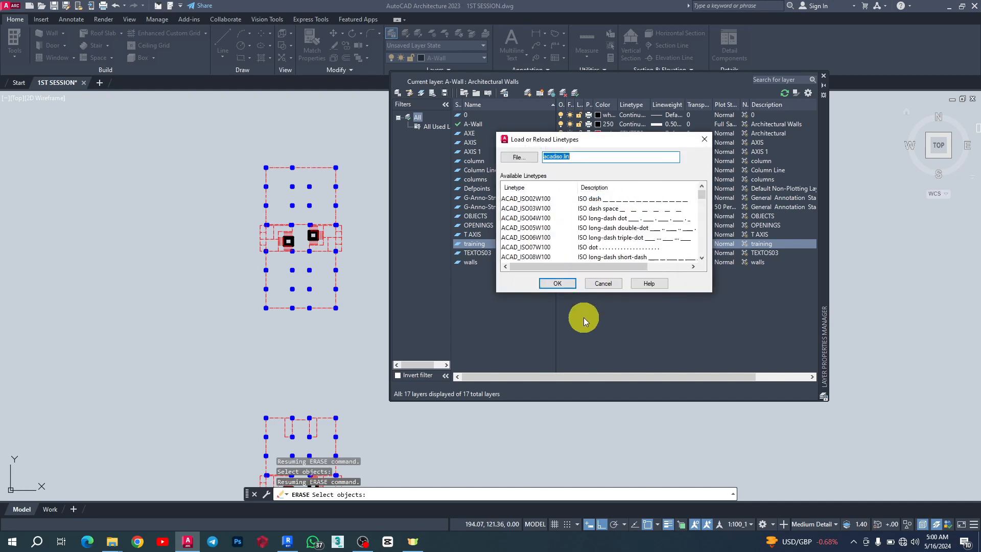
pyautogui.scroll(-10, 628, 209)
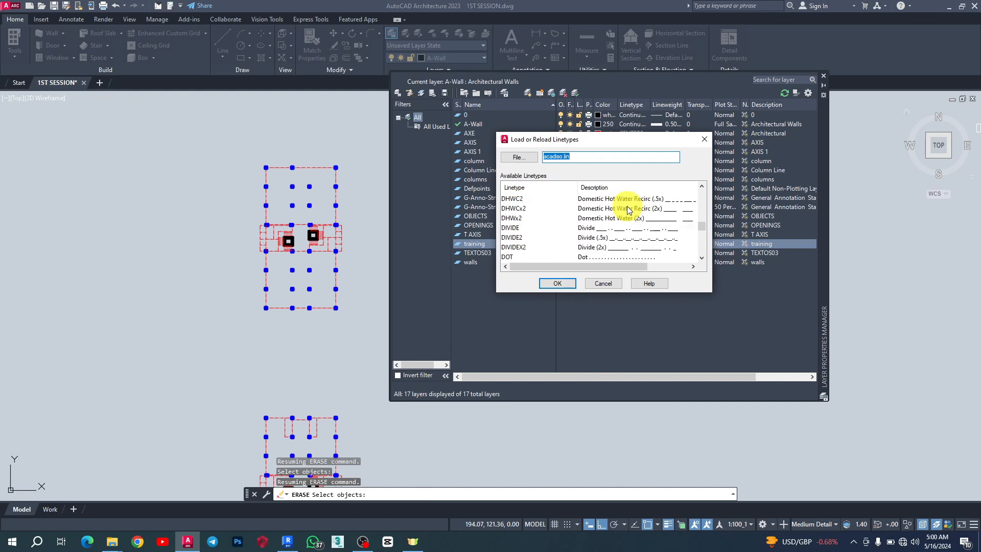
pyautogui.scroll(-3, 628, 210)
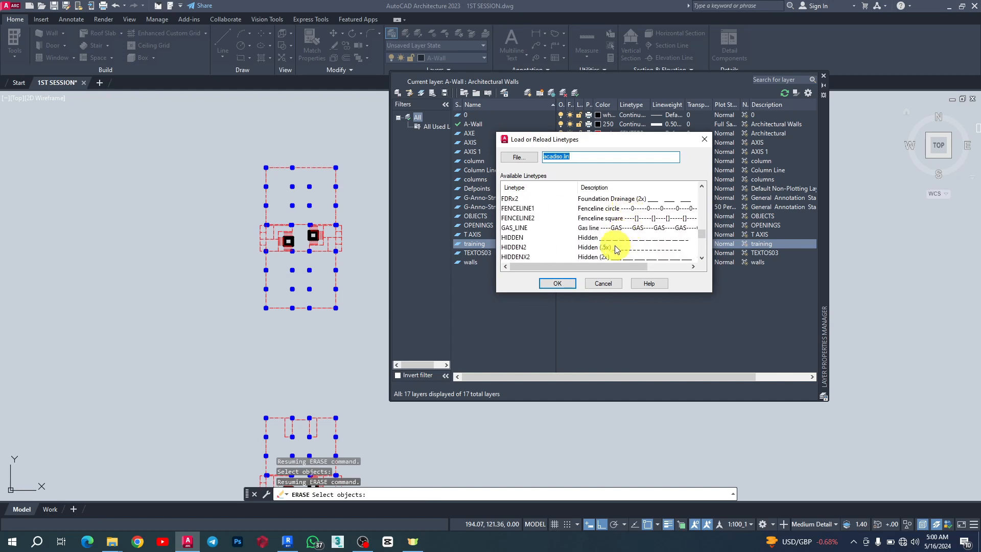
pyautogui.scroll(1, 603, 215)
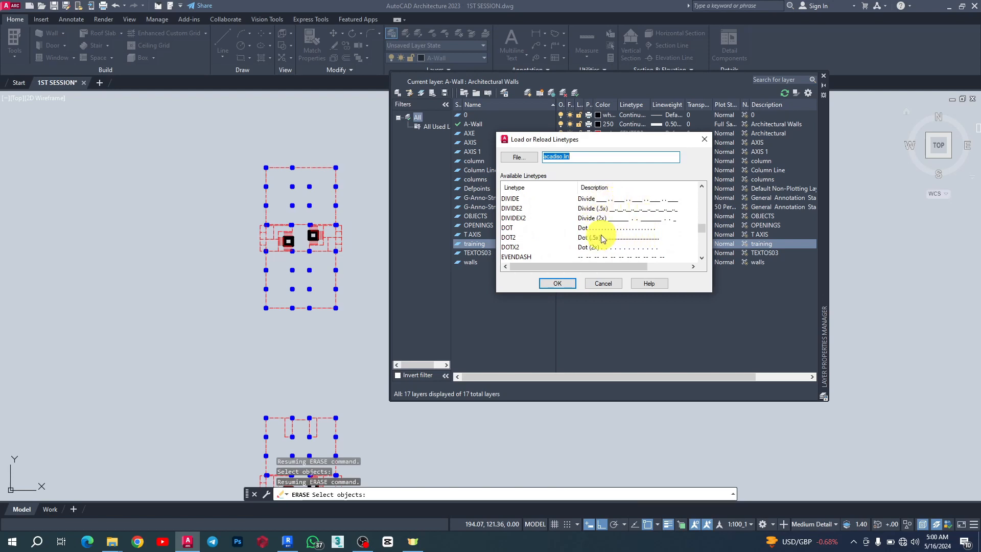
pyautogui.scroll(2, 602, 239)
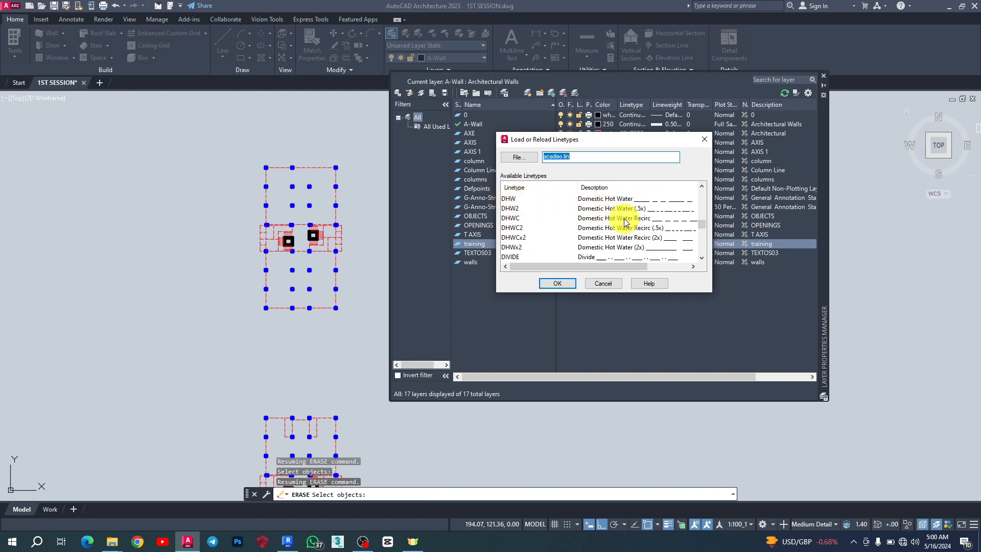
pyautogui.click(621, 199)
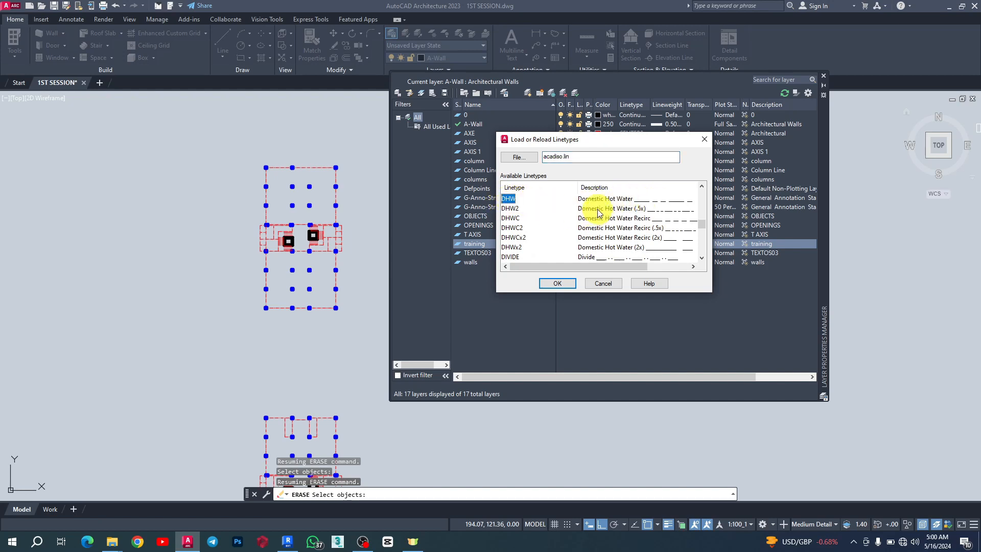
pyautogui.click(556, 283)
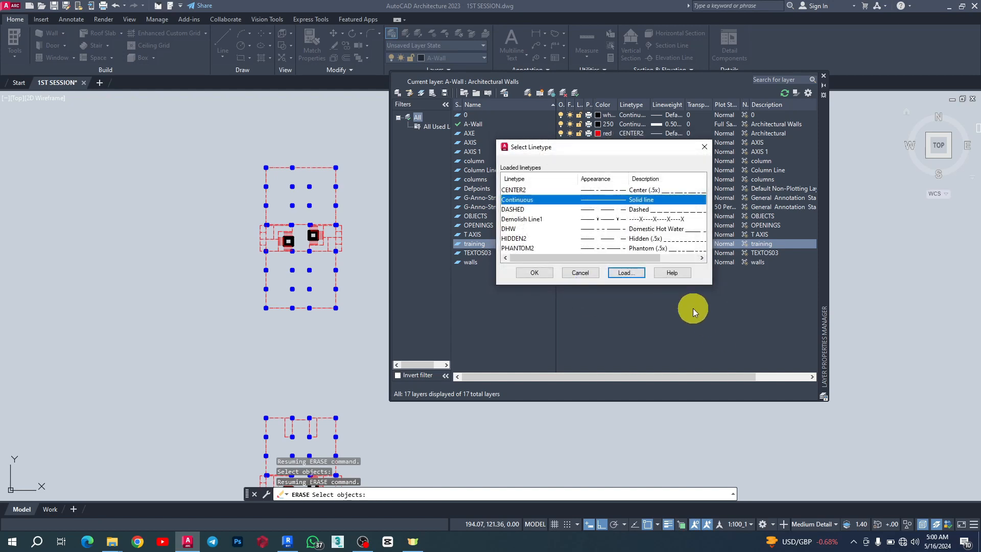
# Assign the loaded DHW (Domestic Hot Water) linetype to the training layer.
pyautogui.hscroll(1, 657, 212)
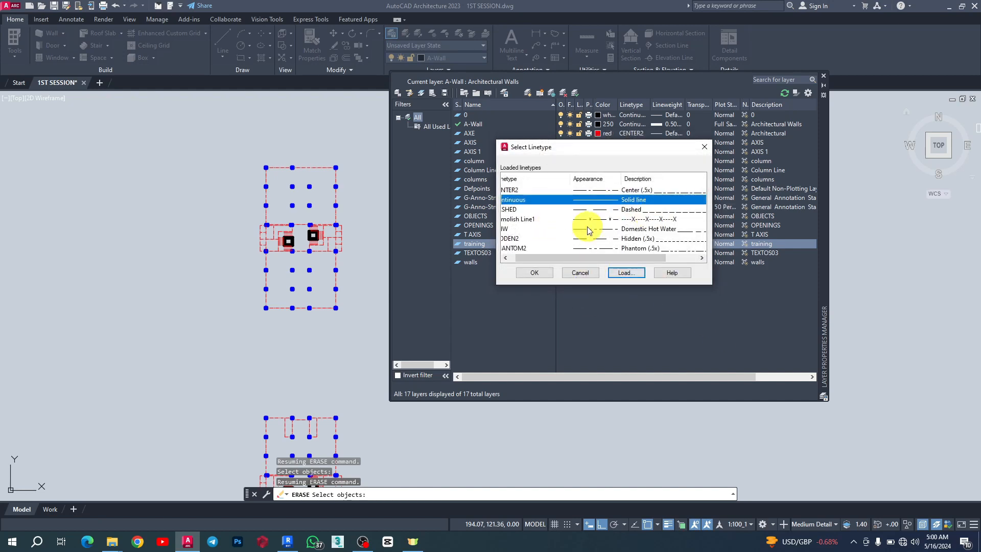
pyautogui.hscroll(-1, 588, 231)
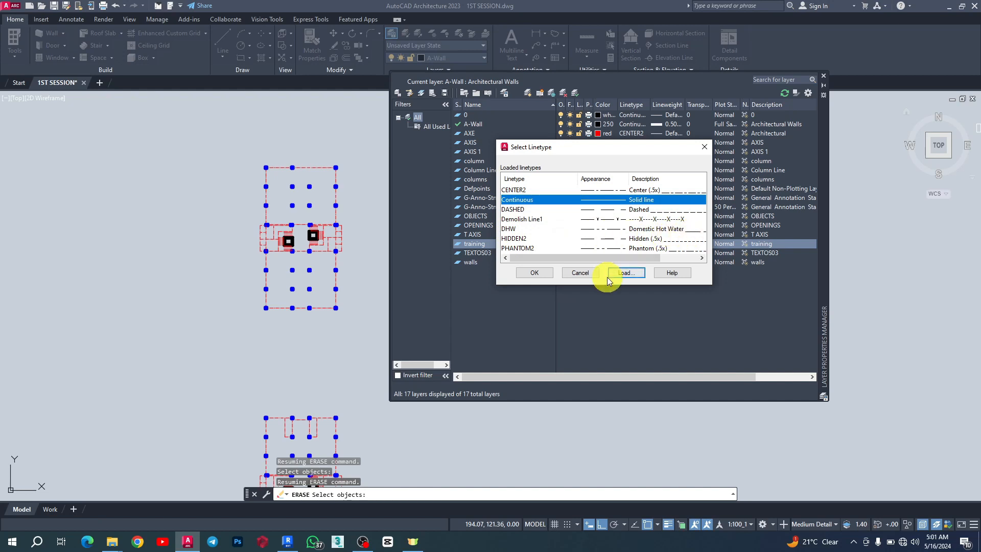
pyautogui.click(520, 219)
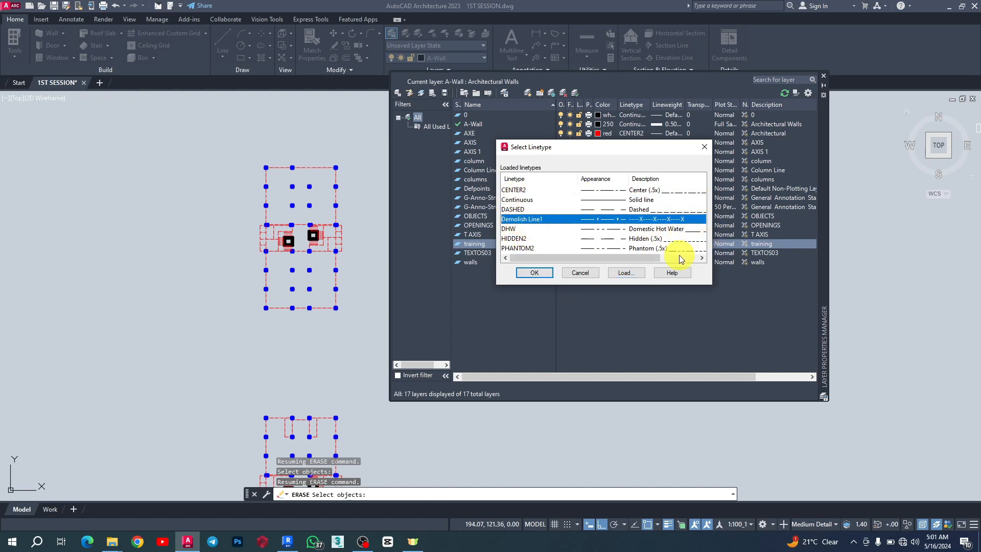
pyautogui.click(511, 229)
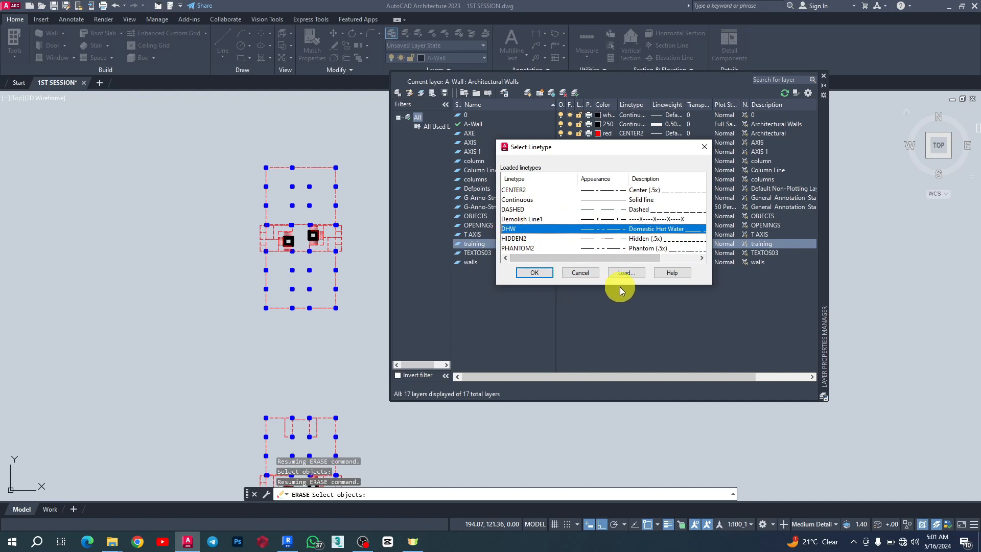
pyautogui.click(534, 272)
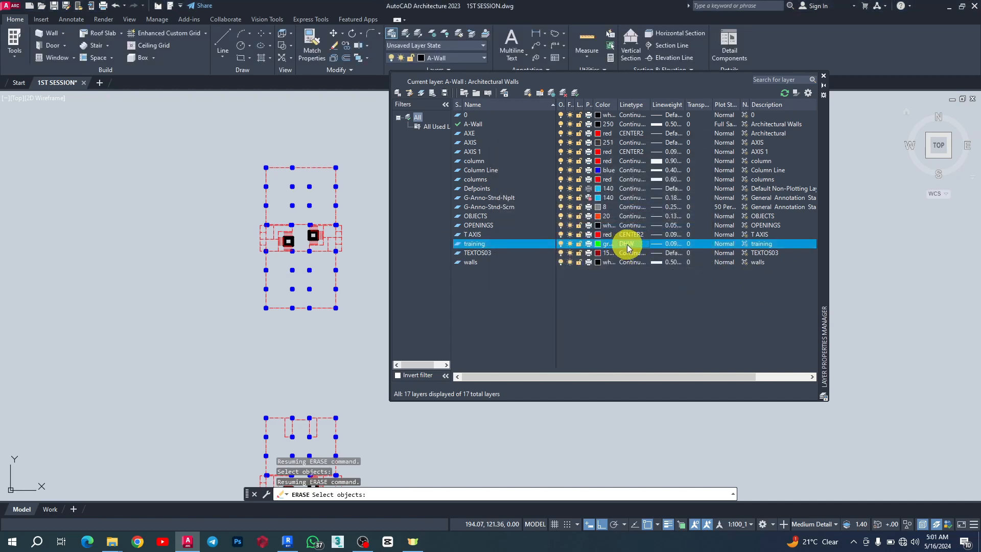
# Review the available lineweights for the training layer and confirm 0.09 mm.
pyautogui.click(672, 244)
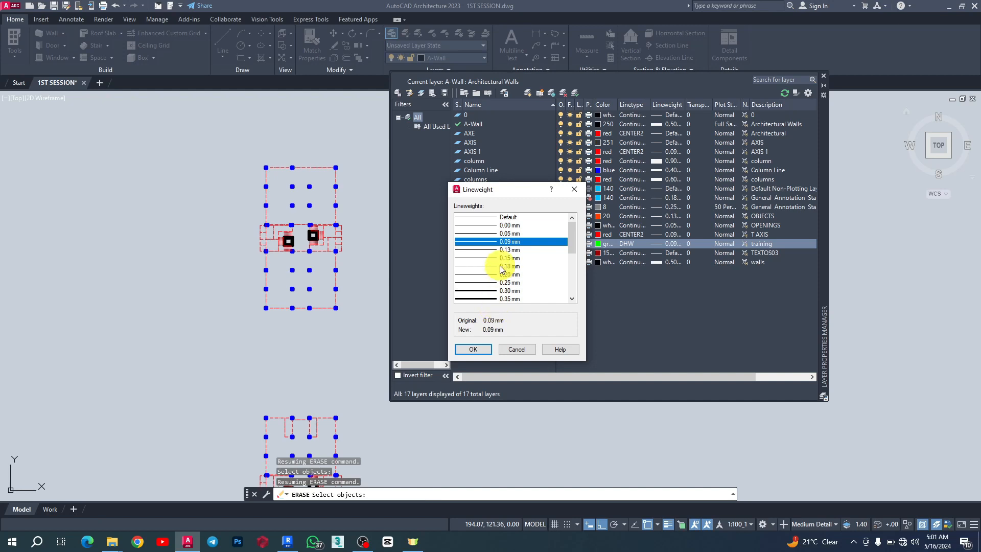
pyautogui.scroll(-2, 500, 265)
pyautogui.scroll(-1, 484, 246)
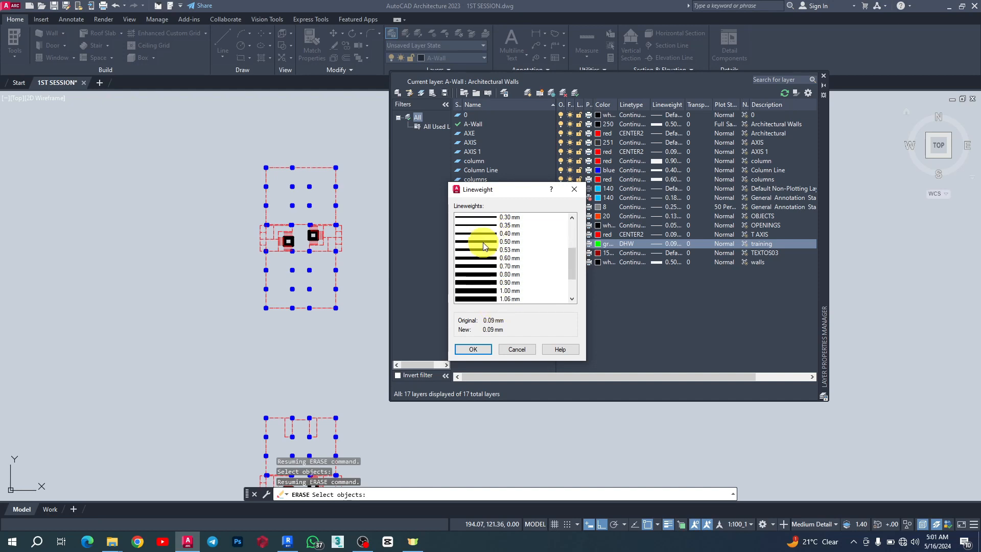
pyautogui.scroll(-2, 485, 260)
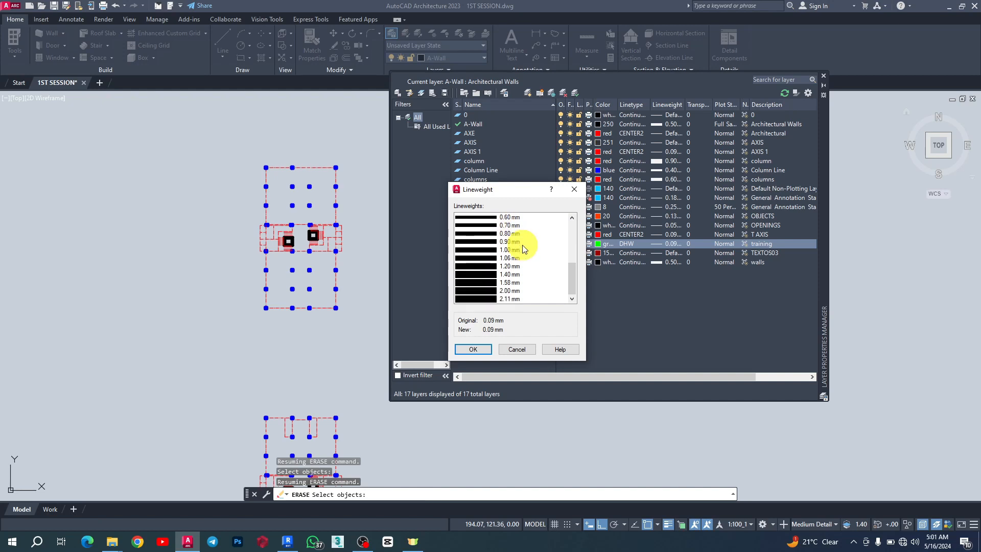
pyautogui.scroll(5, 483, 275)
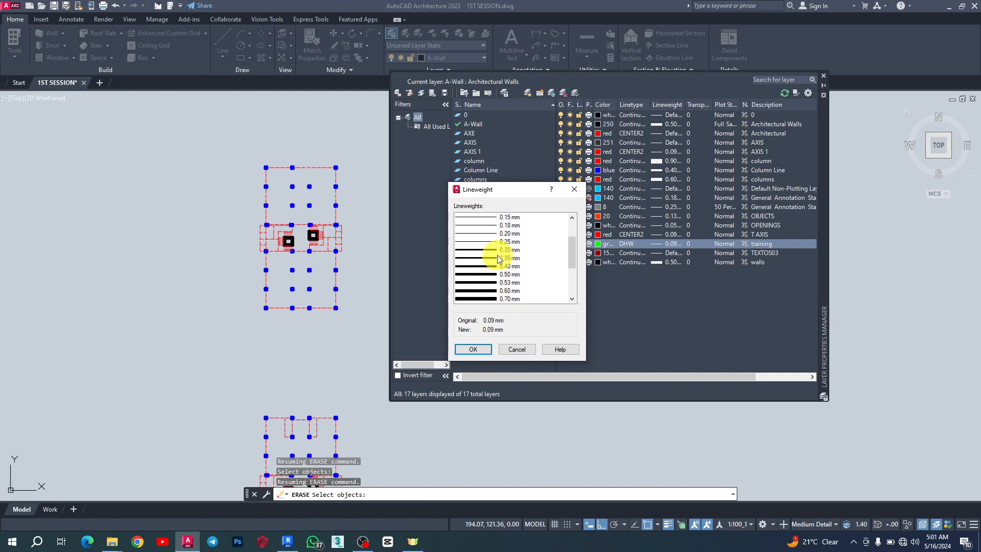
pyautogui.scroll(1, 493, 256)
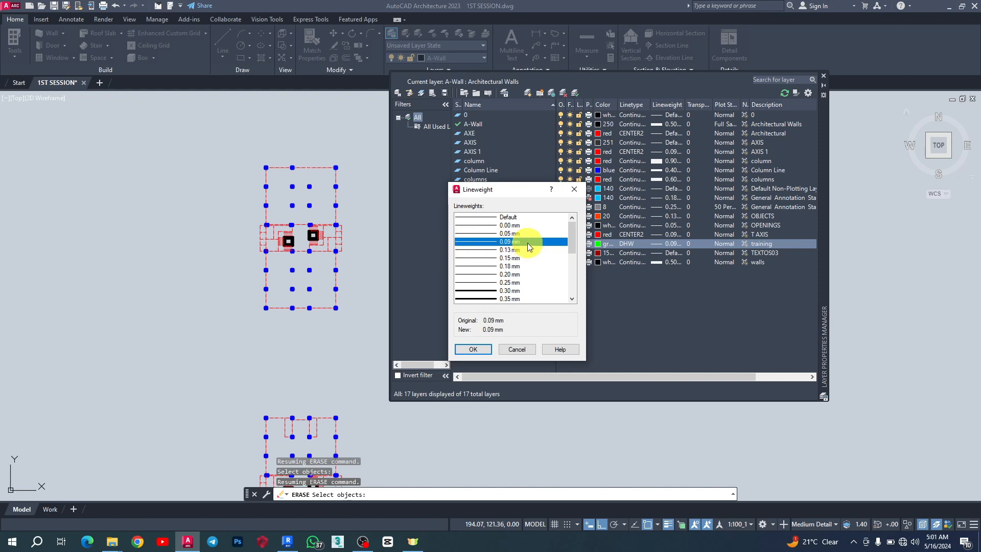
pyautogui.click(477, 250)
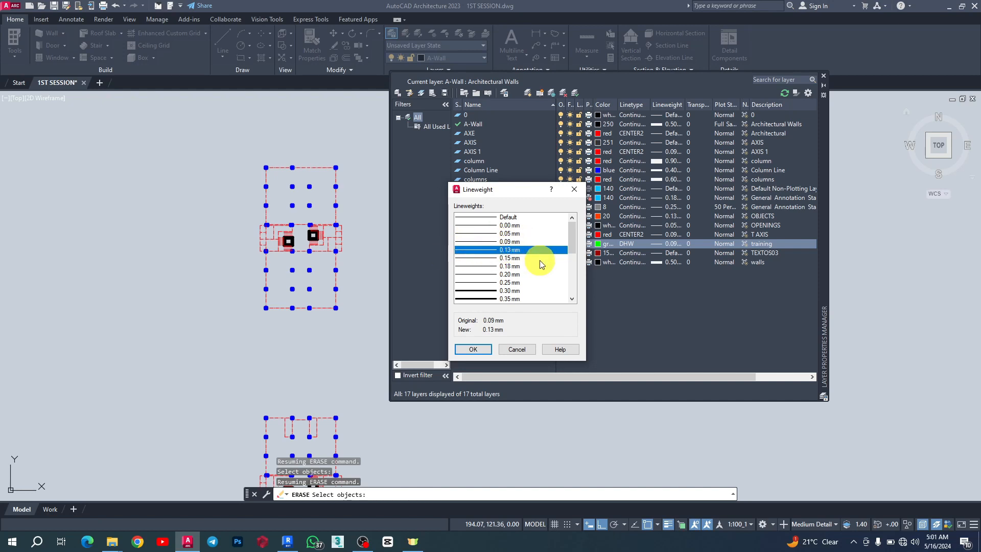
pyautogui.click(481, 242)
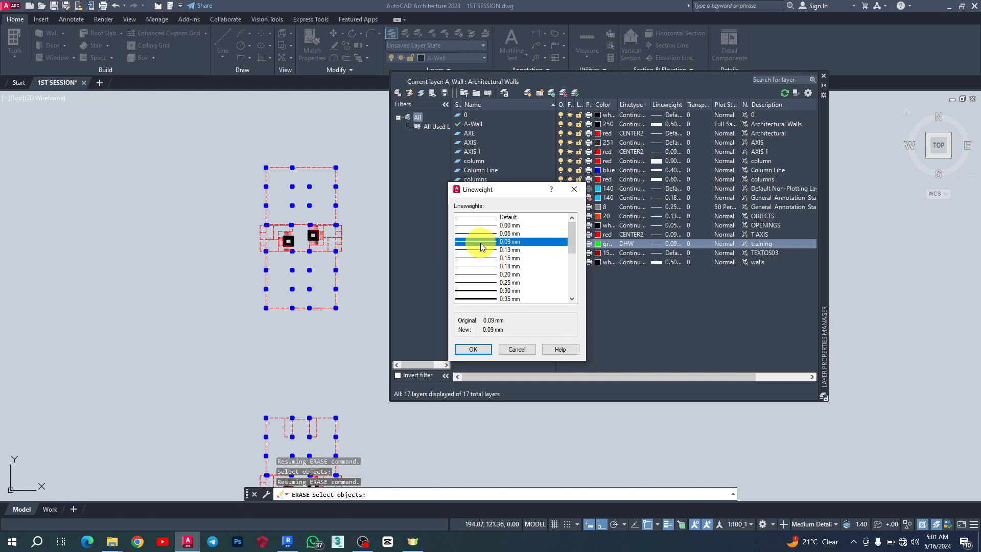
pyautogui.click(479, 347)
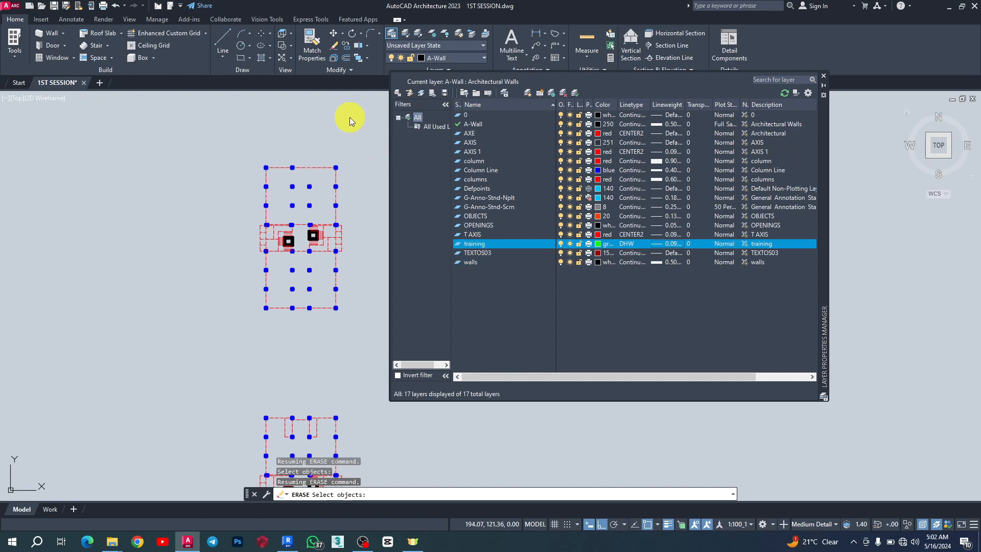
# Make training the current layer, switch to AXIS 1 and back to training, and close the Layer Properties Manager.
pyautogui.doubleClick(458, 244)
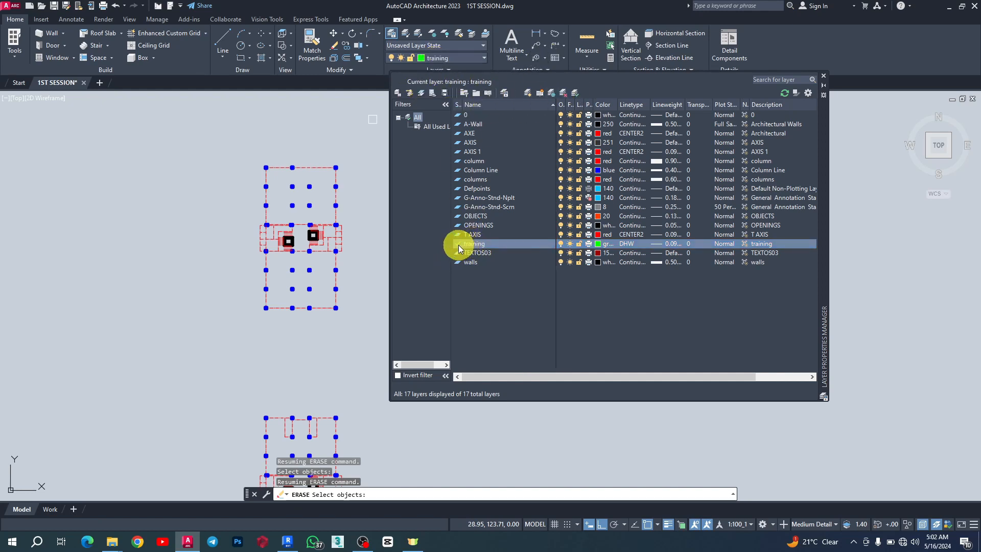
pyautogui.doubleClick(459, 153)
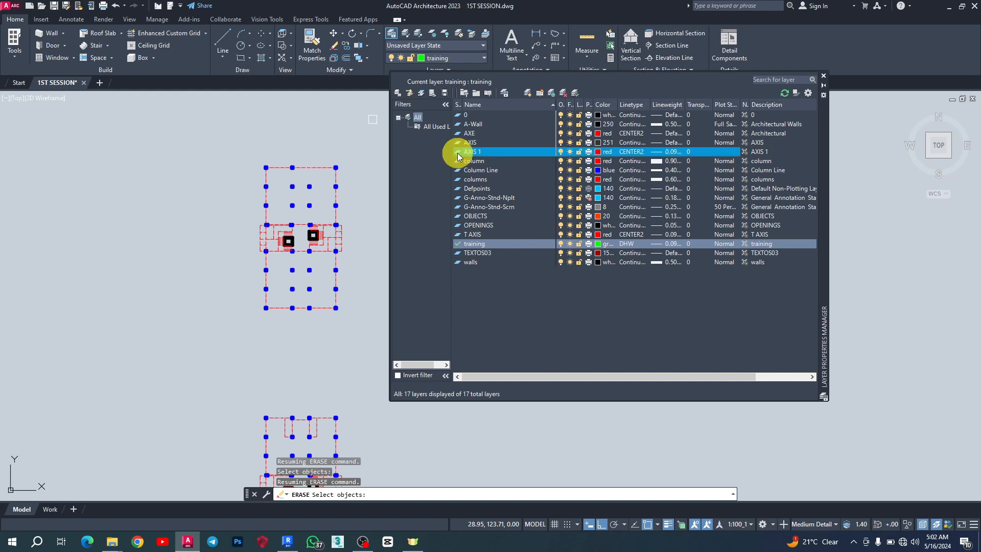
pyautogui.click(465, 57)
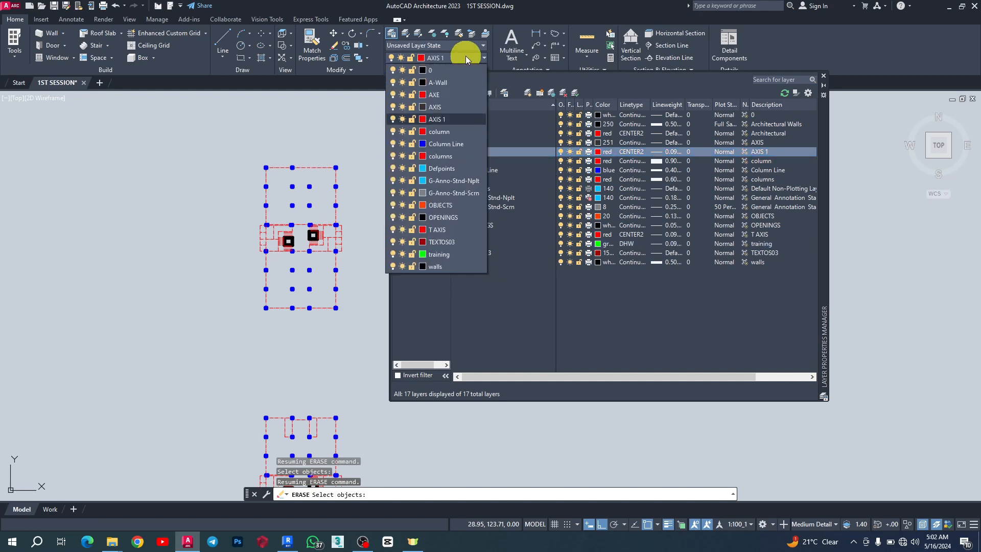
pyautogui.click(437, 253)
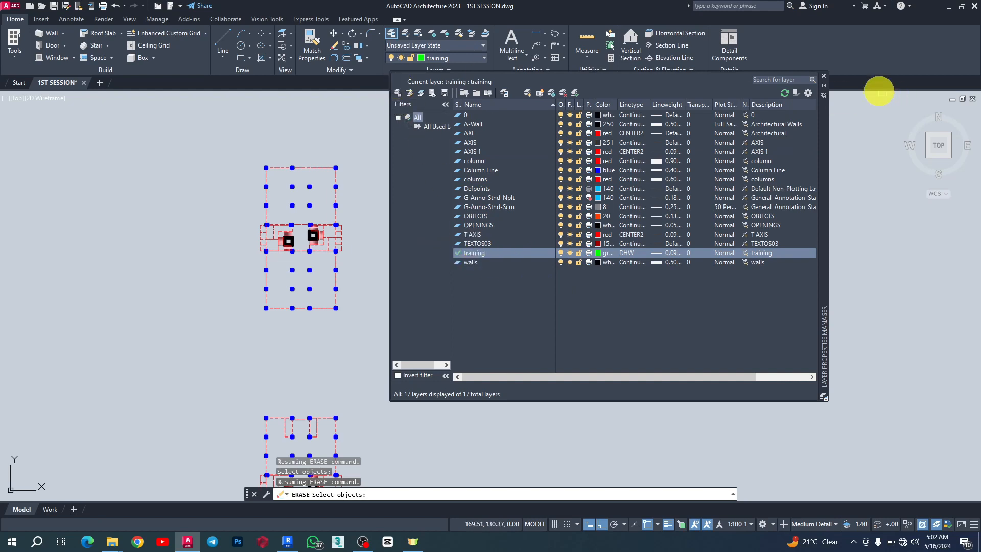
pyautogui.click(823, 76)
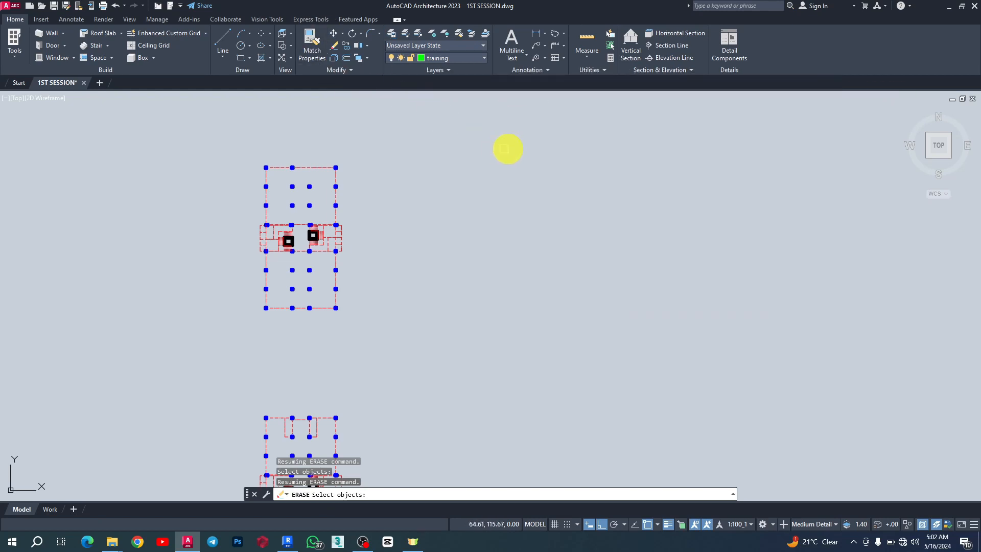
# Draw a horizontal line and a vertical line up from its right end beside the upper floor plan, and inspect their linetype up close.
pyautogui.click(221, 38)
pyautogui.click(401, 253)
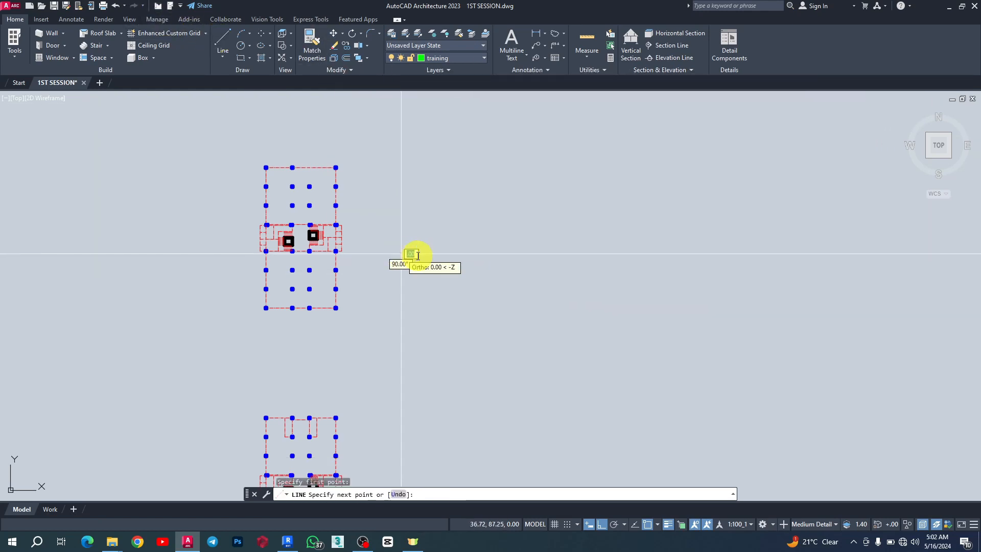
pyautogui.click(531, 254)
pyautogui.click(513, 137)
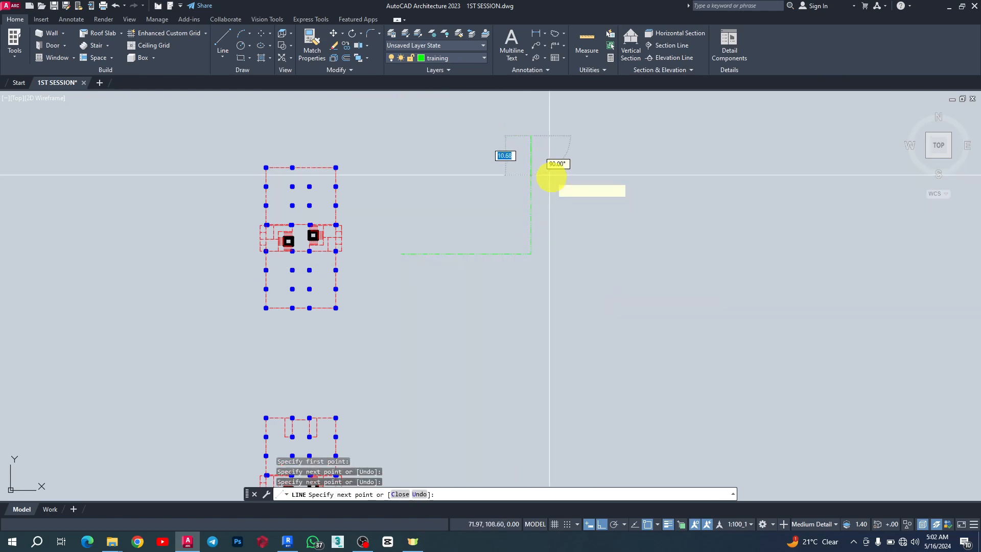
pyautogui.press('Escape')
pyautogui.scroll(5, 519, 240)
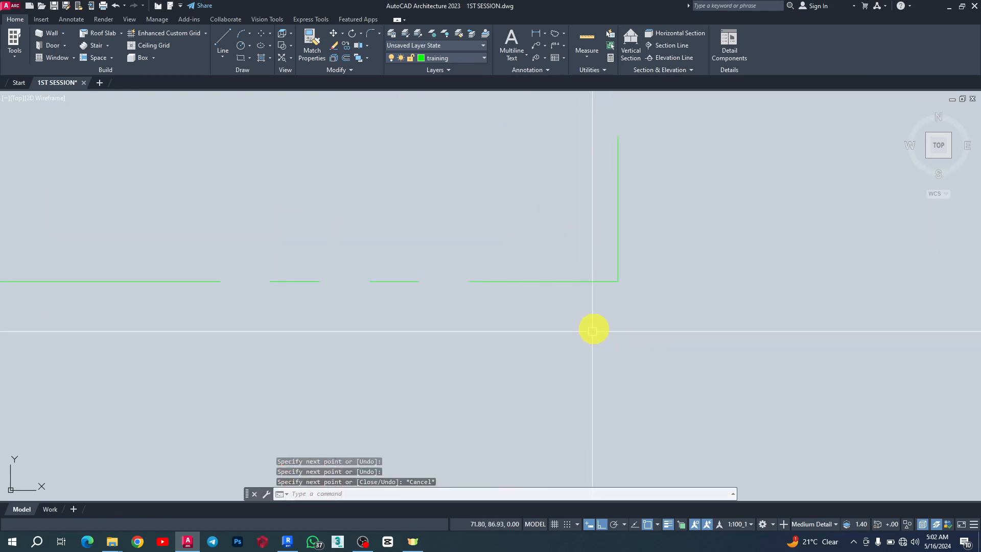
pyautogui.scroll(-3, 593, 318)
pyautogui.scroll(6, 593, 318)
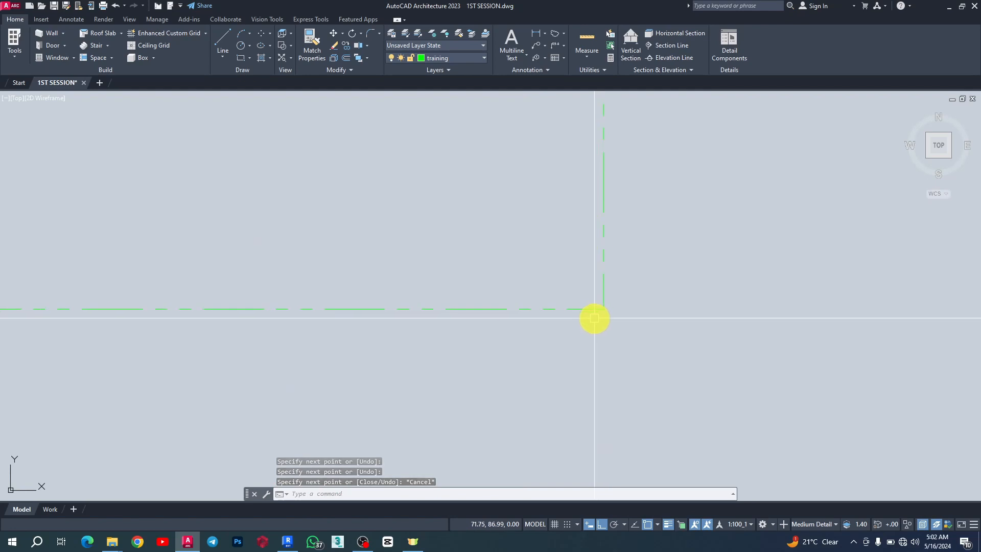
pyautogui.scroll(-6, 570, 294)
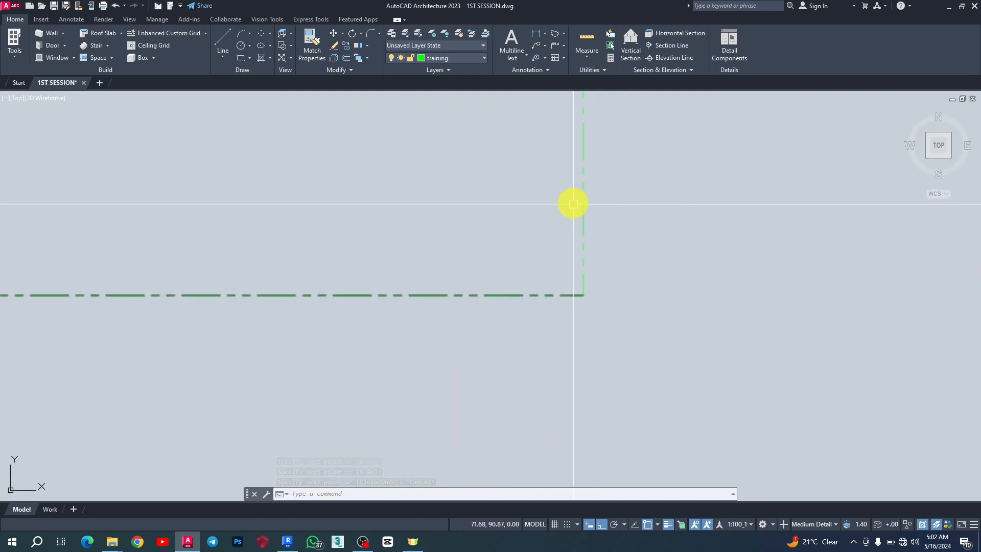
pyautogui.scroll(-7, 426, 281)
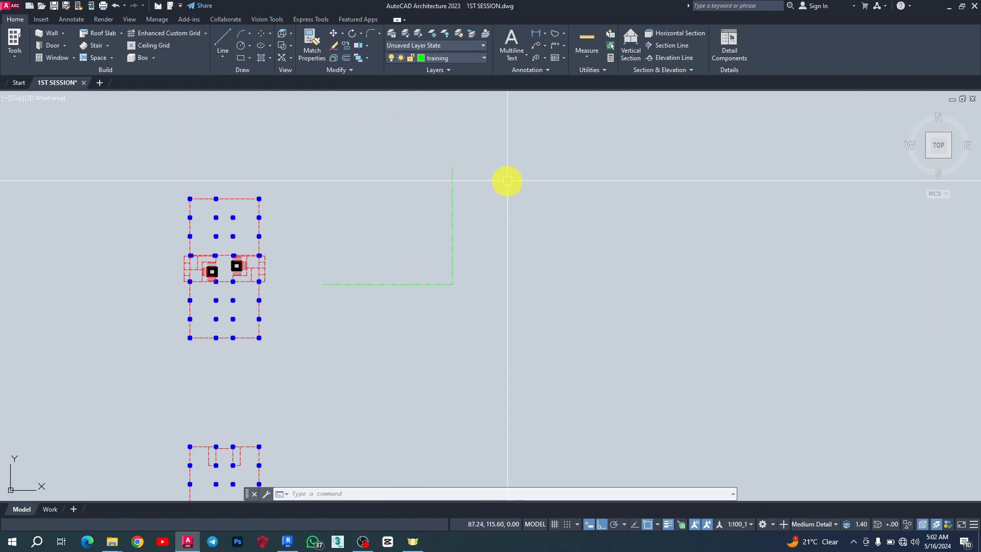
# Run the OPTIONS command to open the Options dialog and move it clear of the drawn lines.
pyautogui.rightClick(352, 495)
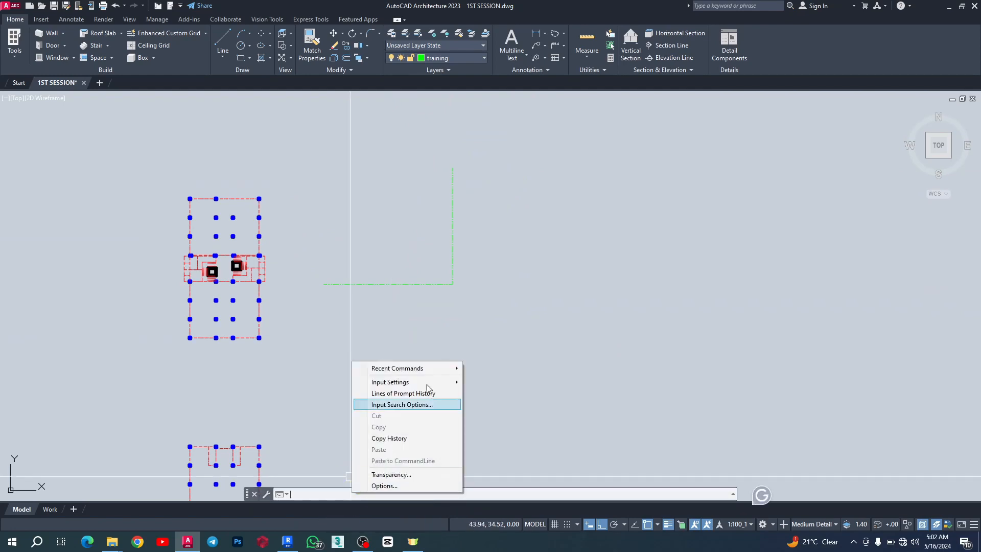
pyautogui.click(488, 265)
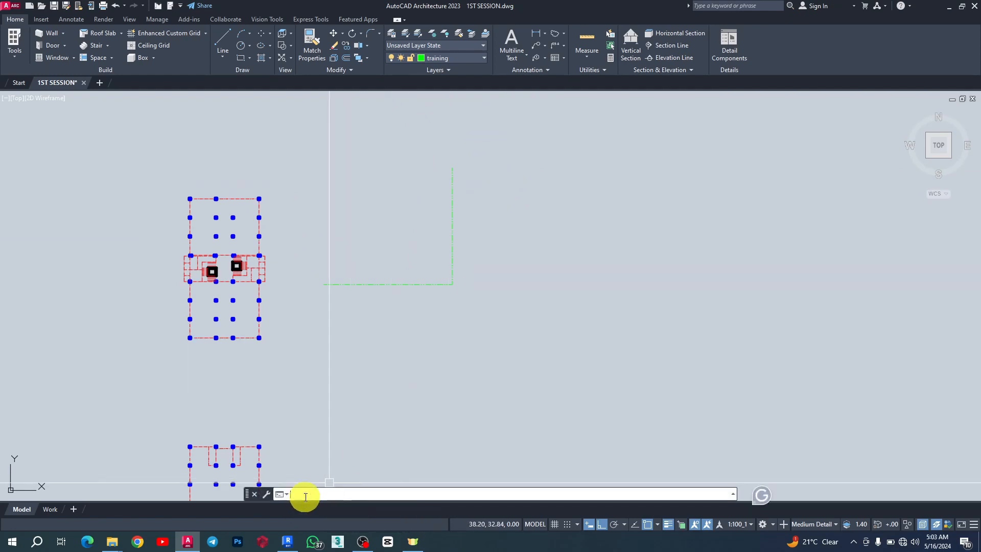
pyautogui.write('opt')
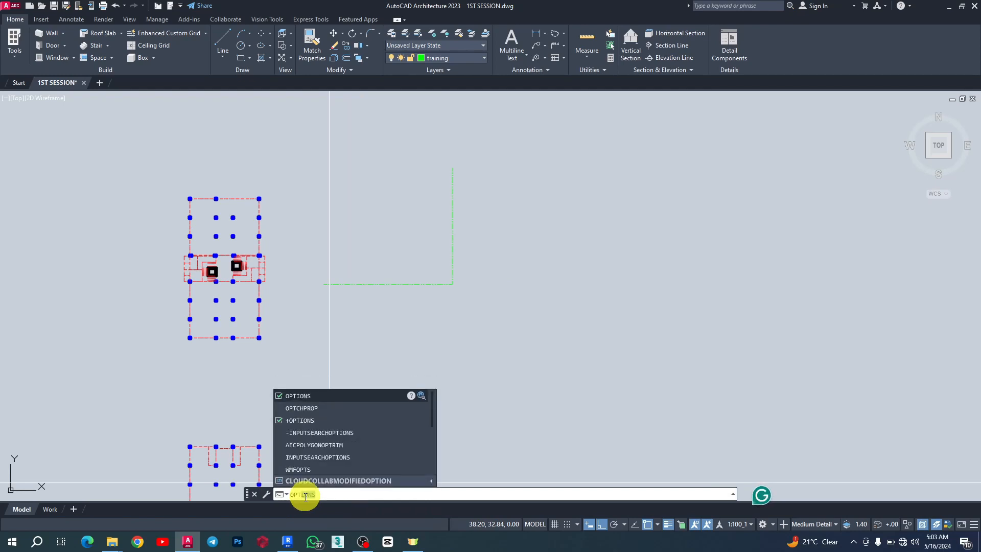
pyautogui.click(301, 397)
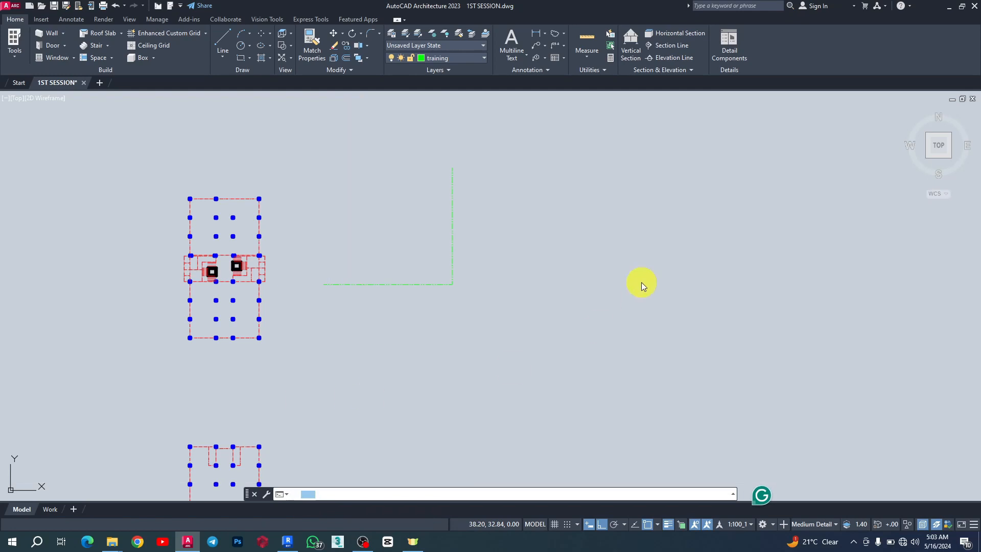
pyautogui.moveTo(689, 124); pyautogui.dragTo(610, 103)
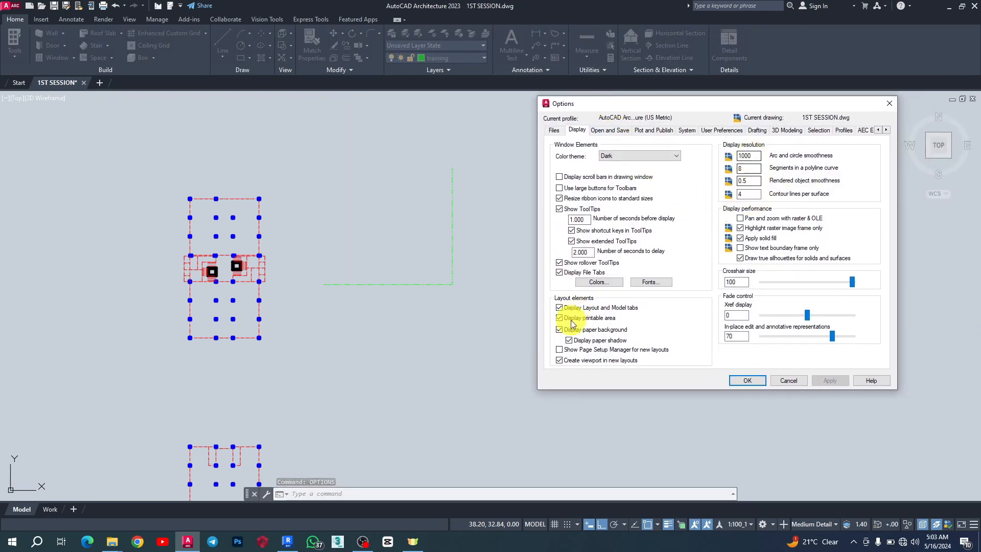
pyautogui.click(601, 280)
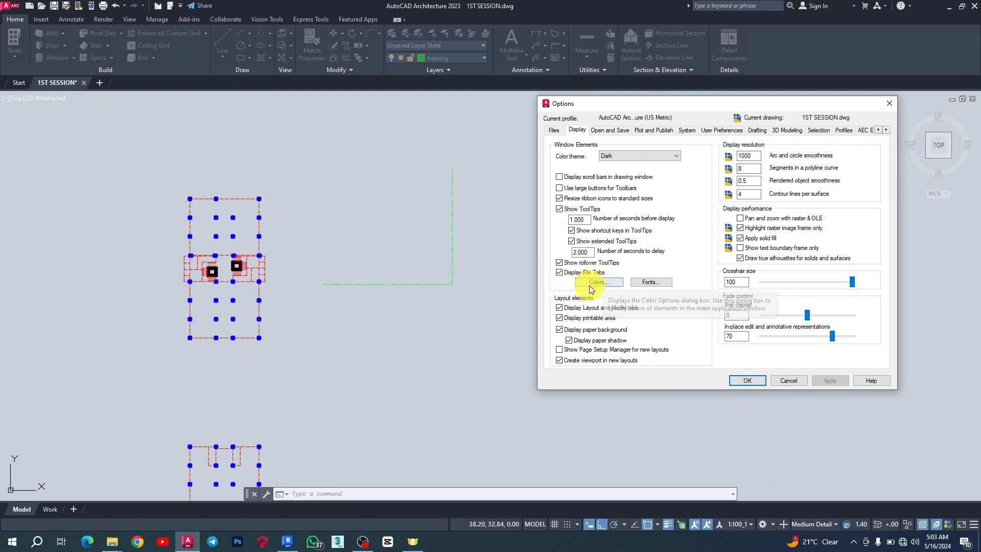
pyautogui.click(593, 285)
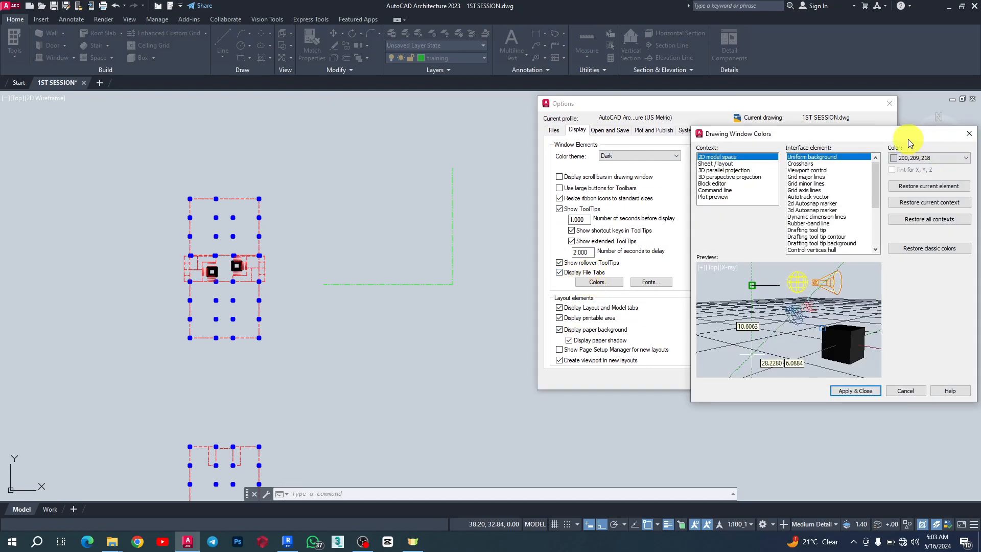
pyautogui.moveTo(902, 135); pyautogui.dragTo(722, 116)
pyautogui.click(789, 115)
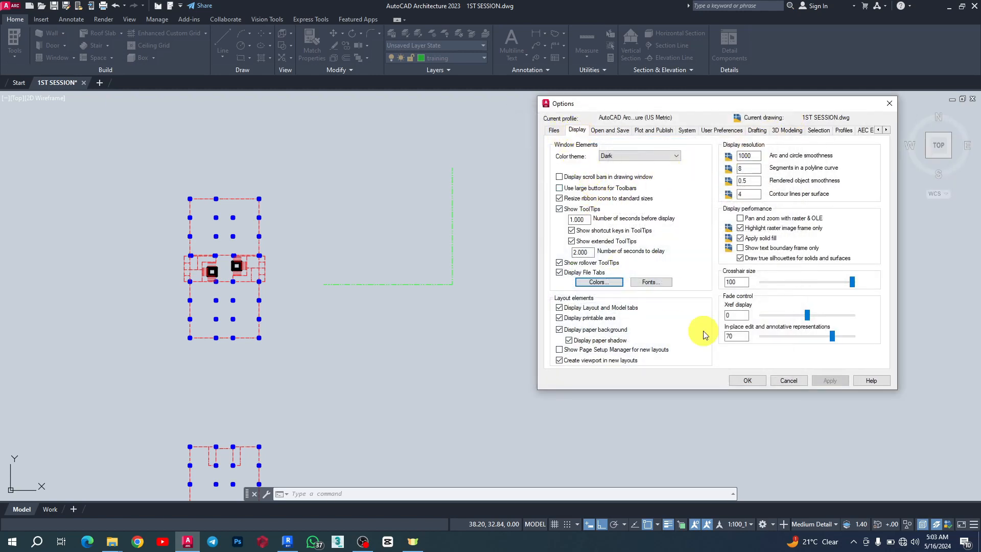
# Open the Drawing Window Colors dialog and choose 200,209,218 for the 2D model space uniform background.
pyautogui.click(590, 284)
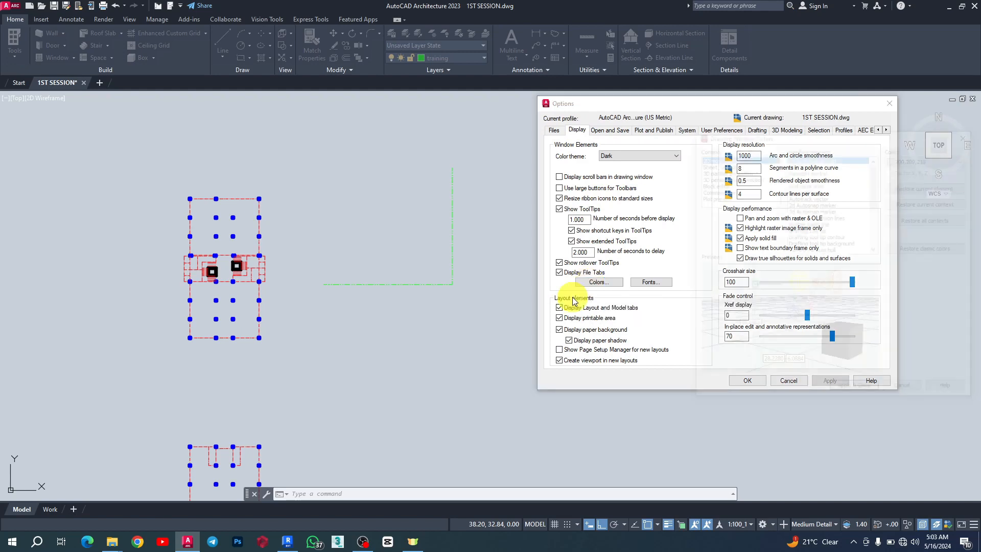
pyautogui.moveTo(834, 135); pyautogui.dragTo(659, 111)
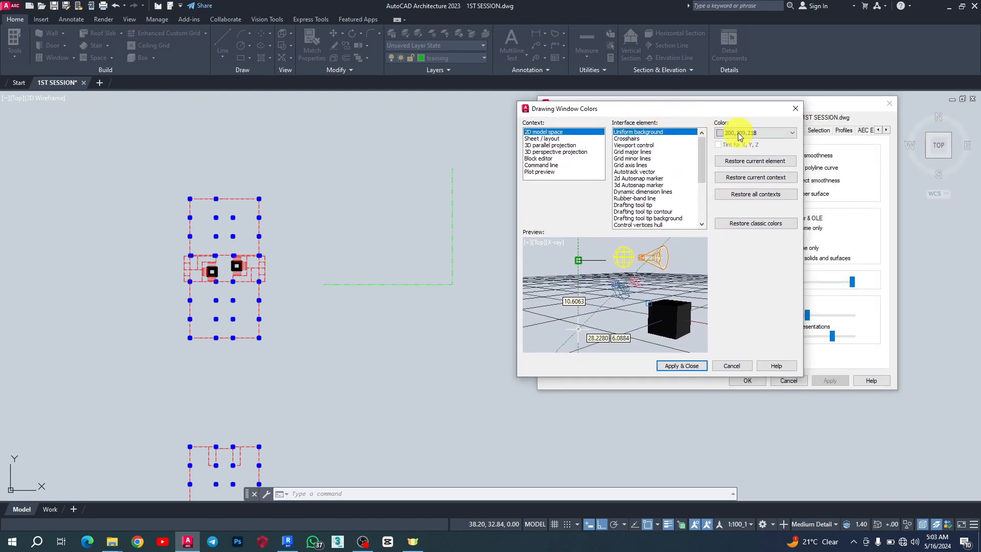
pyautogui.click(770, 135)
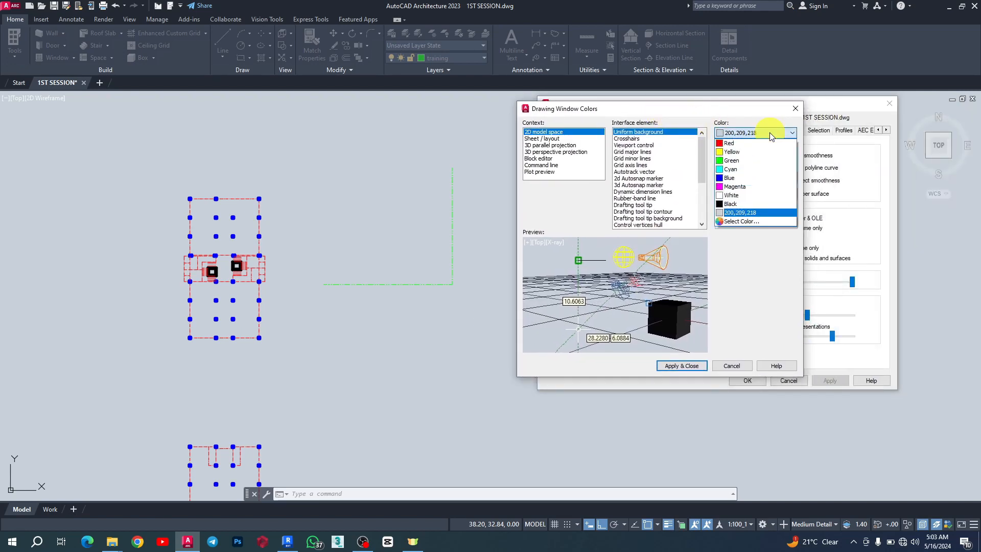
pyautogui.click(730, 213)
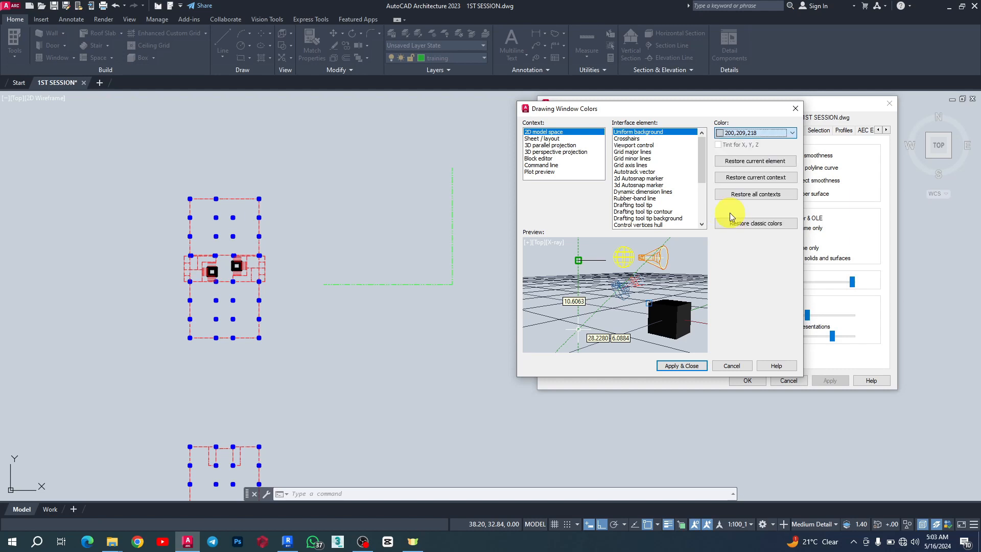
# Define a custom true color for the uniform background by adjusting its luminance to 80, giving RGB 194,204,214.
pyautogui.click(750, 134)
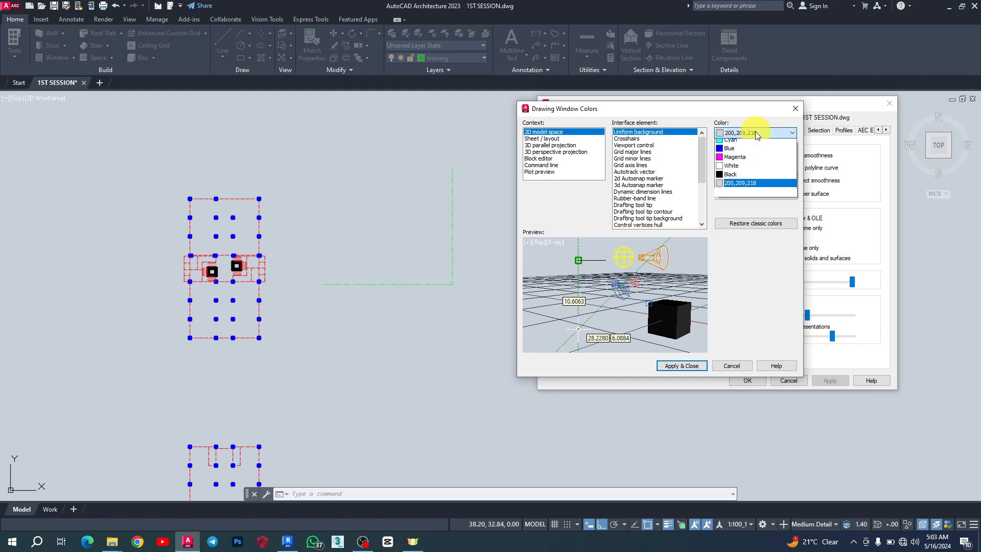
pyautogui.click(735, 222)
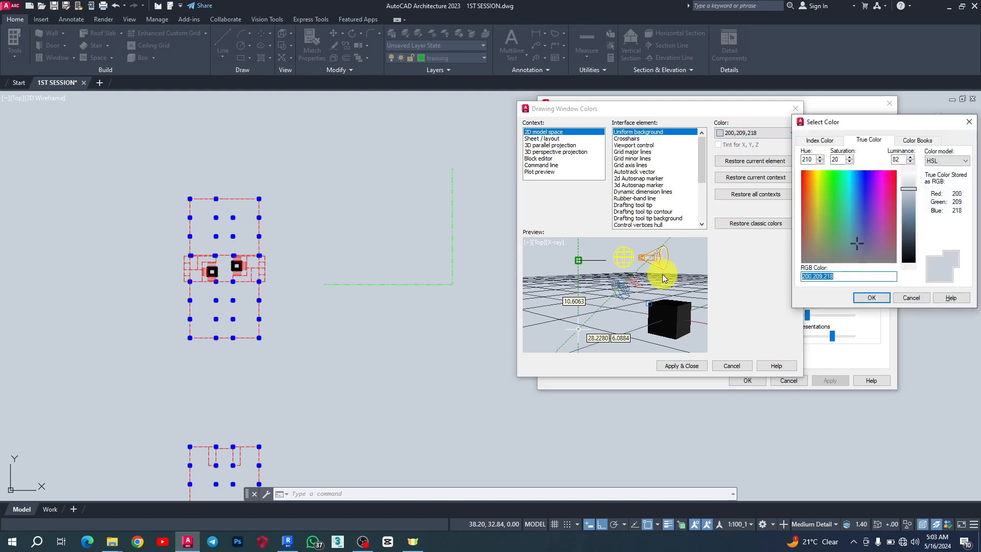
pyautogui.moveTo(886, 126); pyautogui.dragTo(782, 106)
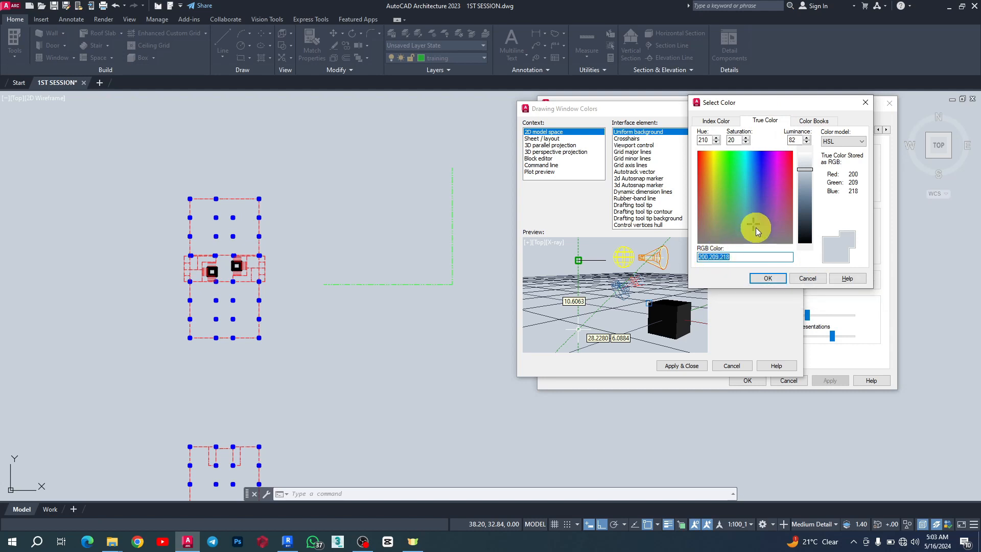
pyautogui.click(806, 173)
pyautogui.moveTo(807, 175)
pyautogui.mouseDown()
pyautogui.moveTo(809, 197)
pyautogui.moveTo(807, 172)
pyautogui.mouseUp()
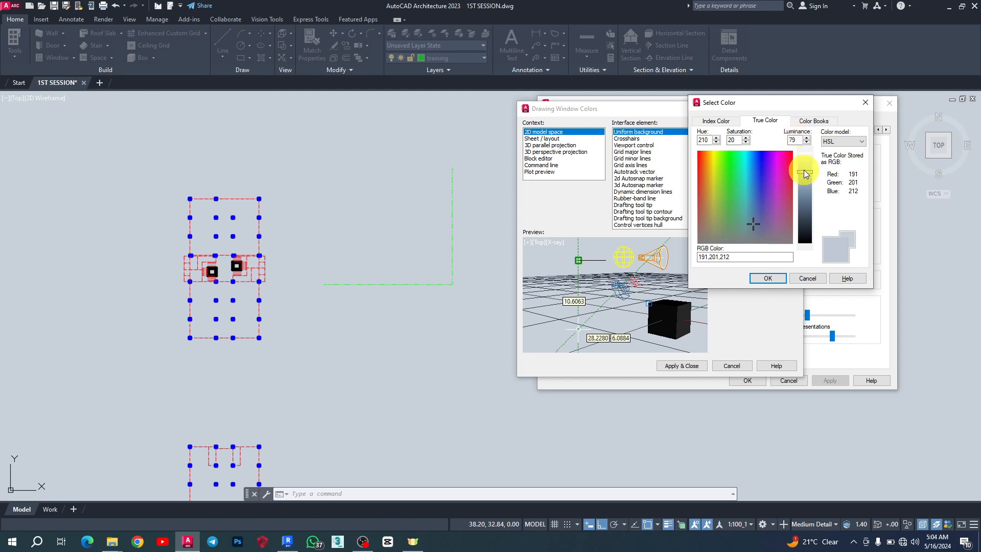
pyautogui.moveTo(805, 175)
pyautogui.mouseDown()
pyautogui.moveTo(805, 208)
pyautogui.moveTo(807, 177)
pyautogui.mouseUp()
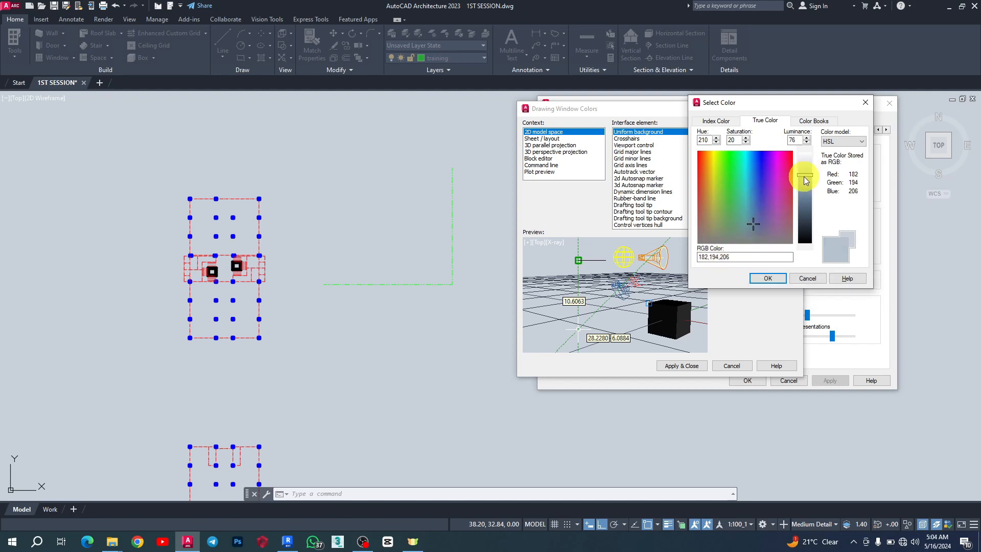
pyautogui.moveTo(806, 179); pyautogui.dragTo(806, 174)
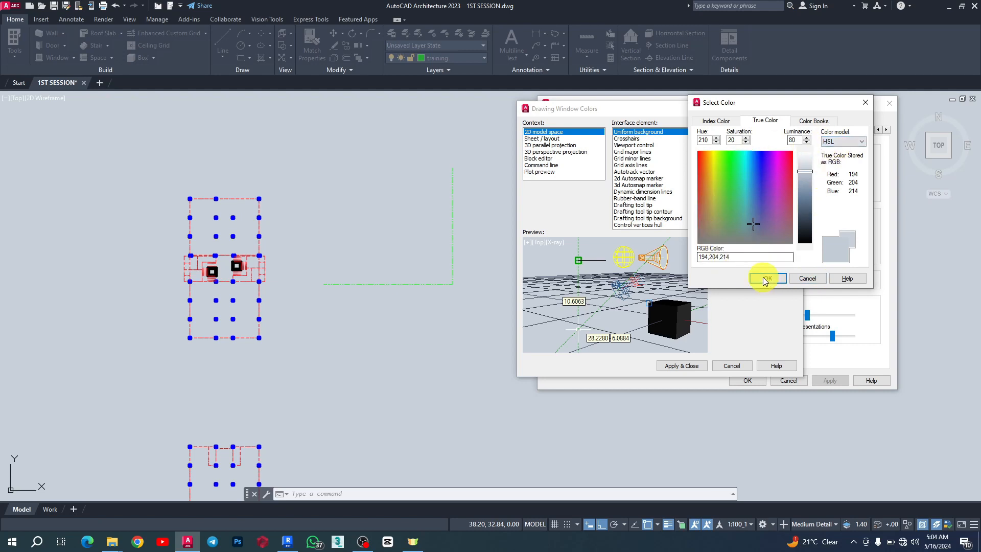
# Choose index color 13 as the 2D model space uniform background and confirm the color selection.
pyautogui.click(718, 124)
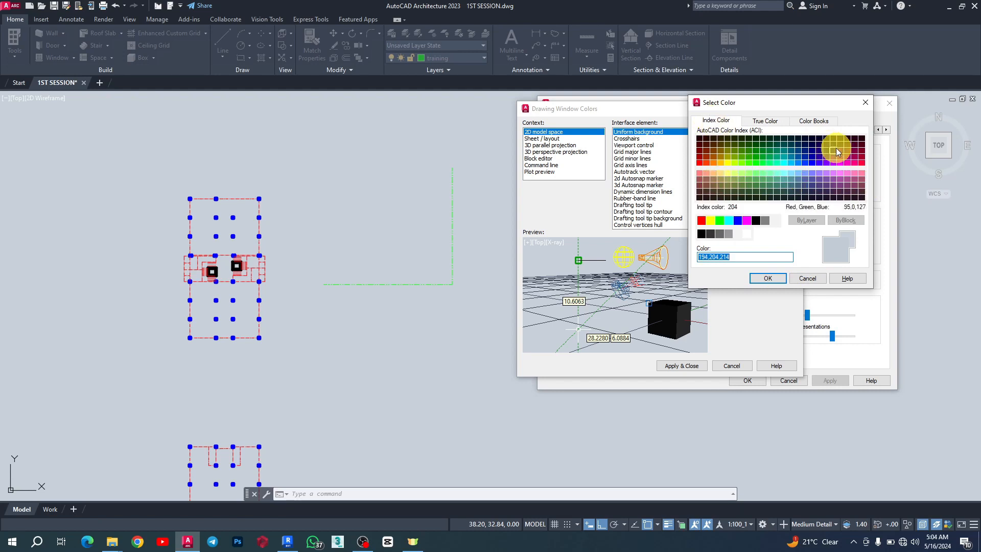
pyautogui.click(700, 179)
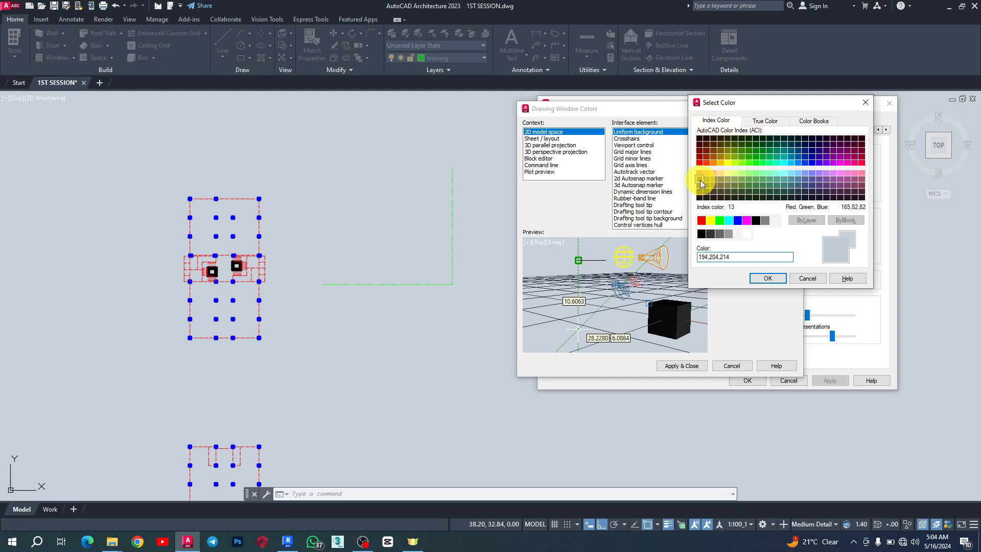
pyautogui.click(767, 278)
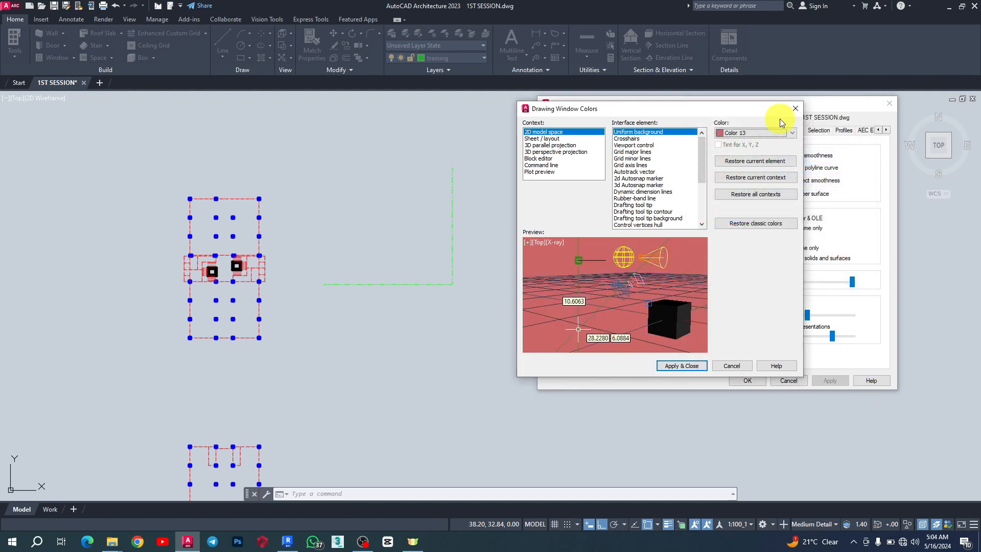
# Set the 2D model space uniform background back to 200,209,218 and apply the window colors.
pyautogui.click(793, 133)
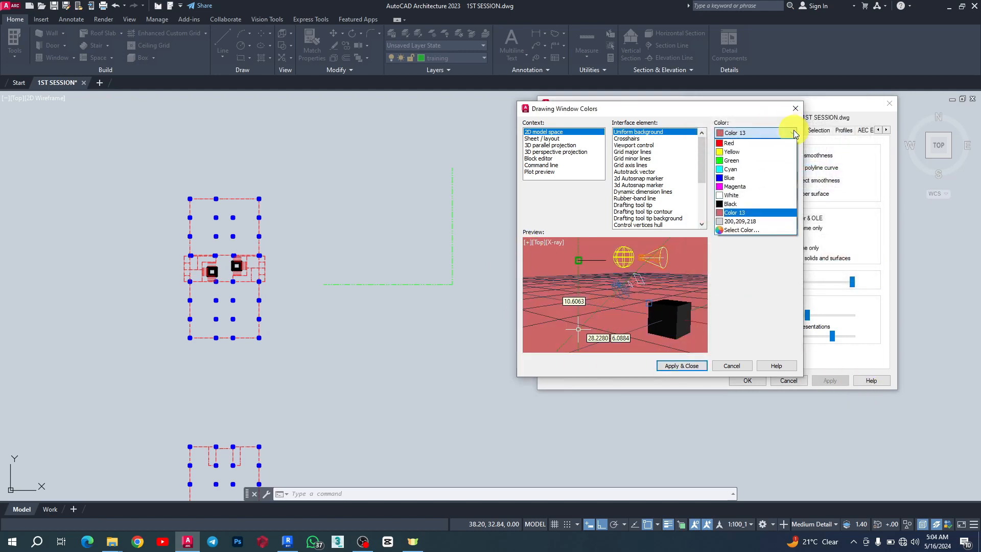
pyautogui.click(738, 222)
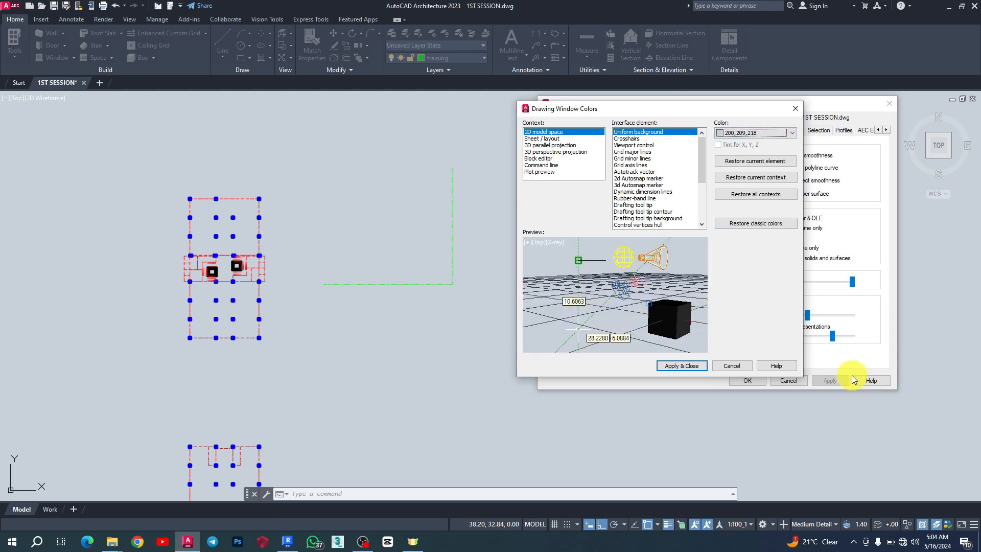
pyautogui.click(684, 365)
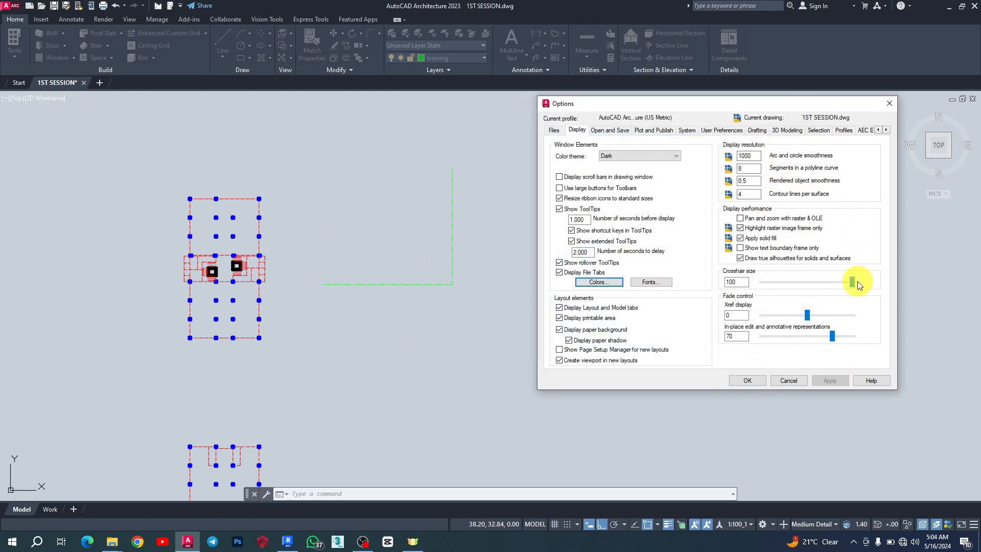
# Reduce the crosshair size to 92, apply it and close the Options dialog.
pyautogui.moveTo(854, 282); pyautogui.dragTo(846, 281)
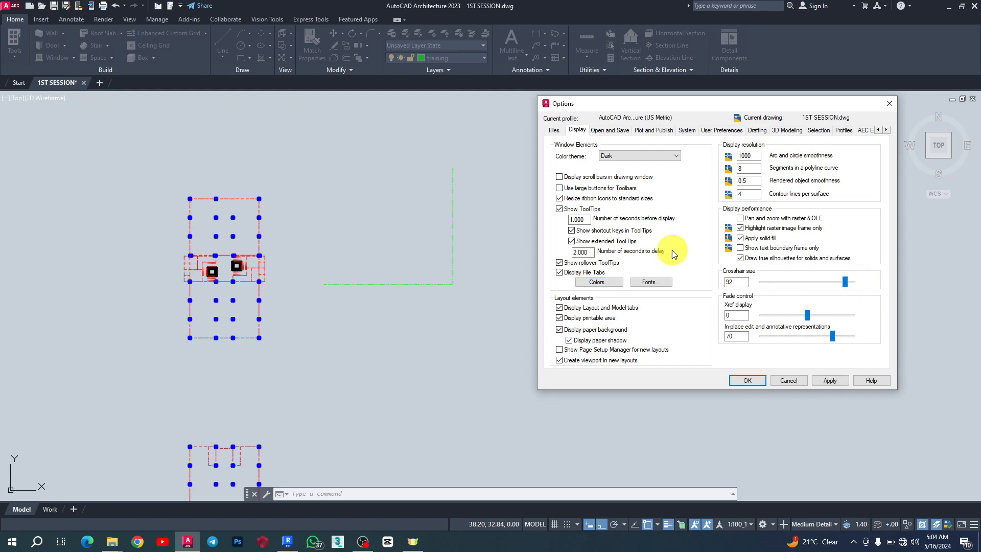
pyautogui.click(837, 384)
pyautogui.click(746, 381)
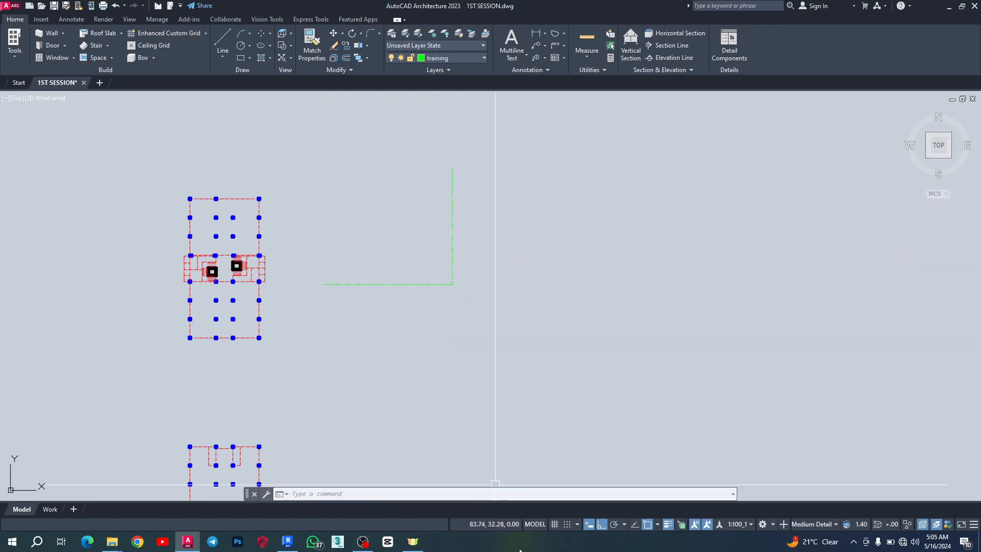
pyautogui.rightClick(551, 155)
pyautogui.click(518, 135)
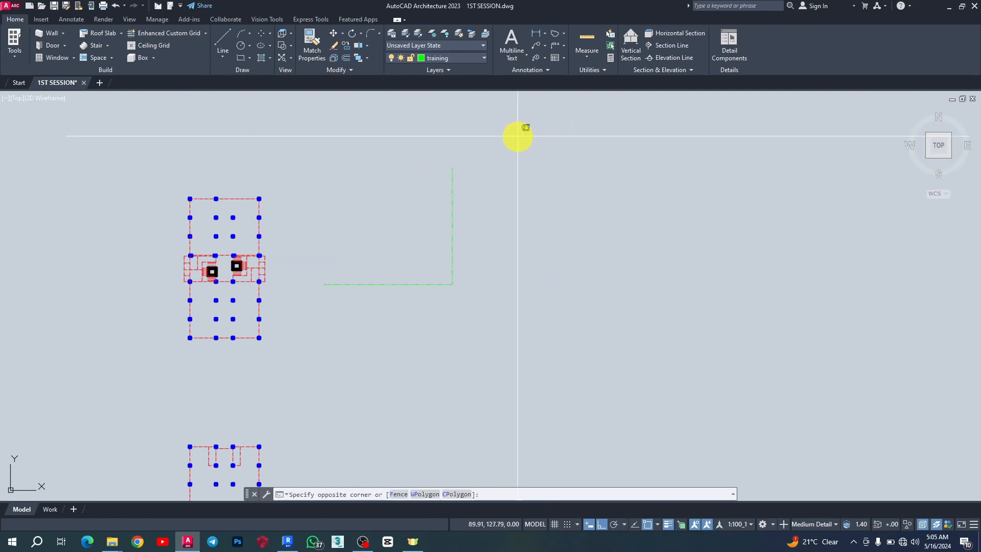
pyautogui.write('op')
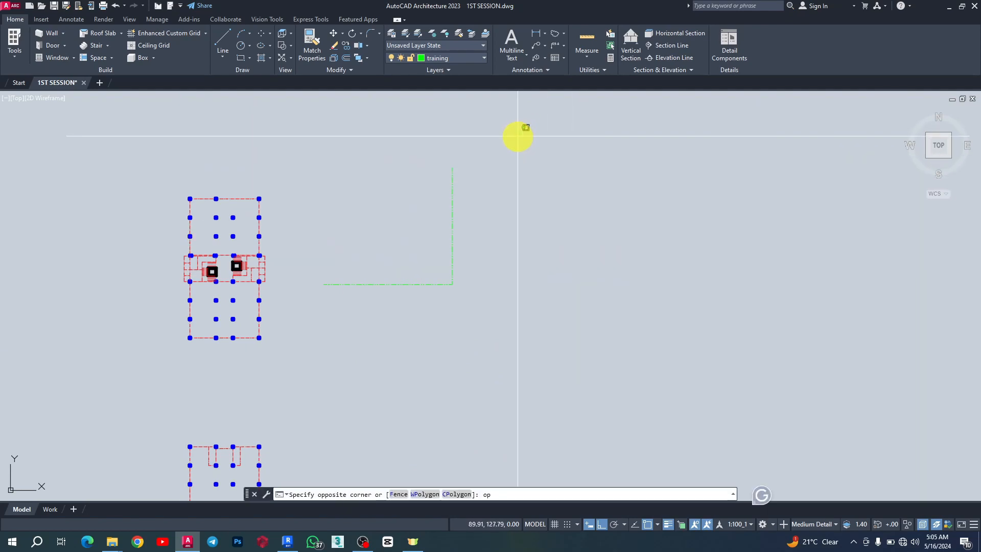
pyautogui.press('BackSpace')
pyautogui.press('Escape')
pyautogui.press('Escape')
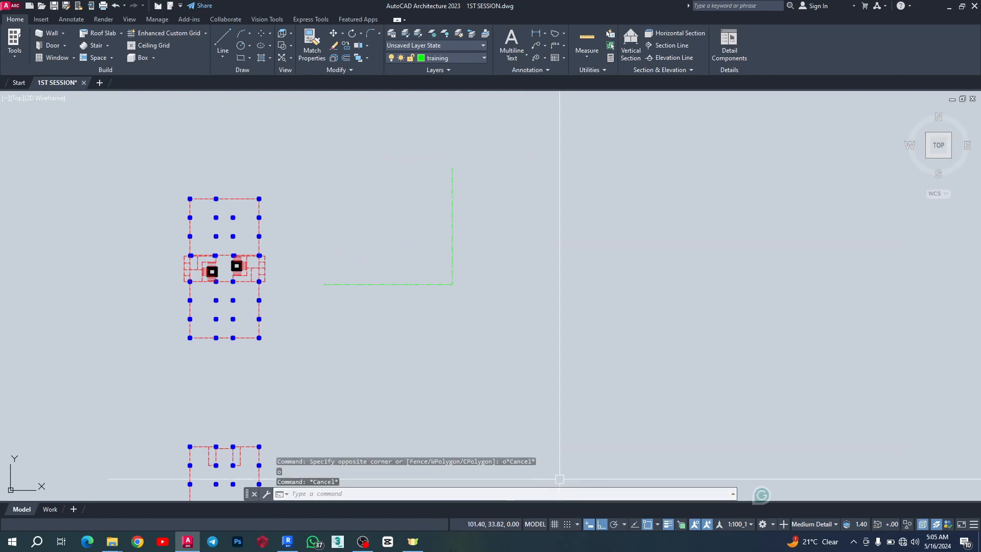
# Reopen the Options dialog, try crosshair size 100, and apply a crosshair size of 7.
pyautogui.rightClick(343, 496)
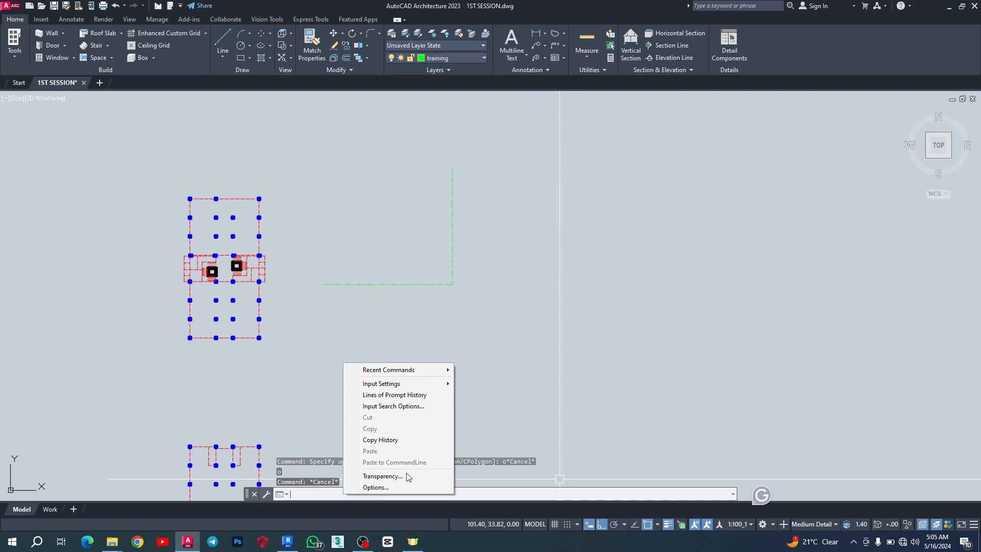
pyautogui.click(383, 488)
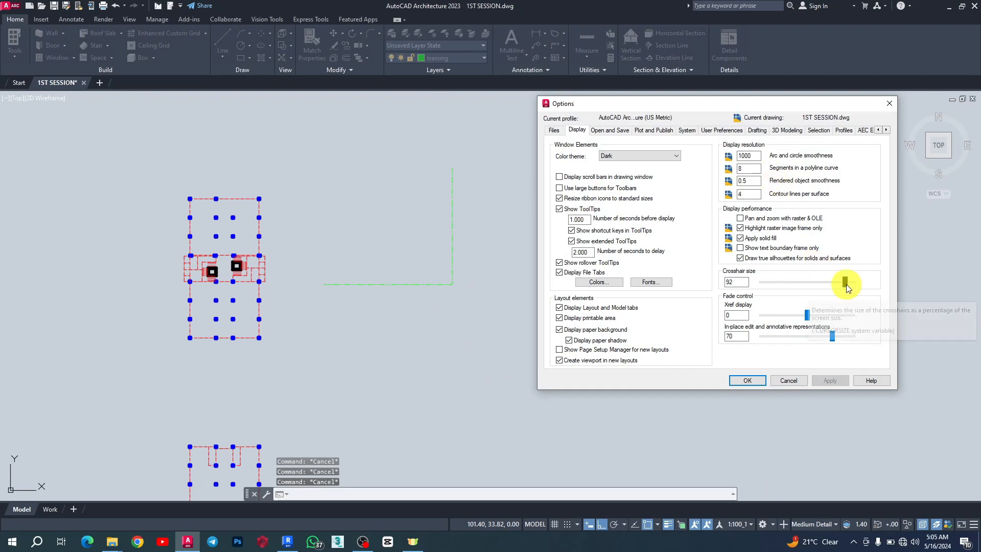
pyautogui.moveTo(844, 283); pyautogui.dragTo(860, 284)
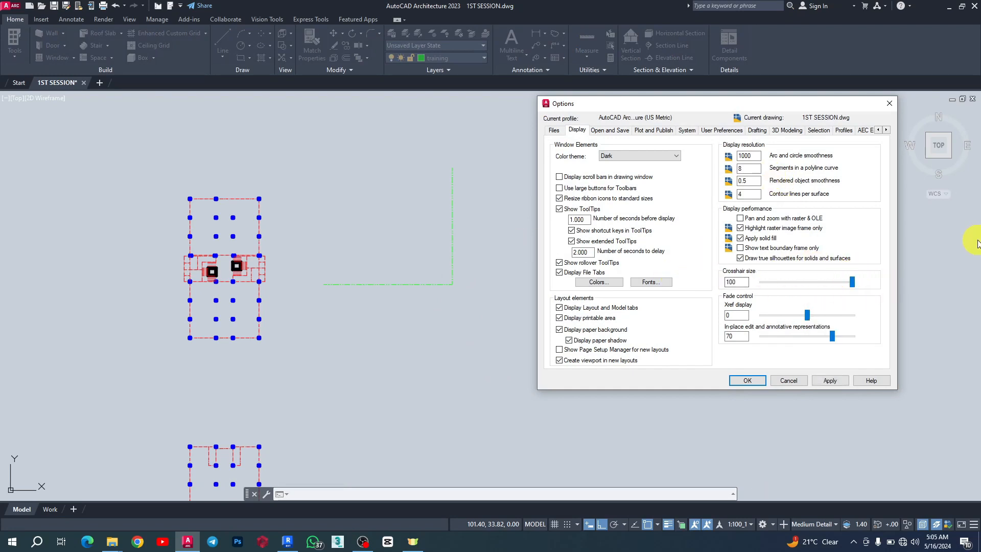
pyautogui.moveTo(852, 281); pyautogui.dragTo(768, 283)
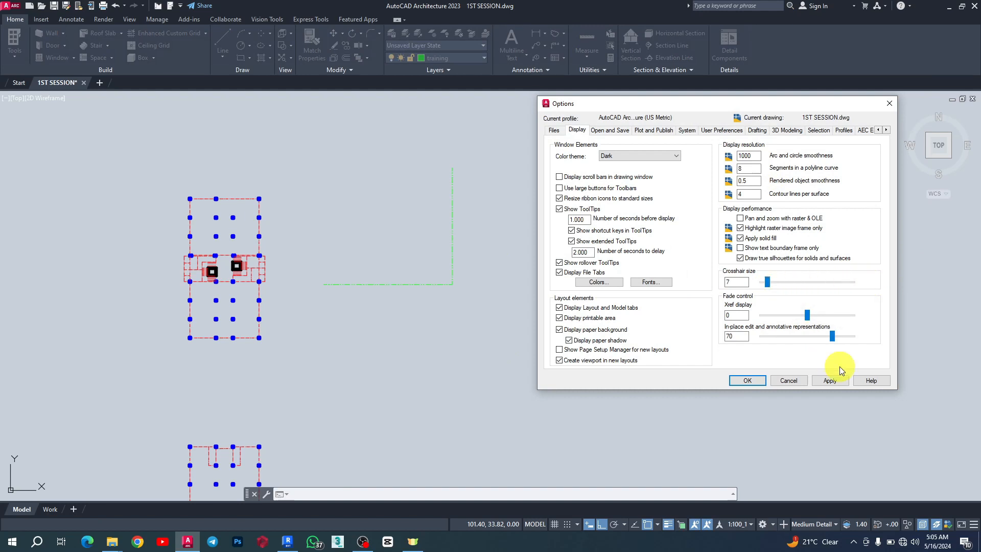
pyautogui.click(831, 381)
pyautogui.click(745, 381)
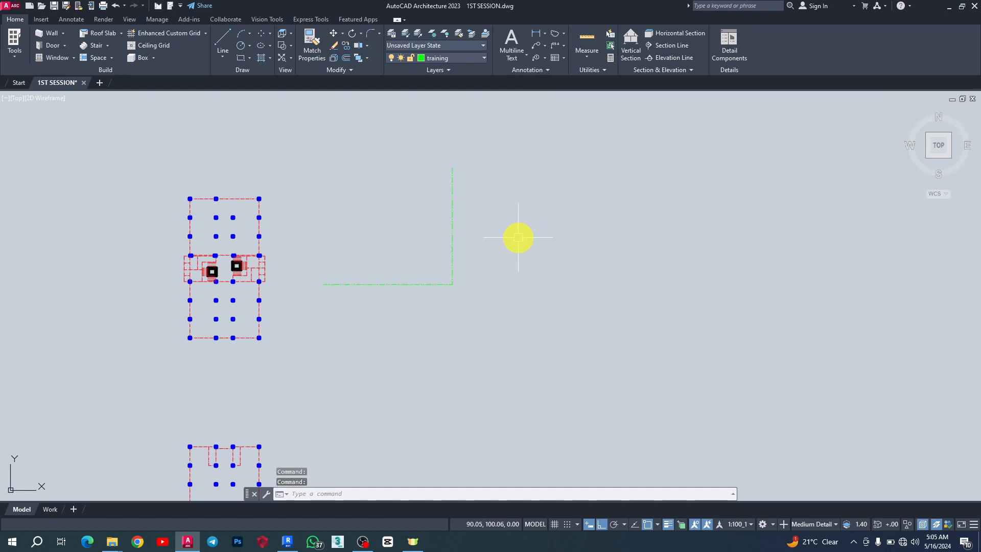
# Reopen the Options dialog and set the crosshair size to 100.
pyautogui.click(158, 546)
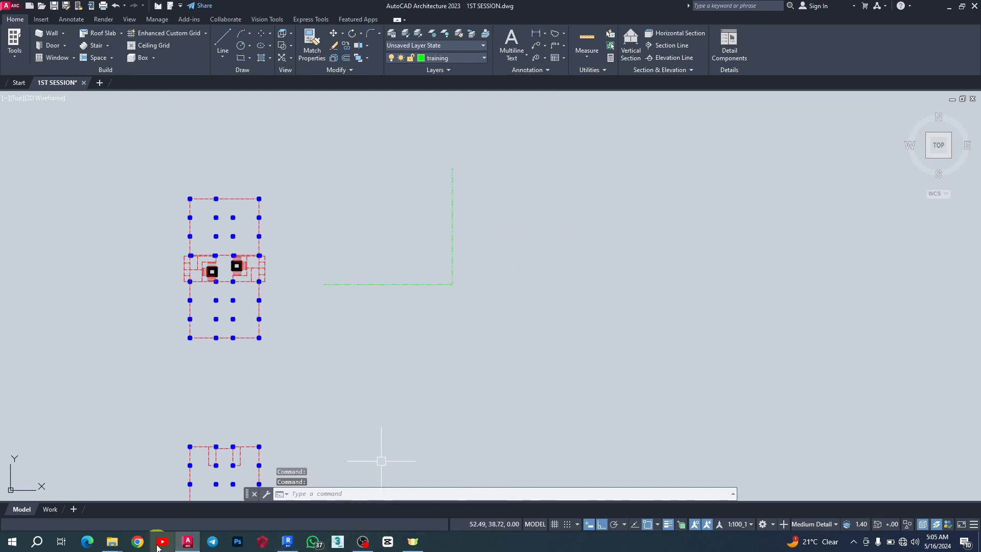
pyautogui.rightClick(378, 492)
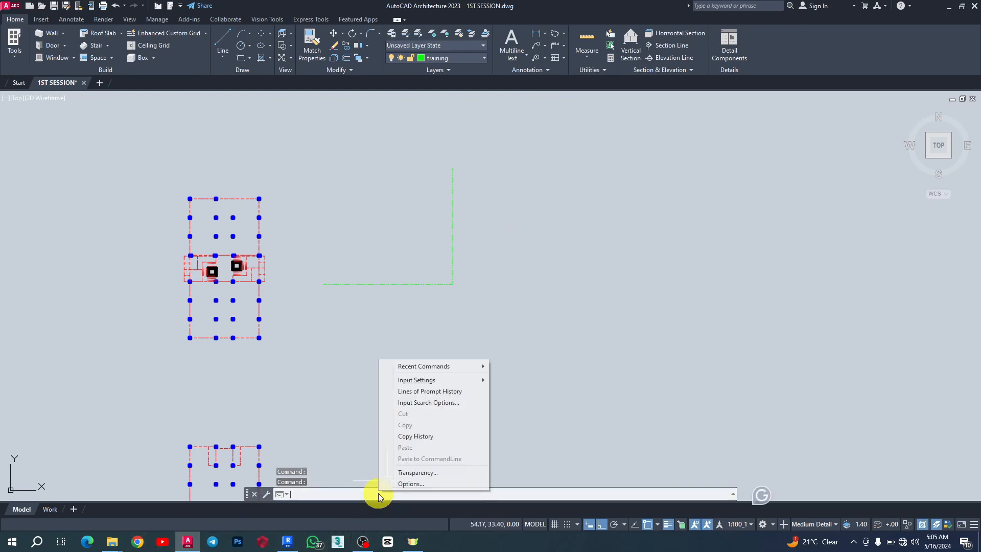
pyautogui.click(411, 484)
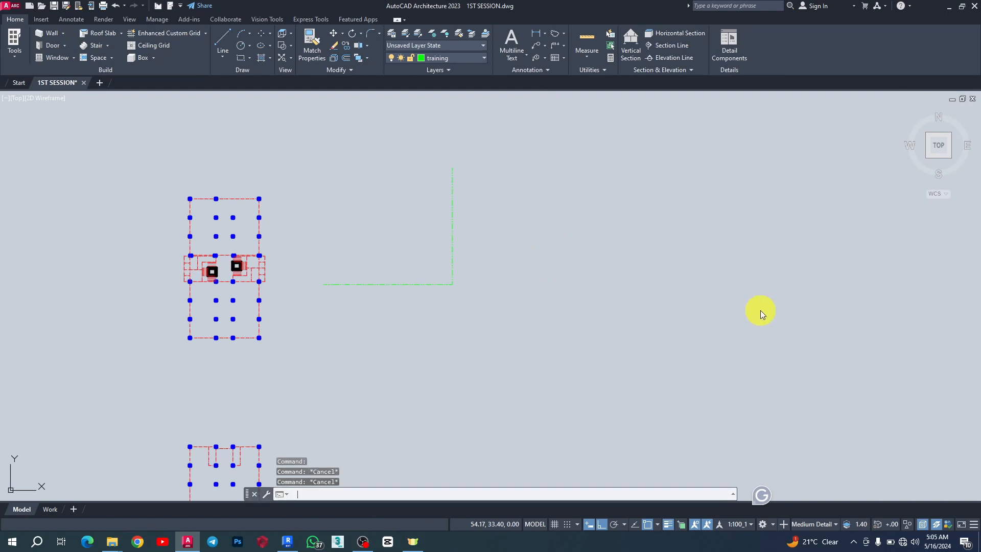
pyautogui.moveTo(770, 282); pyautogui.dragTo(902, 271)
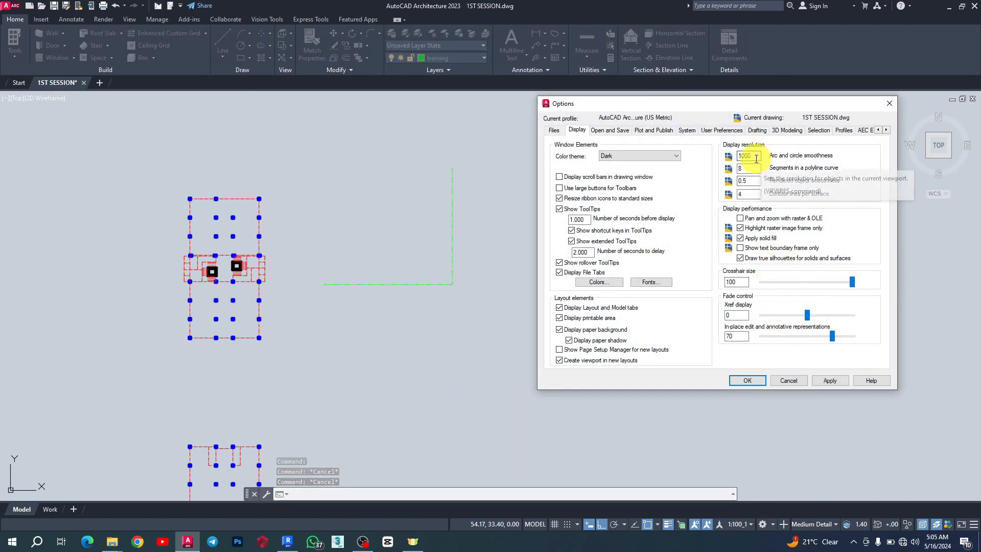
# Set the arc and circle smoothness to 20000 and bring up the Drafting settings.
pyautogui.moveTo(755, 156); pyautogui.dragTo(721, 156)
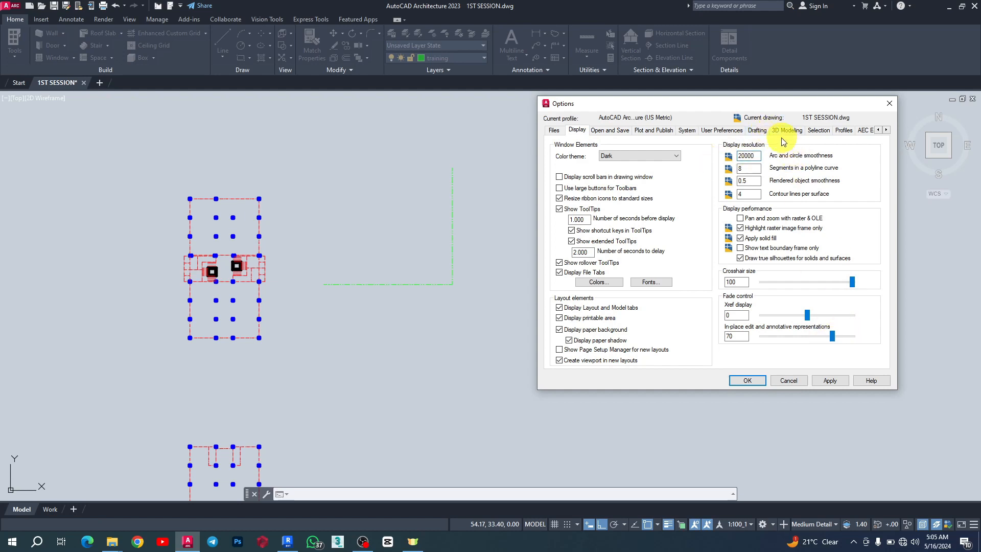
pyautogui.click(759, 131)
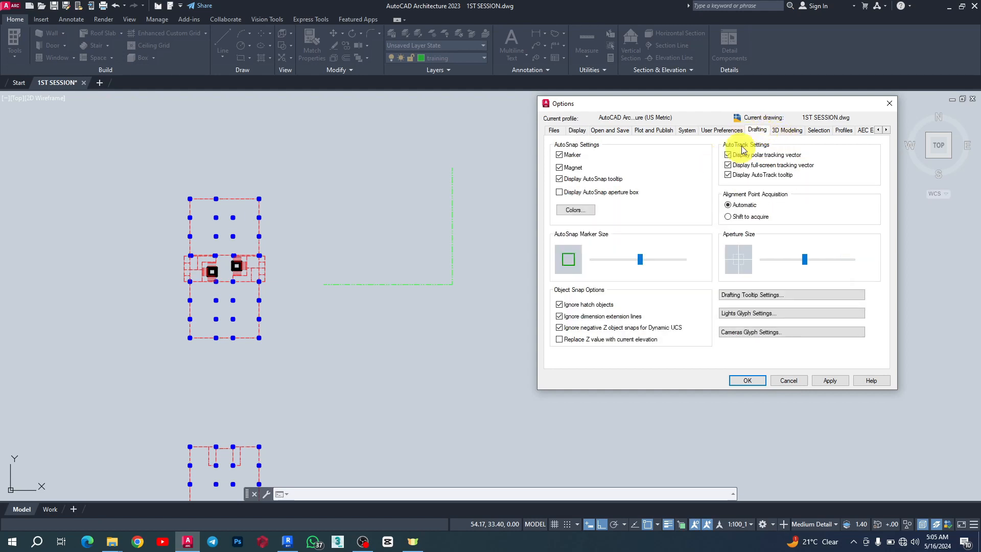
# Slightly enlarge the AutoSnap marker, aperture, pickbox and grip sizes, and accept the options.
pyautogui.moveTo(639, 259)
pyautogui.mouseDown()
pyautogui.moveTo(632, 263)
pyautogui.moveTo(648, 259)
pyautogui.mouseUp()
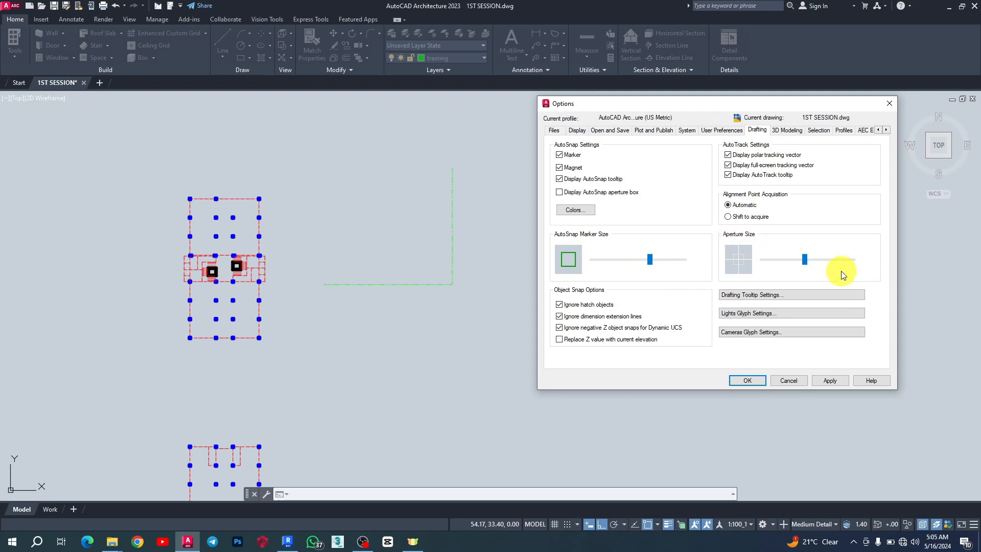
pyautogui.moveTo(800, 260); pyautogui.dragTo(807, 259)
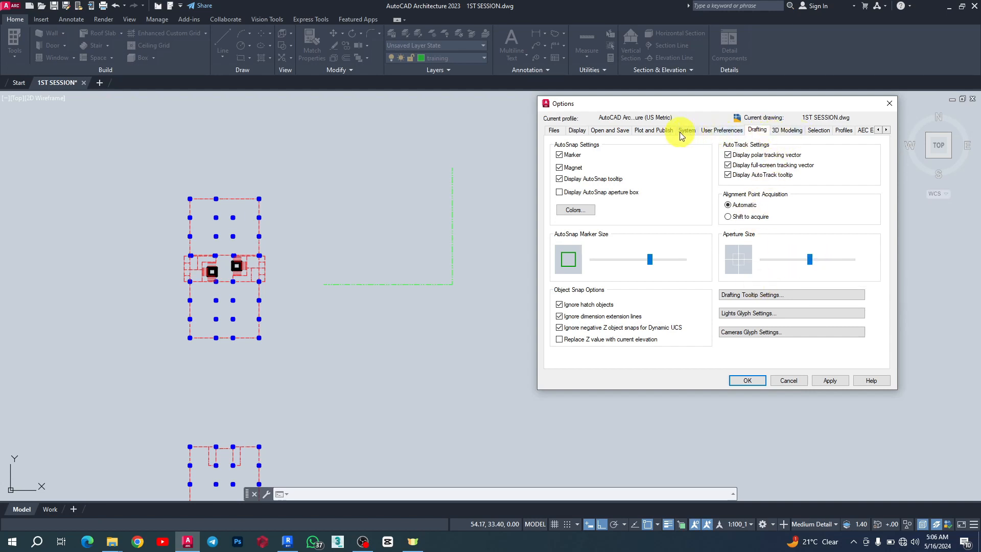
pyautogui.click(817, 130)
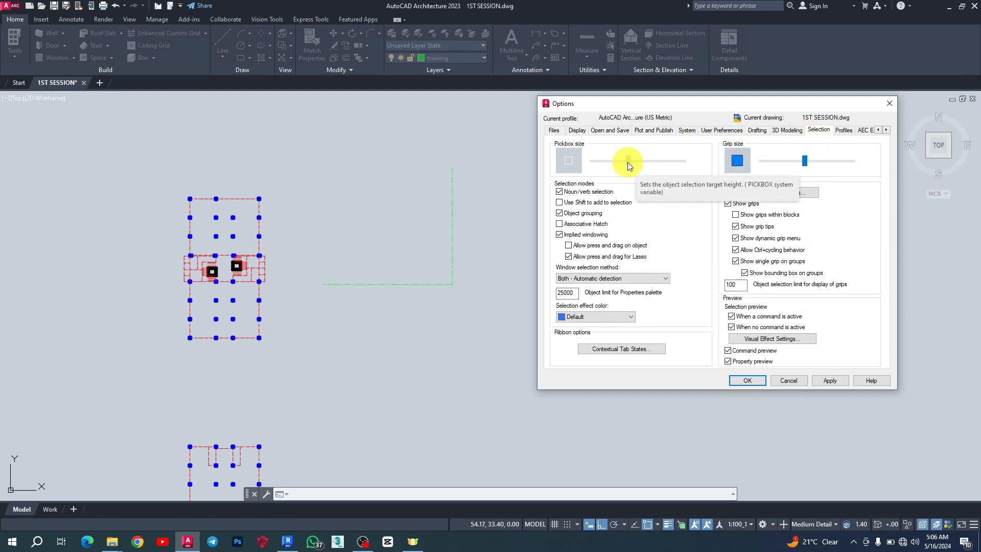
pyautogui.moveTo(631, 162)
pyautogui.mouseDown()
pyautogui.moveTo(617, 167)
pyautogui.moveTo(637, 163)
pyautogui.mouseUp()
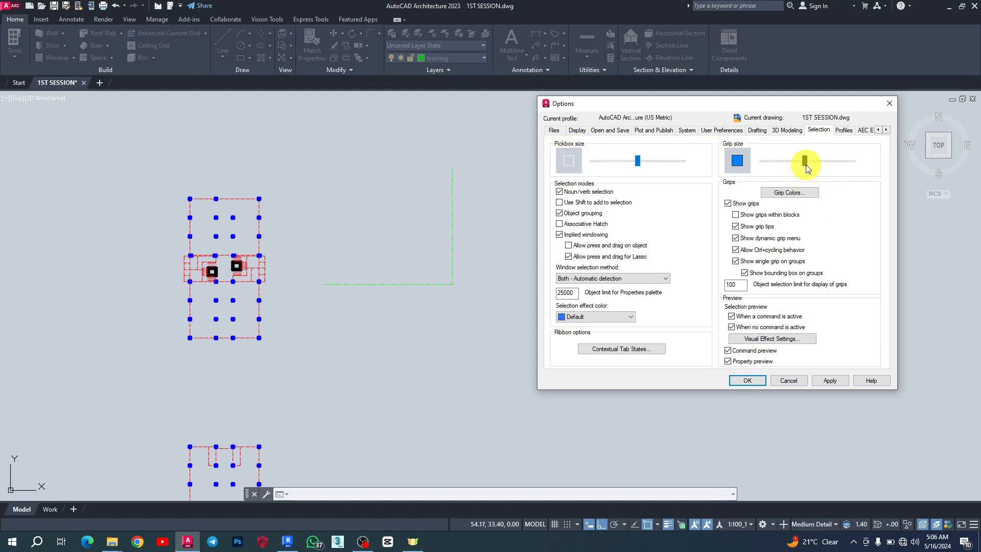
pyautogui.moveTo(806, 166); pyautogui.dragTo(809, 165)
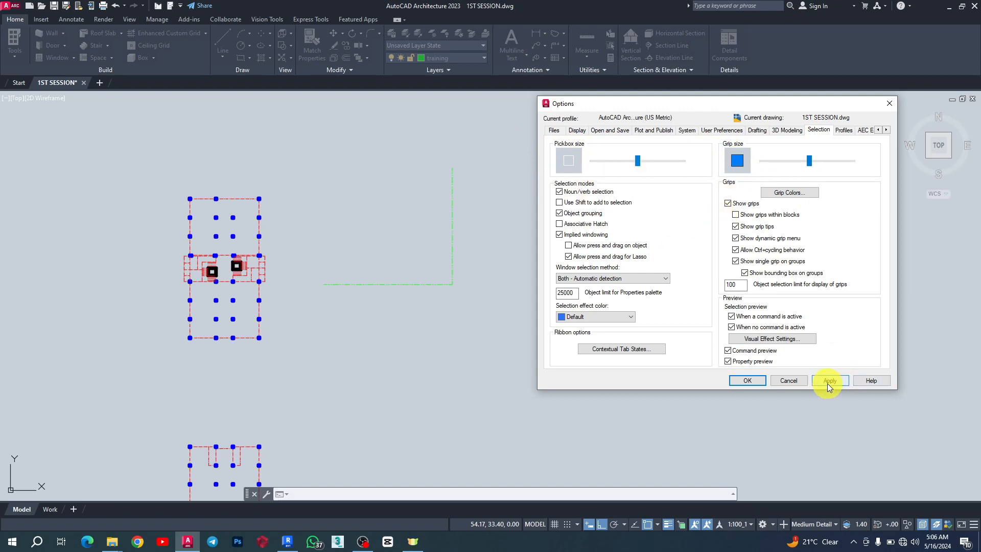
pyautogui.click(753, 381)
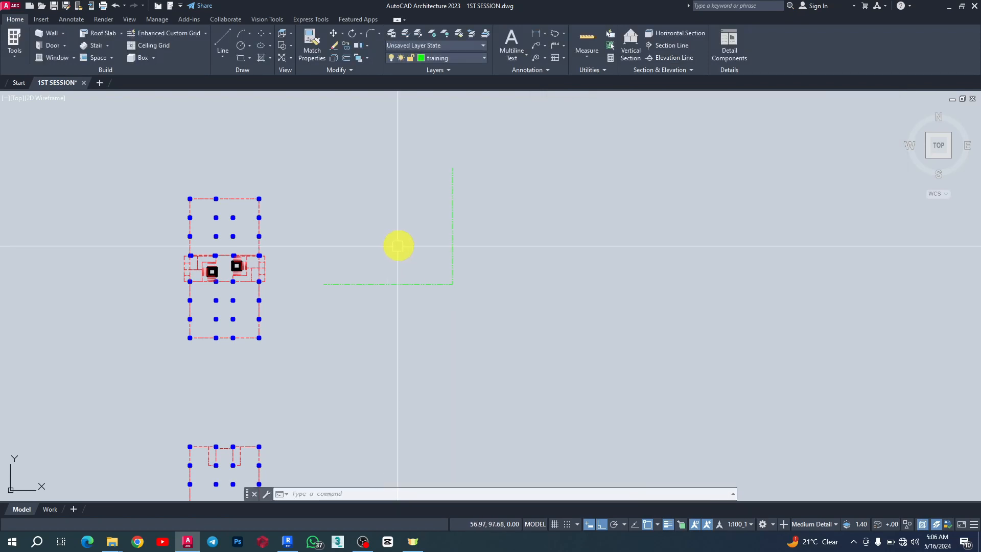
# Select the two green lines beside the floor plan with a crossing window and clear the selection.
pyautogui.click(516, 210)
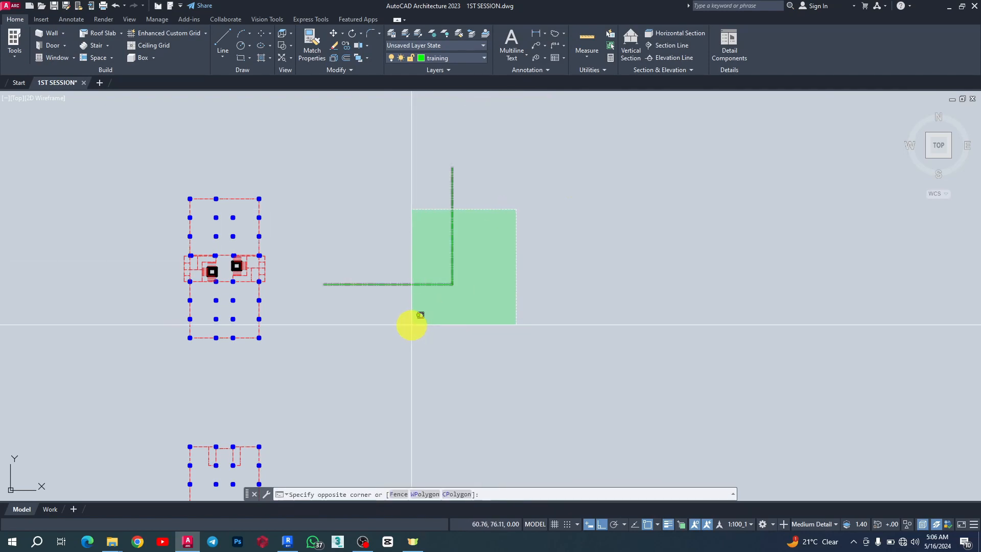
pyautogui.click(411, 324)
pyautogui.press('Escape')
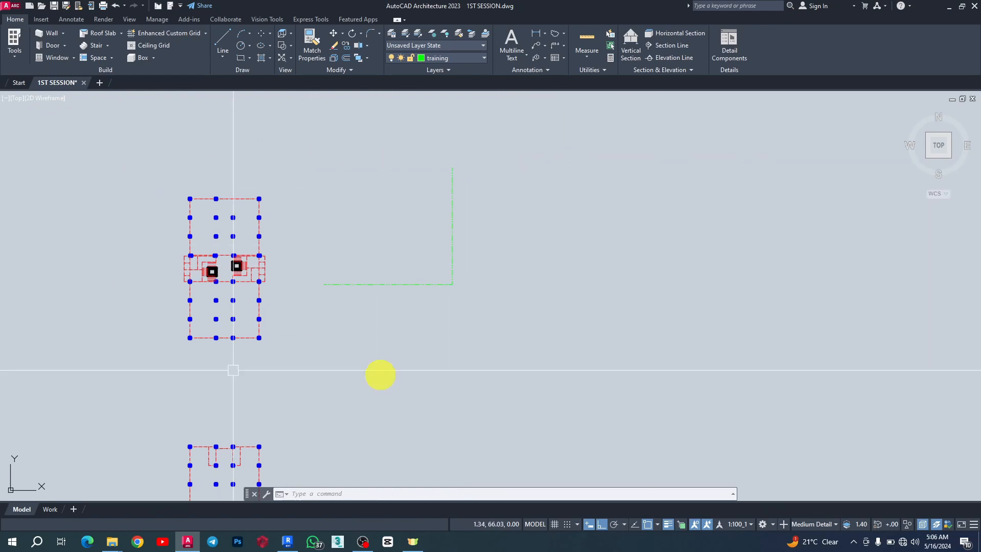
pyautogui.scroll(-6, 544, 239)
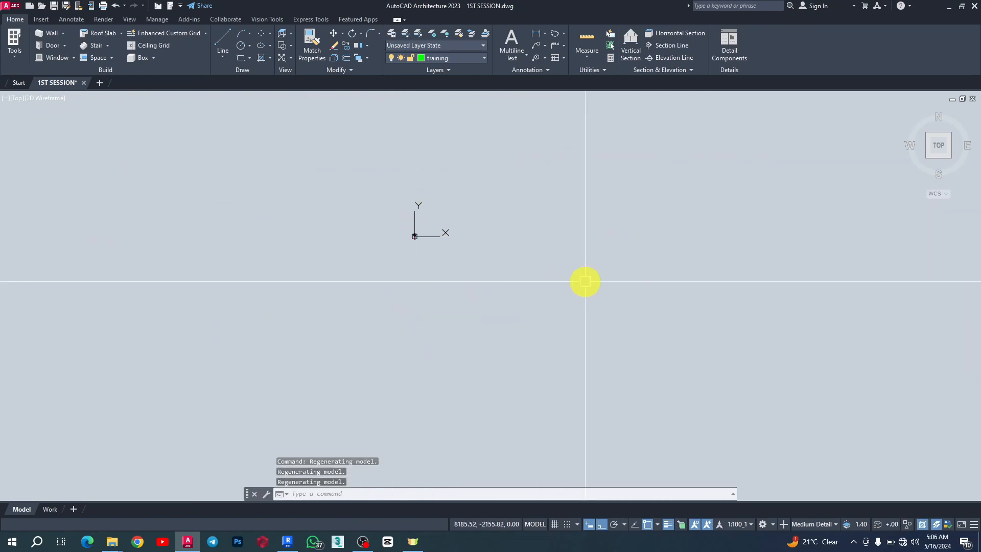
pyautogui.scroll(-3, 365, 238)
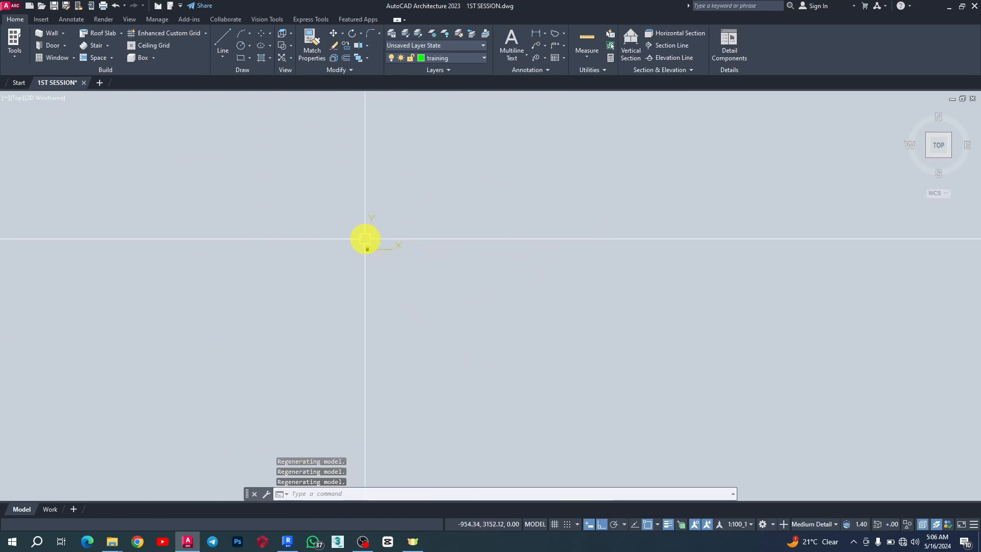
pyautogui.scroll(6, 403, 438)
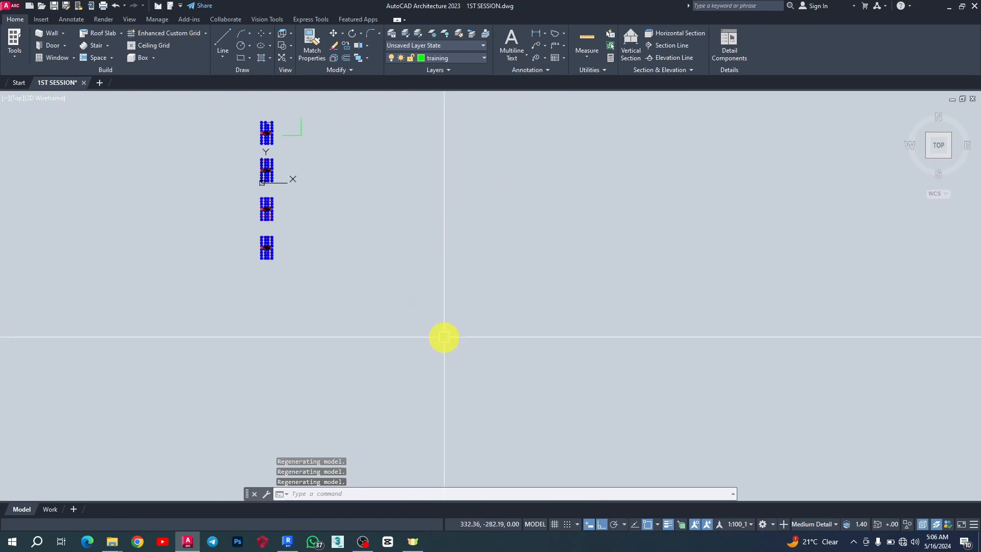
pyautogui.scroll(-4, 438, 337)
pyautogui.scroll(3, 377, 332)
pyautogui.scroll(-3, 300, 280)
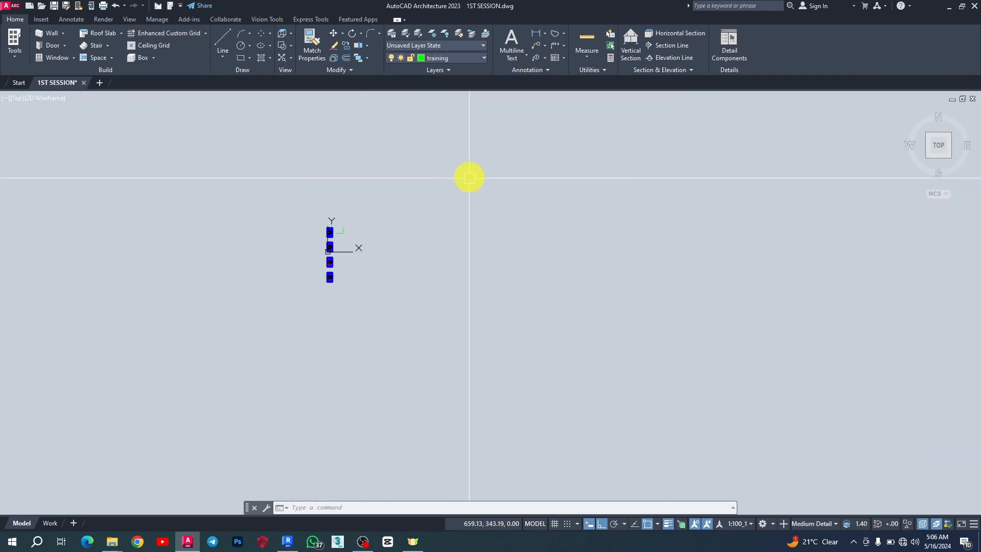
pyautogui.scroll(-3, 238, 237)
pyautogui.scroll(2, 258, 237)
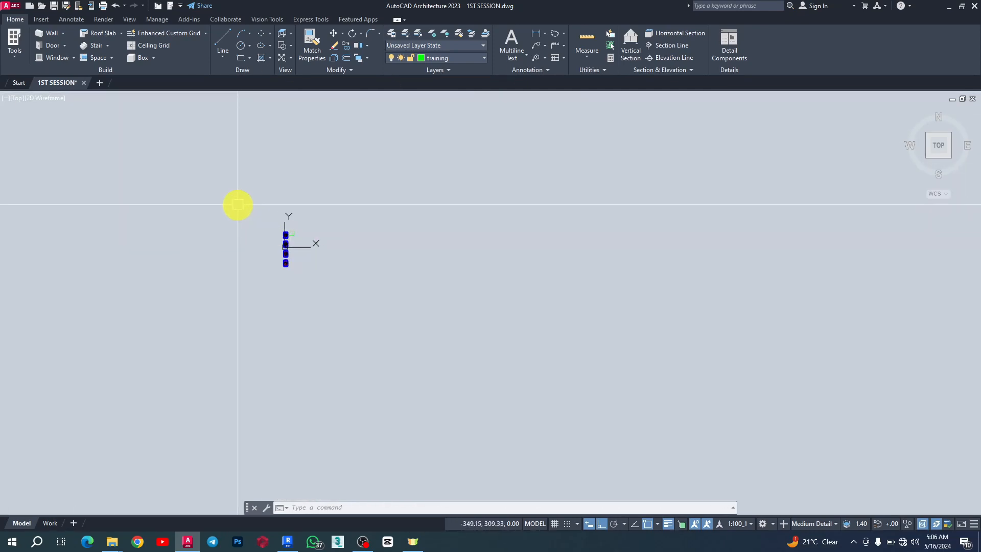
pyautogui.scroll(7, 256, 238)
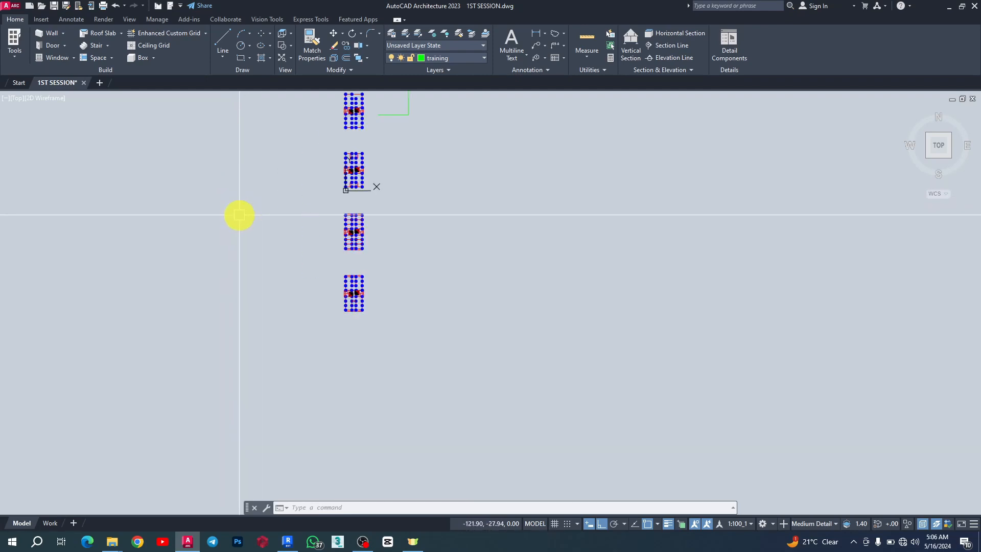
pyautogui.scroll(-2, 461, 320)
pyautogui.scroll(-2, 439, 314)
pyautogui.scroll(4, 515, 325)
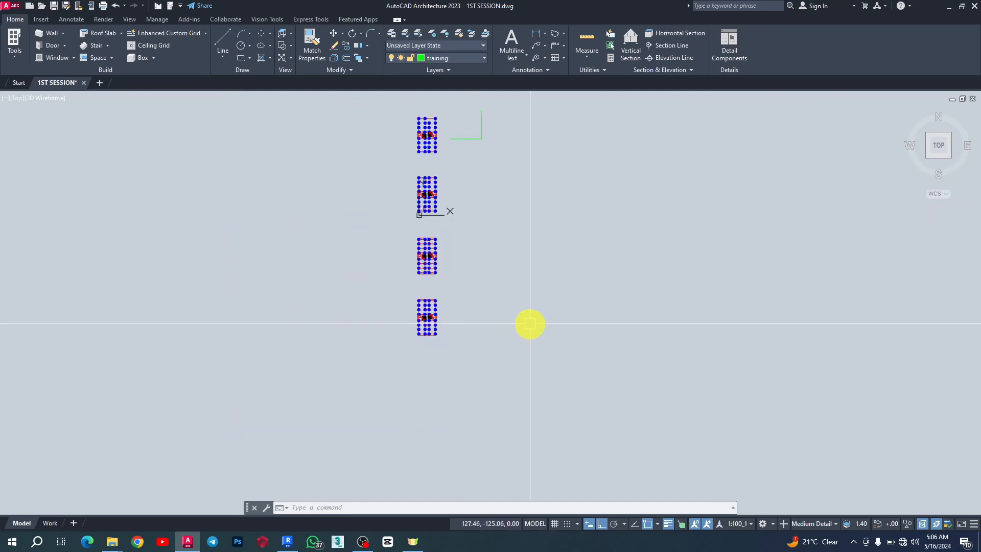
pyautogui.scroll(-4, 525, 323)
pyautogui.scroll(4, 498, 307)
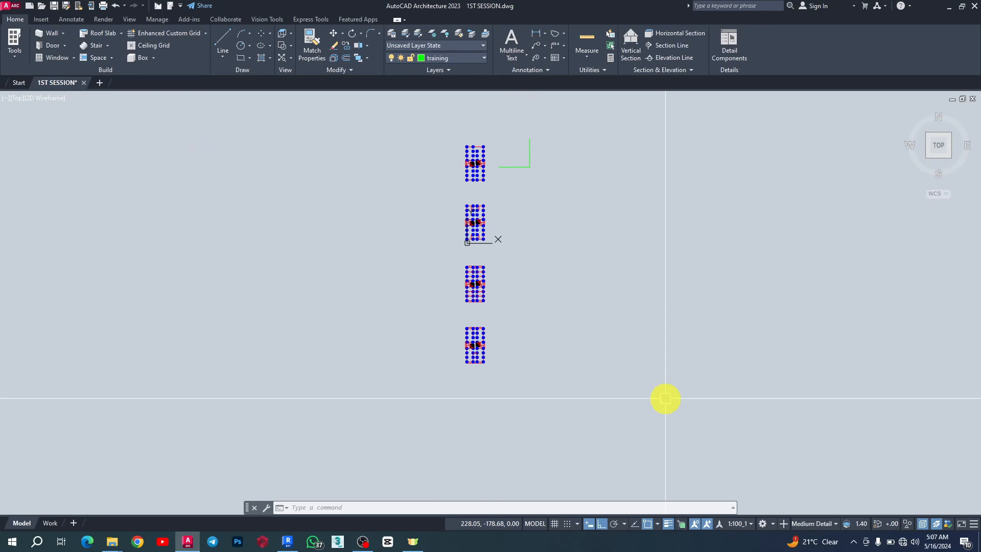
pyautogui.click(535, 33)
pyautogui.scroll(5, 478, 158)
pyautogui.scroll(6, 473, 195)
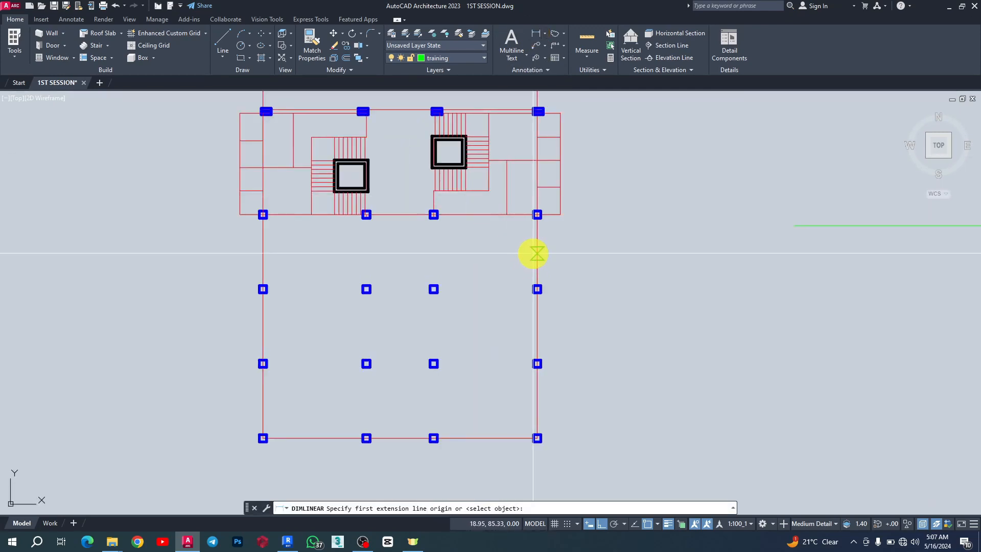
pyautogui.click(536, 252)
pyautogui.press('Escape')
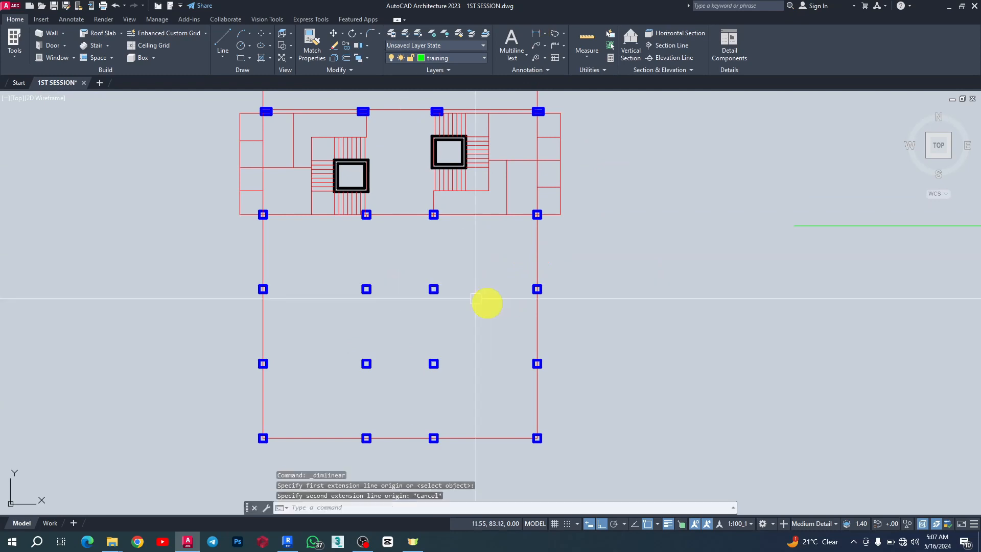
pyautogui.press('Return')
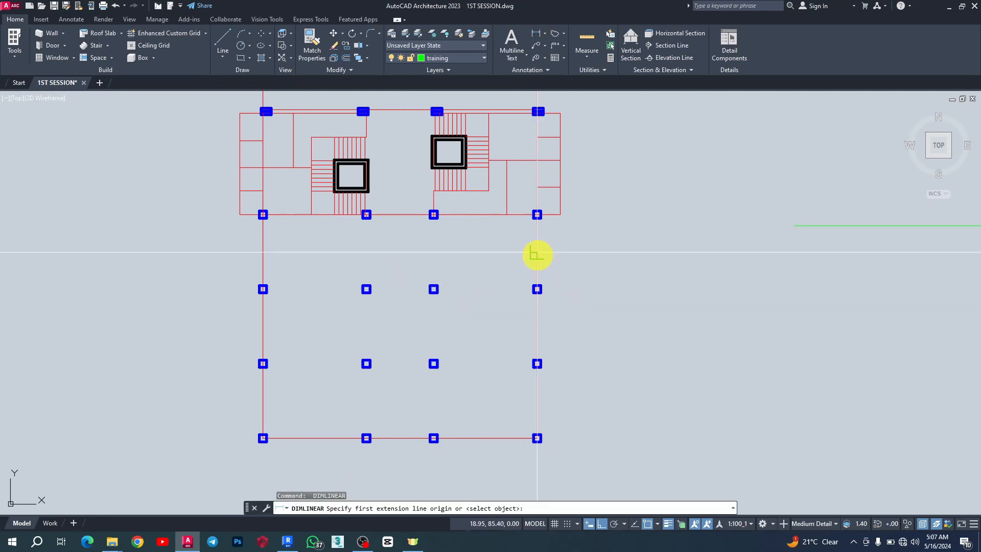
pyautogui.press('Escape')
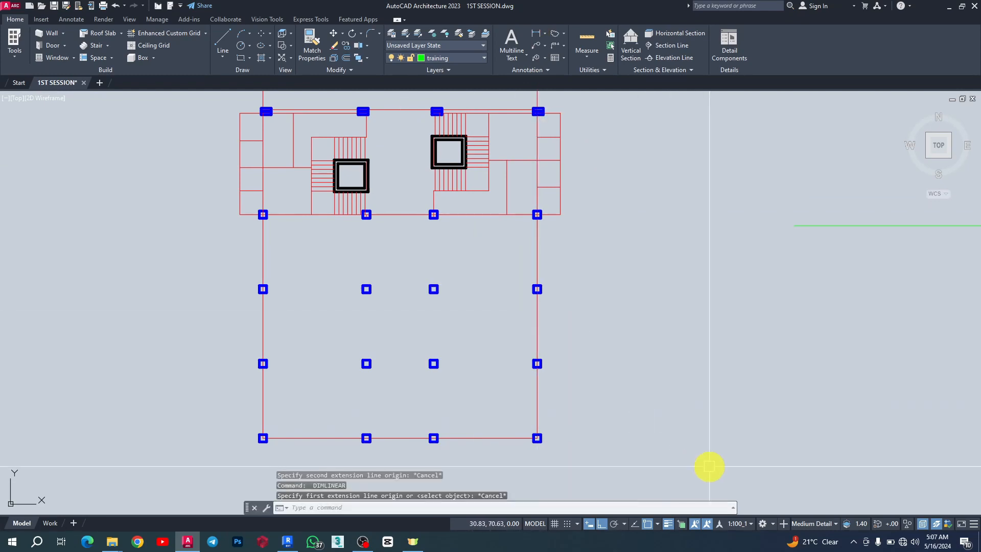
# Clear all general object snaps in the object snap settings and accept the change.
pyautogui.rightClick(647, 526)
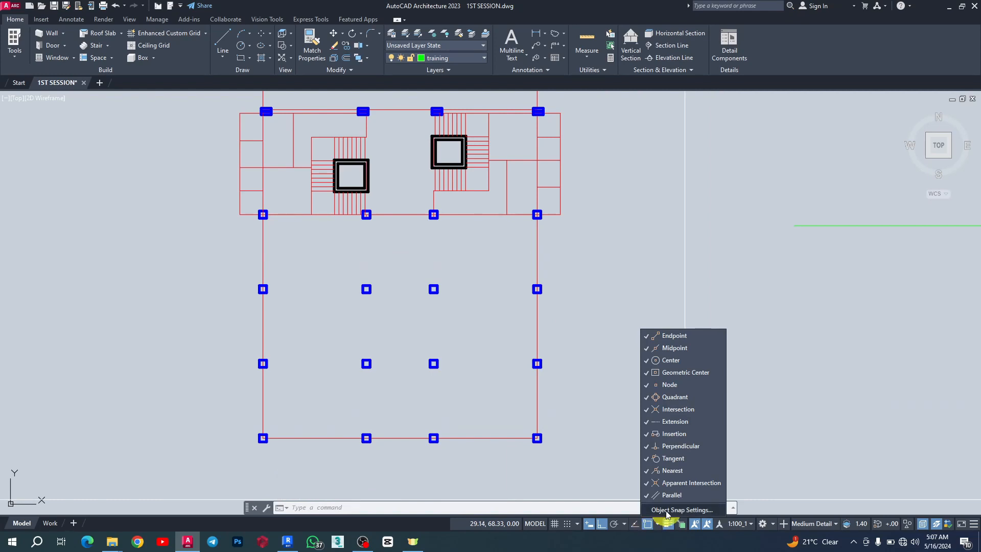
pyautogui.click(666, 510)
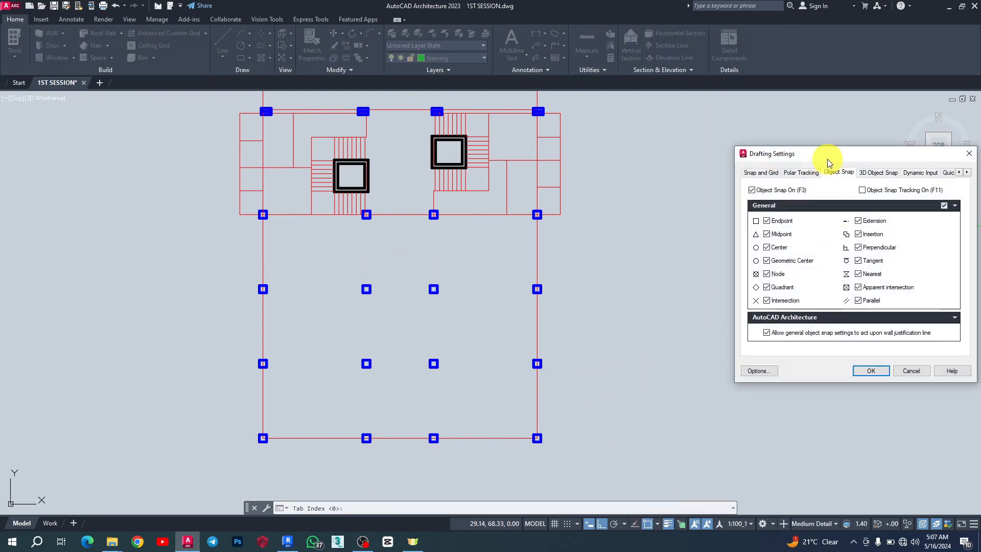
pyautogui.moveTo(829, 163); pyautogui.dragTo(636, 127)
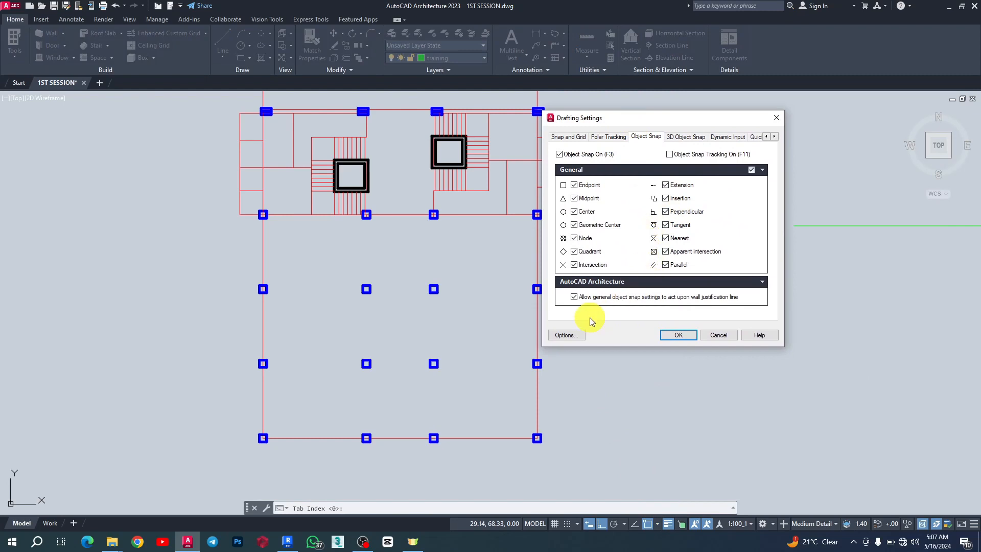
pyautogui.click(573, 298)
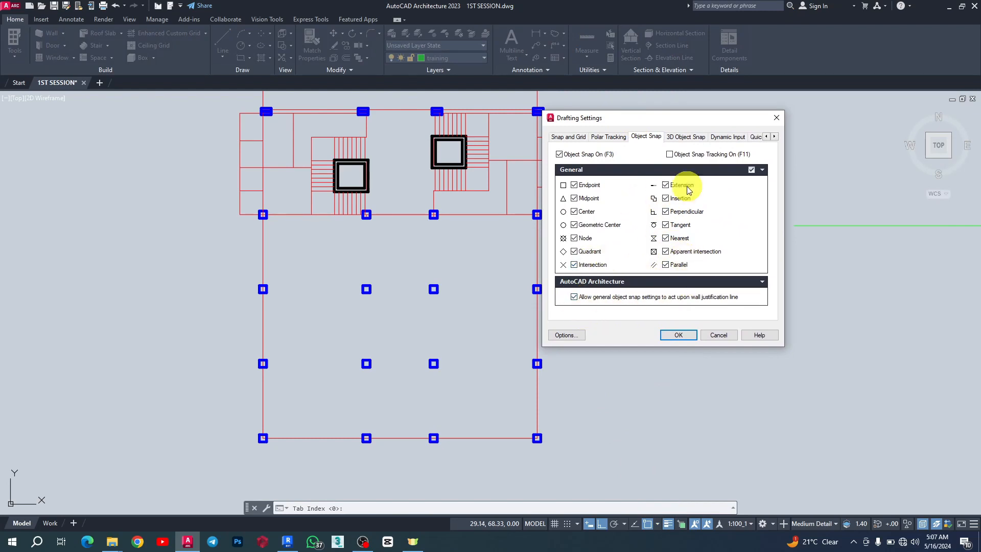
pyautogui.click(751, 169)
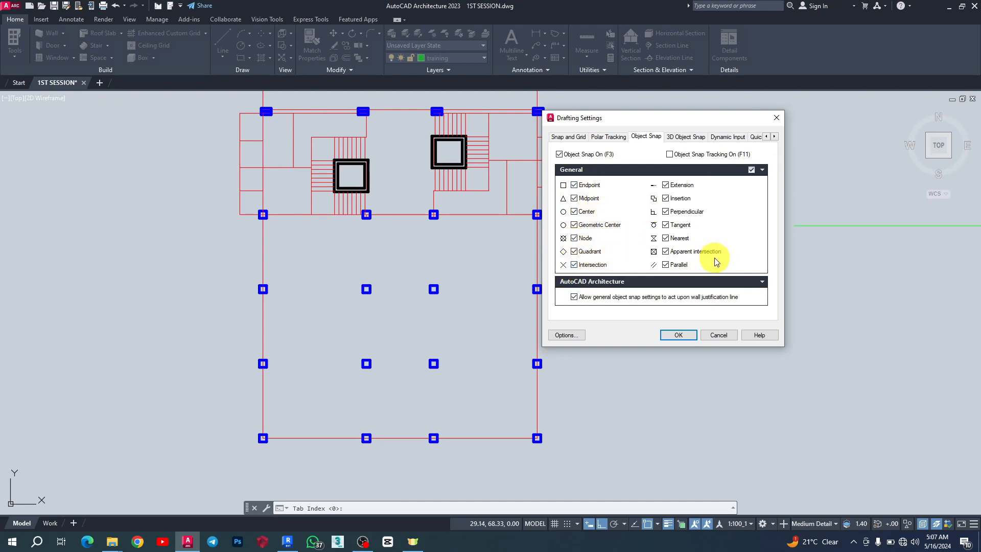
pyautogui.click(751, 170)
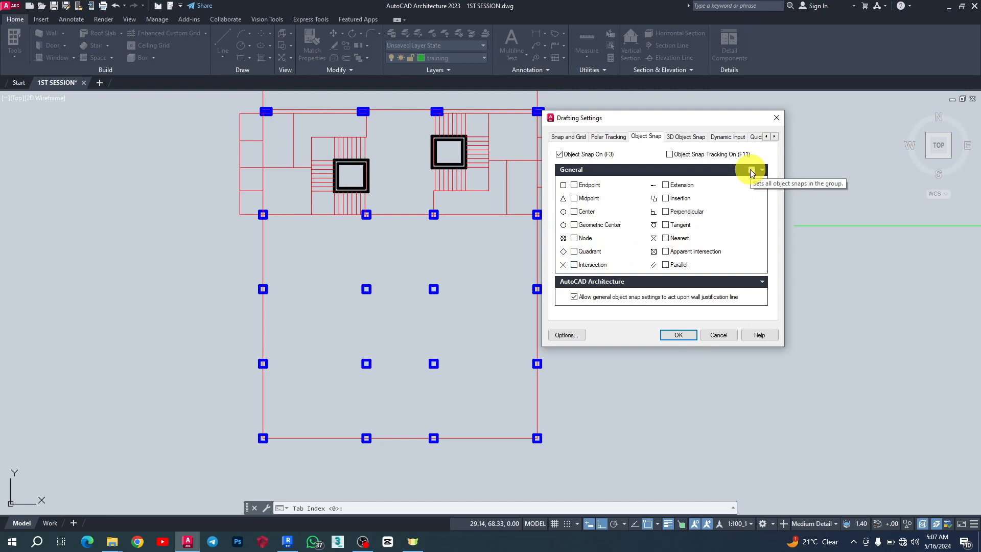
pyautogui.click(679, 337)
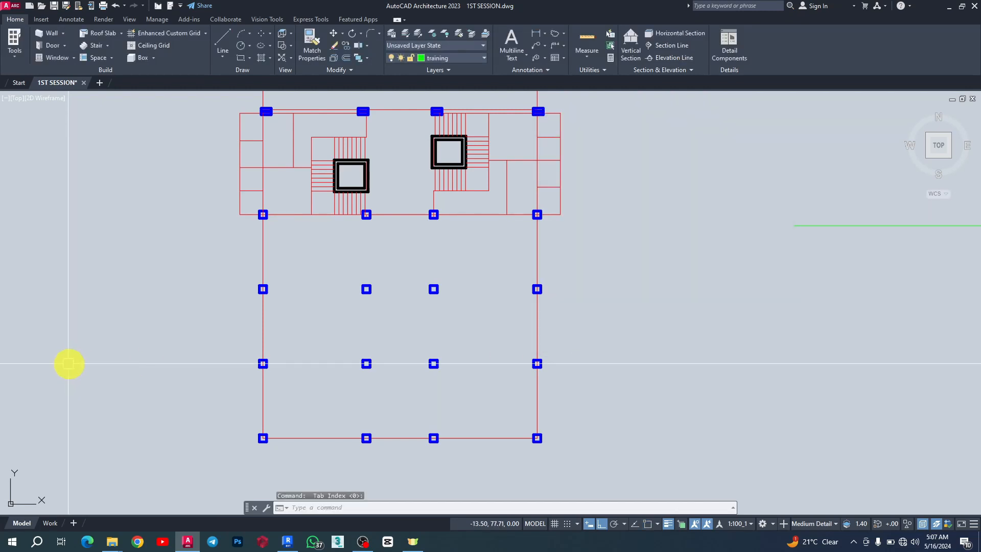
# Start a linear dimension and enable all general object snaps in the drafting settings while the command runs.
pyautogui.click(536, 34)
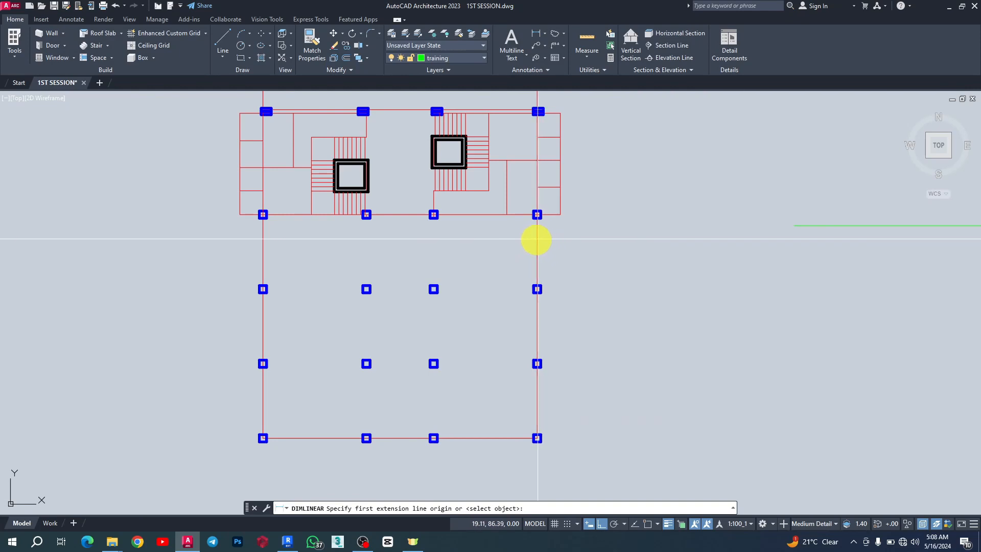
pyautogui.click(649, 523)
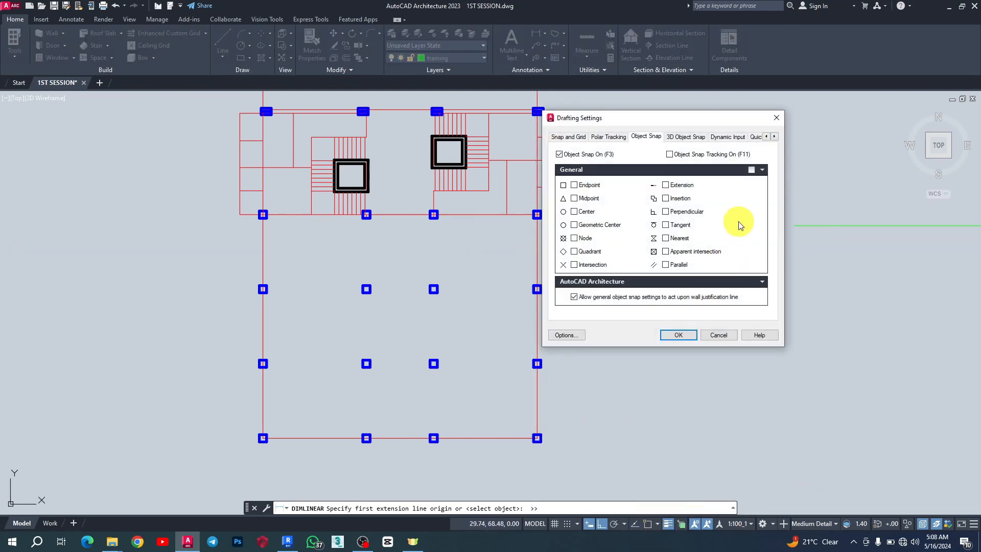
pyautogui.click(751, 169)
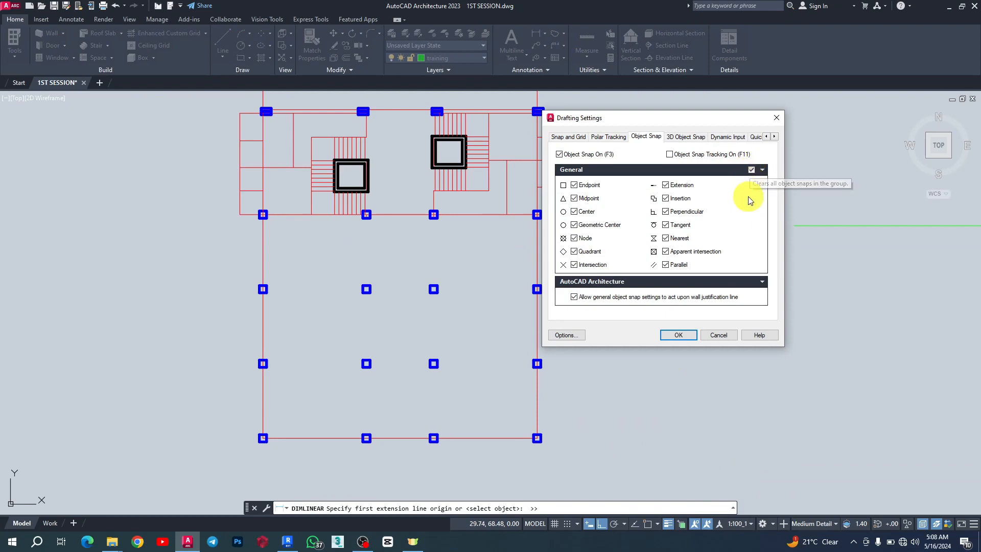
pyautogui.click(677, 336)
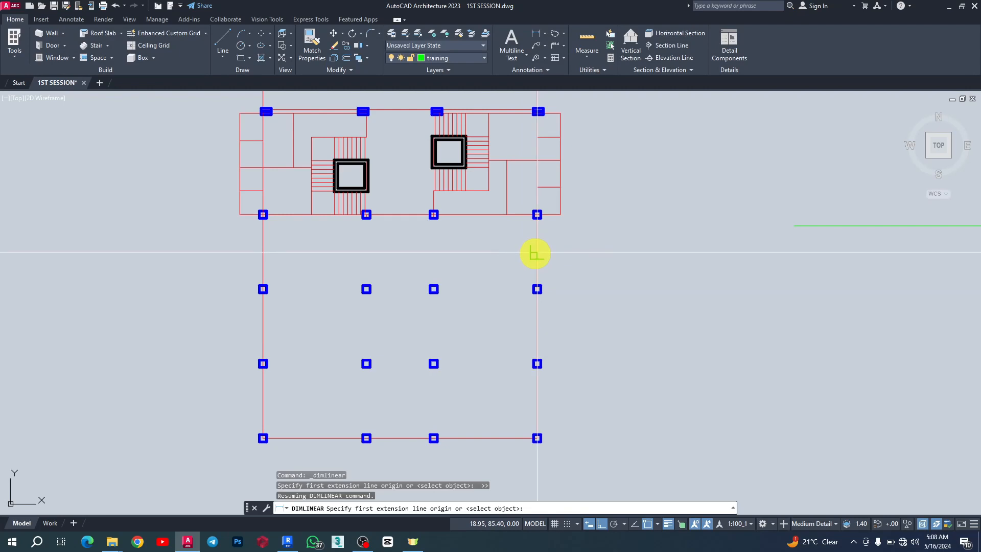
# Dimension the horizontal distance between the plan's right and left outer lines, just below the stair block.
pyautogui.click(534, 253)
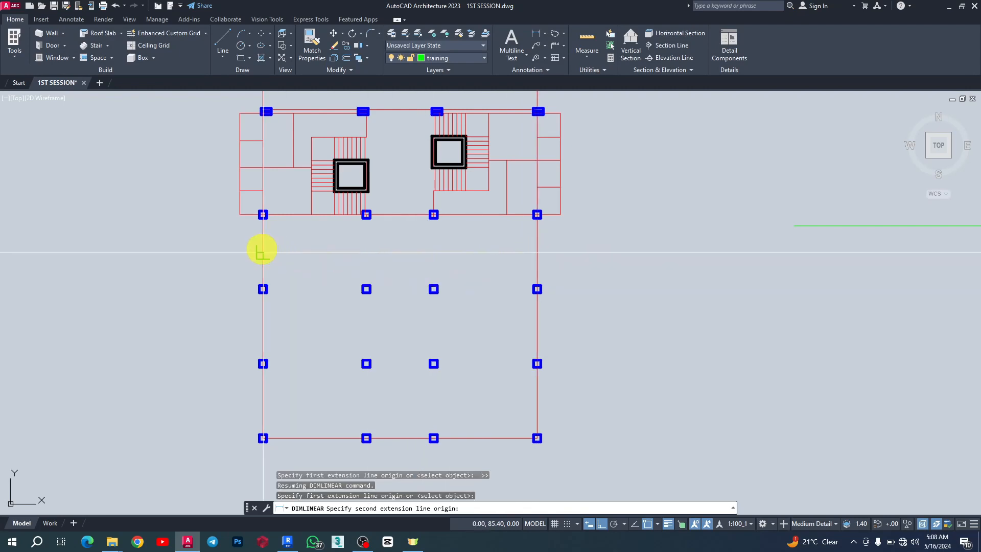
pyautogui.click(261, 251)
pyautogui.scroll(4, 424, 256)
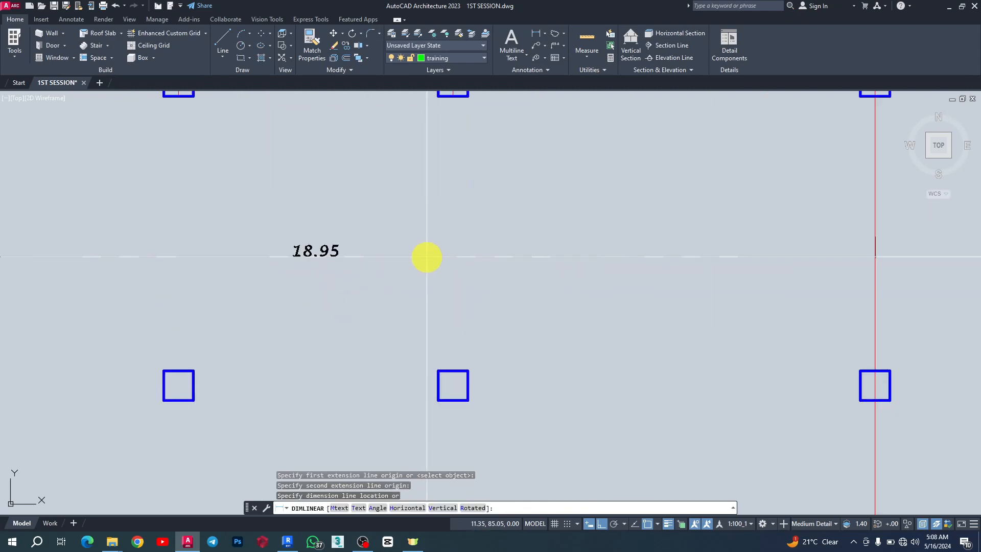
pyautogui.scroll(-2, 417, 257)
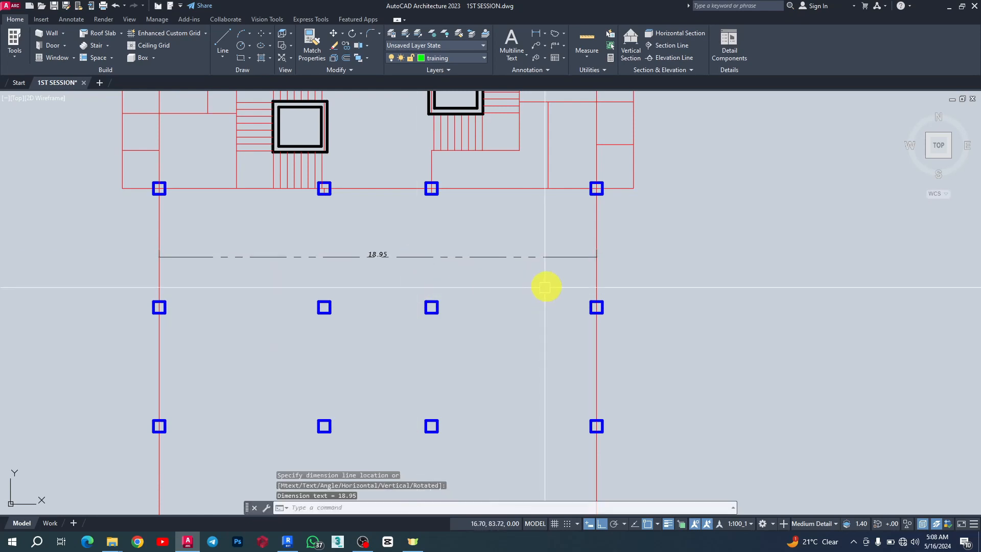
pyautogui.scroll(4, 553, 265)
pyautogui.click(660, 236)
pyautogui.scroll(5, 675, 239)
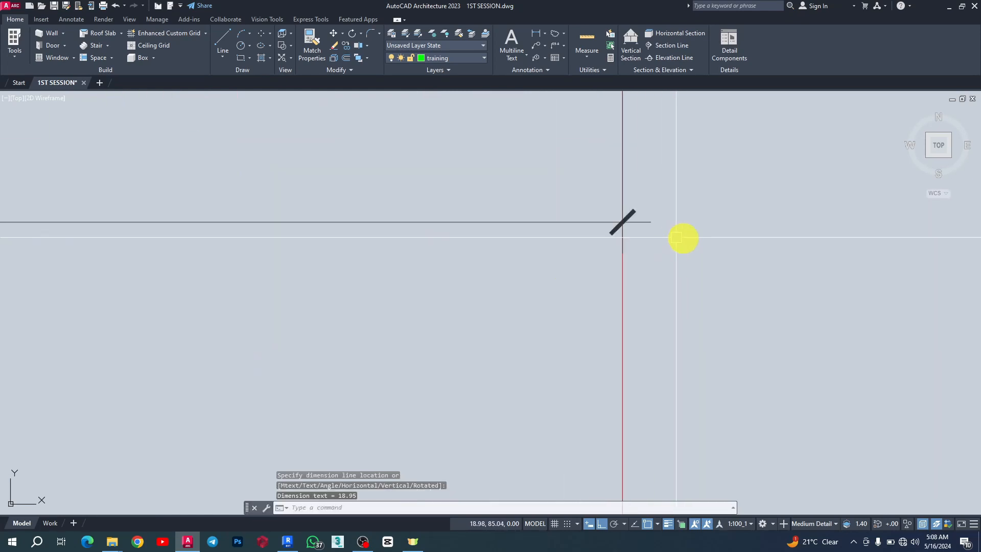
# Examine both ends and the text of the horizontal dimension below the stair block.
pyautogui.scroll(-5, 765, 257)
pyautogui.scroll(6, 758, 255)
pyautogui.scroll(-8, 766, 235)
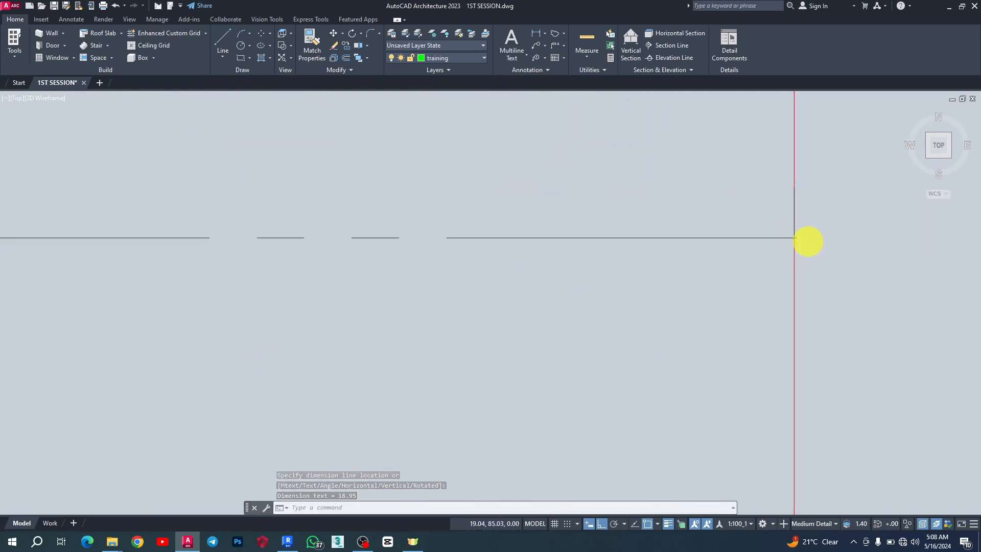
pyautogui.scroll(7, 121, 241)
pyautogui.scroll(-5, 306, 248)
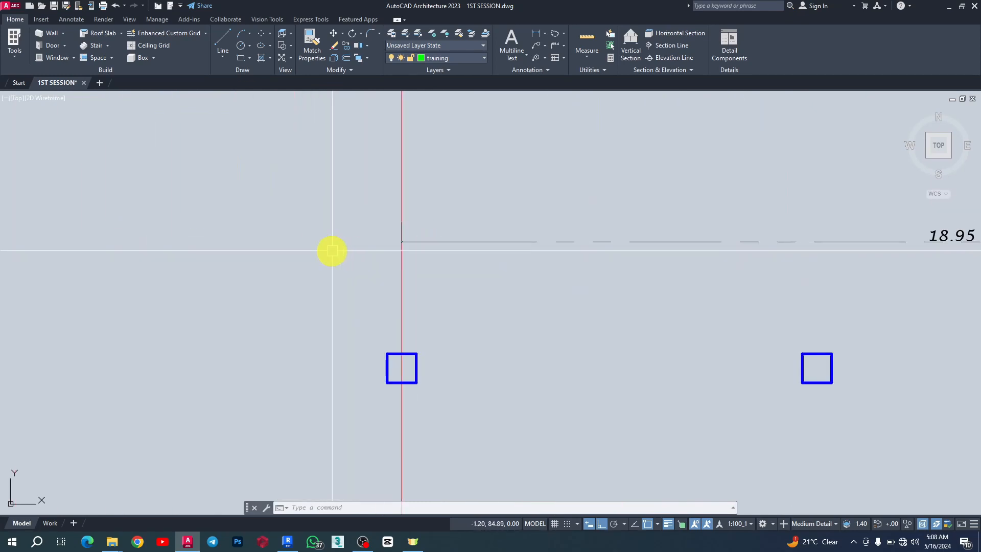
pyautogui.scroll(7, 651, 232)
pyautogui.scroll(-5, 319, 233)
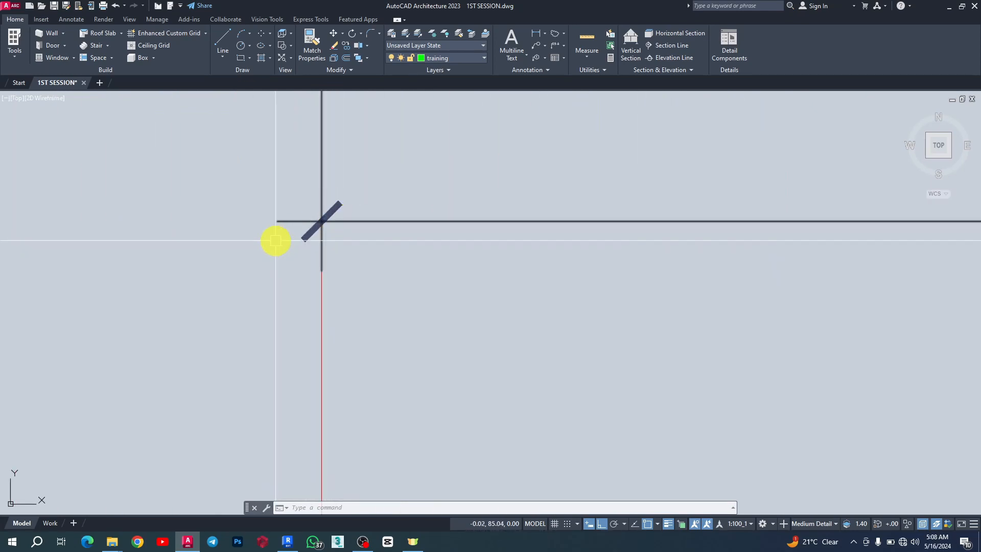
pyautogui.scroll(2, 468, 259)
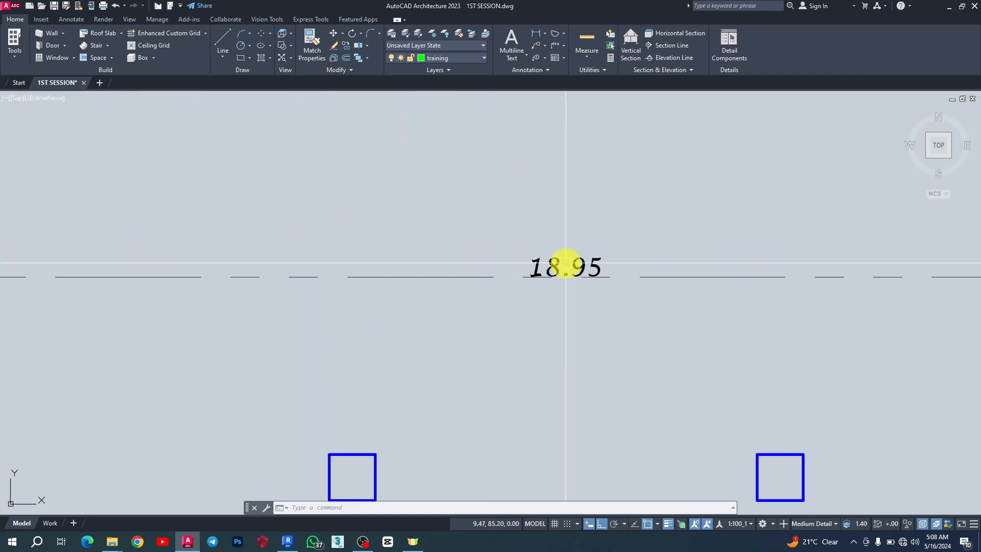
pyautogui.scroll(-6, 490, 220)
pyautogui.scroll(4, 548, 223)
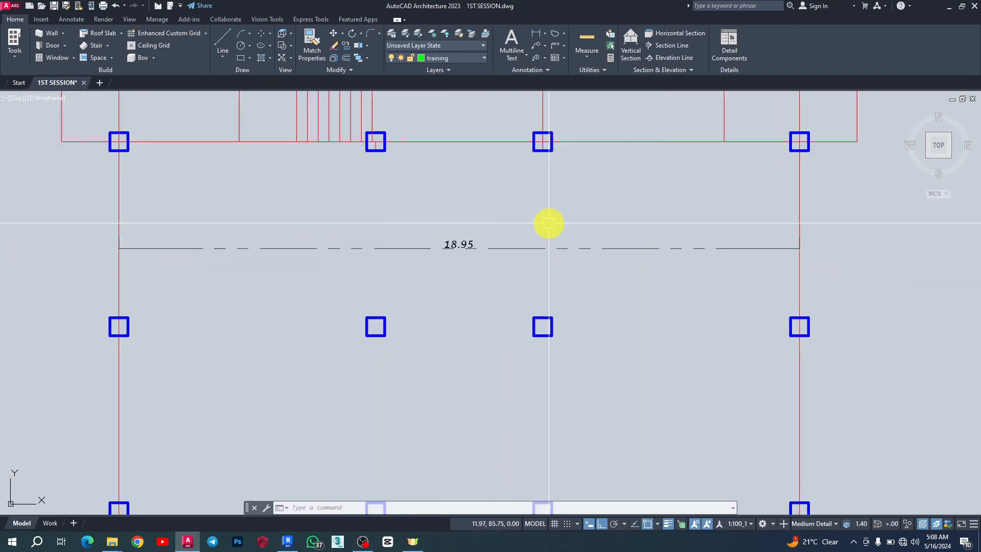
# Select the horizontal dimension below the stair block, clear the selection, and inspect its text and line against the whole plan.
pyautogui.click(488, 249)
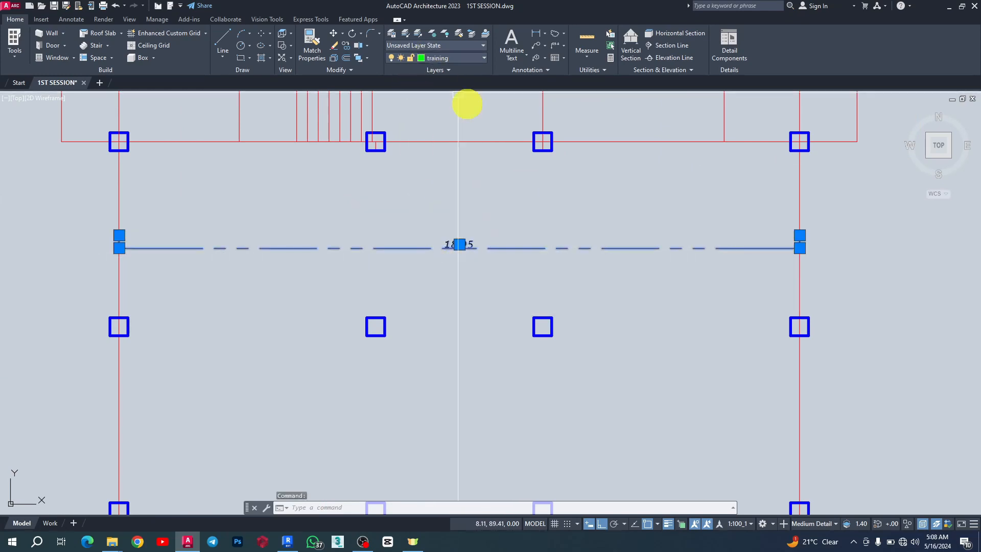
pyautogui.press('Escape')
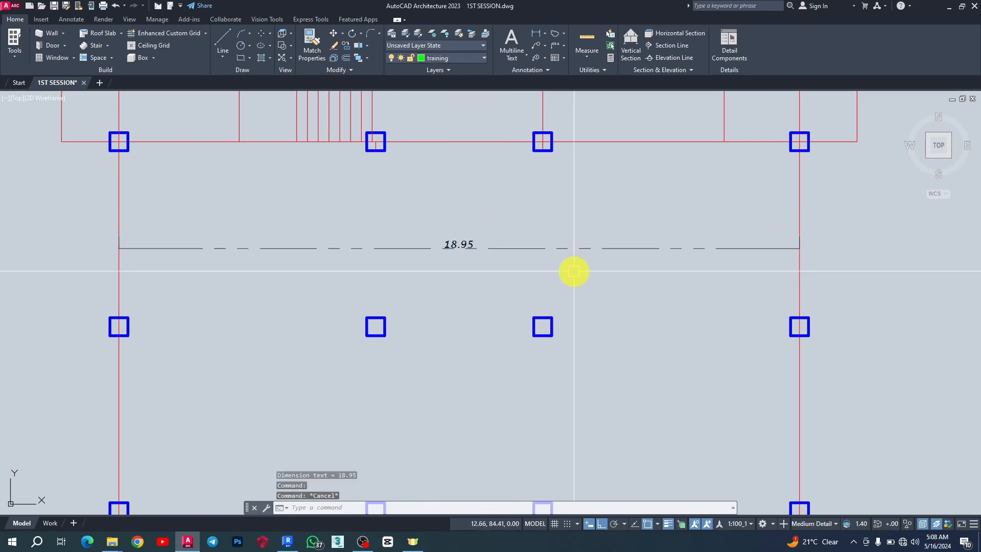
pyautogui.click(621, 249)
pyautogui.scroll(-4, 389, 250)
pyautogui.press('Escape')
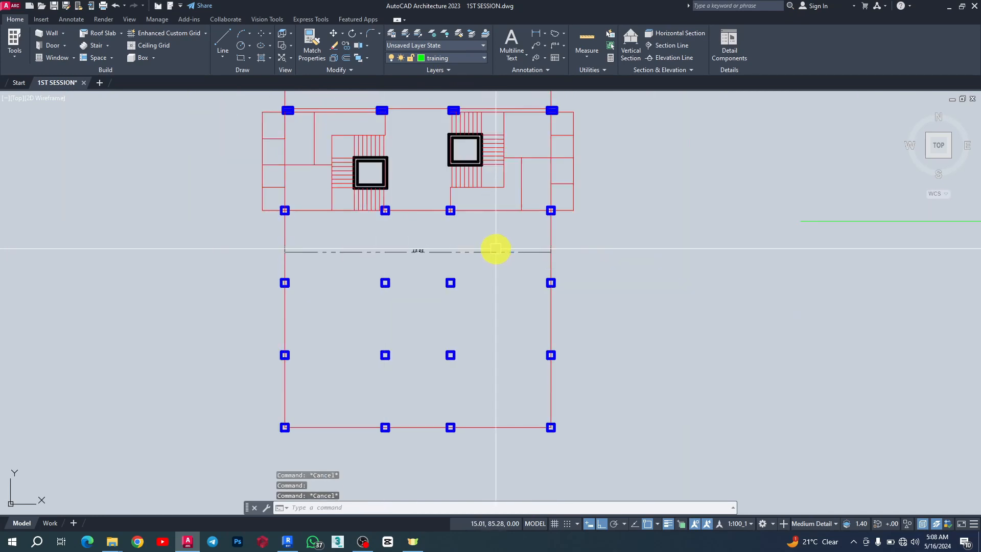
pyautogui.scroll(2, 480, 253)
pyautogui.scroll(2, 470, 258)
pyautogui.scroll(-2, 416, 265)
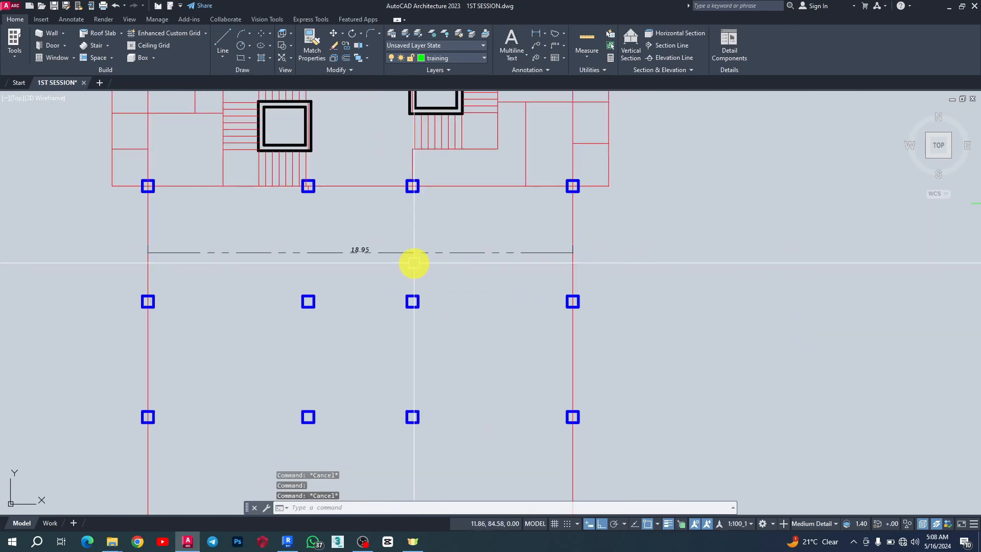
pyautogui.scroll(4, 348, 252)
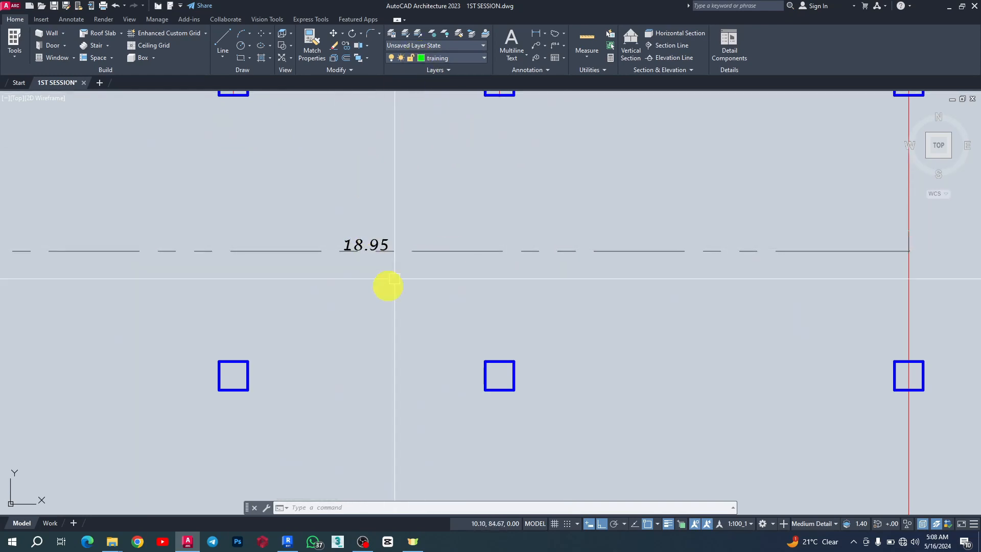
pyautogui.scroll(-8, 307, 264)
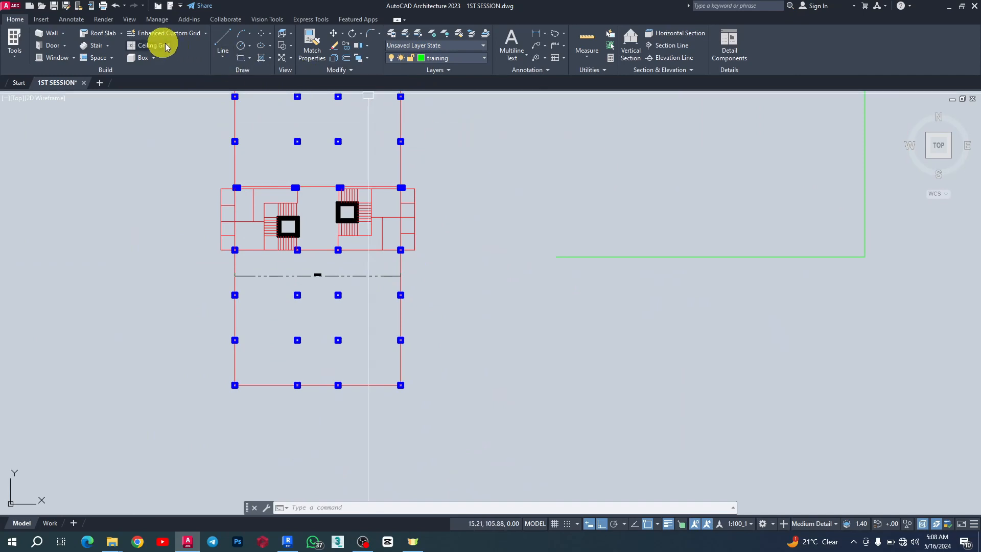
# Look through the dimension and text annotation options, review the text style settings, and close them without changes.
pyautogui.click(70, 19)
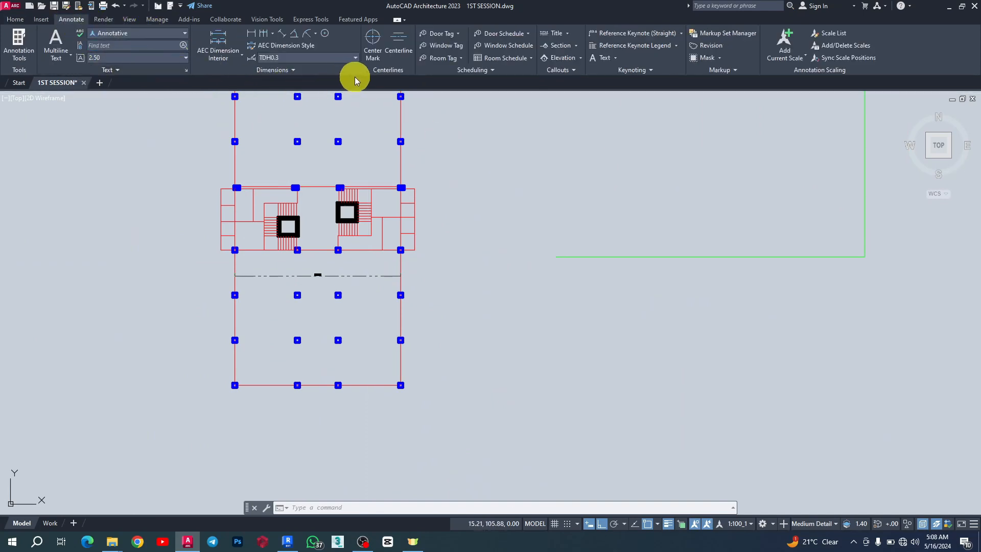
pyautogui.click(295, 69)
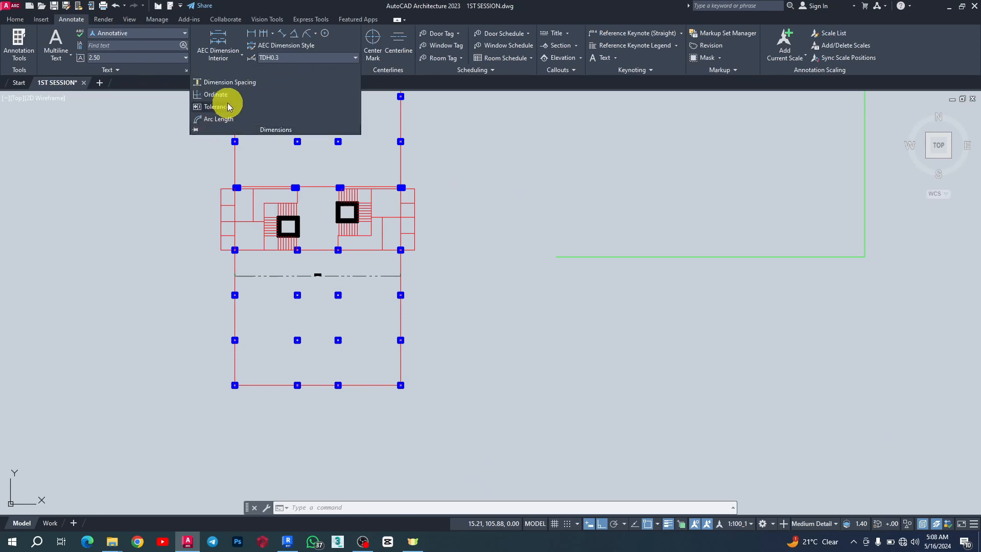
pyautogui.click(145, 71)
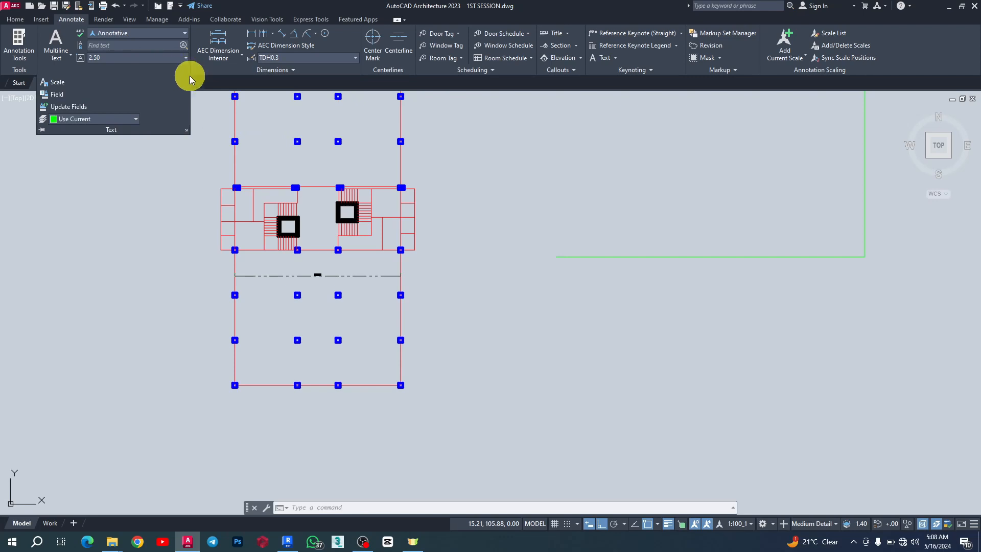
pyautogui.click(466, 142)
pyautogui.press('Escape')
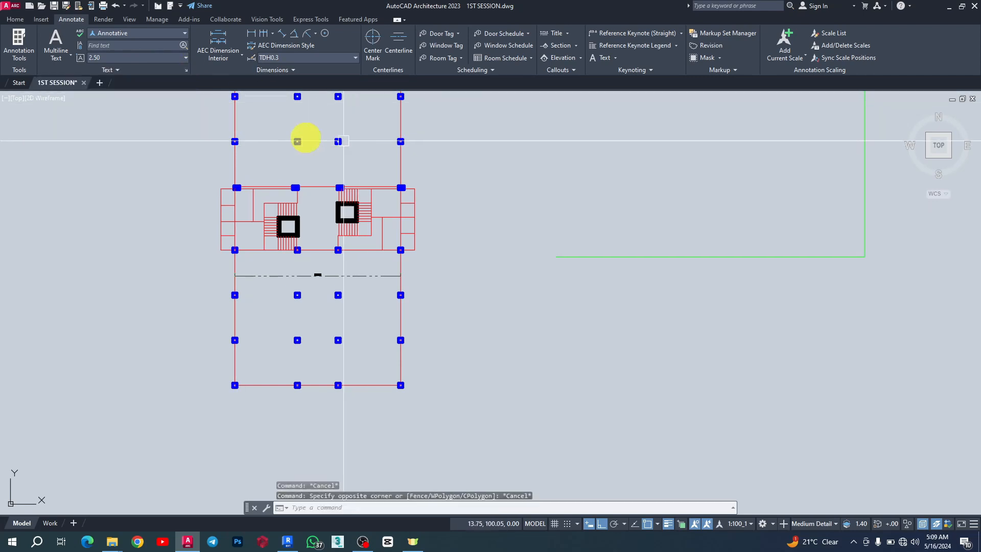
pyautogui.click(186, 70)
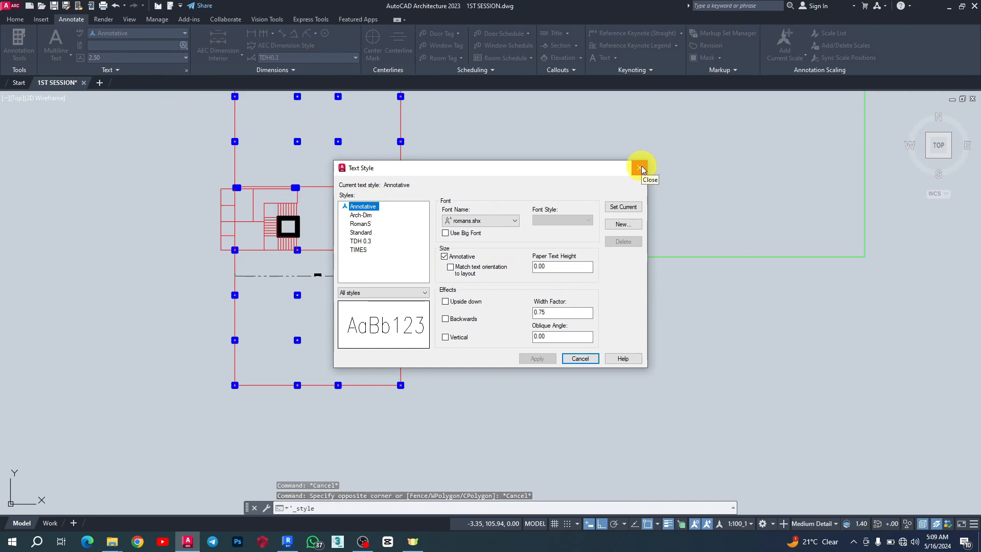
pyautogui.click(641, 167)
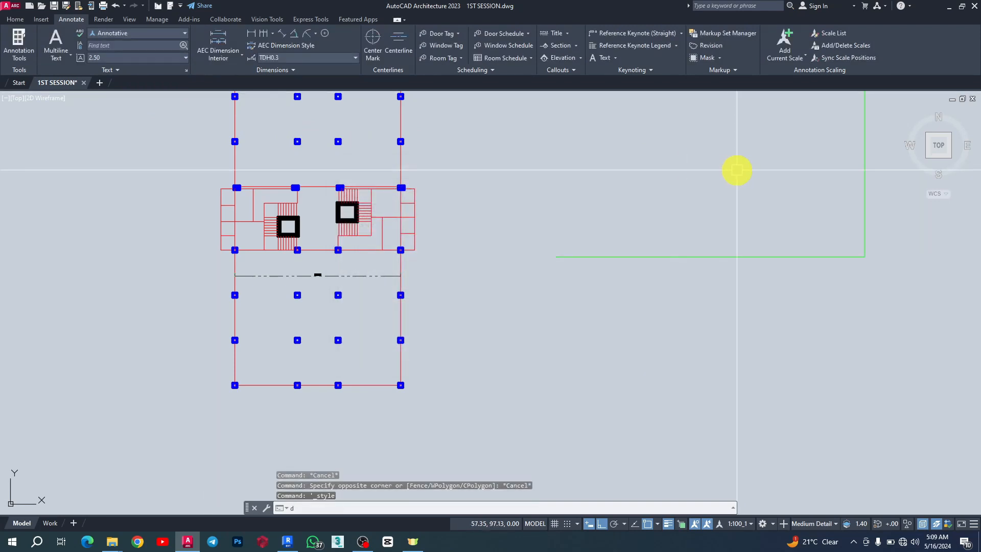
# Open the Dimension Style Manager and select the TDH0.3 style.
pyautogui.write('dm')
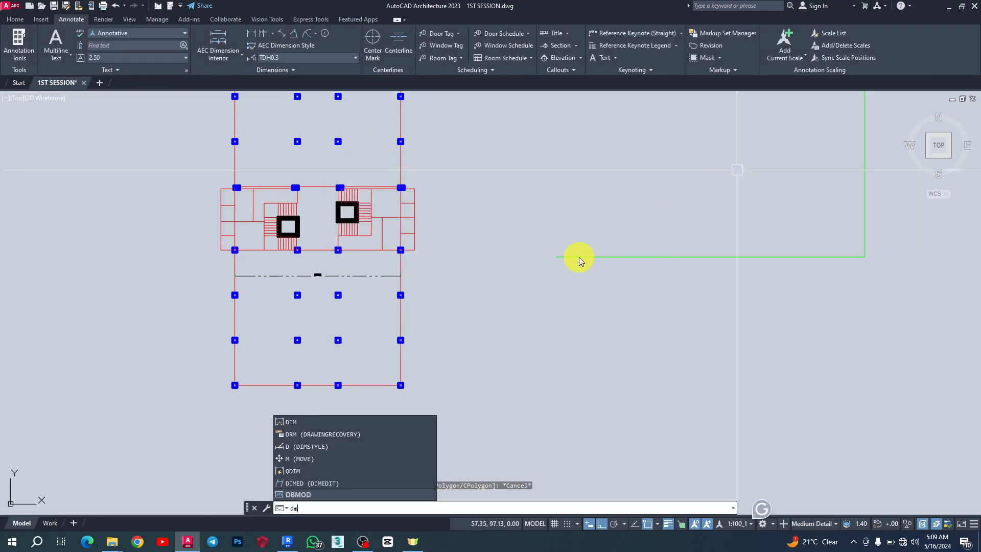
pyautogui.click(312, 449)
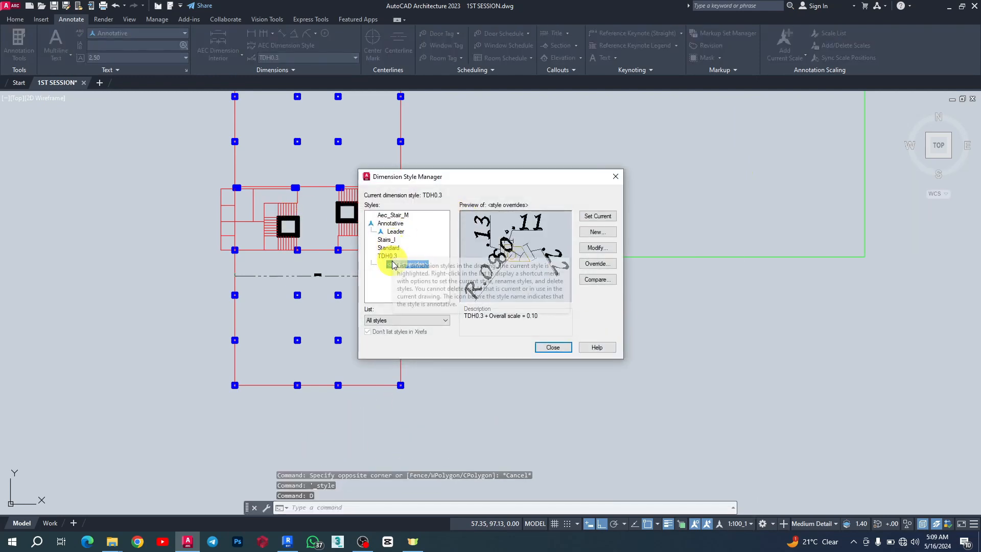
pyautogui.click(384, 256)
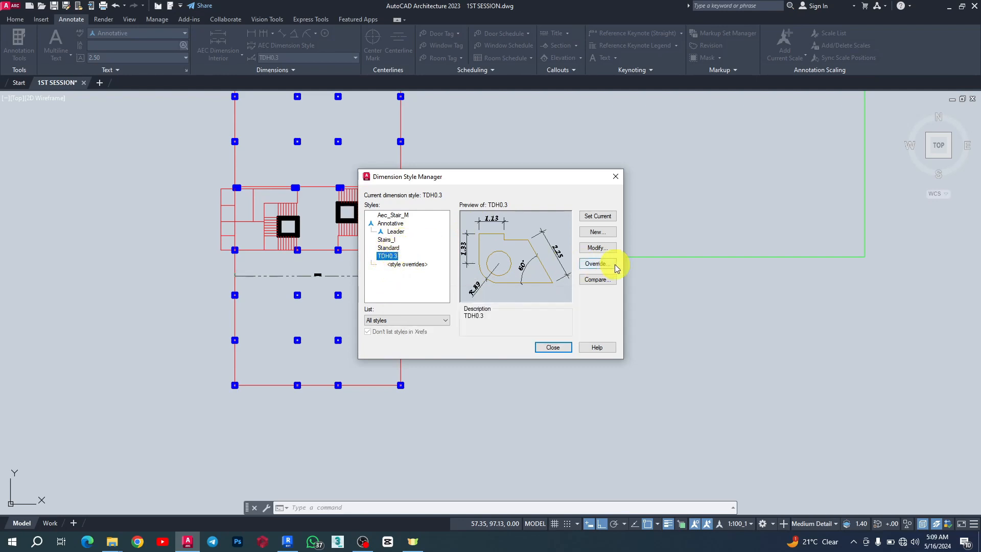
# Try creating a new dimension style that starts with Standard, review its primary units, and close it without saving.
pyautogui.click(598, 232)
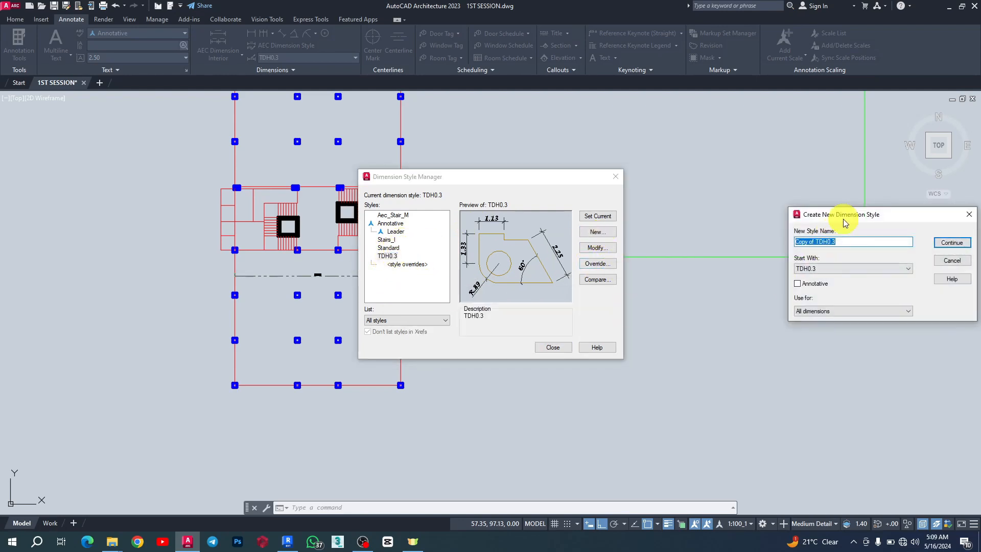
pyautogui.moveTo(844, 220); pyautogui.dragTo(589, 174)
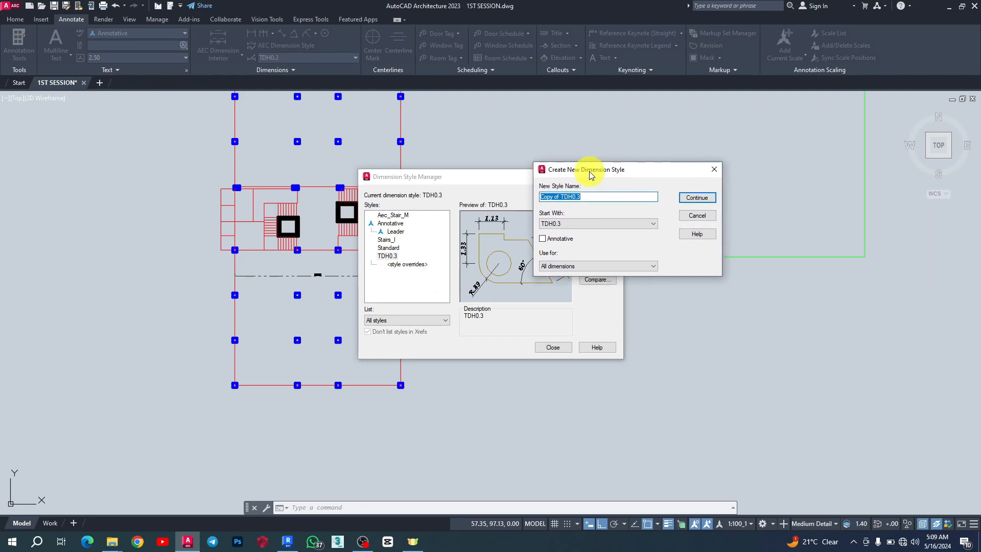
pyautogui.click(579, 224)
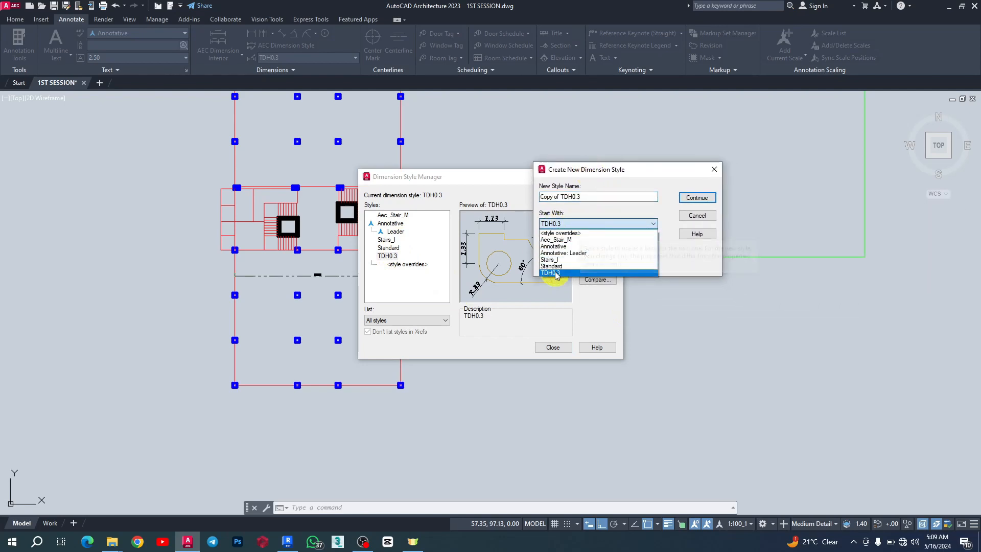
pyautogui.click(566, 224)
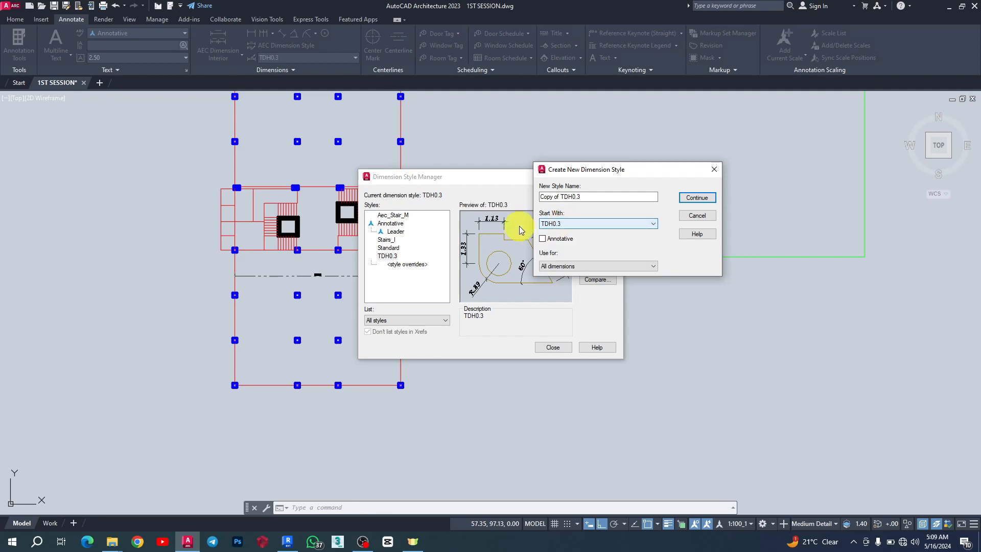
pyautogui.click(595, 222)
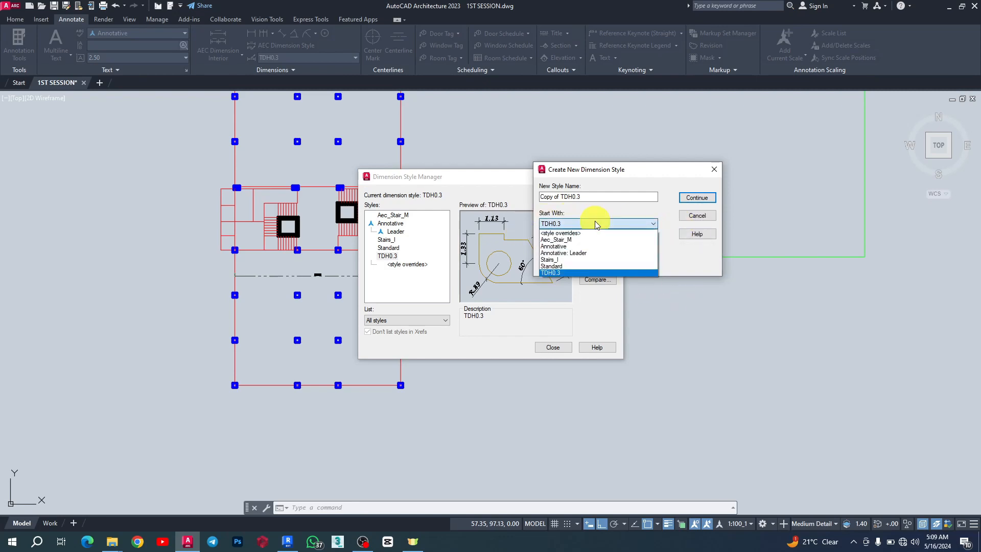
pyautogui.click(551, 266)
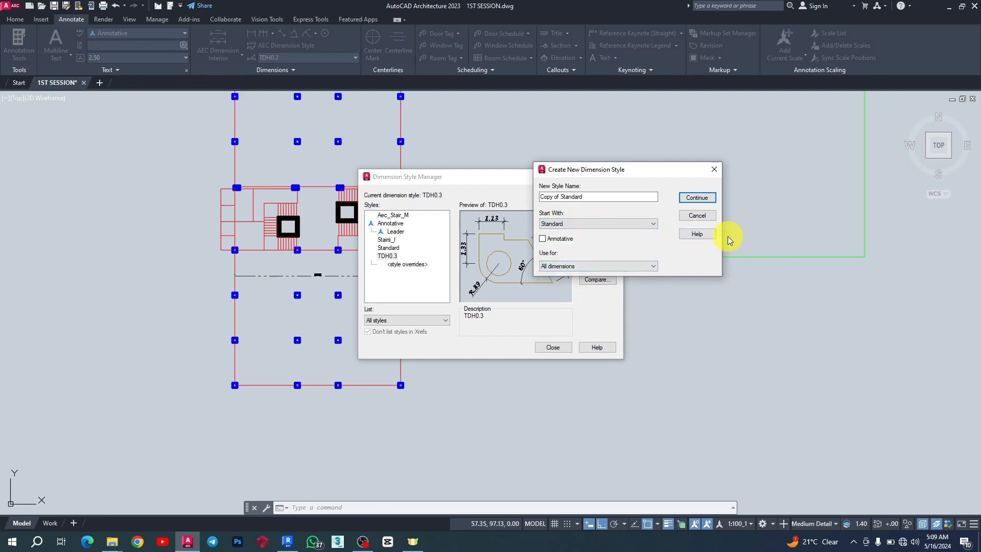
pyautogui.click(697, 198)
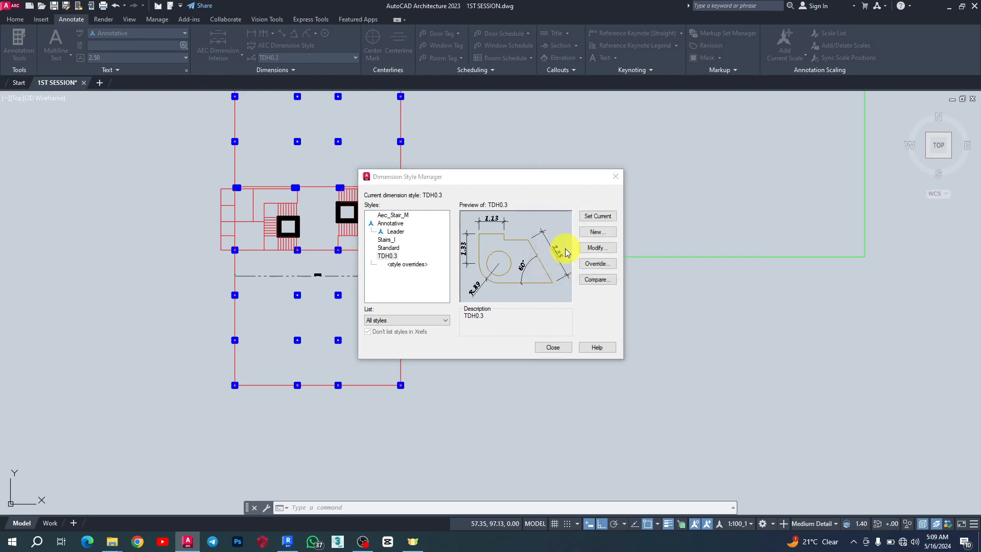
pyautogui.moveTo(819, 140); pyautogui.dragTo(534, 116)
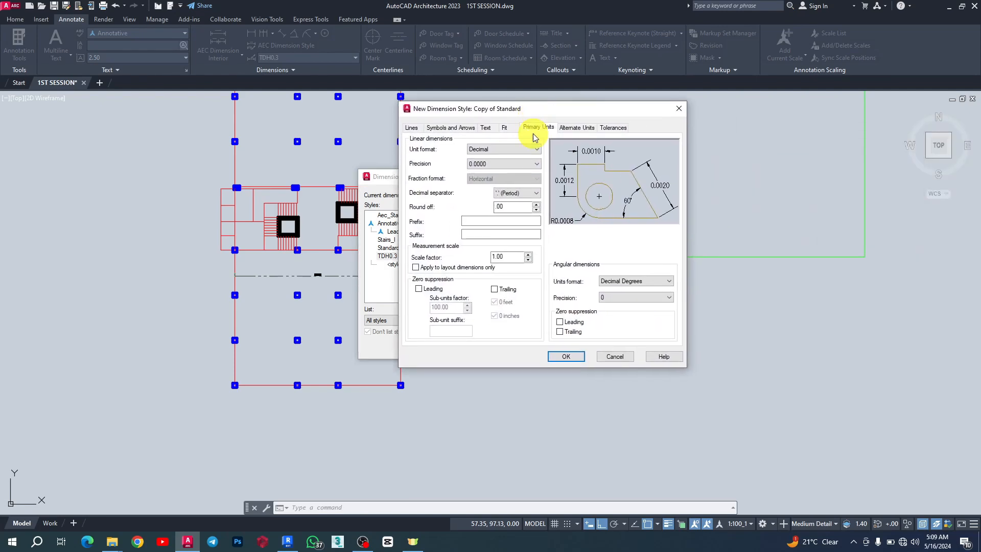
pyautogui.click(678, 108)
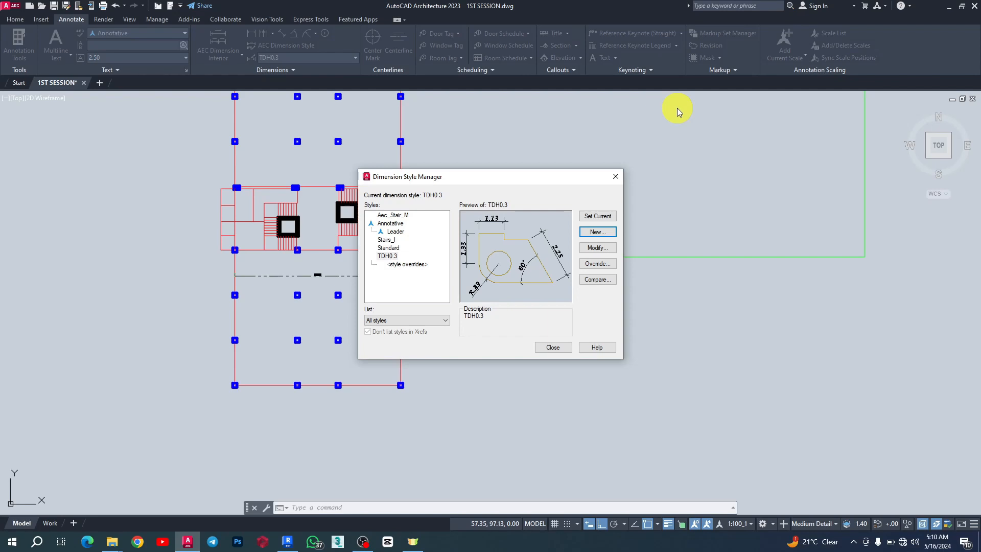
# Modify the TDH0.3 dimension style so its dimension lines and extension lines both use the ByLayer color.
pyautogui.click(388, 256)
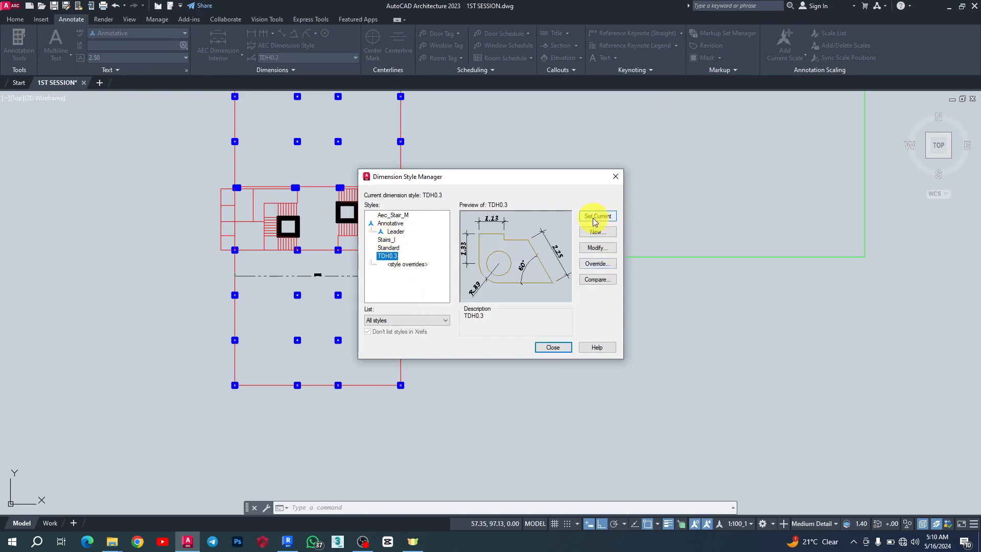
pyautogui.click(593, 247)
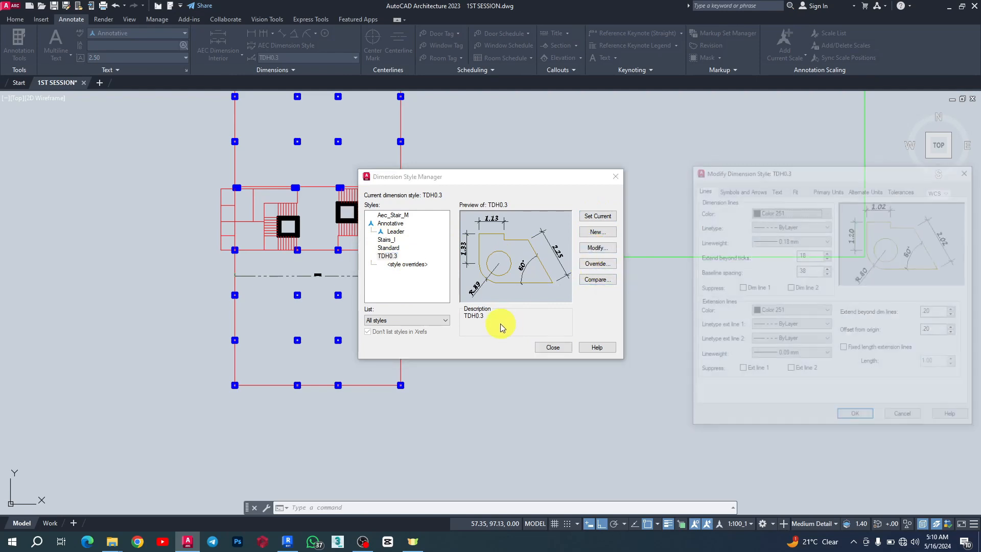
pyautogui.moveTo(815, 176); pyautogui.dragTo(443, 134)
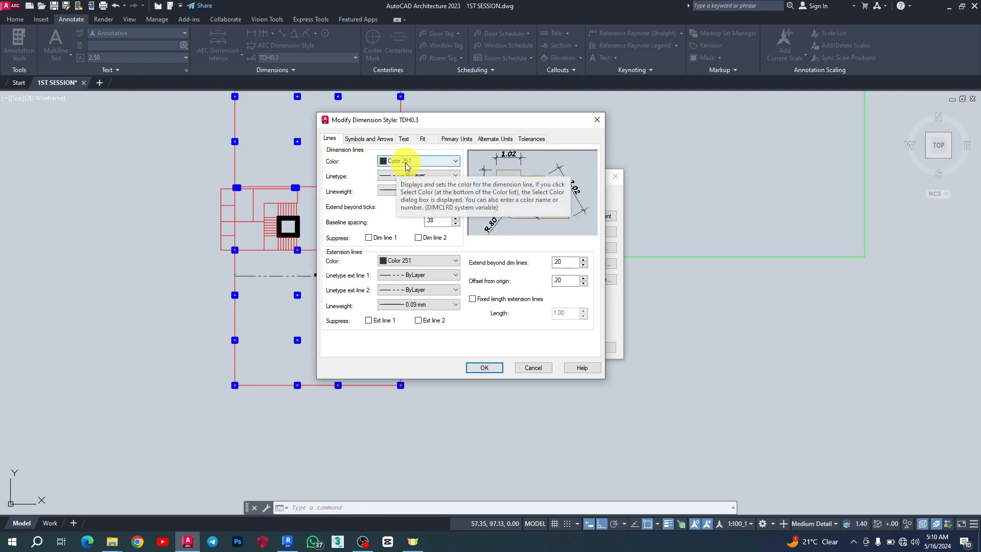
pyautogui.click(421, 161)
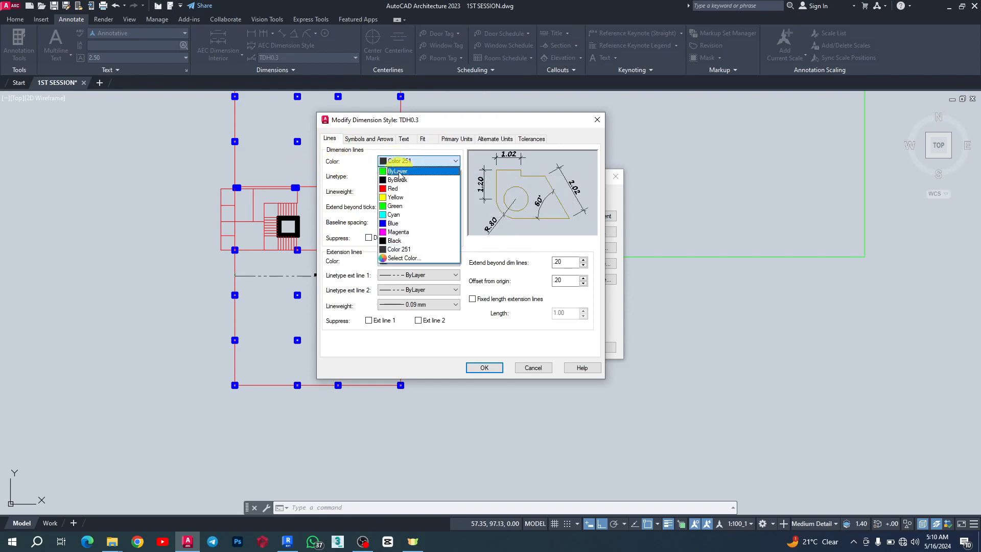
pyautogui.click(404, 169)
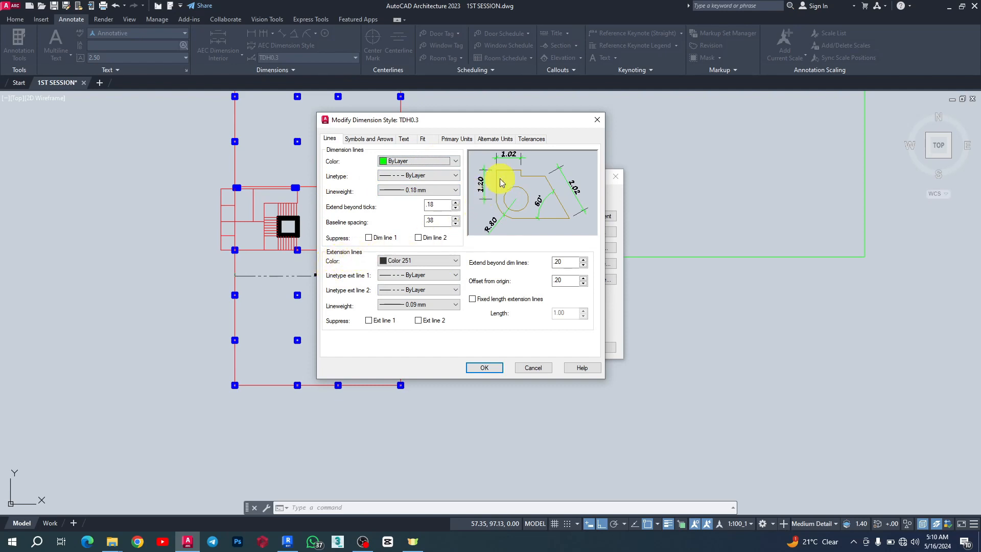
pyautogui.click(417, 260)
pyautogui.click(398, 270)
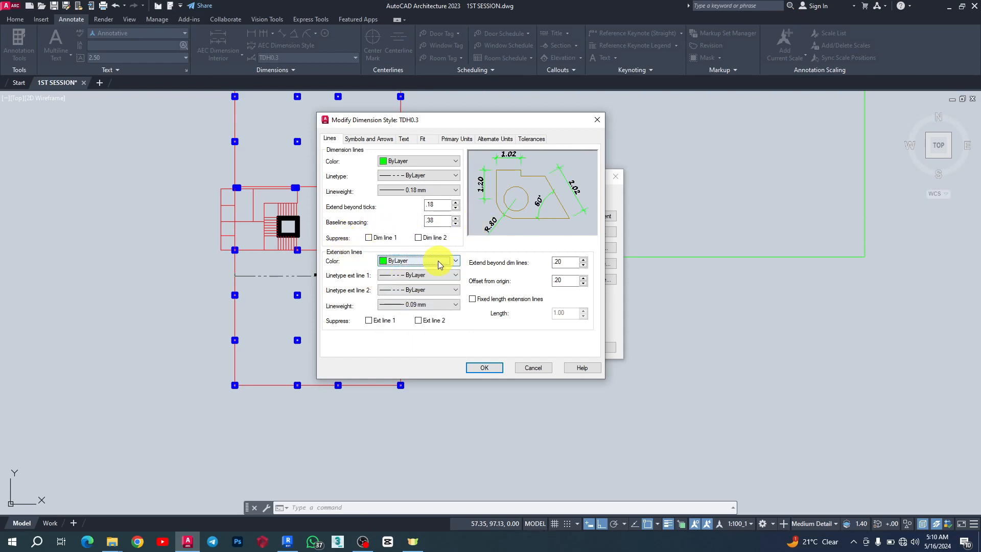
# Choose ByLayer for the extension line color and check the Extend beyond dim lines and Offset from origin values.
pyautogui.click(454, 261)
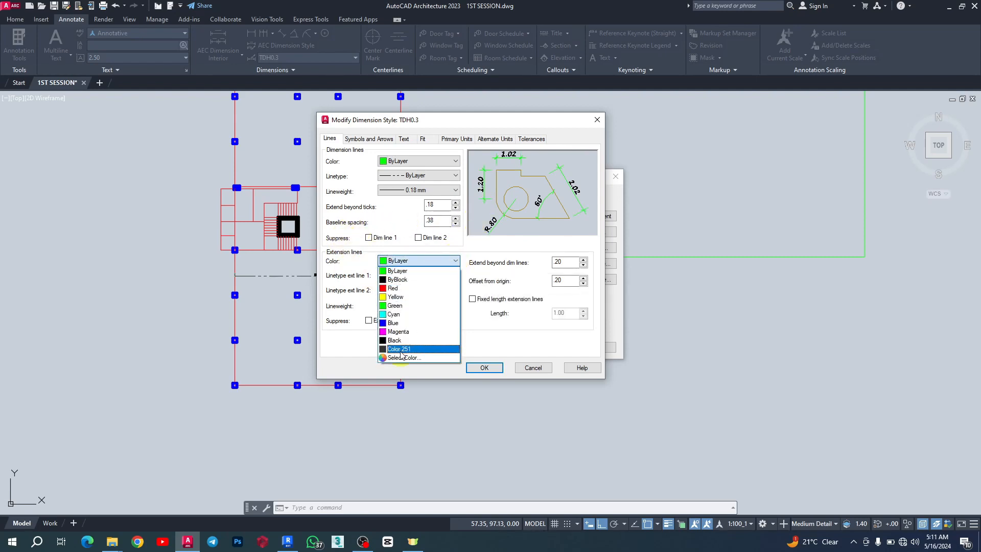
pyautogui.click(414, 270)
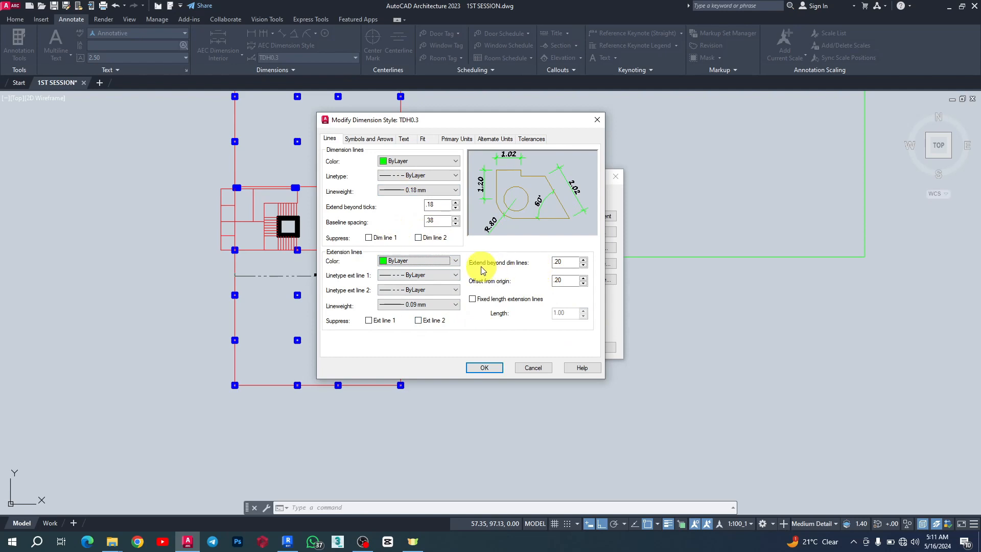
pyautogui.doubleClick(565, 263)
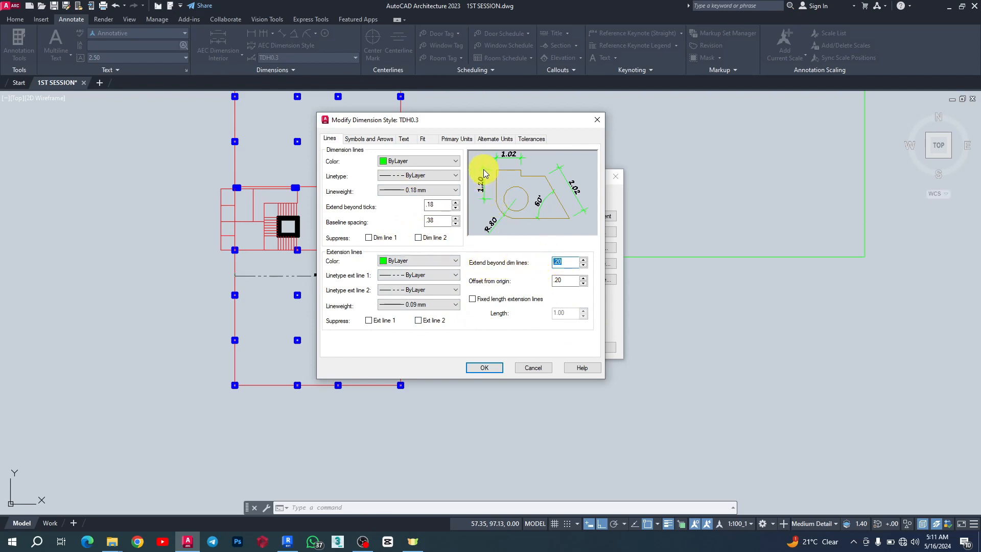
pyautogui.doubleClick(566, 280)
pyautogui.doubleClick(558, 262)
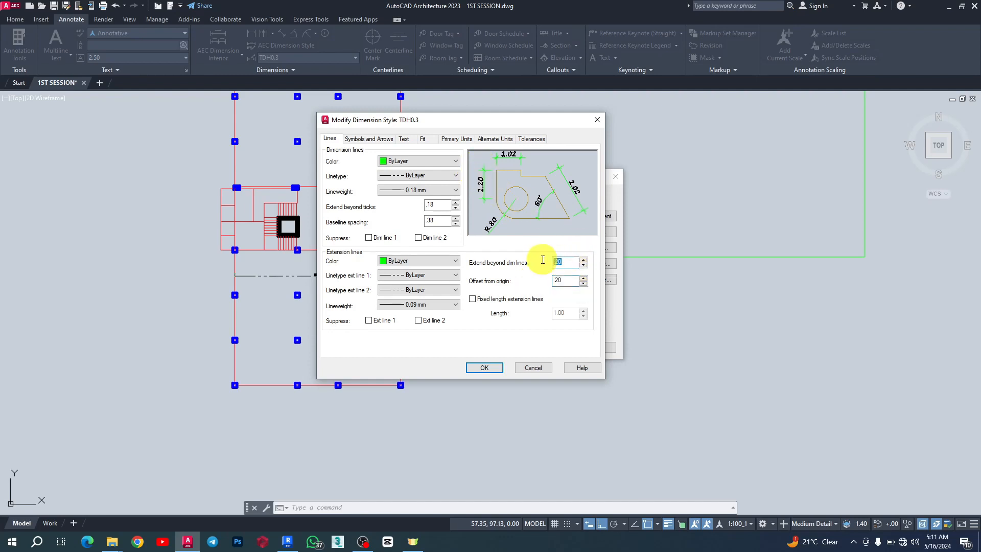
pyautogui.doubleClick(560, 281)
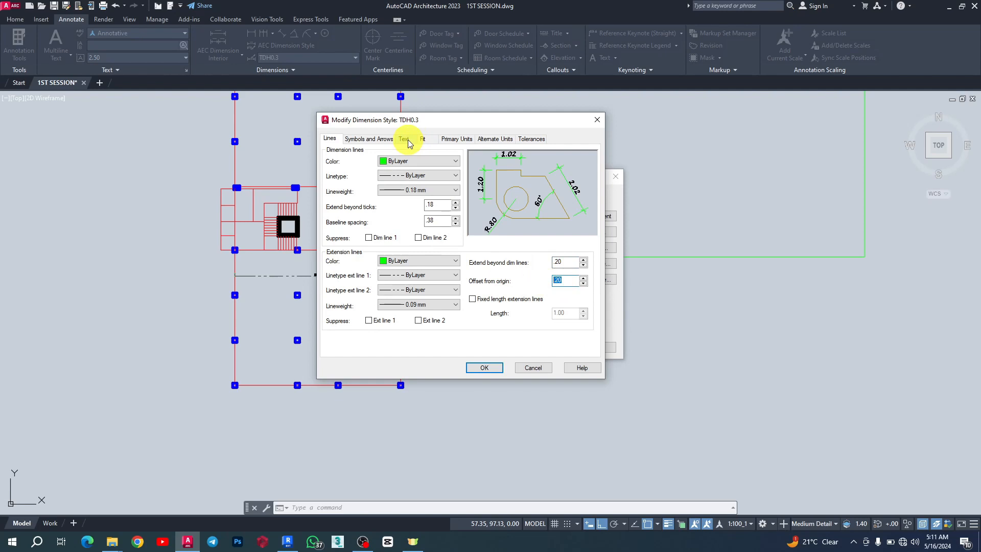
# Choose Architectural tick as the first arrowhead of the dimension style and set the arrow size to .2.
pyautogui.click(369, 139)
pyautogui.click(356, 170)
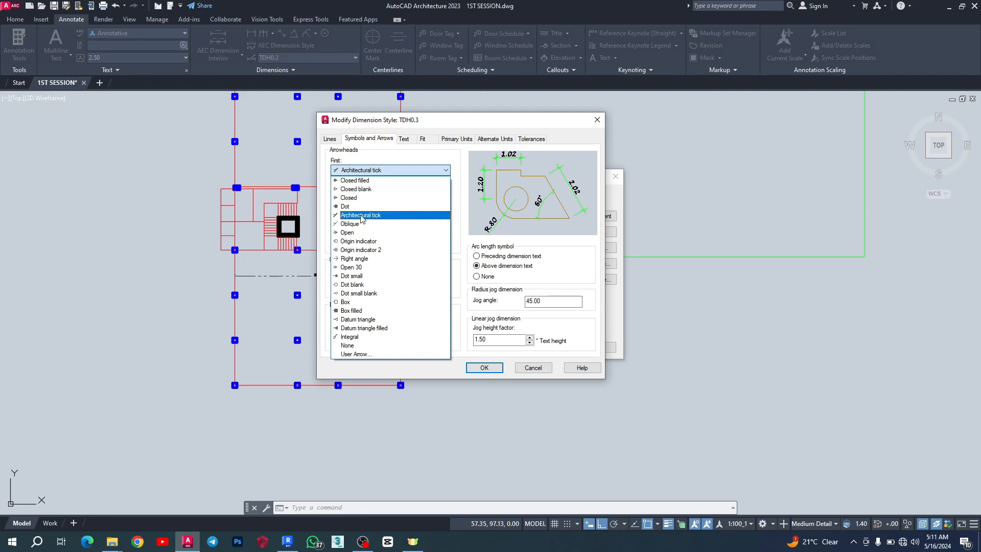
pyautogui.click(361, 215)
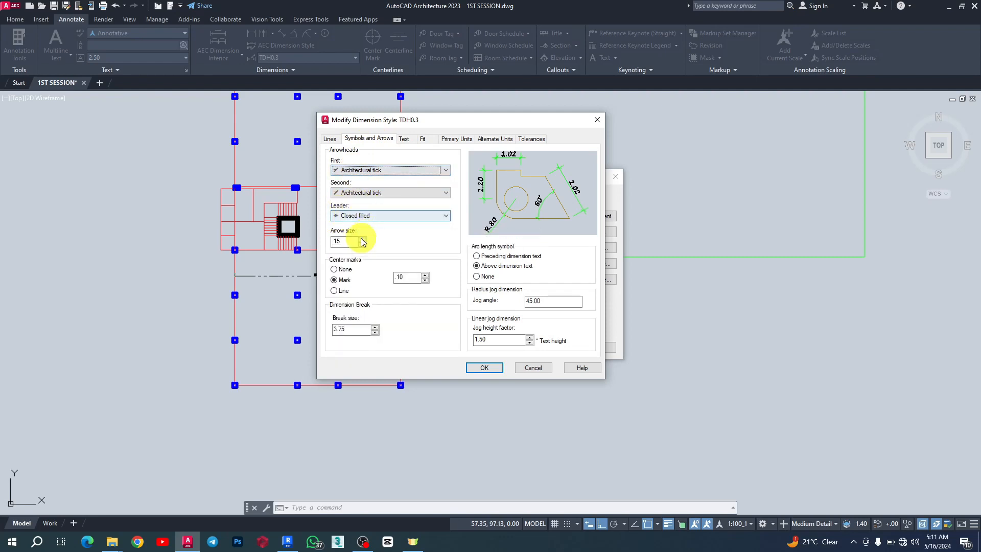
pyautogui.moveTo(356, 241); pyautogui.dragTo(329, 240)
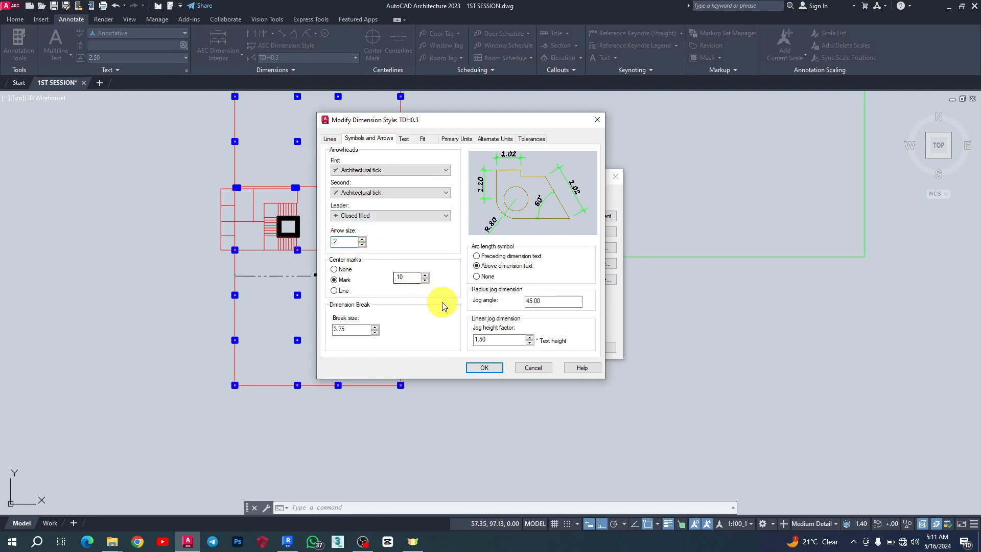
# Try the TIMES text style for the dimension text, switch it to Standard, and check the text height.
pyautogui.click(404, 139)
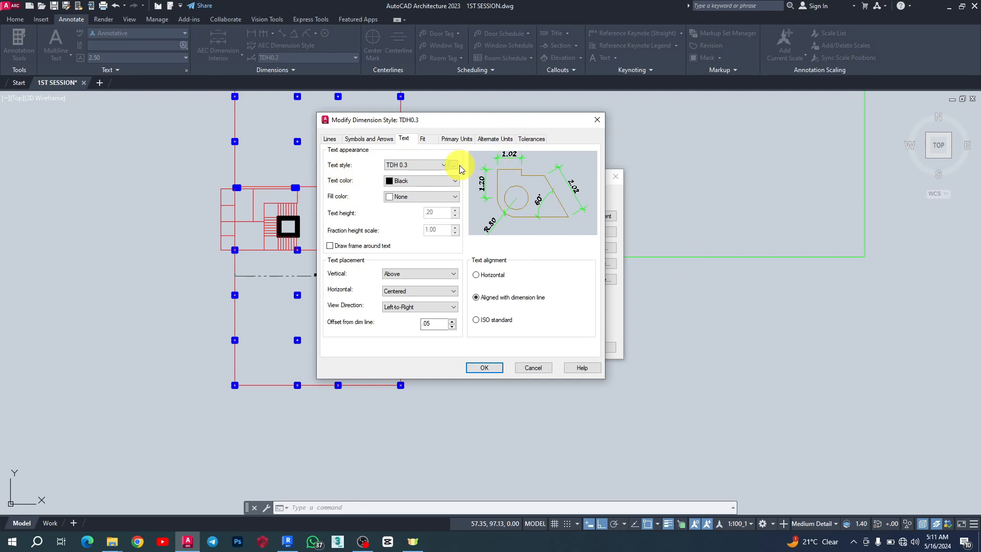
pyautogui.click(444, 165)
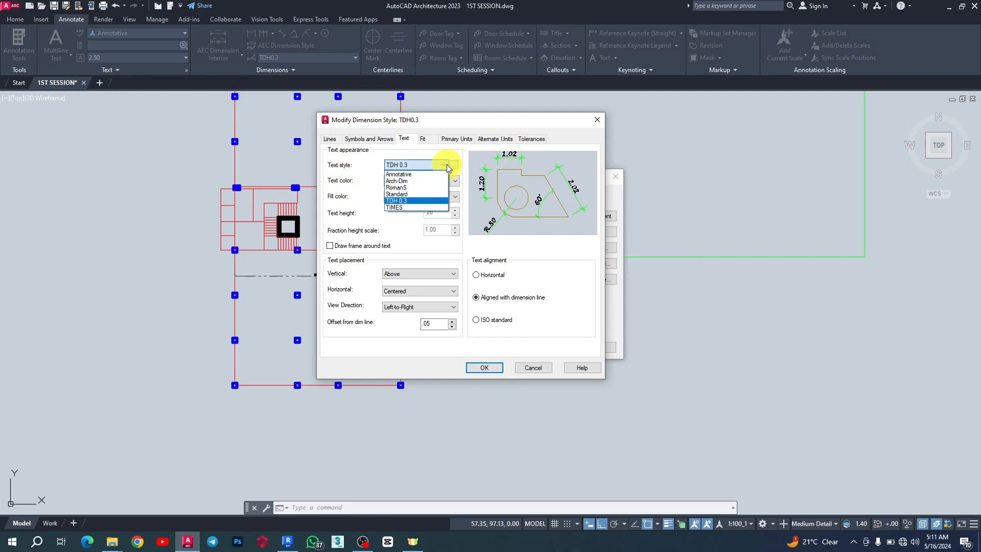
pyautogui.click(392, 208)
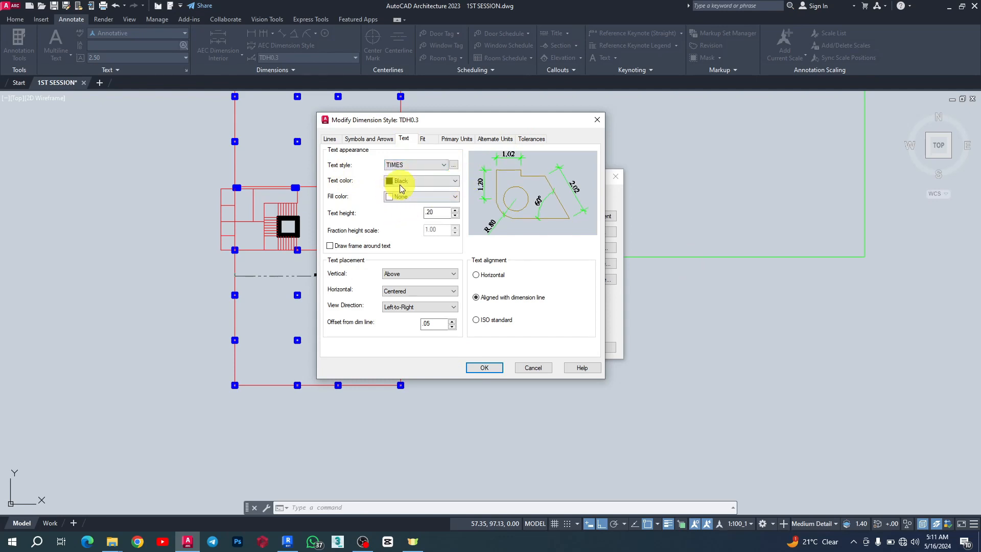
pyautogui.click(433, 165)
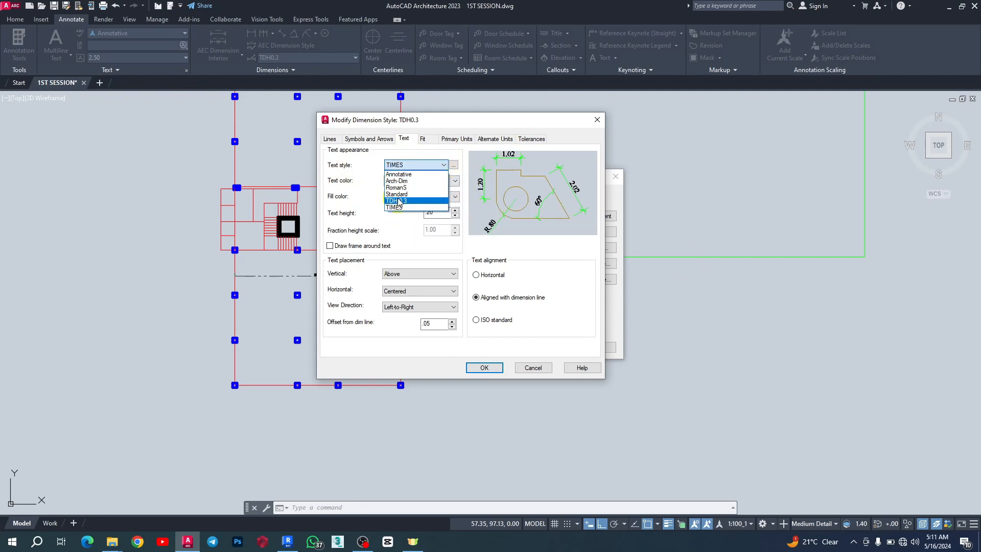
pyautogui.click(397, 195)
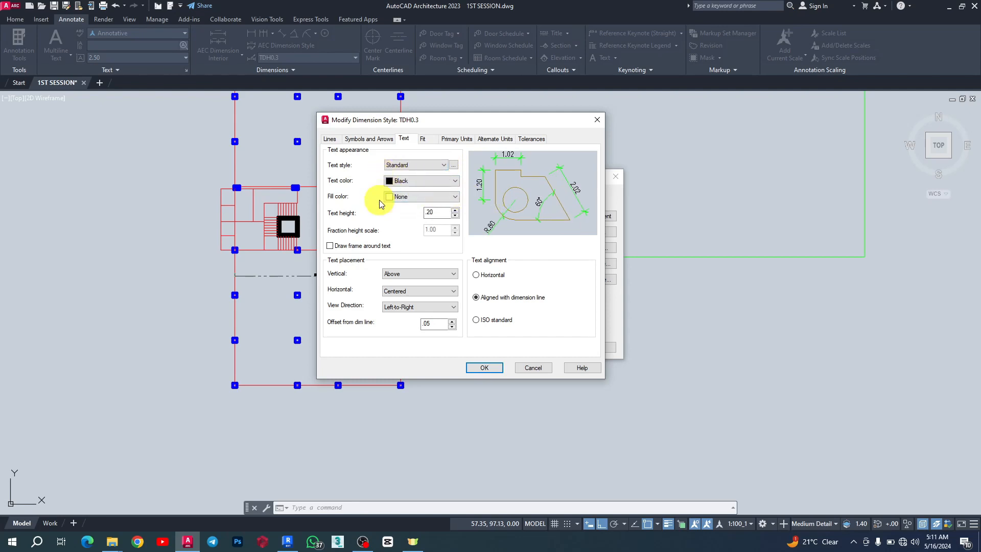
pyautogui.moveTo(438, 213); pyautogui.dragTo(423, 213)
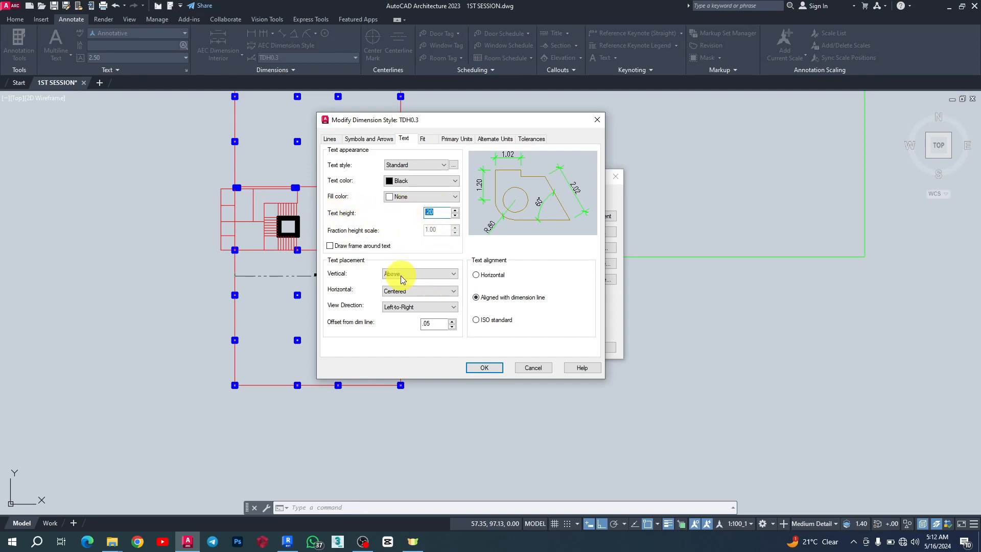
# Try the Outside, Below and Centered vertical text placements, return to Above, and check the text's offset from the dimension line.
pyautogui.click(418, 275)
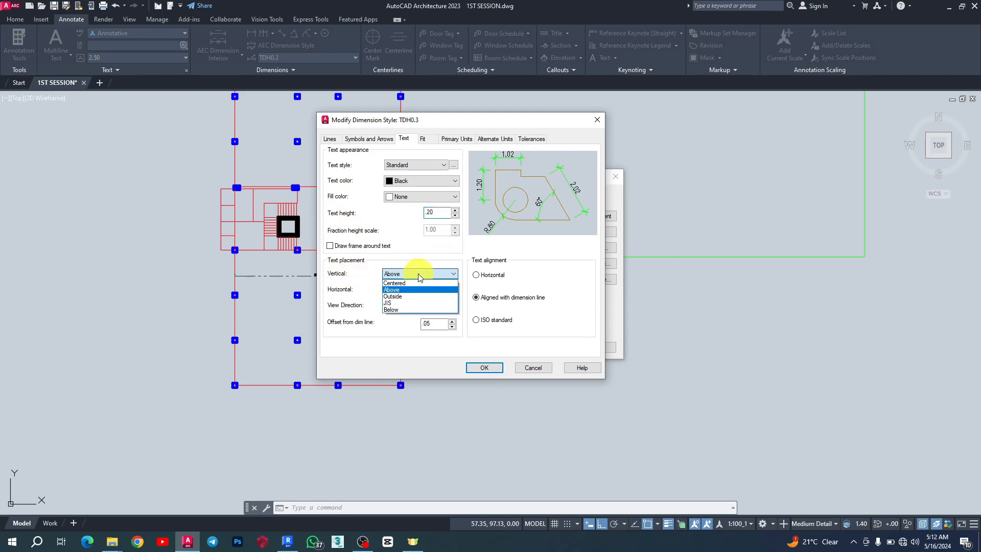
pyautogui.click(393, 296)
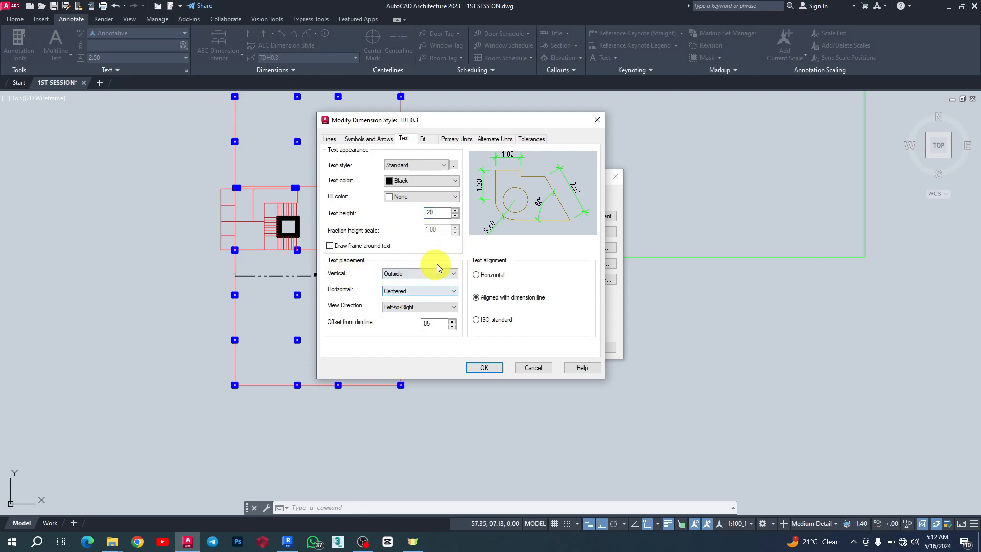
pyautogui.click(418, 275)
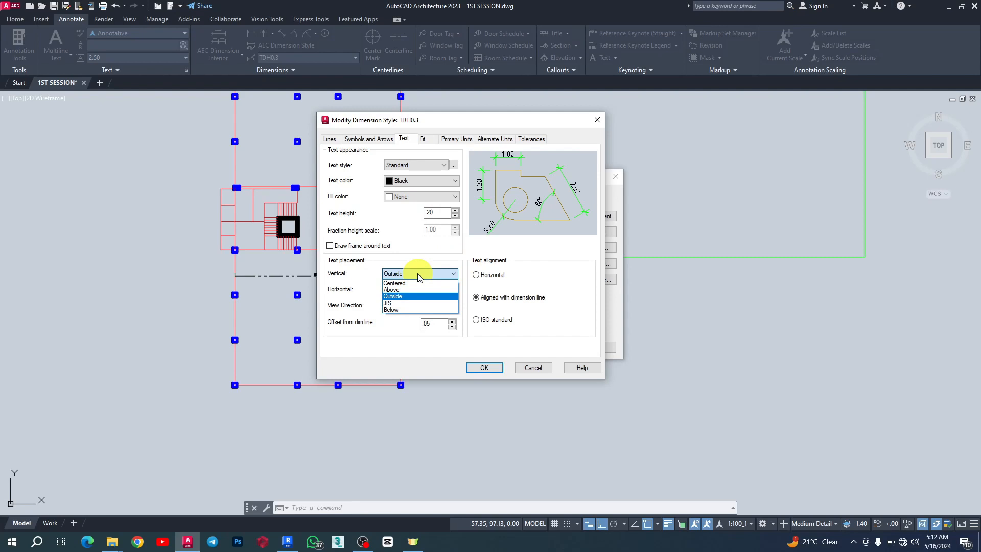
pyautogui.click(392, 310)
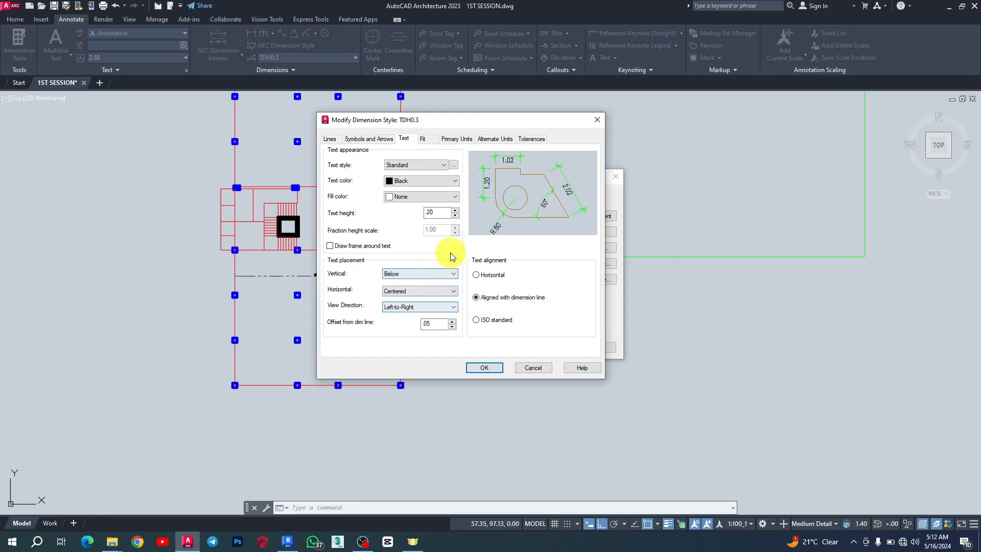
pyautogui.click(426, 275)
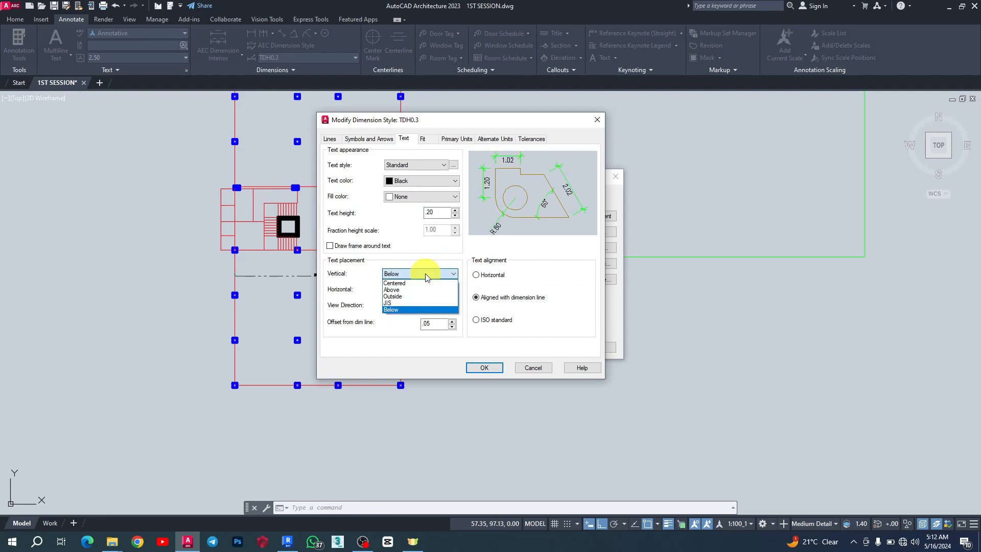
pyautogui.click(410, 283)
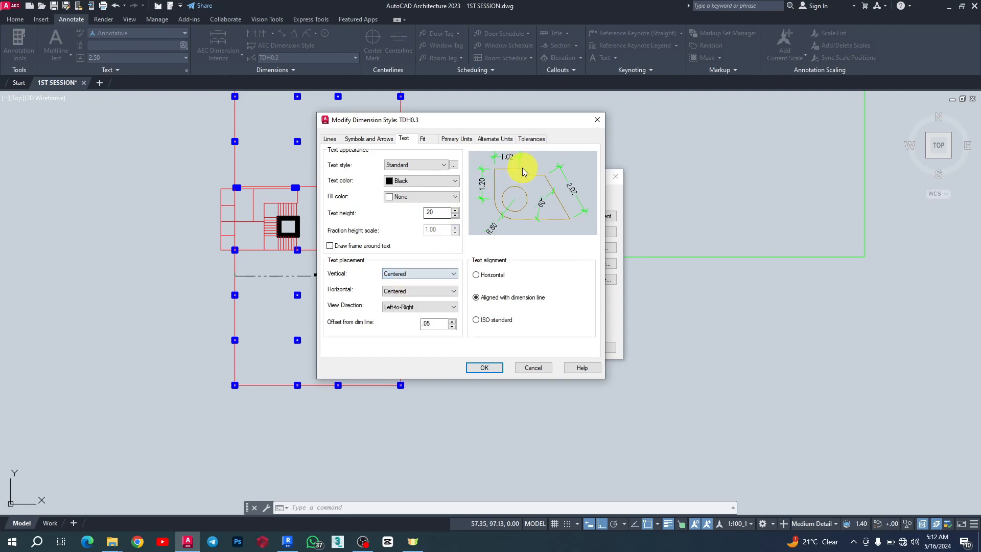
pyautogui.click(424, 276)
pyautogui.click(411, 291)
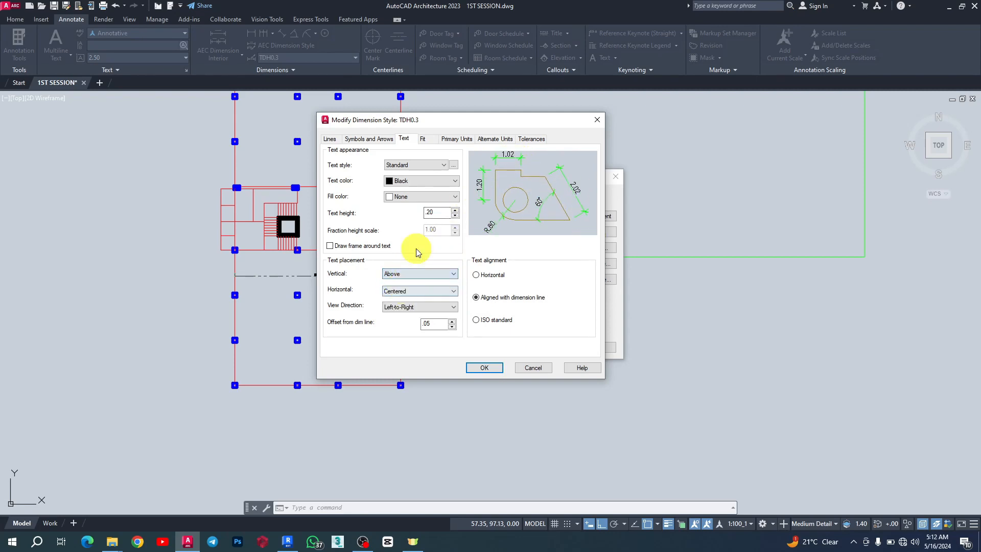
pyautogui.doubleClick(428, 323)
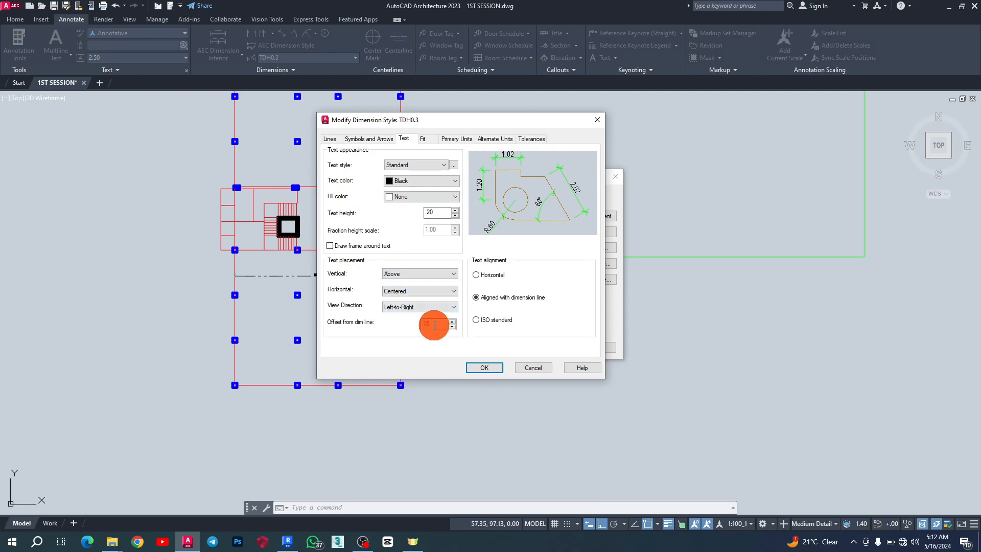
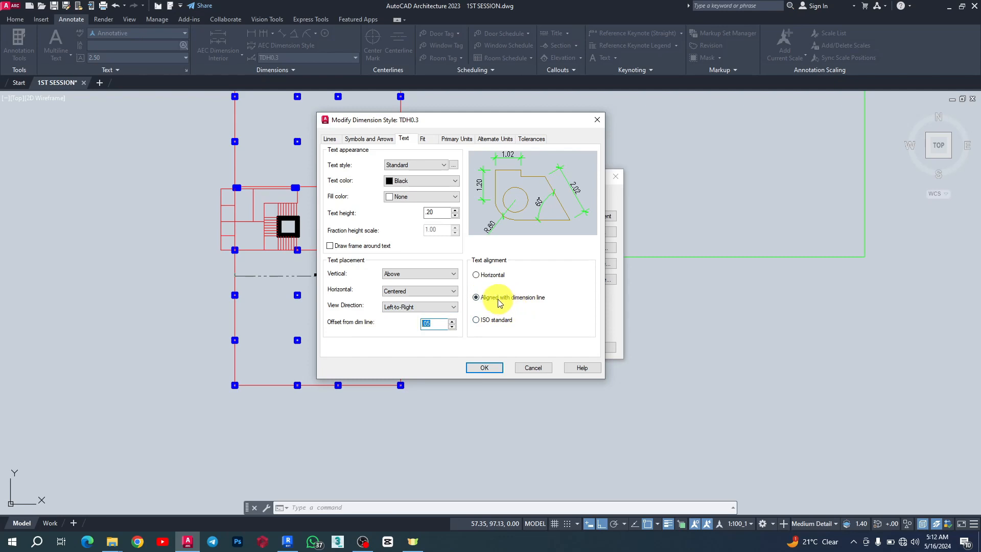
# Compare the Horizontal and ISO standard text alignments, and return the alignment to Aligned with dimension line.
pyautogui.click(488, 279)
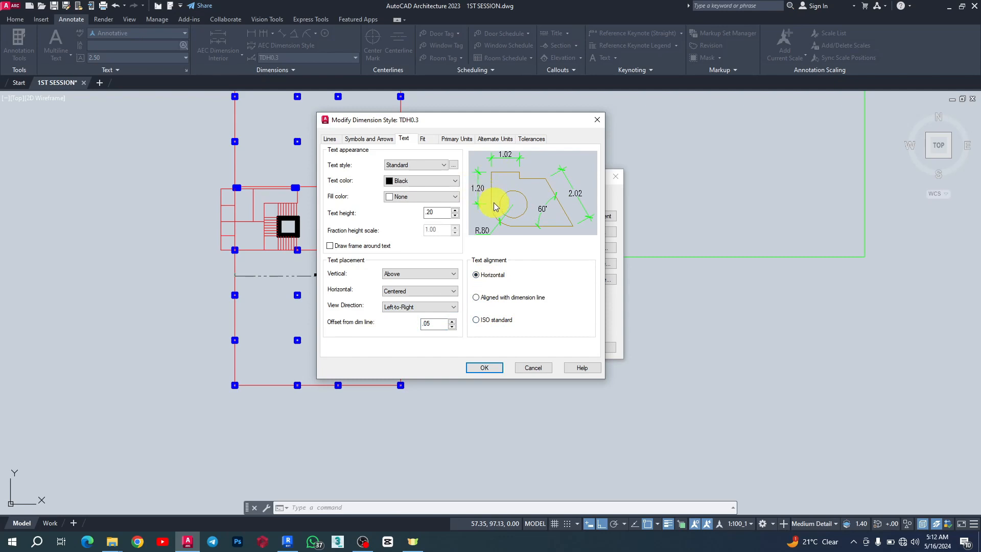
pyautogui.click(487, 301)
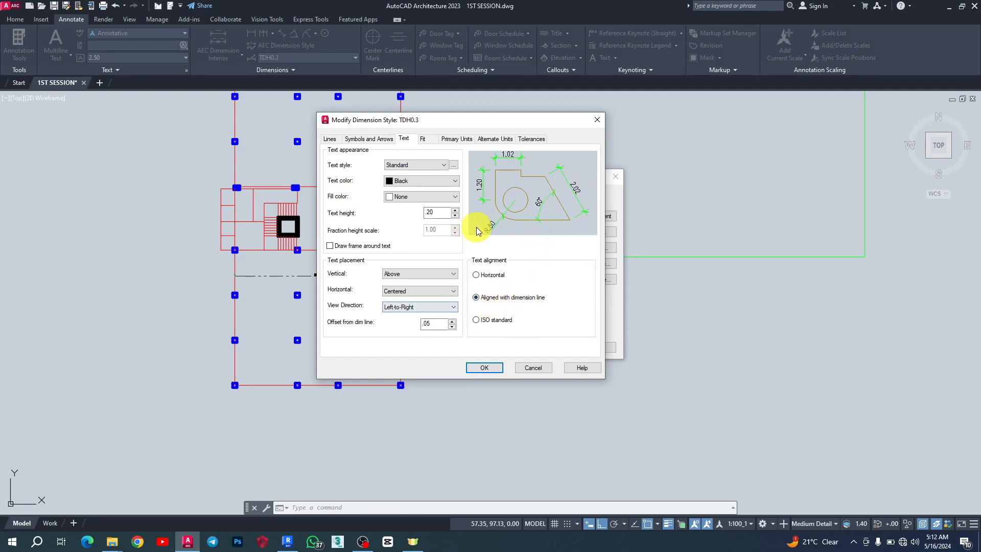
pyautogui.click(487, 323)
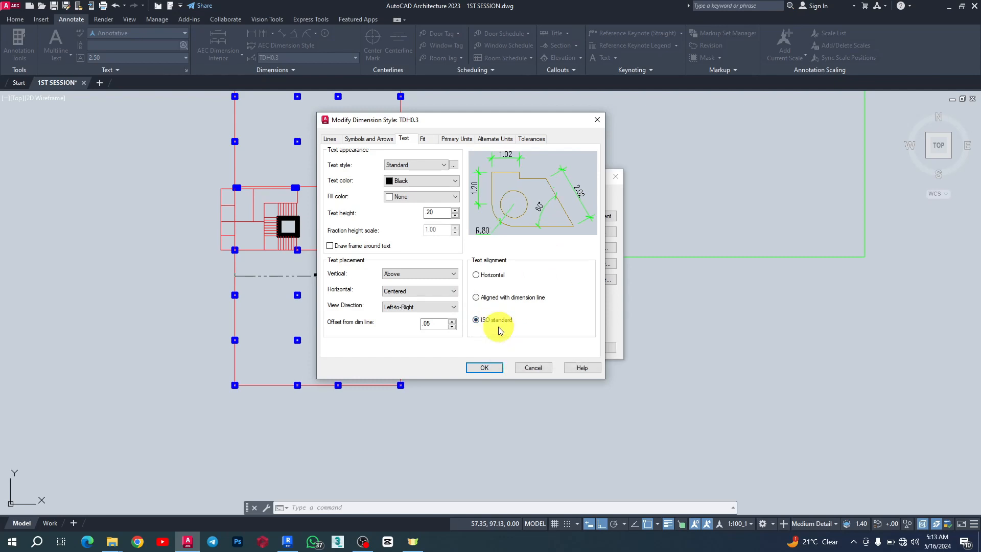
pyautogui.click(487, 299)
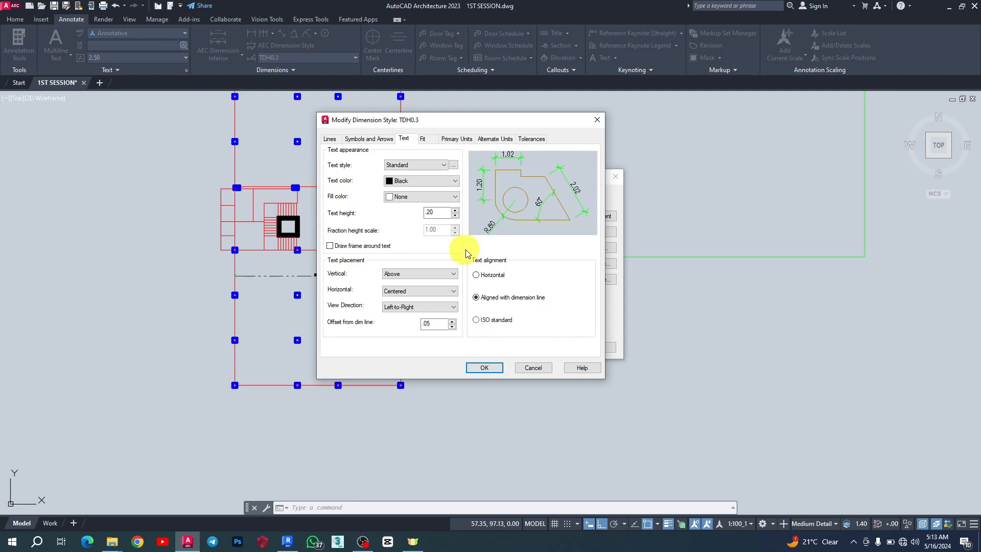
# Look over the fit options, compare 0 and 0.00 linear precision, set the precision to 0, and check the available unit formats.
pyautogui.click(424, 139)
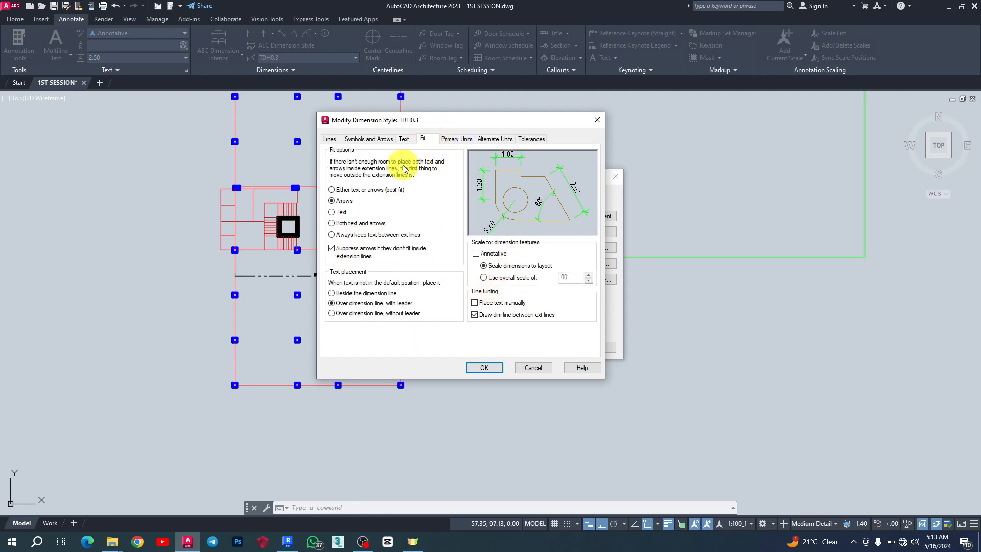
pyautogui.click(453, 138)
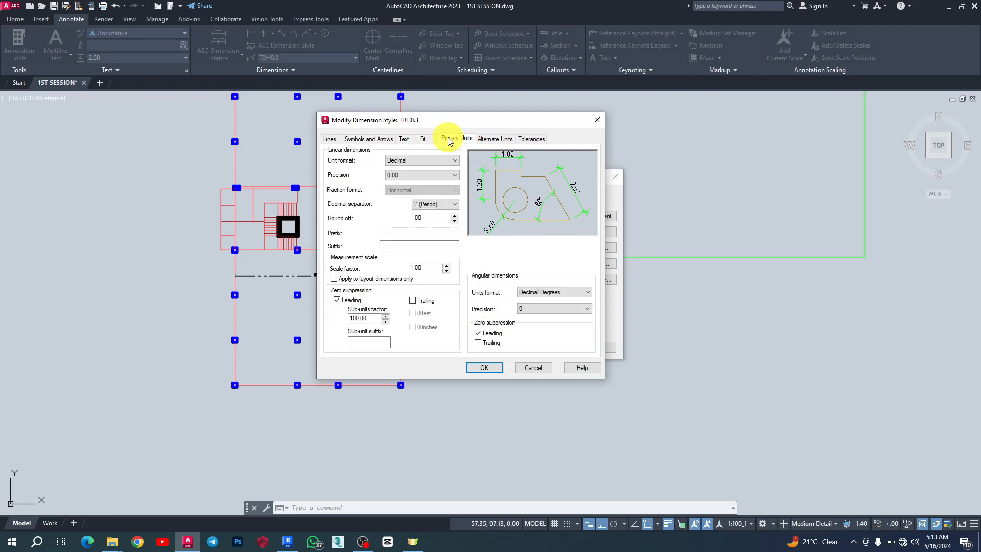
pyautogui.click(452, 178)
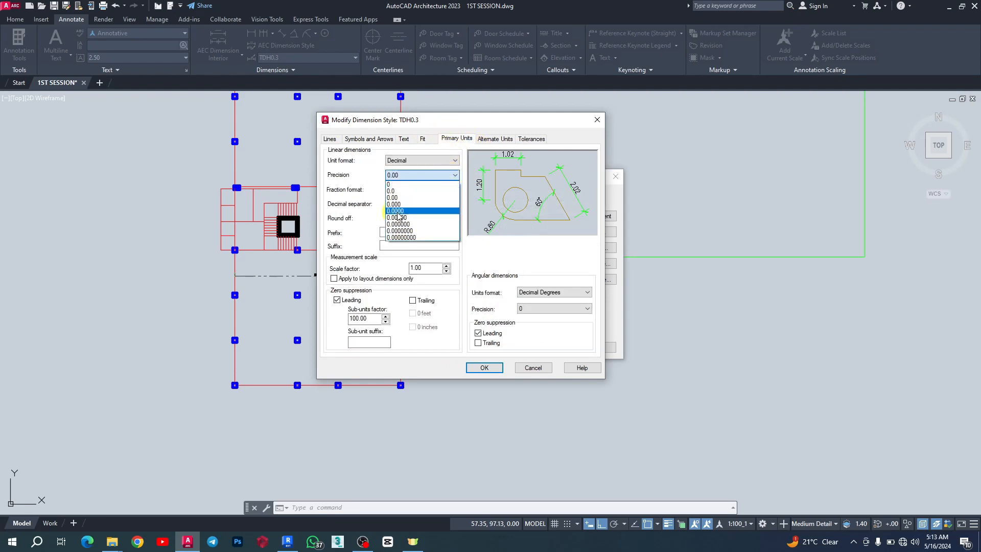
pyautogui.click(391, 185)
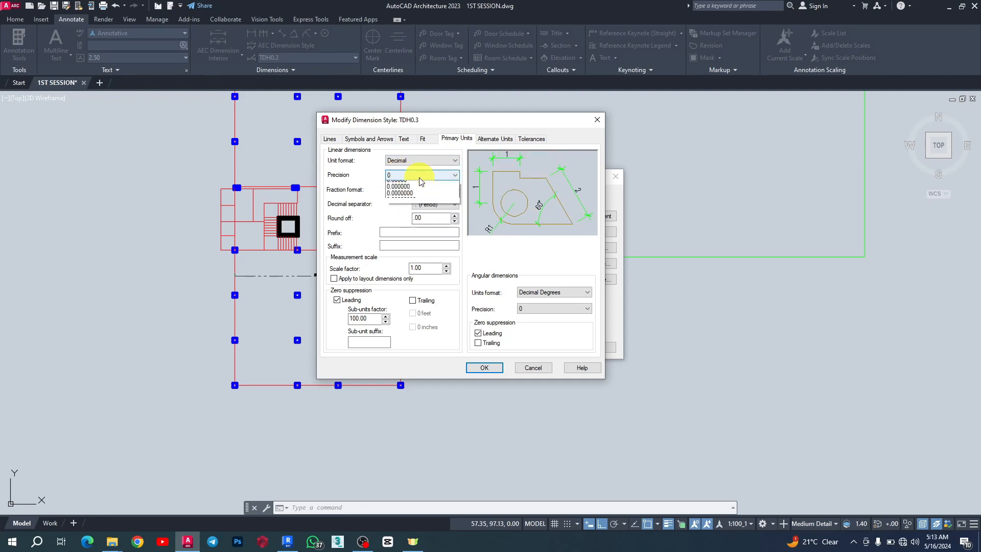
pyautogui.click(395, 195)
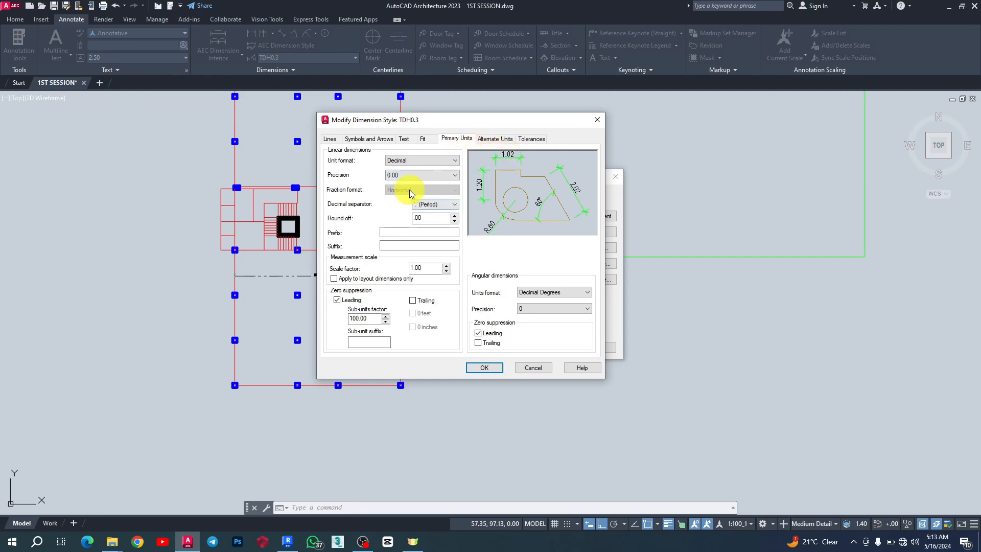
pyautogui.click(407, 175)
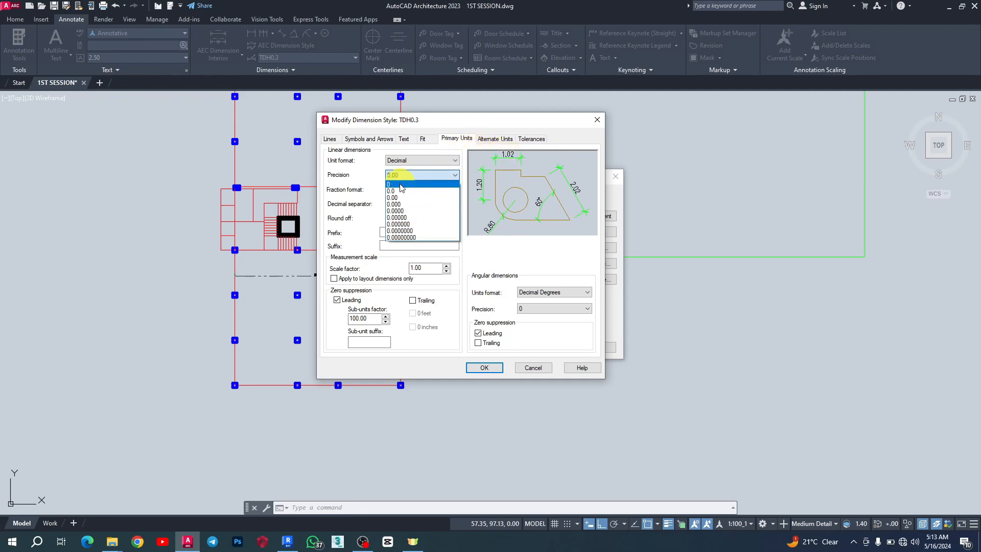
pyautogui.click(401, 186)
pyautogui.click(427, 162)
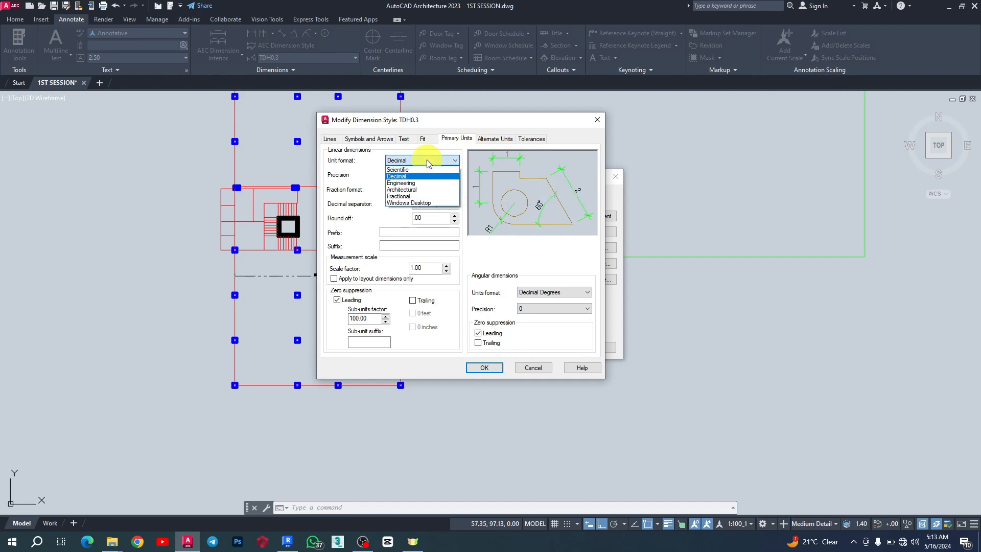
pyautogui.click(426, 162)
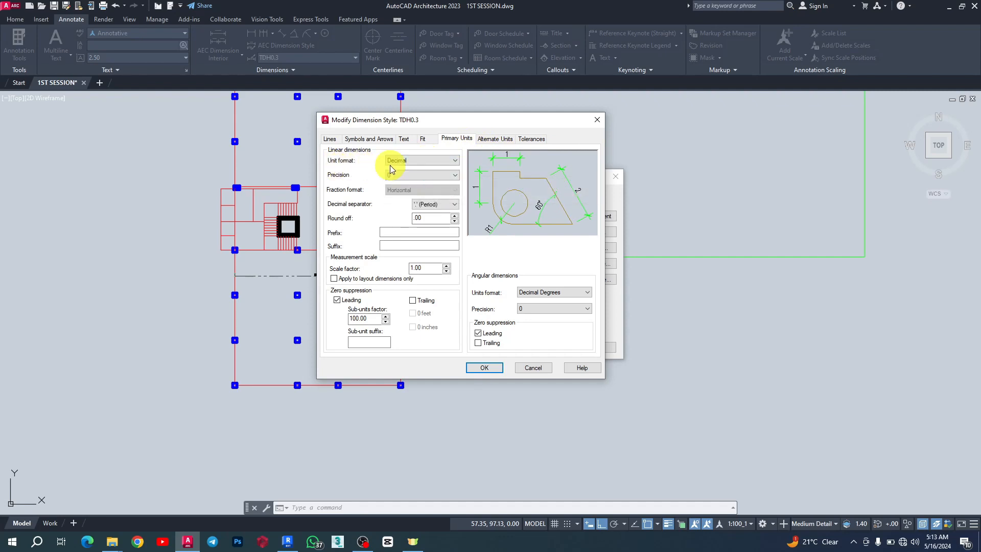
# Keep the linear unit format as Decimal, set linear precision to 0.00 and angular precision to 0, and accept the TDH0.3 style changes.
pyautogui.click(424, 162)
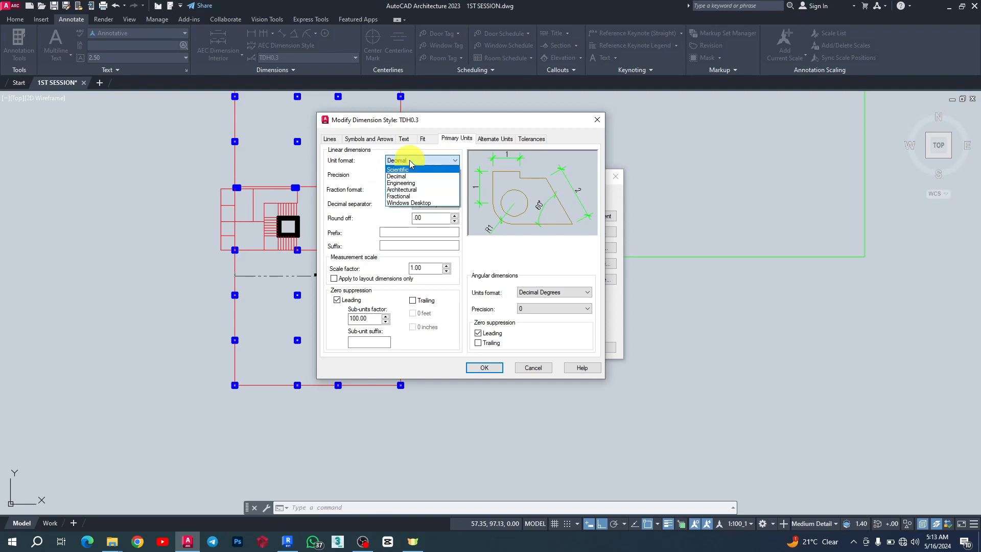
pyautogui.click(406, 160)
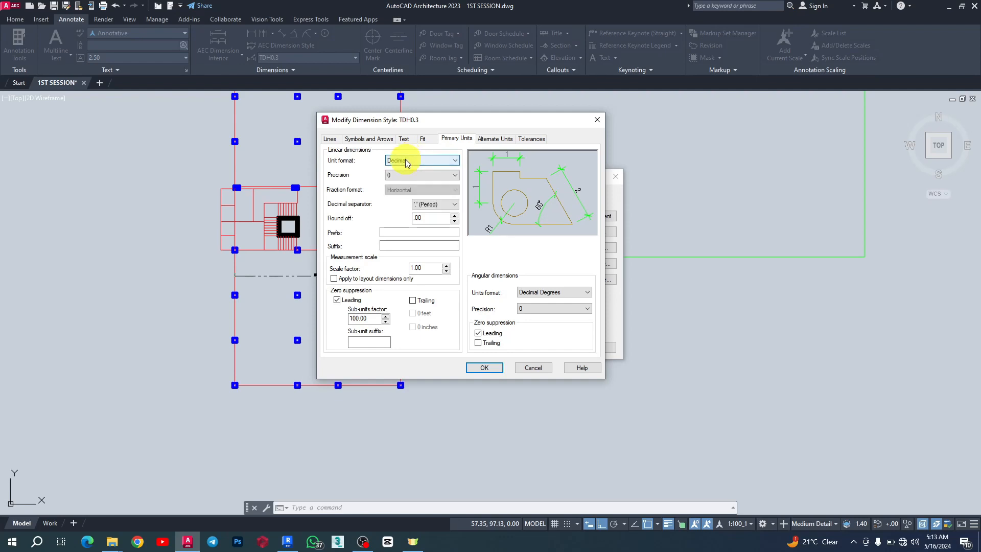
pyautogui.click(401, 174)
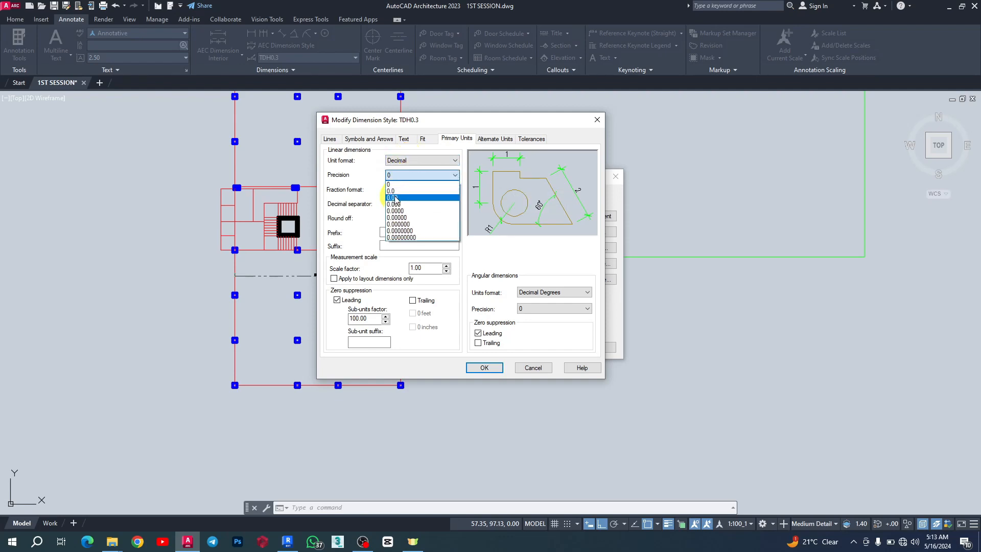
pyautogui.click(394, 197)
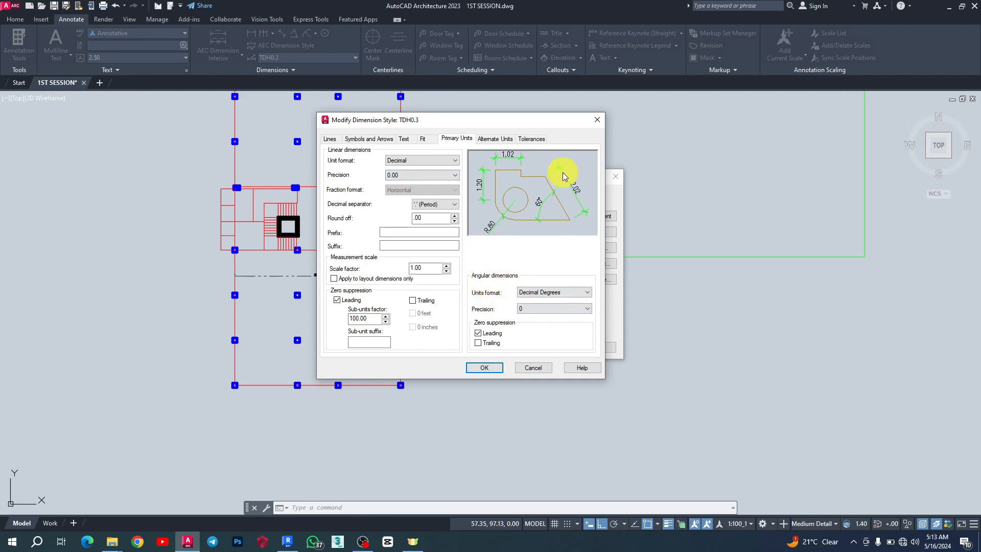
pyautogui.click(548, 311)
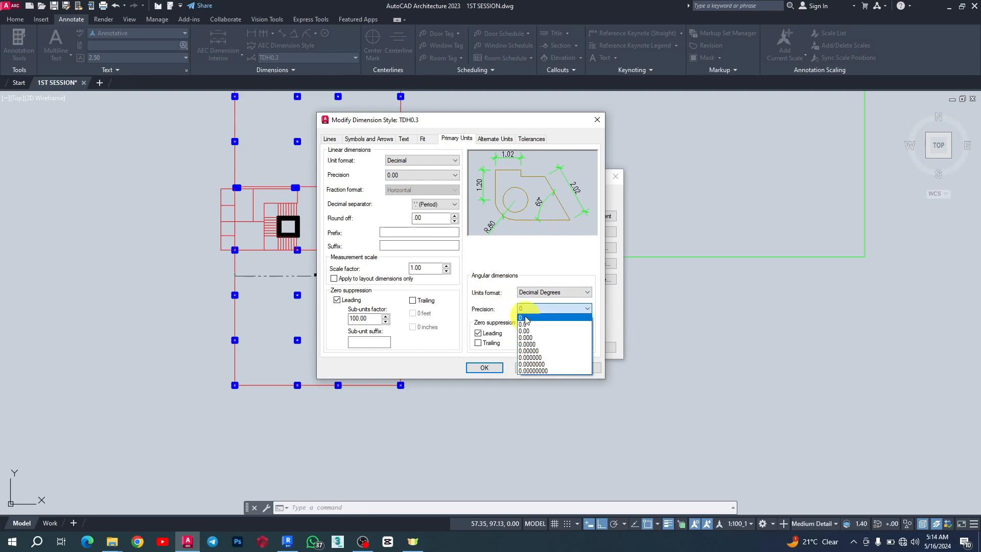
pyautogui.click(536, 317)
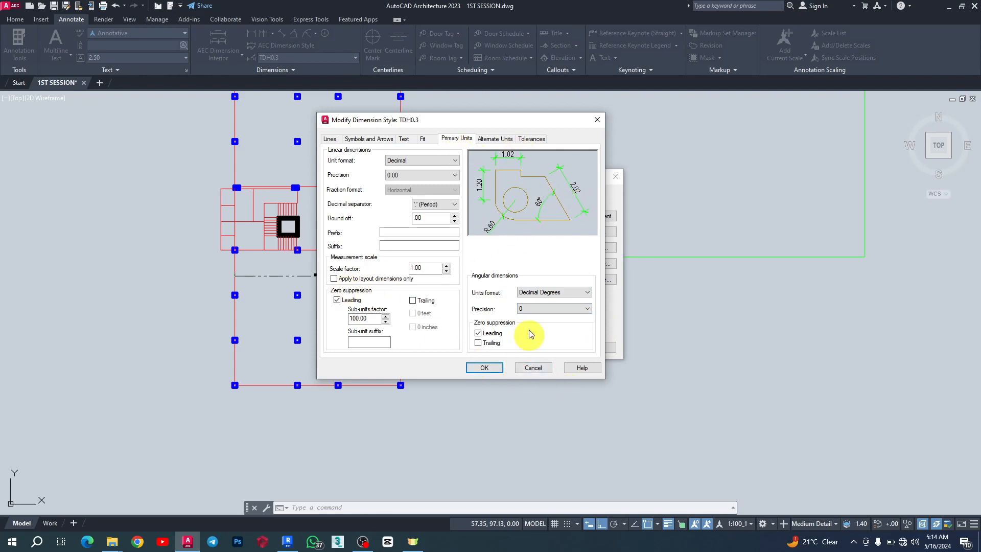
pyautogui.click(485, 368)
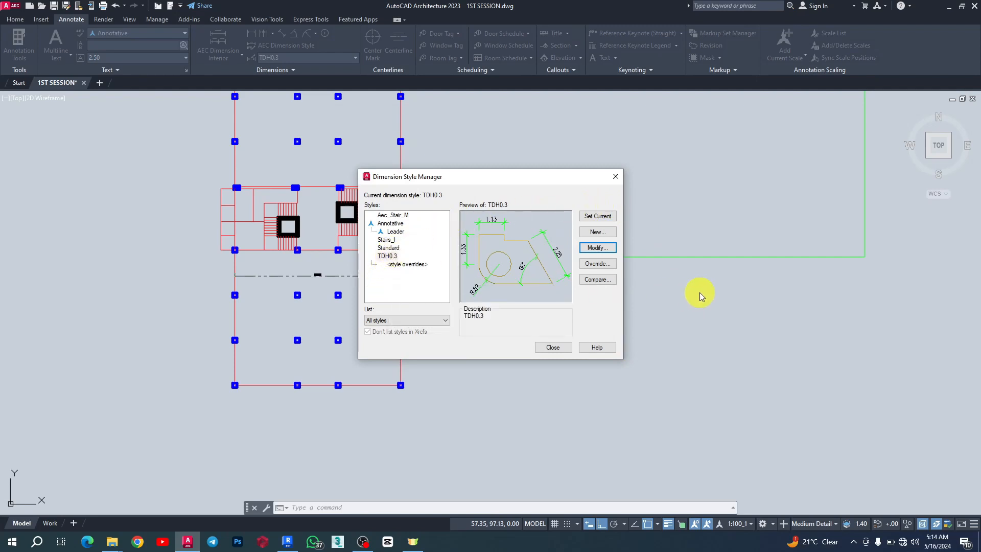
# Make TDH0.3 the current dimension style, discarding its style overrides, and close the style manager.
pyautogui.click(597, 216)
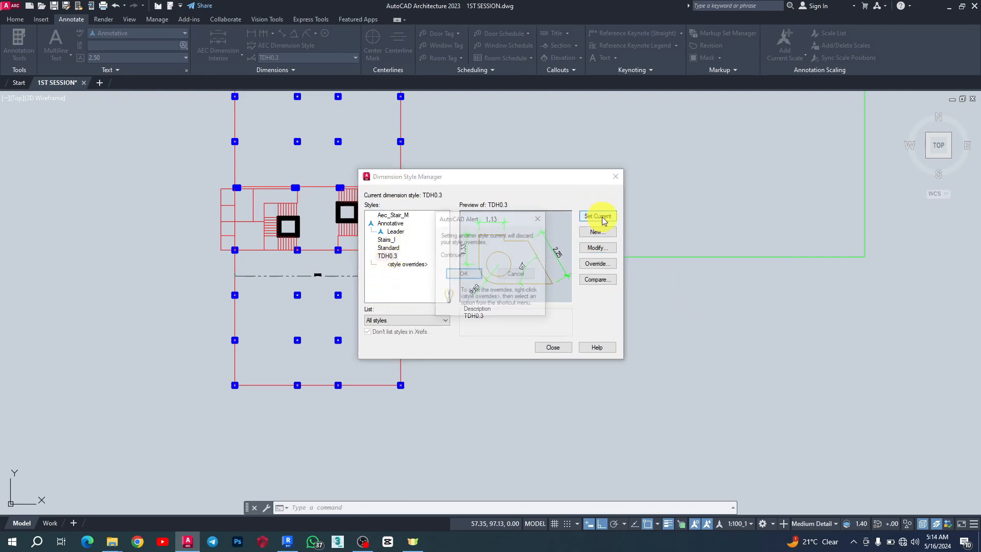
pyautogui.click(464, 274)
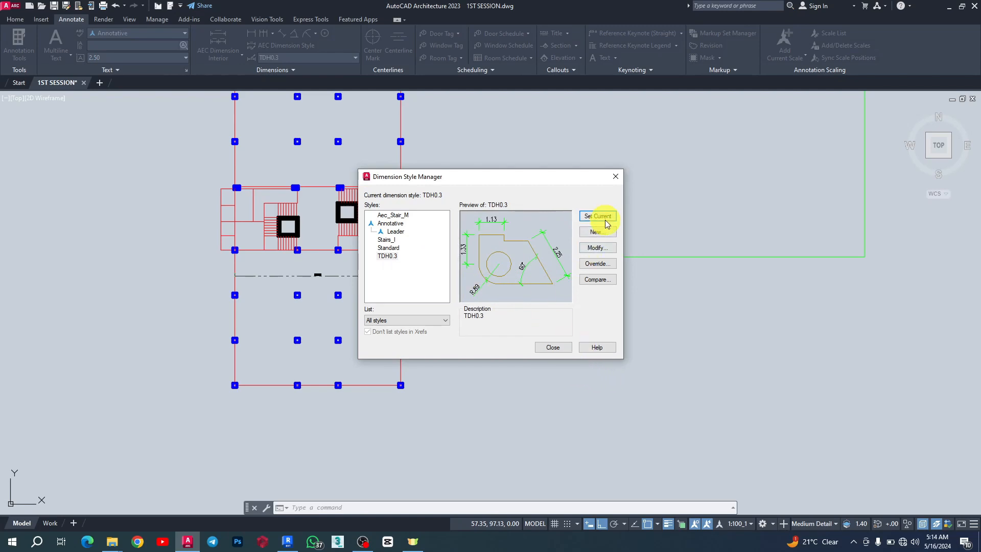
pyautogui.click(549, 350)
# Examine the horizontal dimension across the floor plan, including its end ticks, extension lines and text size.
pyautogui.scroll(6, 230, 247)
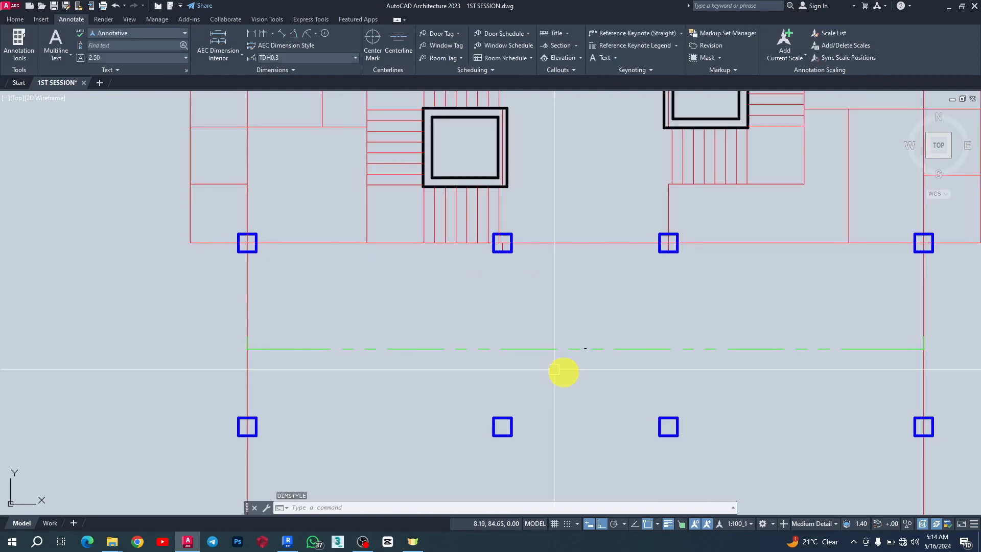
pyautogui.scroll(2, 610, 386)
pyautogui.scroll(-6, 367, 263)
pyautogui.scroll(2, 339, 258)
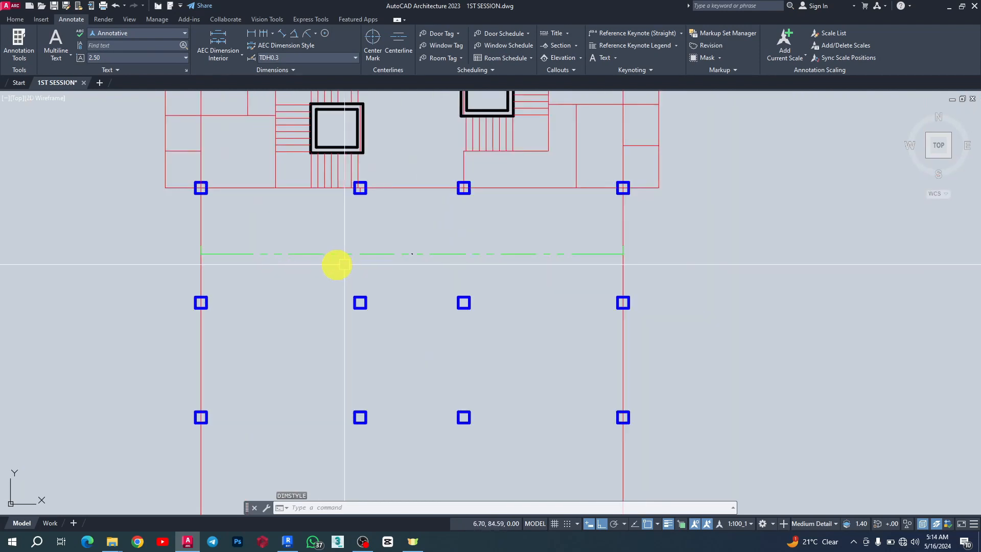
pyautogui.scroll(6, 239, 253)
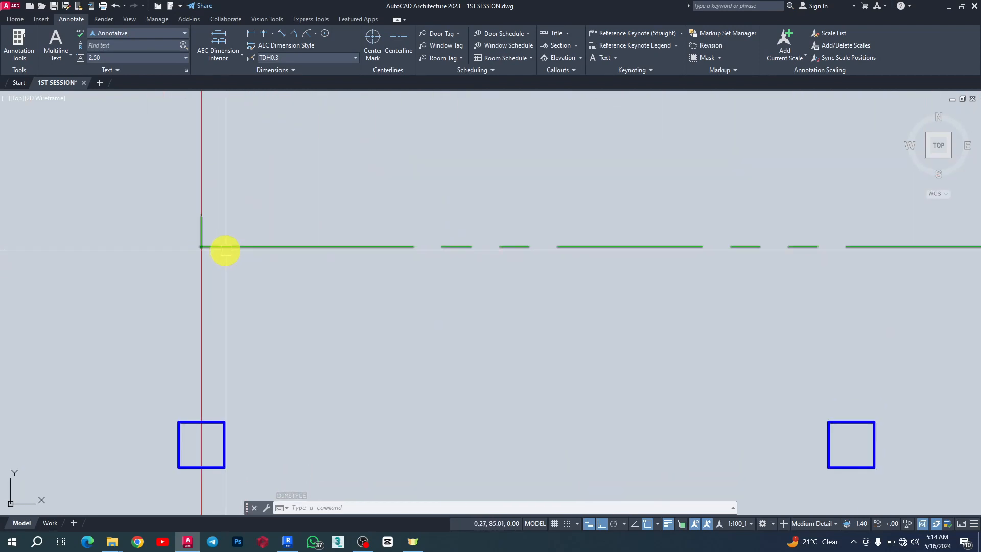
pyautogui.scroll(5, 352, 267)
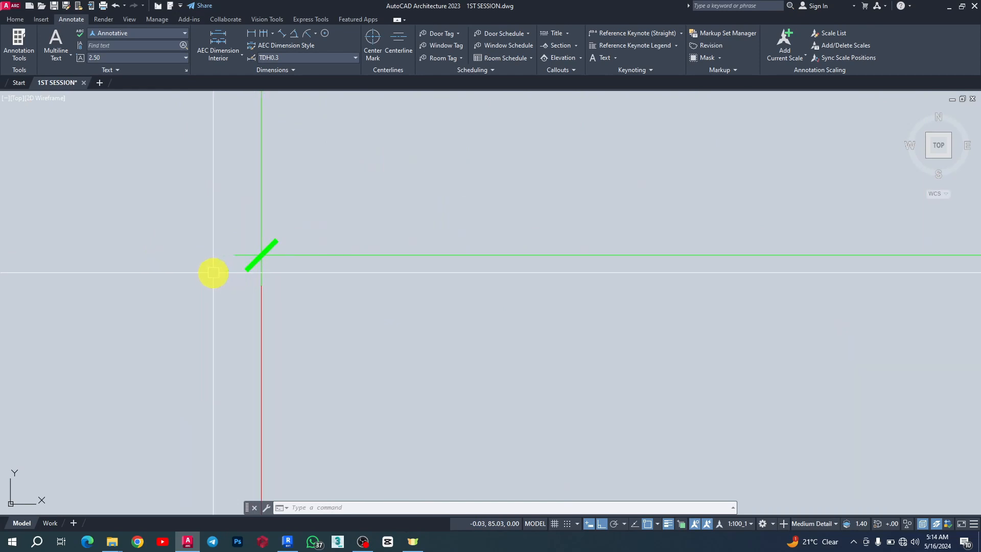
pyautogui.scroll(-10, 194, 269)
pyautogui.scroll(-5, 373, 269)
pyautogui.scroll(4, 331, 253)
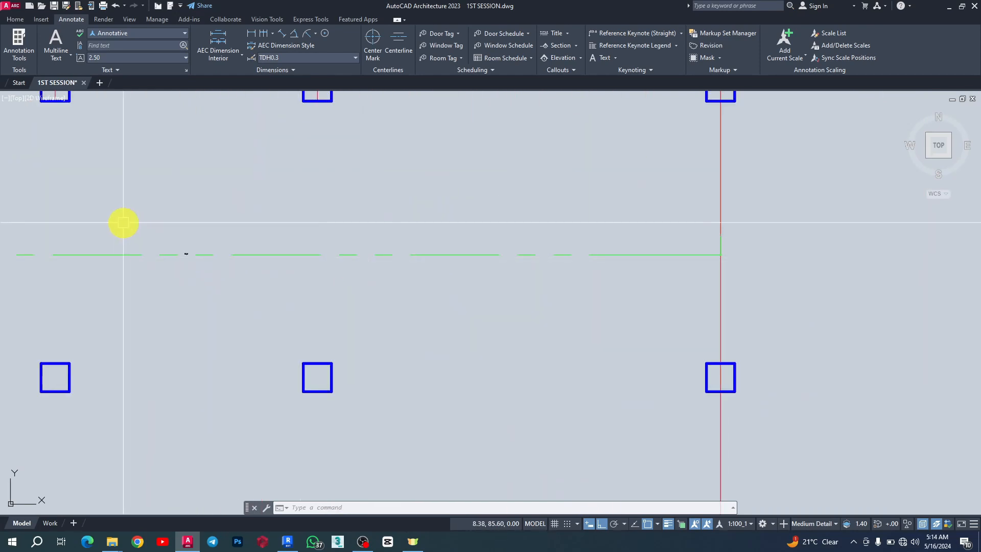
pyautogui.scroll(4, 200, 277)
pyautogui.scroll(3, 361, 346)
pyautogui.scroll(-6, 401, 274)
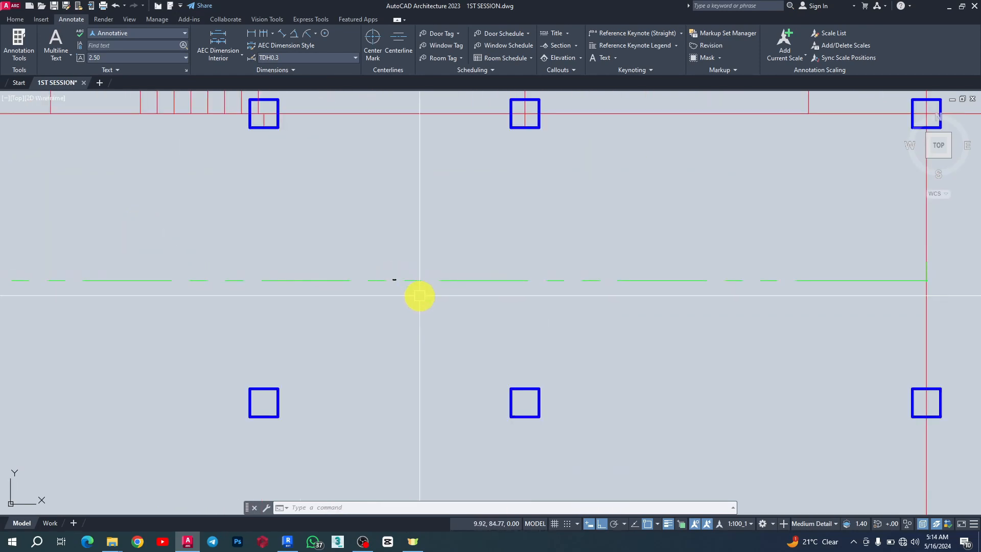
pyautogui.click(425, 282)
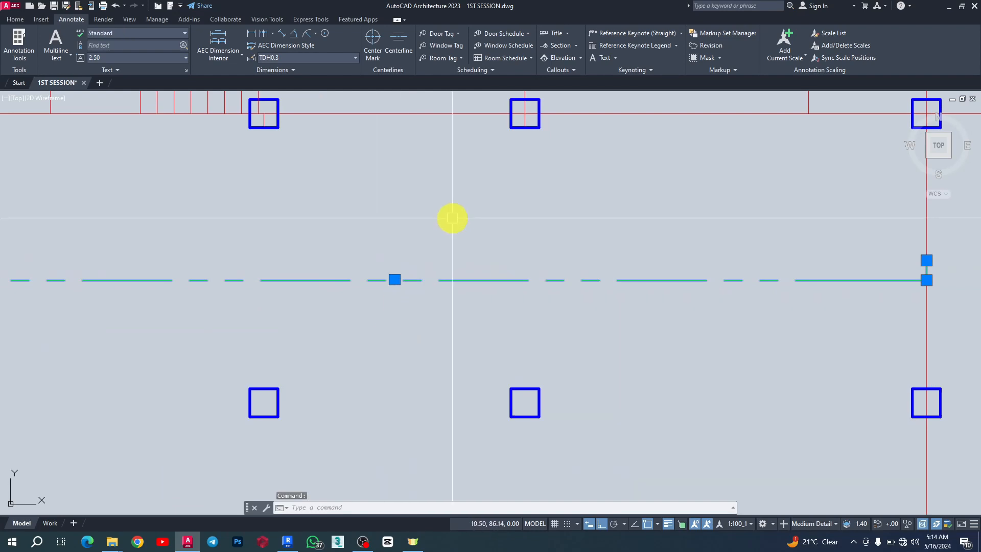
pyautogui.press('Escape')
# Modify the TDH0.3 dimension style, check the Standard text style's settings, and set the dimension text height to 2.00.
pyautogui.write('dm')
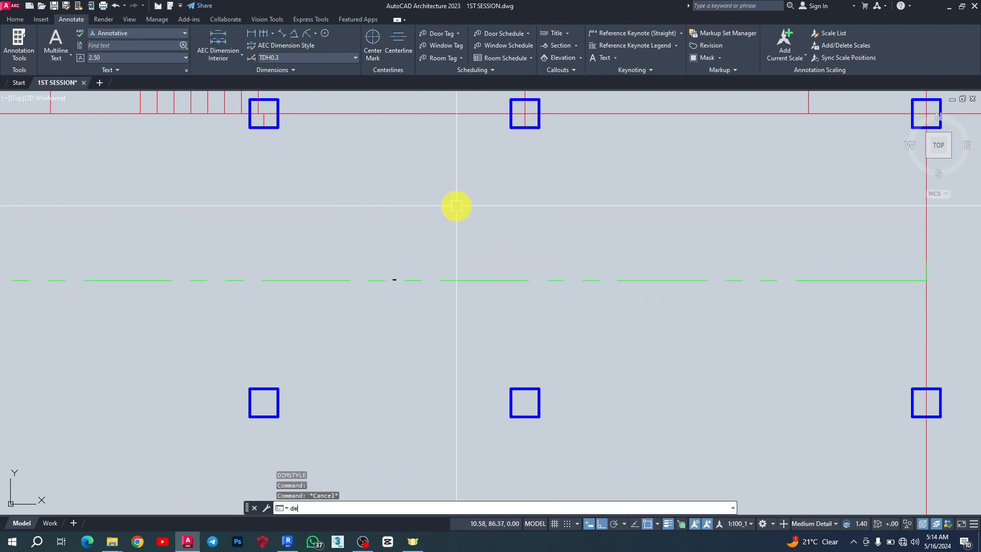
pyautogui.press('Return')
pyautogui.press('Escape')
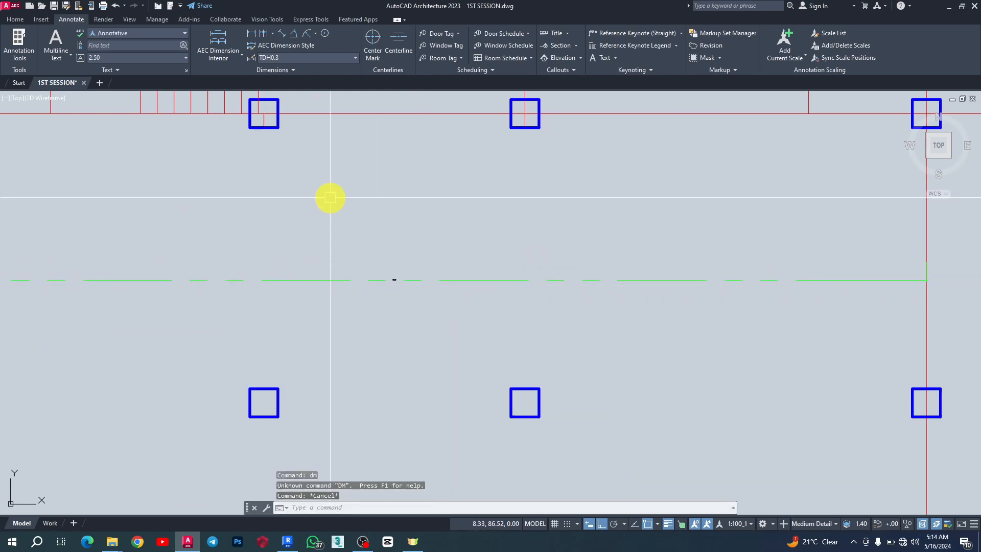
pyautogui.write('d')
pyautogui.press('Return')
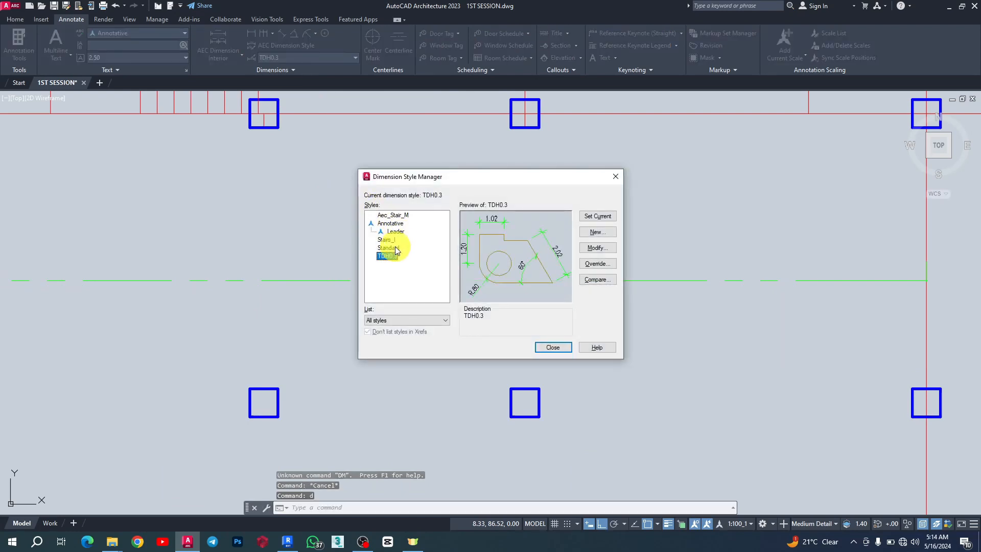
pyautogui.click(597, 248)
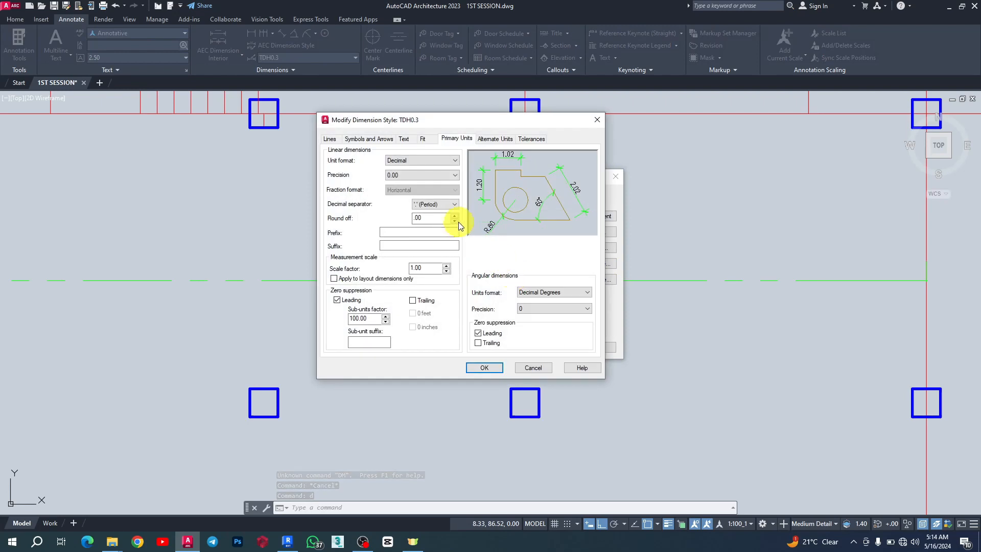
pyautogui.click(403, 141)
pyautogui.moveTo(436, 212); pyautogui.dragTo(399, 212)
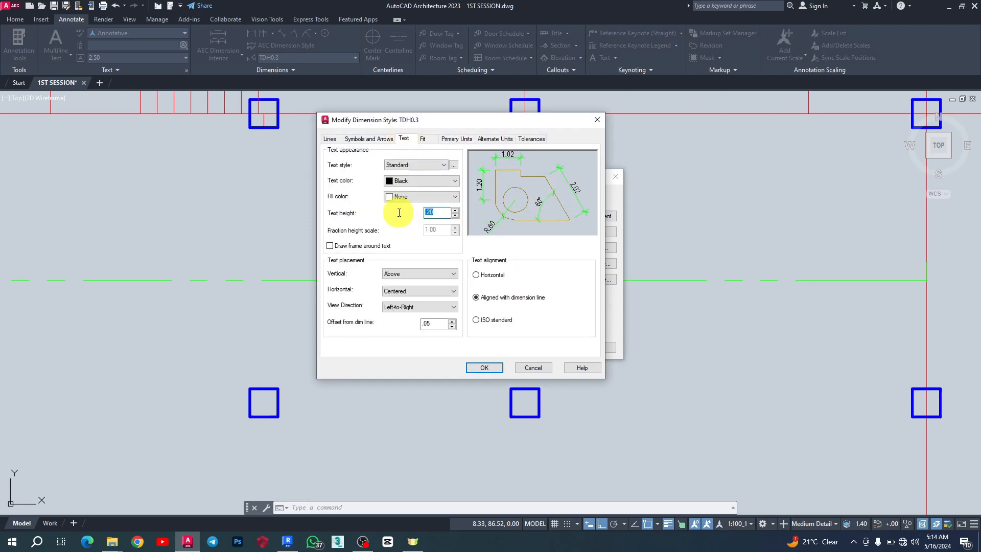
pyautogui.click(452, 165)
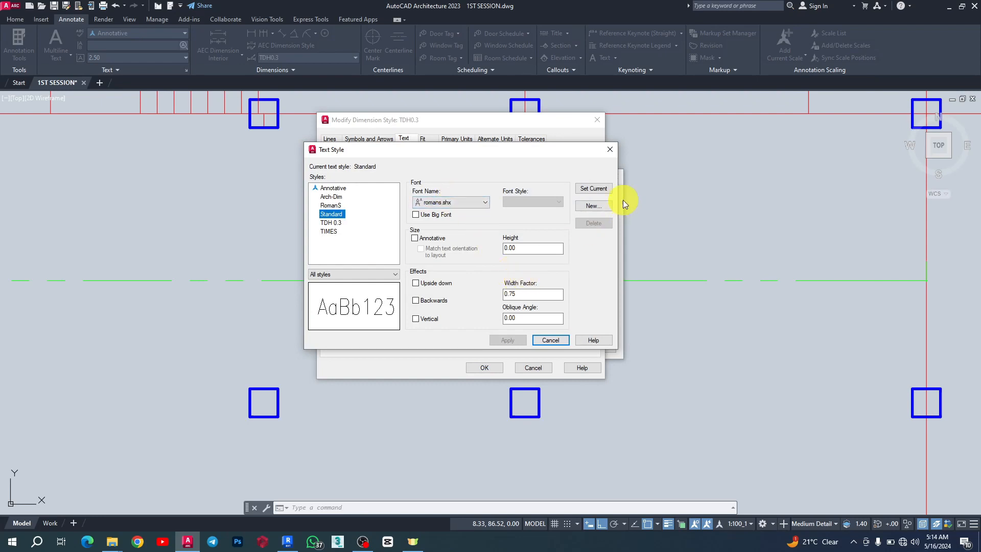
pyautogui.click(609, 150)
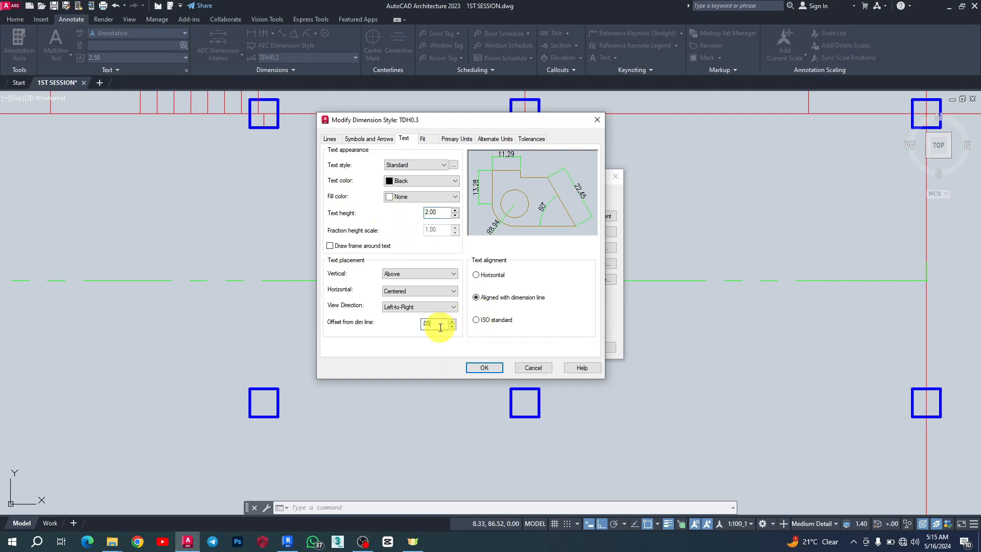
pyautogui.click(485, 368)
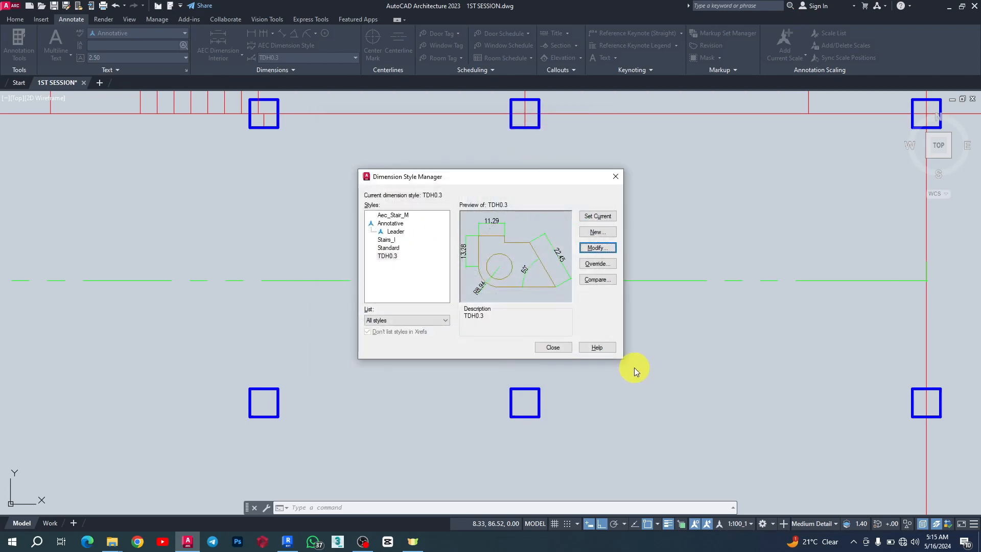
pyautogui.click(616, 176)
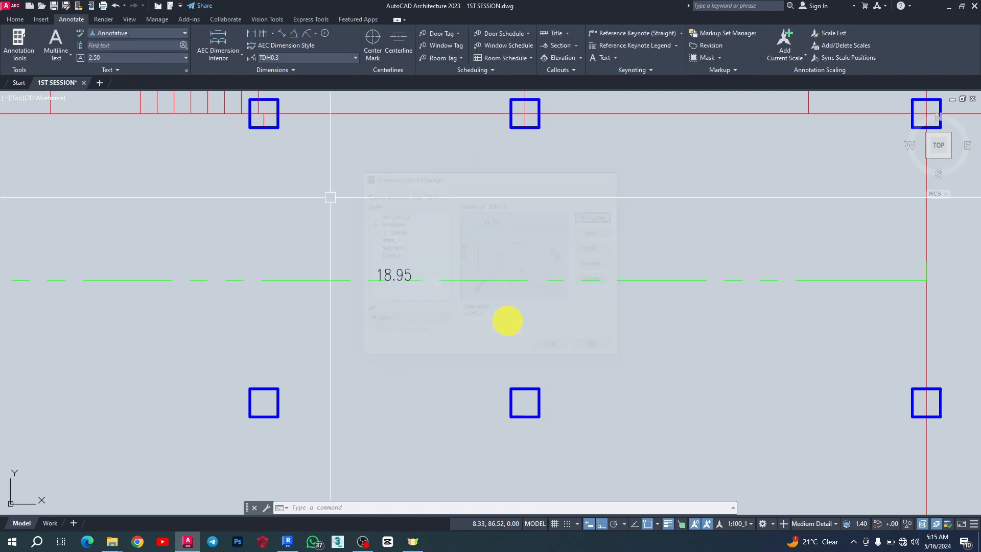
# Examine the size of the floor plan's dimension text and the gap between the text and its dimension line.
pyautogui.scroll(-2, 501, 294)
pyautogui.scroll(-2, 499, 286)
pyautogui.scroll(1, 480, 301)
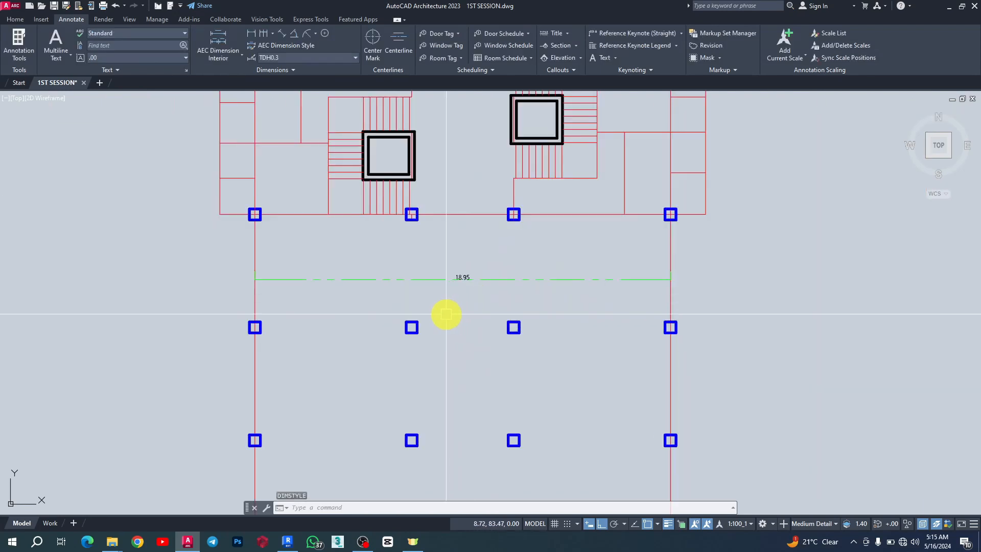
pyautogui.scroll(1, 450, 301)
pyautogui.scroll(3, 501, 256)
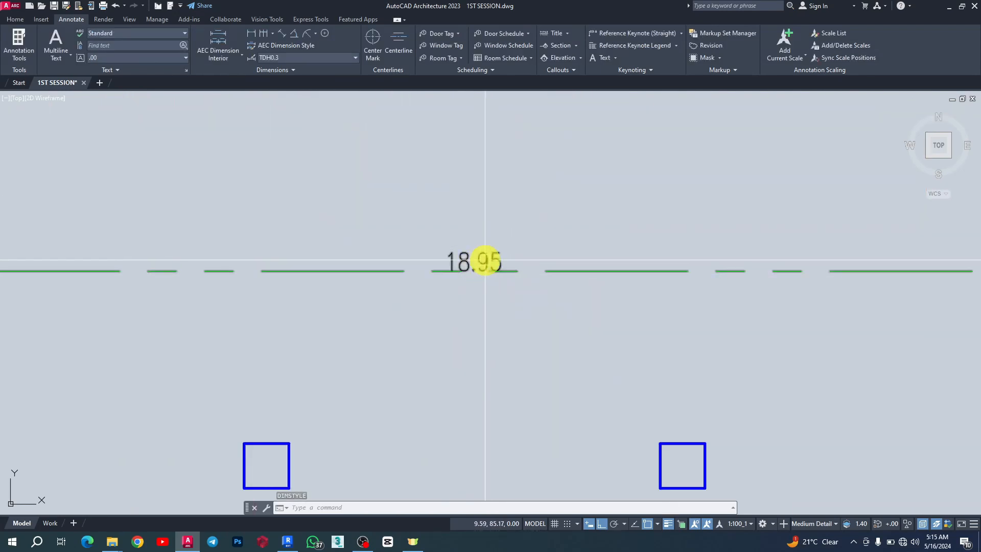
pyautogui.scroll(-3, 484, 261)
pyautogui.scroll(2, 483, 260)
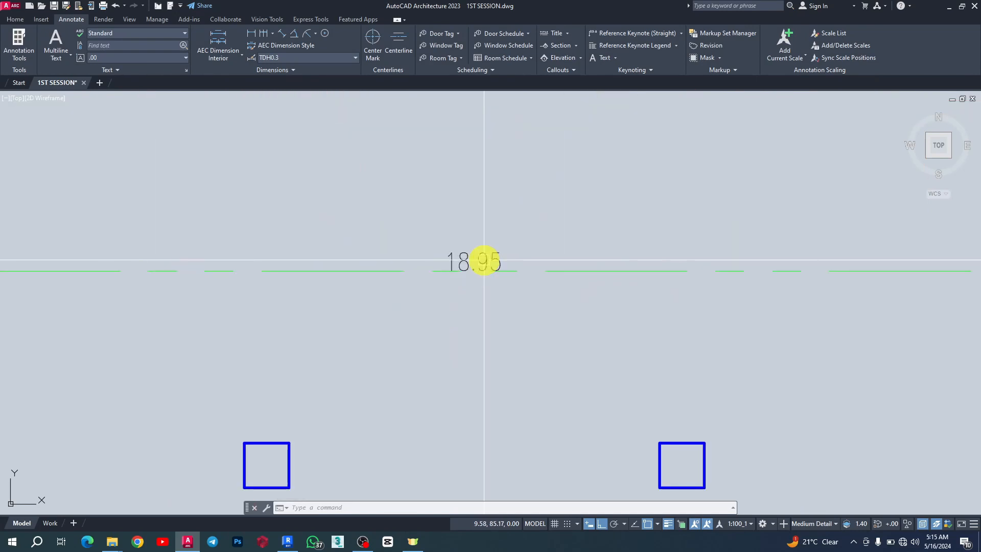
pyautogui.scroll(3, 484, 260)
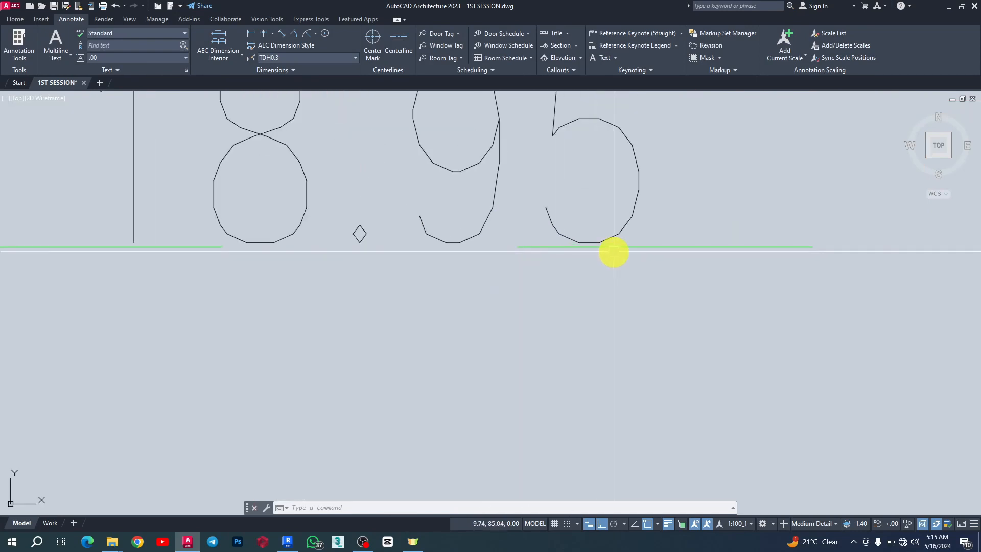
pyautogui.scroll(2, 592, 247)
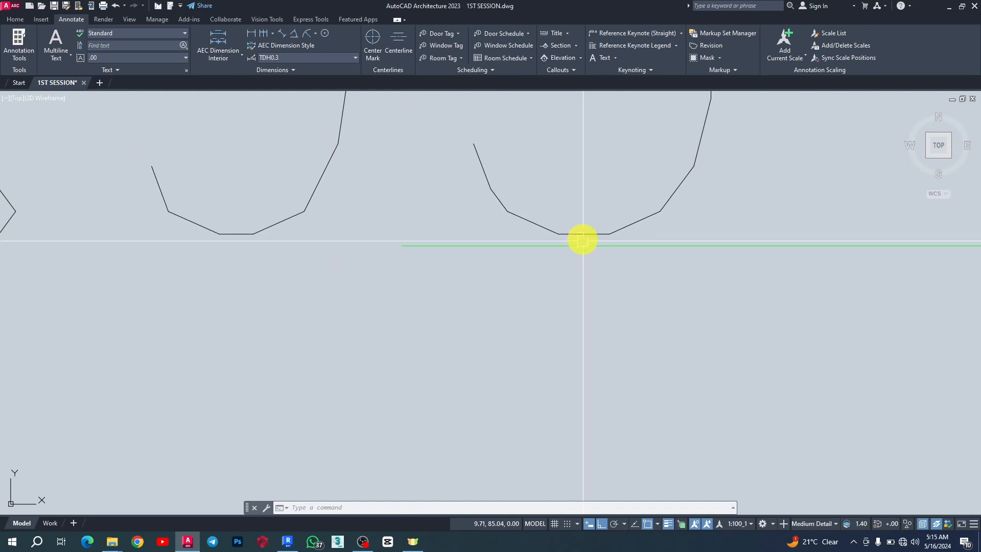
pyautogui.scroll(-4, 582, 240)
pyautogui.scroll(5, 582, 261)
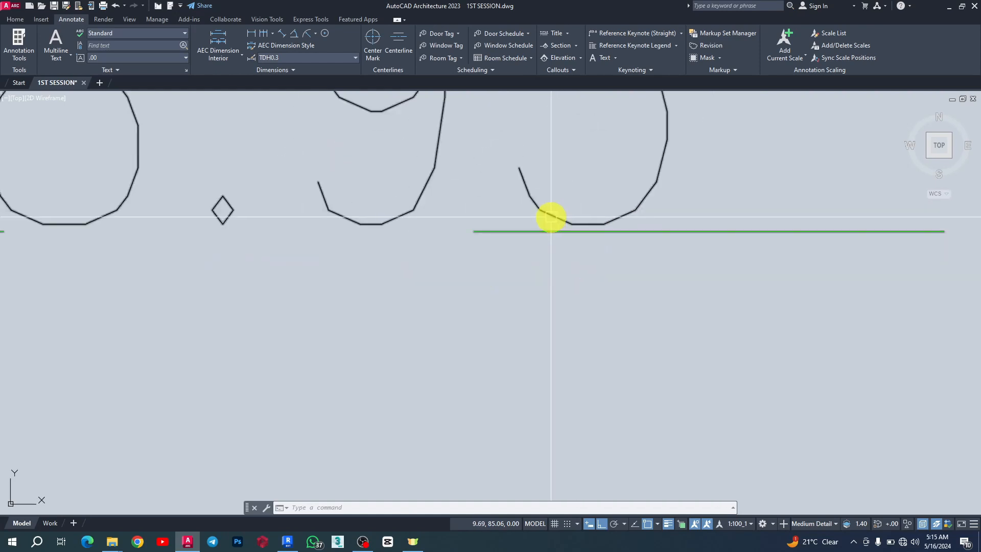
pyautogui.scroll(-4, 546, 220)
pyautogui.scroll(4, 543, 224)
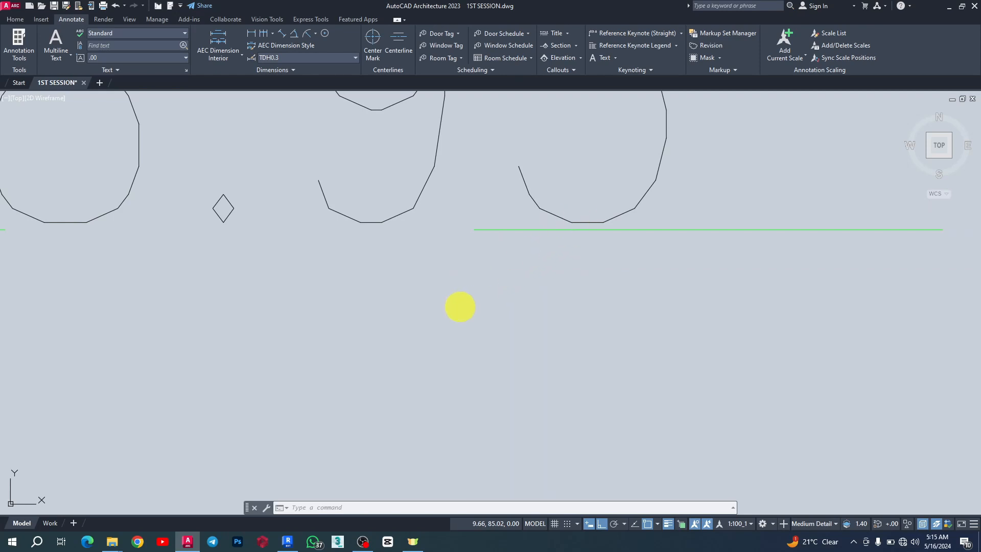
pyautogui.scroll(-2, 460, 307)
pyautogui.scroll(-4, 506, 232)
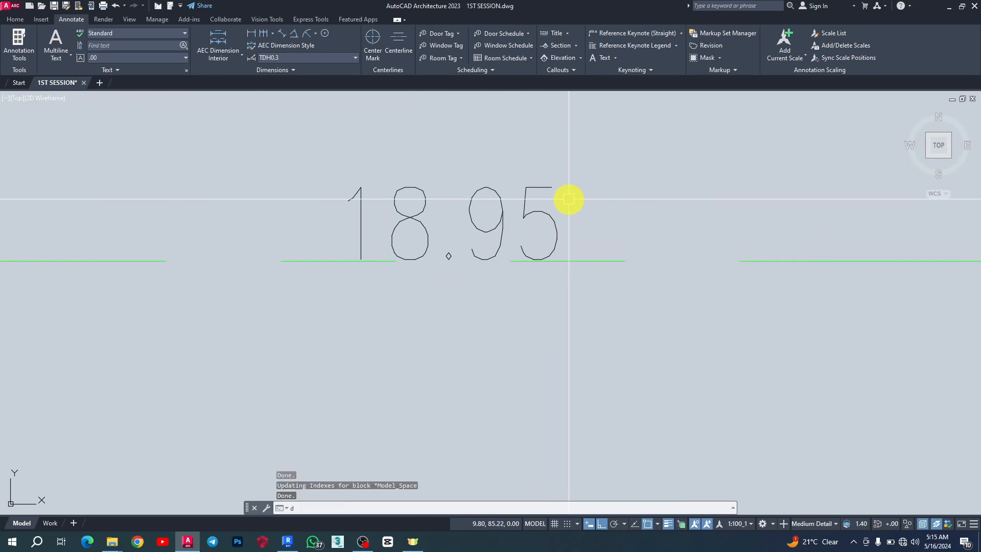
# Modify the TDH0.3 dimension style, setting the text offset from the dimension line to 0.10, and close the style manager.
pyautogui.press('Return')
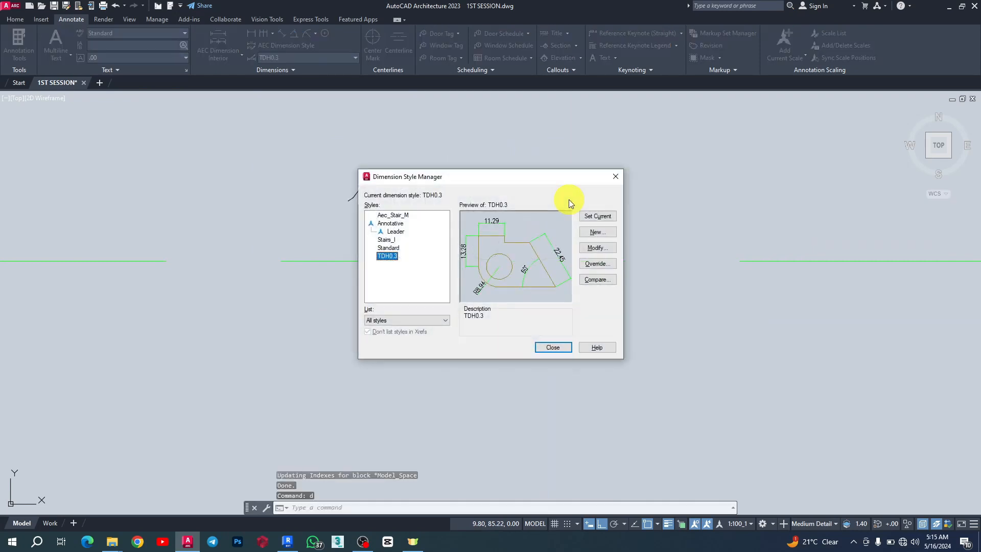
pyautogui.click(608, 253)
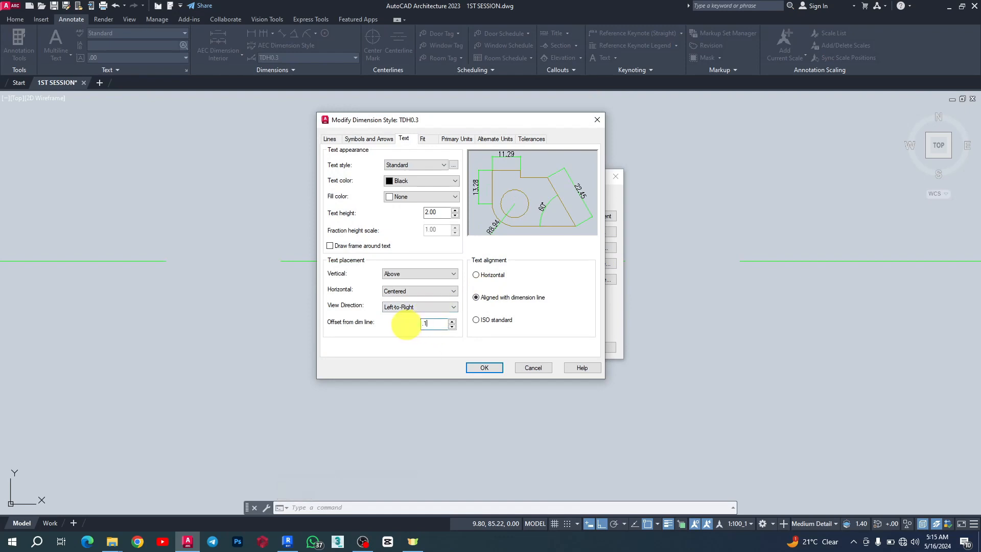
pyautogui.click(483, 368)
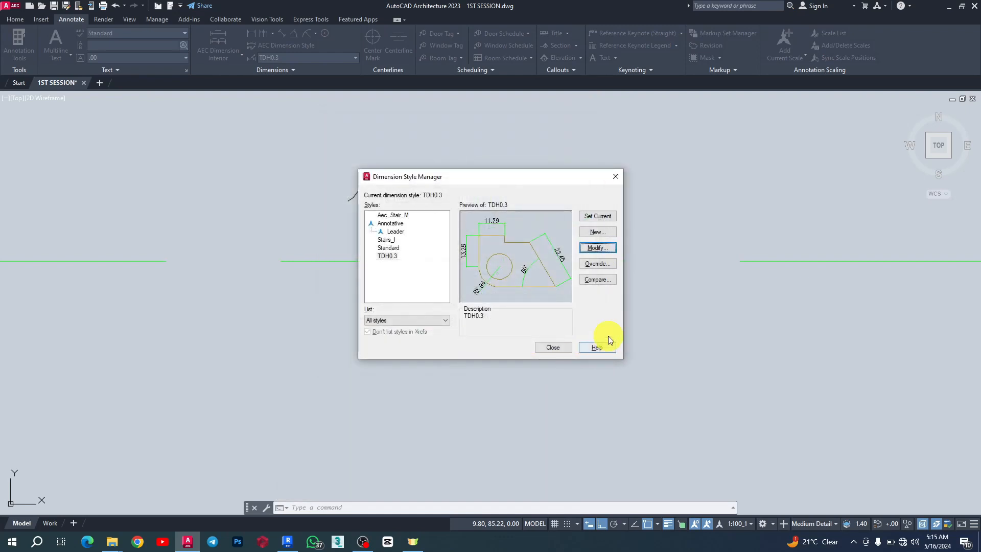
pyautogui.click(553, 348)
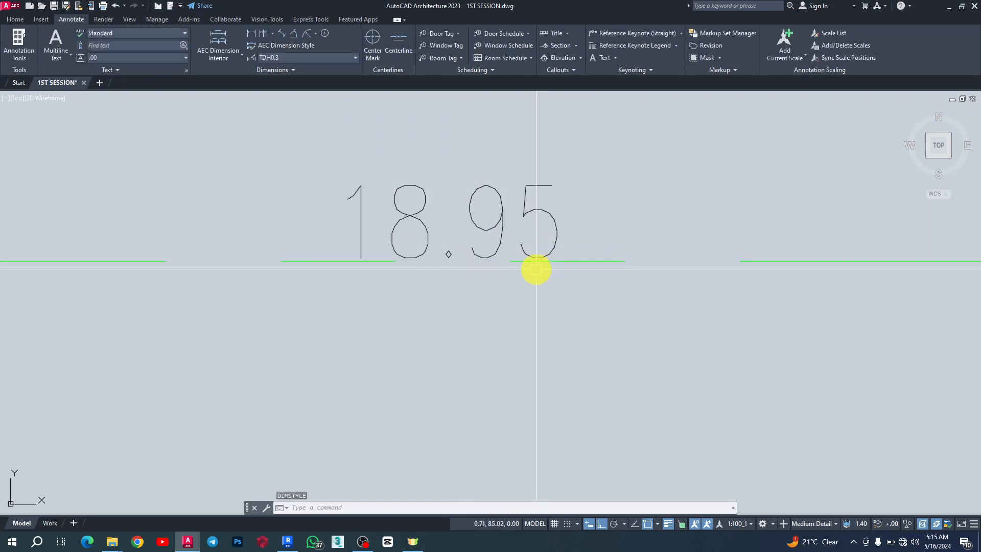
pyautogui.scroll(1, 536, 269)
pyautogui.scroll(-6, 521, 332)
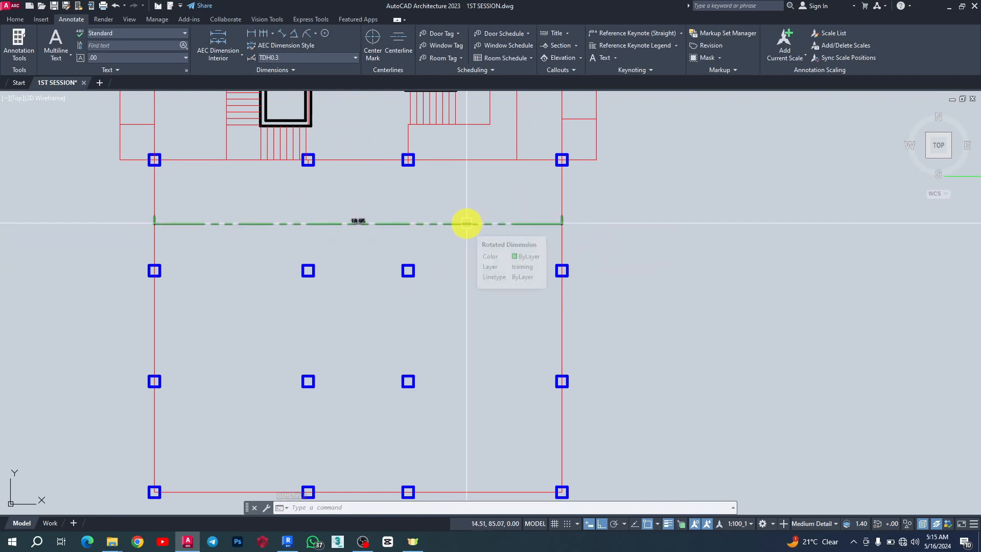
# Set the TDH0.3 dimension style's text style to TDH 0.3, check that text style's settings, and close the style manager.
pyautogui.moveTo(466, 223)
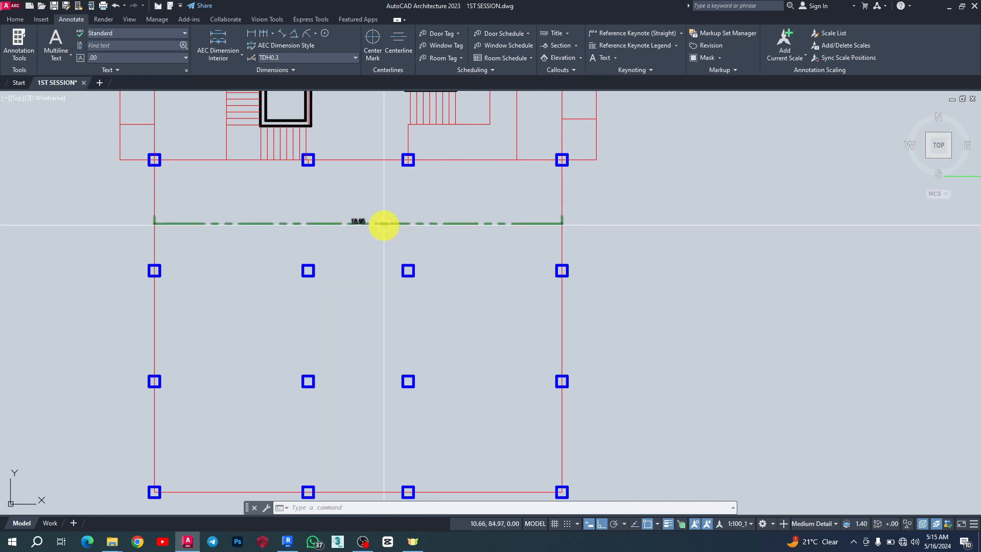
pyautogui.moveTo(384, 223)
pyautogui.write('d')
pyautogui.press('Return')
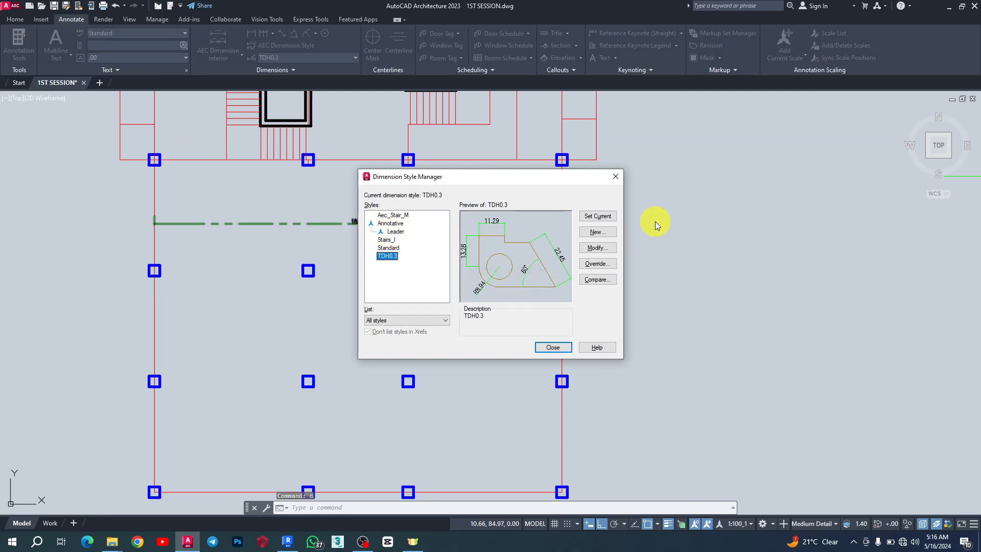
pyautogui.click(602, 219)
pyautogui.click(602, 249)
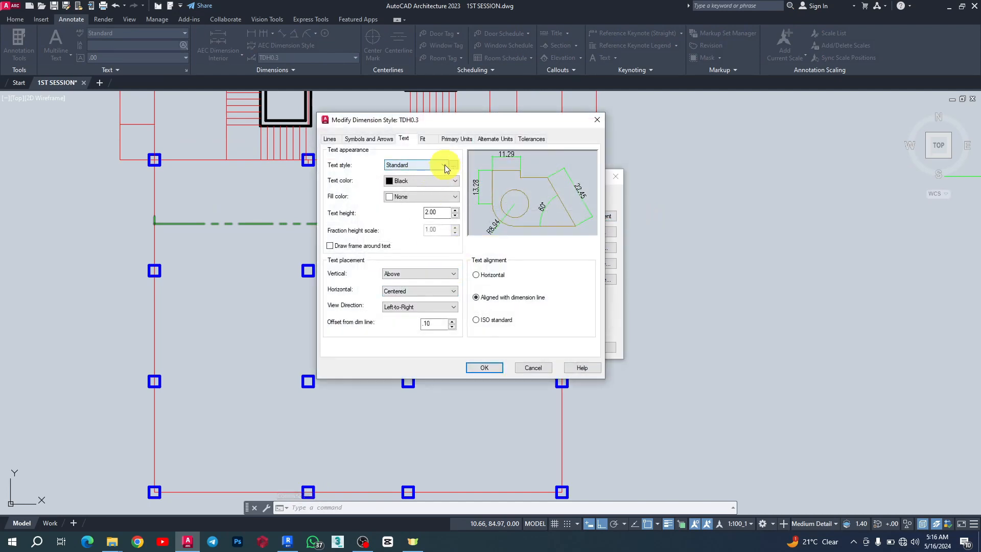
pyautogui.click(444, 164)
pyautogui.click(395, 201)
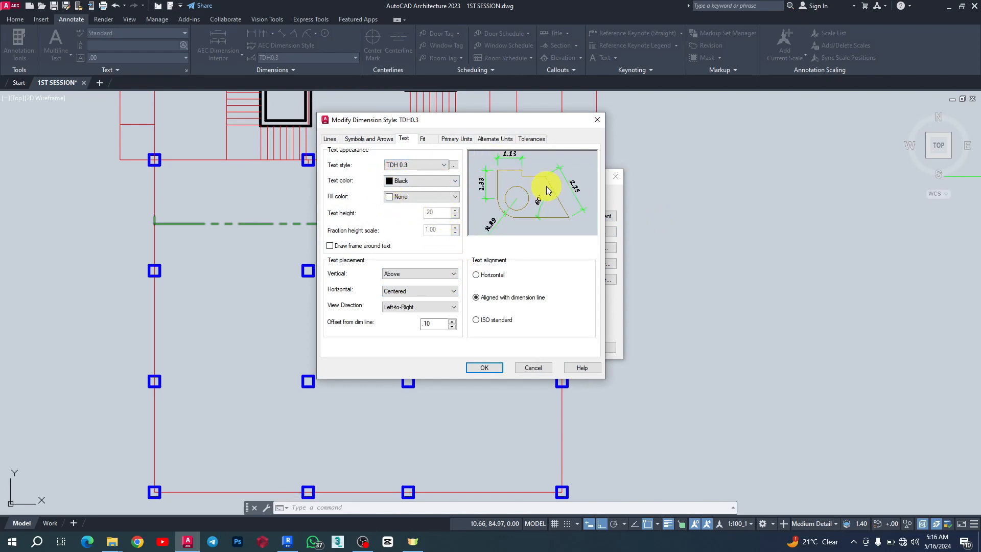
pyautogui.click(453, 166)
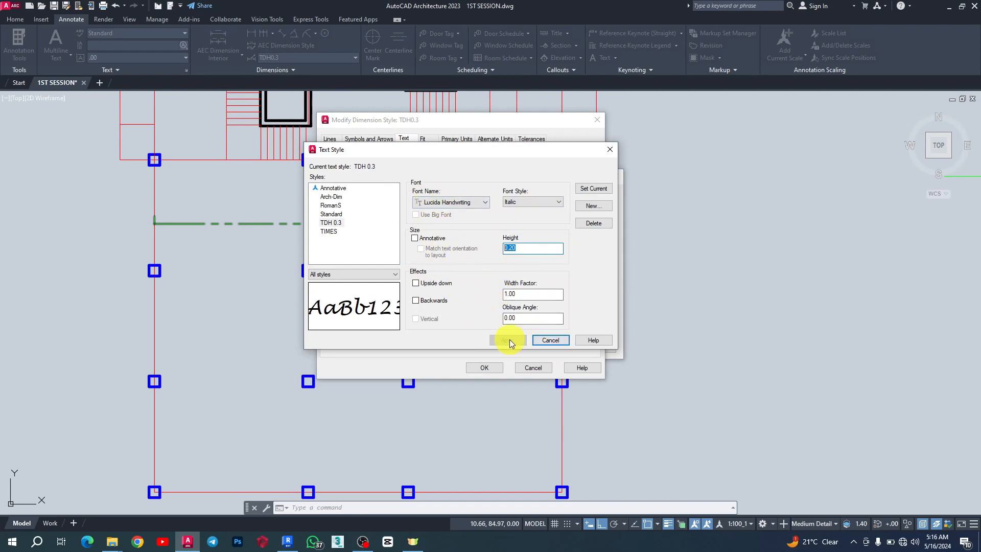
pyautogui.click(544, 342)
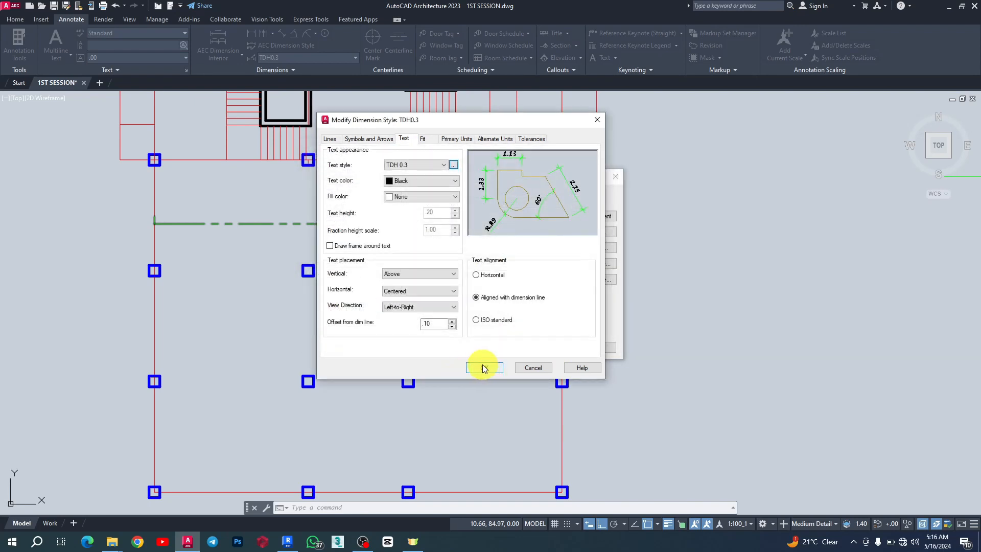
pyautogui.click(483, 368)
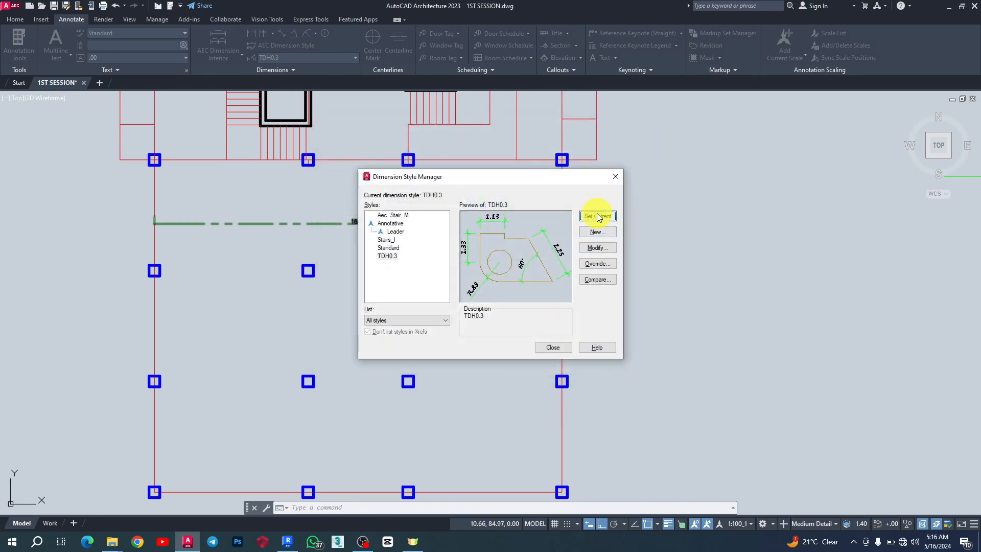
pyautogui.click(551, 347)
# Inspect the restyled text of the horizontal dimension across the uppermost floor plan and delete that dimension.
pyautogui.scroll(4, 351, 230)
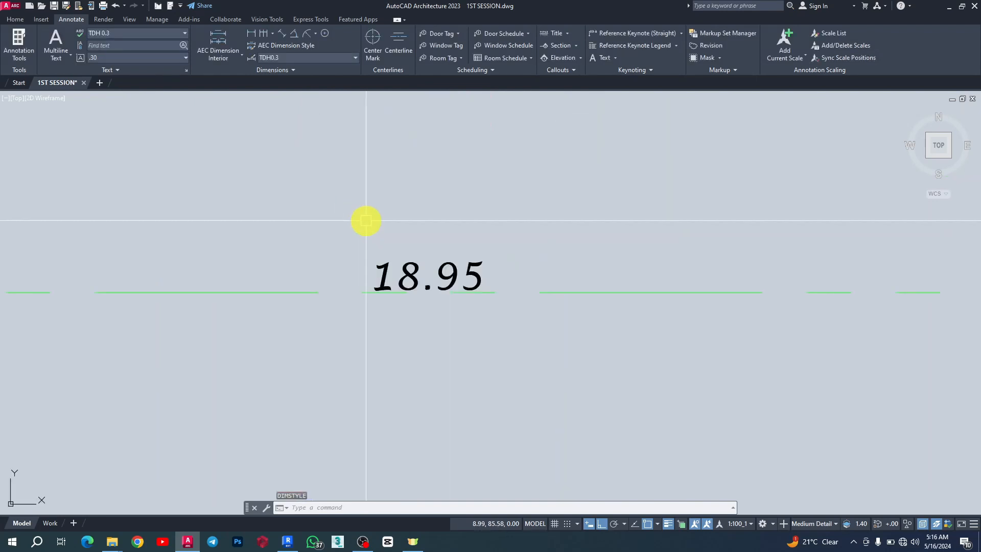
pyautogui.scroll(-5, 373, 267)
pyautogui.scroll(3, 357, 204)
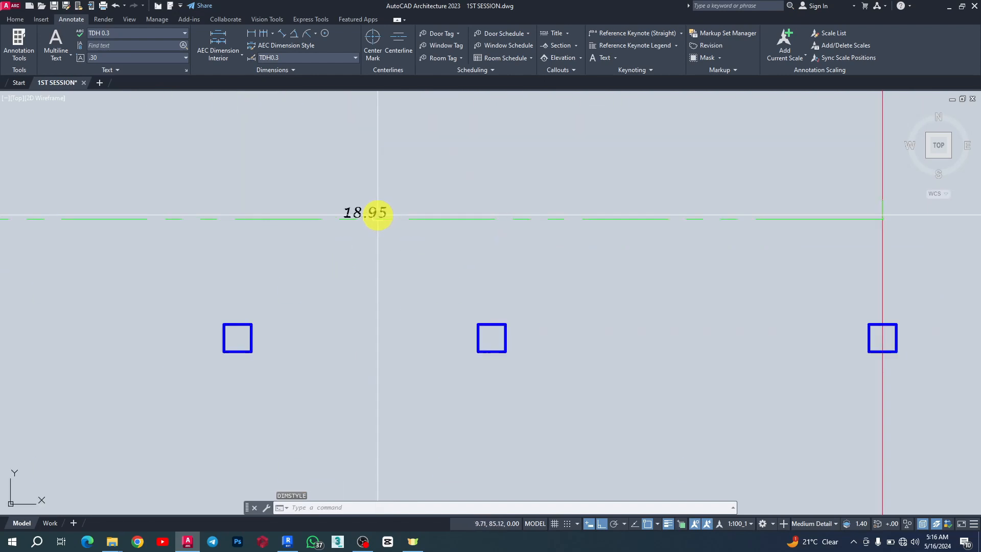
pyautogui.scroll(-3, 306, 272)
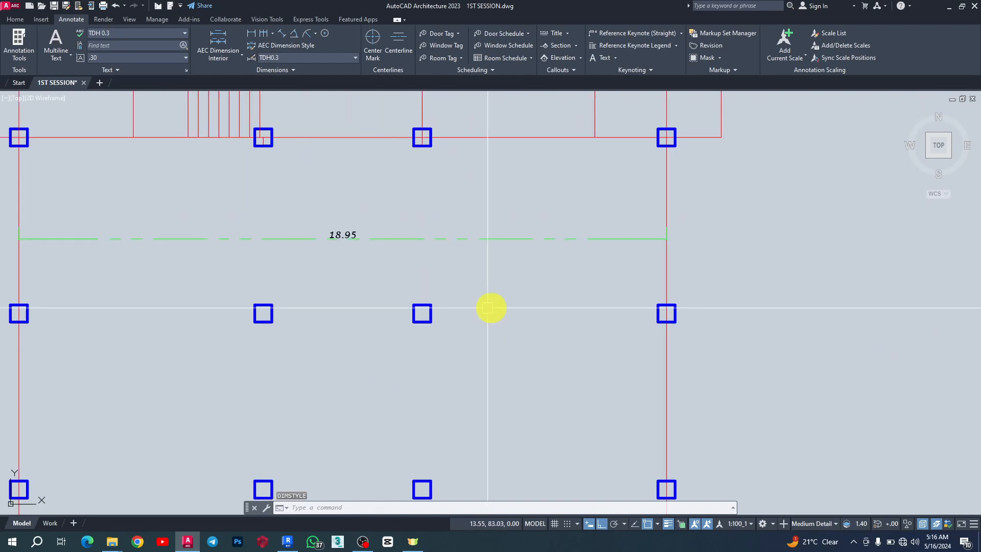
pyautogui.click(636, 244)
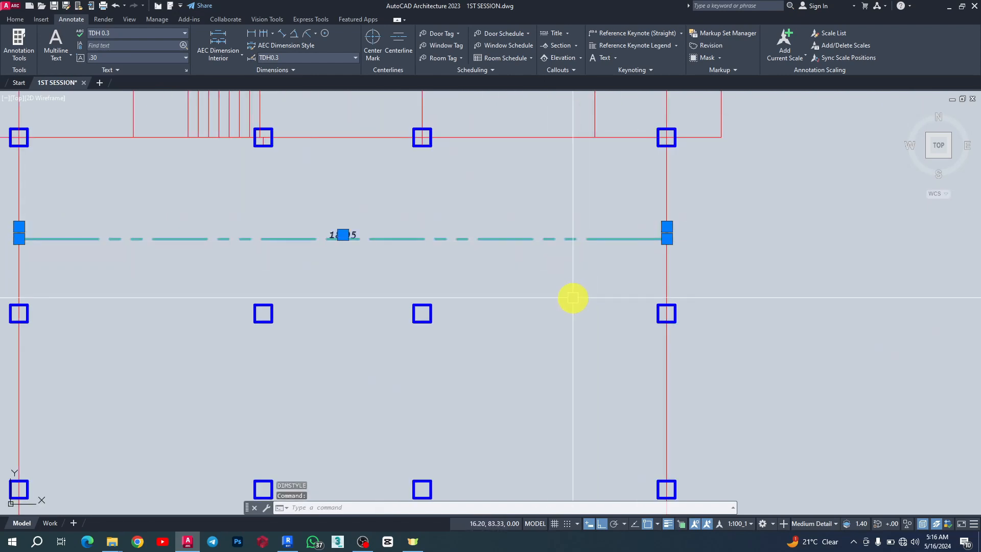
pyautogui.press('Delete')
# Copy an interior column of the uppermost floor plan straight up to the column-free grid position on its top edge.
pyautogui.scroll(-4, 324, 208)
pyautogui.scroll(2, 306, 180)
pyautogui.scroll(-2, 456, 278)
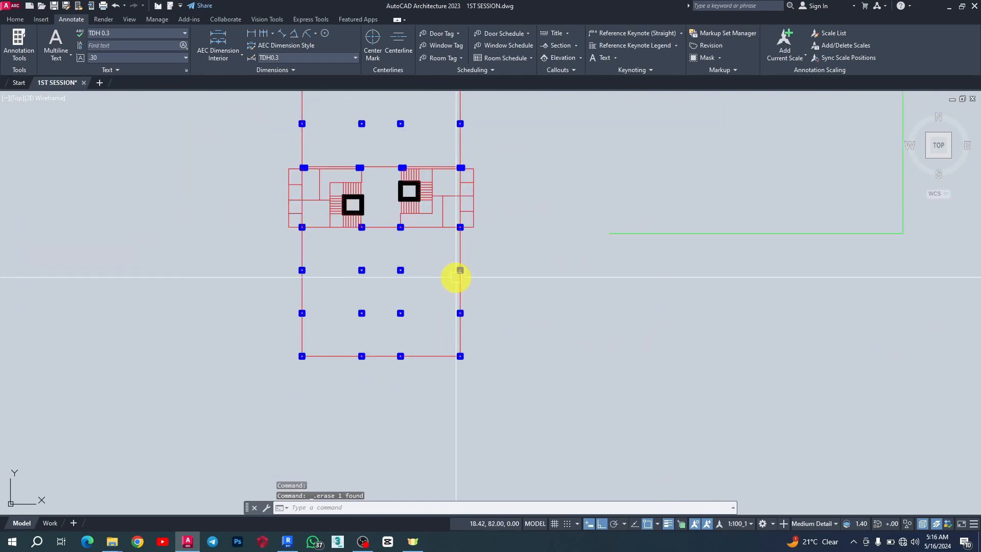
pyautogui.scroll(5, 456, 277)
pyautogui.scroll(-4, 650, 286)
pyautogui.scroll(-3, 529, 323)
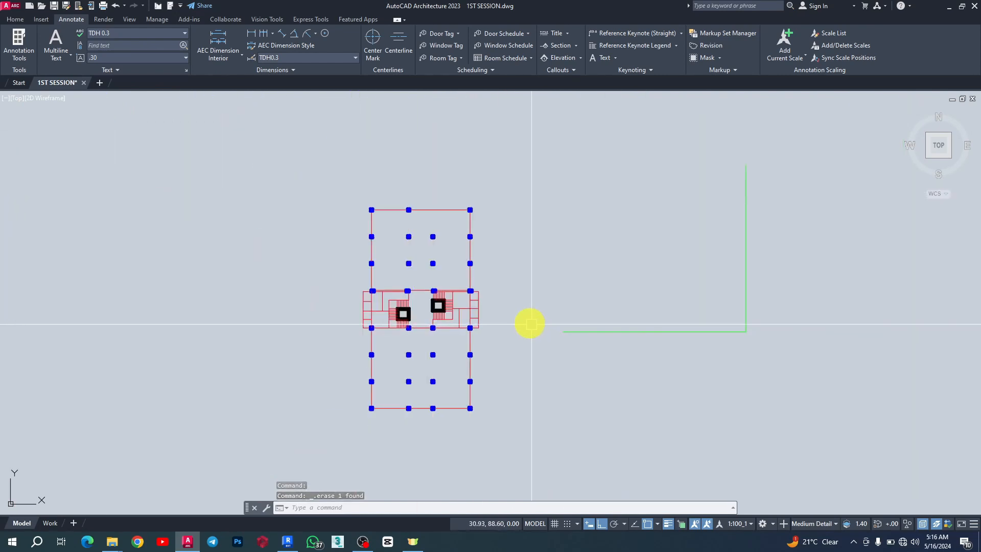
pyautogui.scroll(4, 421, 246)
pyautogui.scroll(6, 403, 134)
pyautogui.scroll(-4, 416, 277)
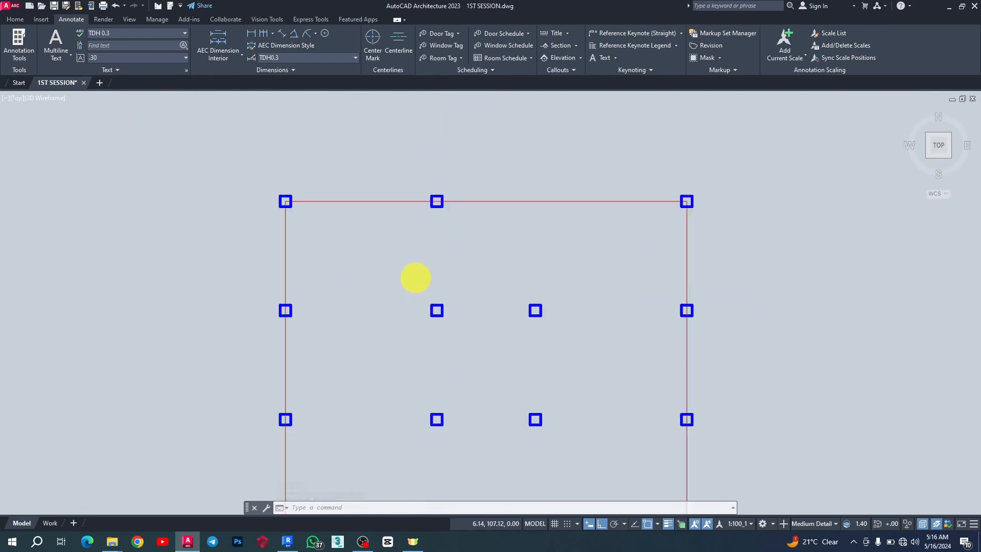
pyautogui.scroll(-2, 415, 278)
pyautogui.click(447, 288)
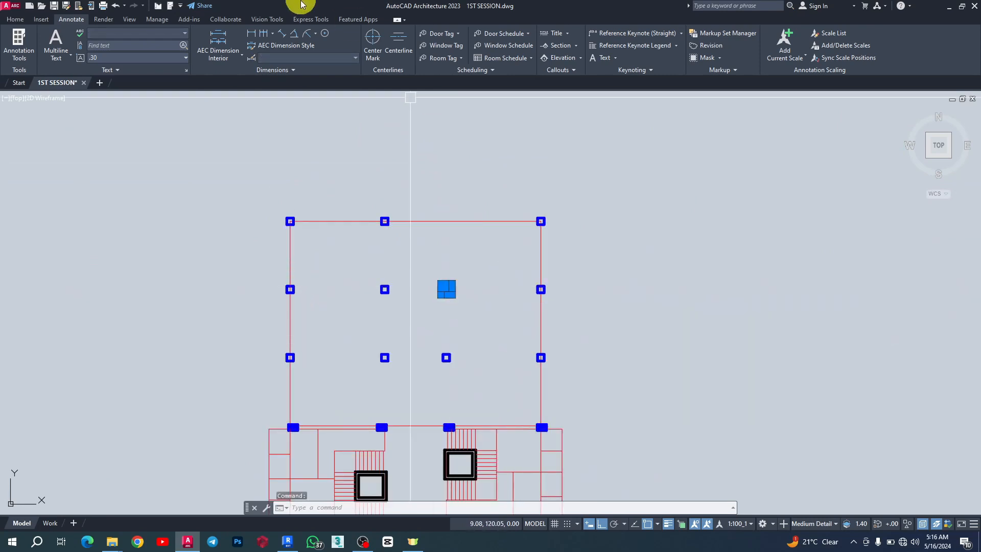
pyautogui.click(15, 20)
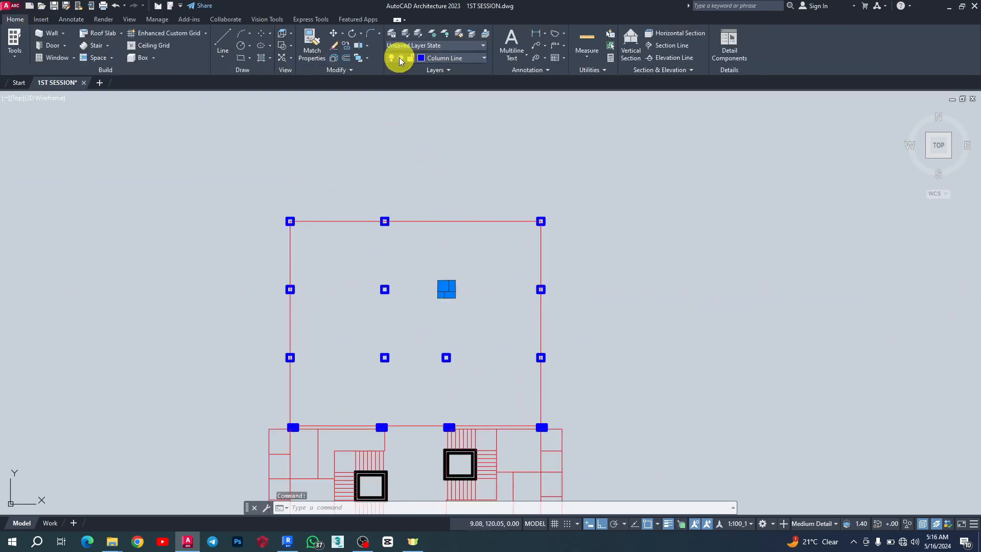
pyautogui.click(347, 52)
pyautogui.scroll(4, 440, 262)
pyautogui.click(489, 279)
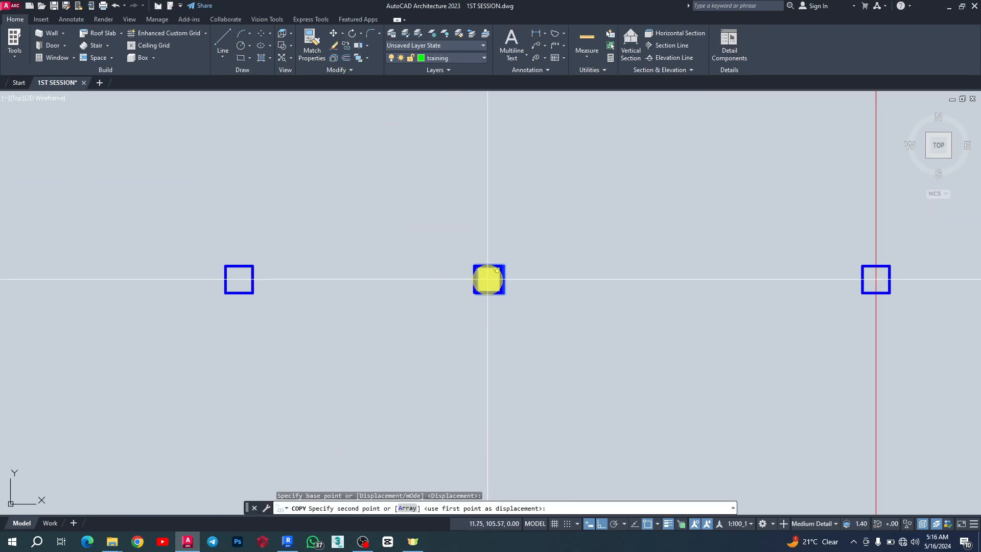
pyautogui.scroll(-4, 488, 279)
pyautogui.click(479, 278)
pyautogui.press('Escape')
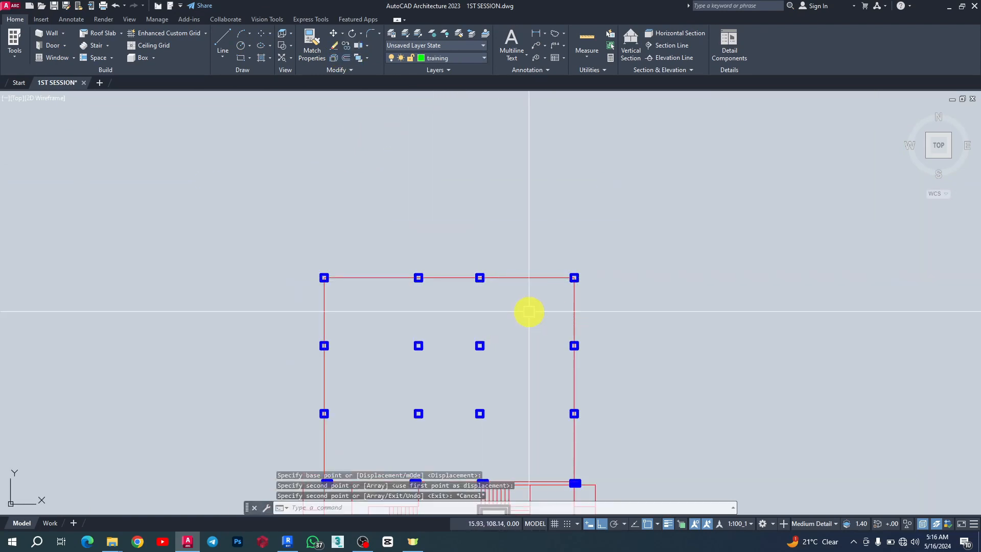
# Examine the column layout and outlines of the vertically stacked floor plans.
pyautogui.scroll(4, 460, 289)
pyautogui.scroll(-4, 507, 158)
pyautogui.scroll(-4, 506, 156)
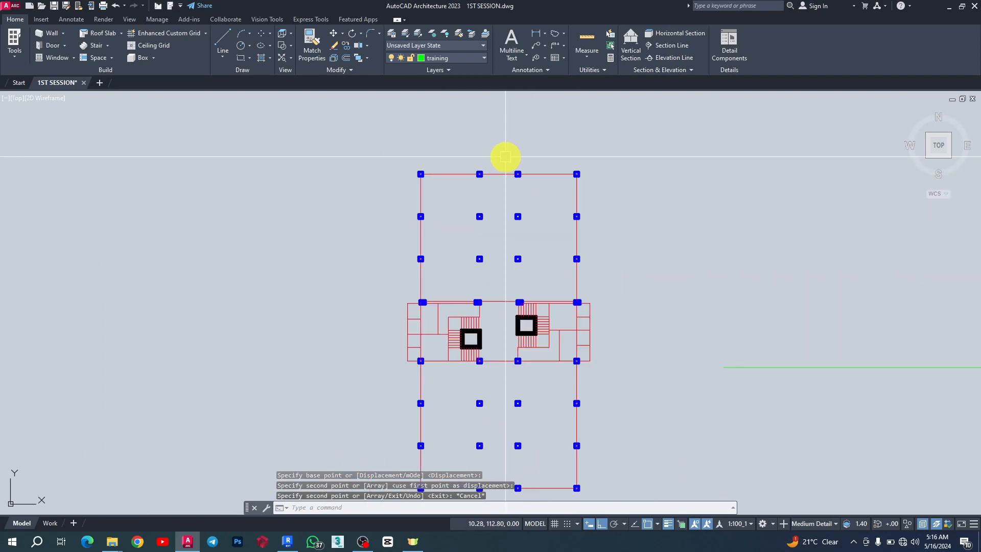
pyautogui.scroll(2, 536, 383)
pyautogui.scroll(-6, 415, 239)
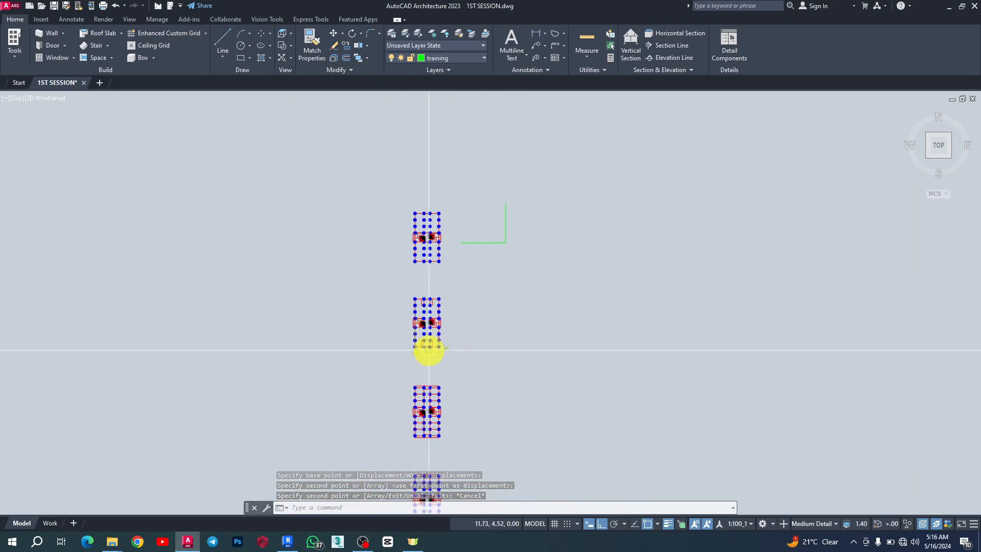
pyautogui.scroll(5, 429, 343)
pyautogui.scroll(5, 416, 333)
pyautogui.scroll(-5, 405, 219)
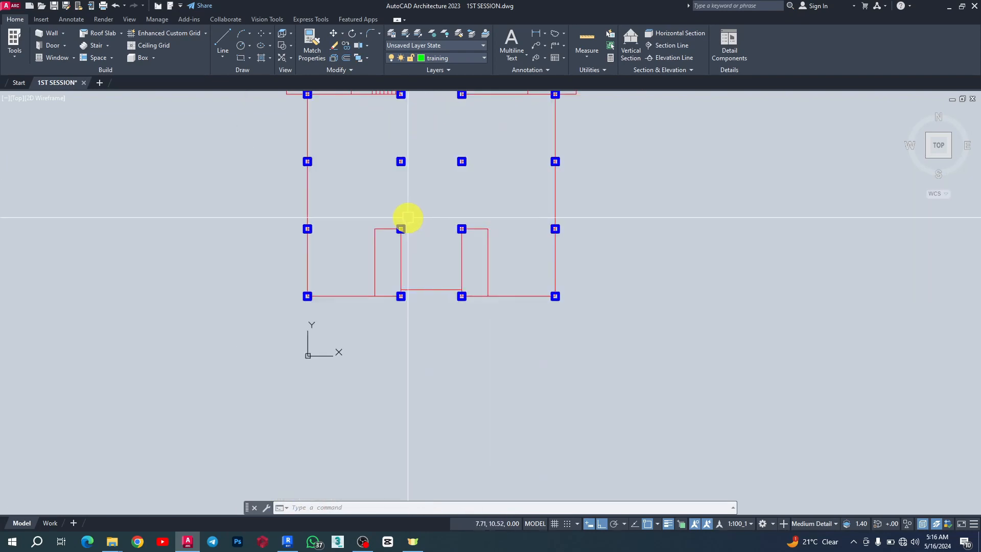
pyautogui.scroll(6, 388, 258)
pyautogui.scroll(-8, 386, 276)
pyautogui.scroll(-4, 400, 285)
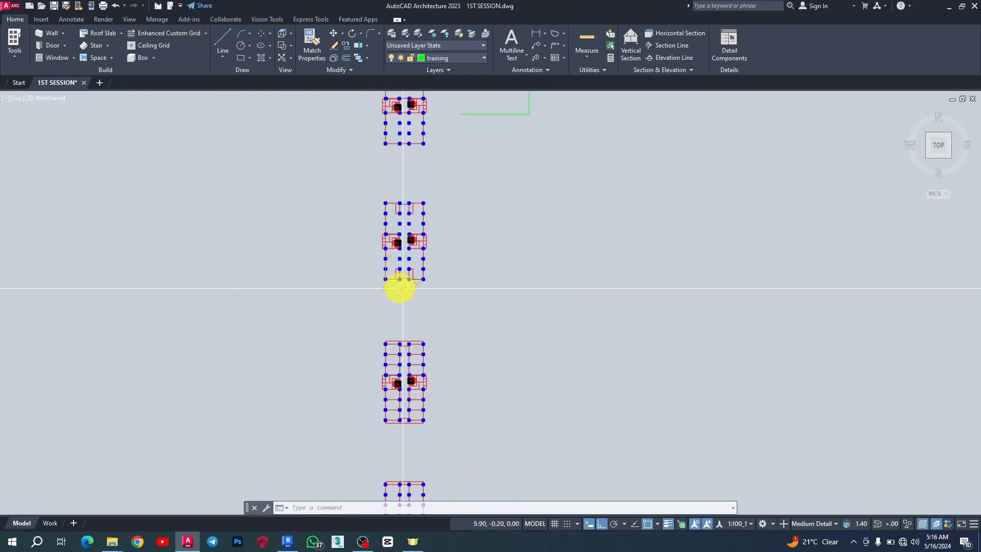
pyautogui.scroll(5, 390, 433)
pyautogui.scroll(-5, 335, 158)
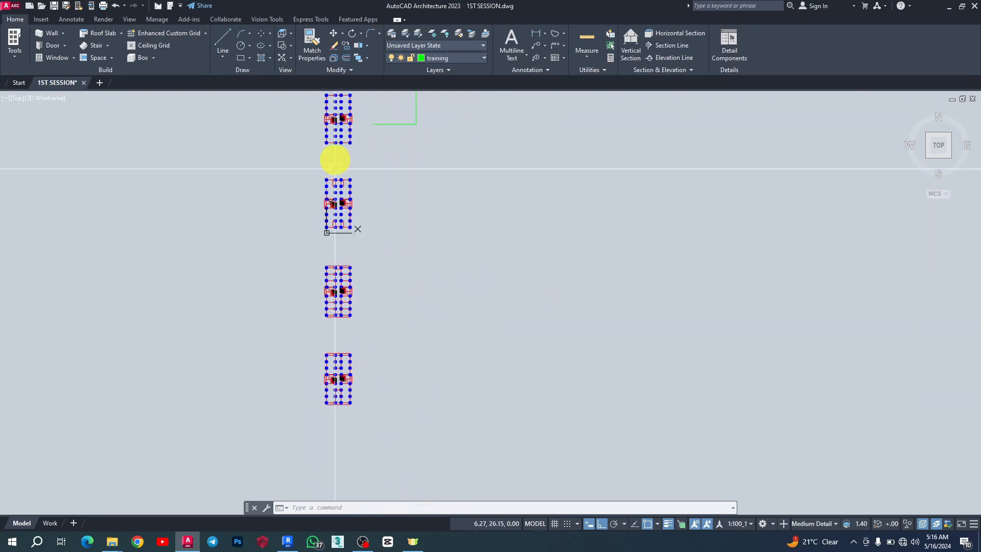
pyautogui.scroll(5, 342, 145)
pyautogui.scroll(-4, 385, 324)
# Delete the two green lines forming a corner beside the uppermost floor plan.
pyautogui.click(623, 201)
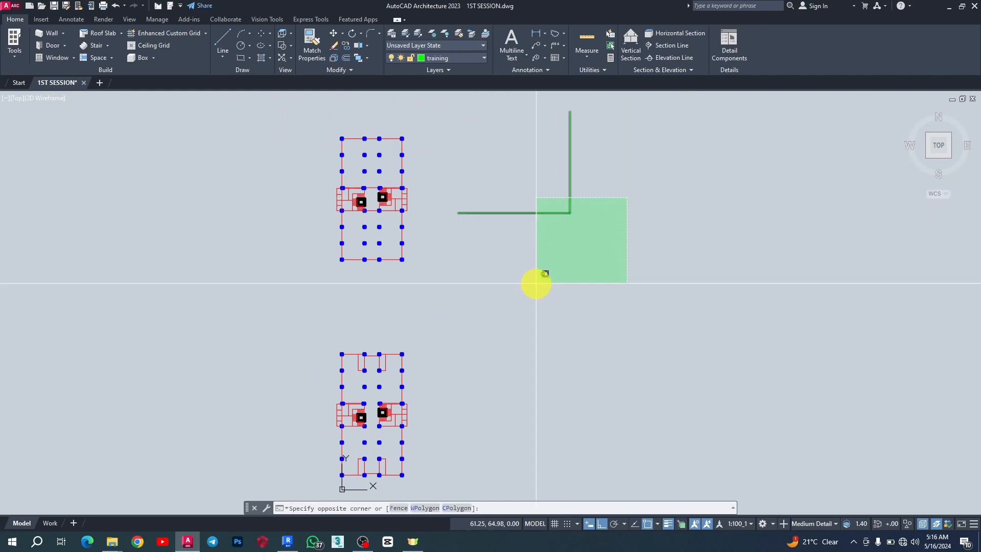
pyautogui.click(535, 285)
pyautogui.press('Delete')
# Move all four stacked floor plans together from a base point just outside the uppermost plan's lower-left corner to 0,0.
pyautogui.scroll(-5, 535, 285)
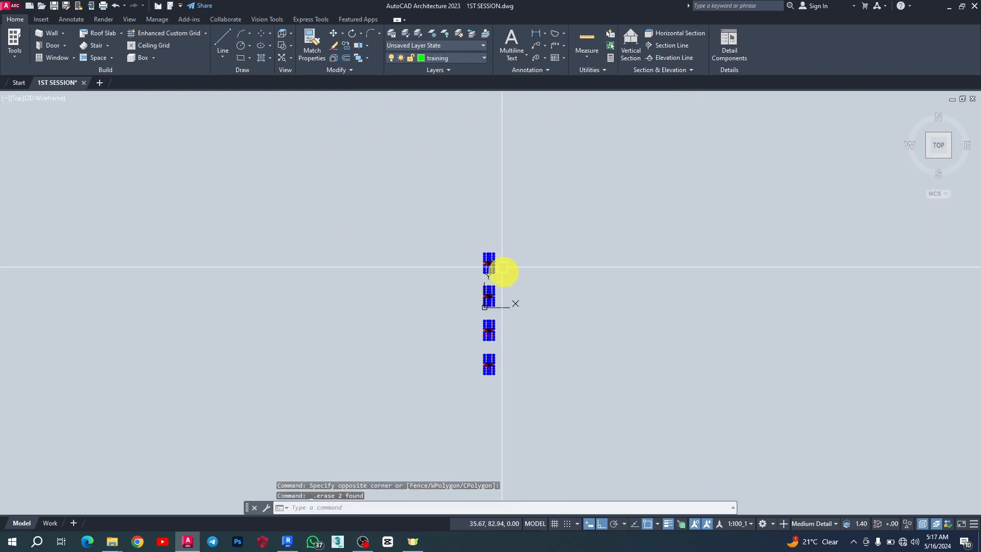
pyautogui.scroll(3, 511, 307)
pyautogui.scroll(-4, 486, 403)
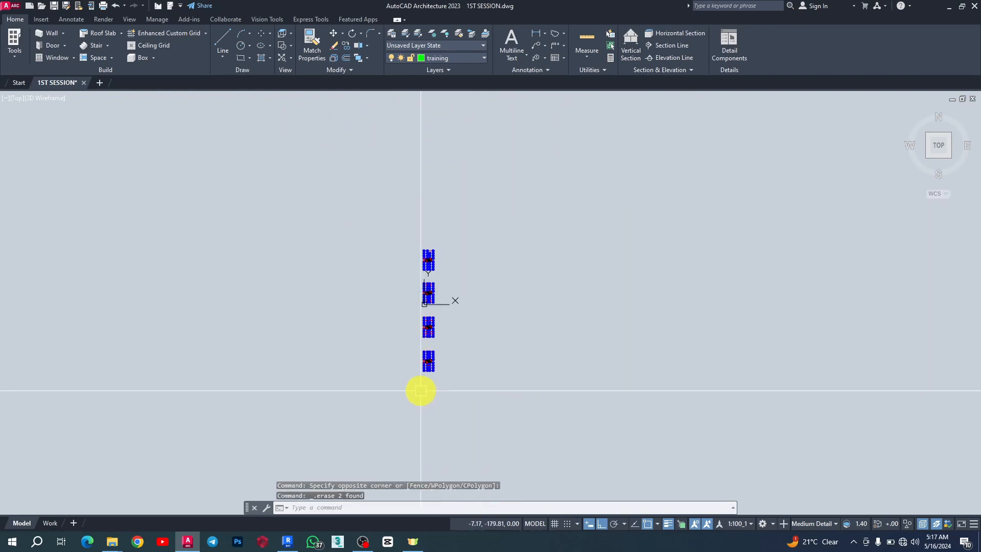
pyautogui.click(390, 193)
pyautogui.click(516, 442)
pyautogui.scroll(6, 501, 429)
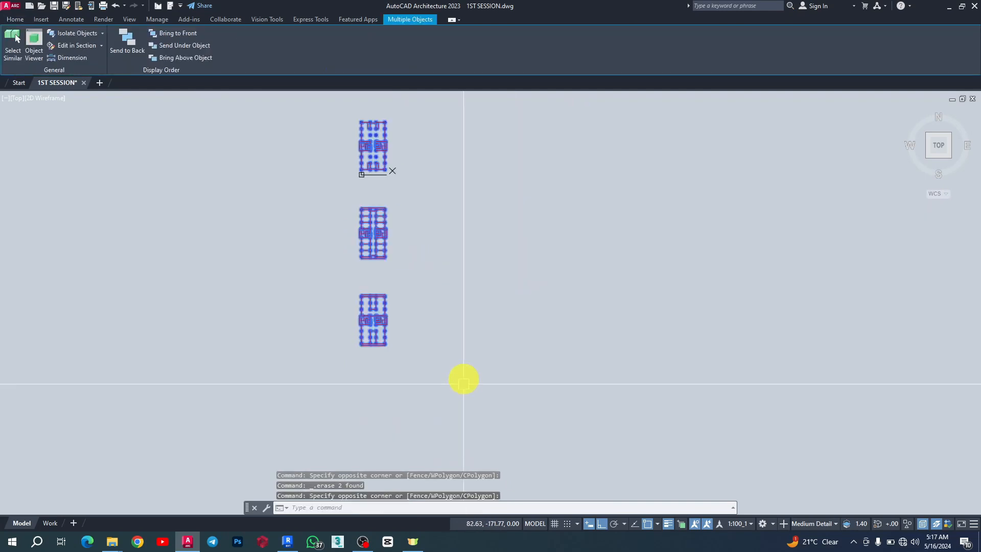
pyautogui.scroll(6, 365, 177)
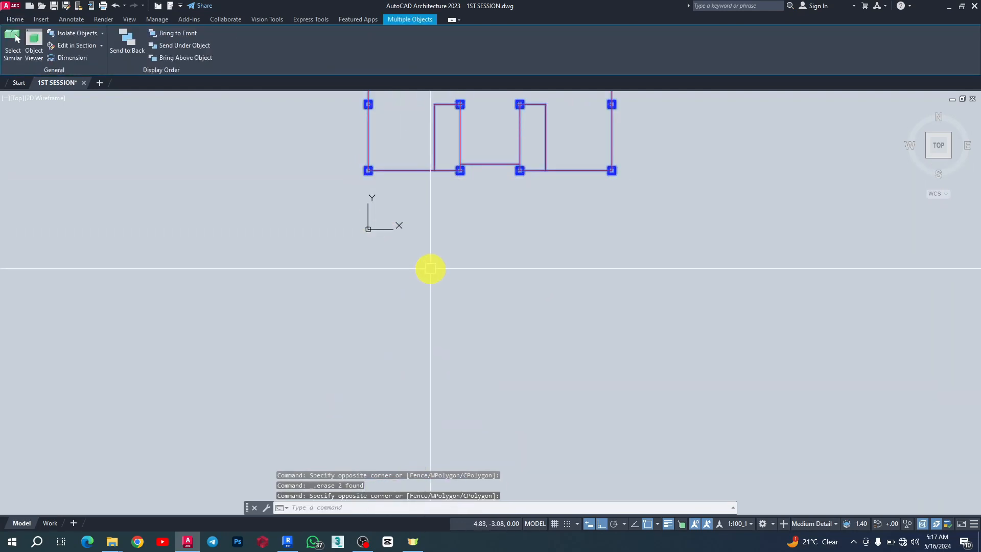
pyautogui.scroll(-2, 366, 273)
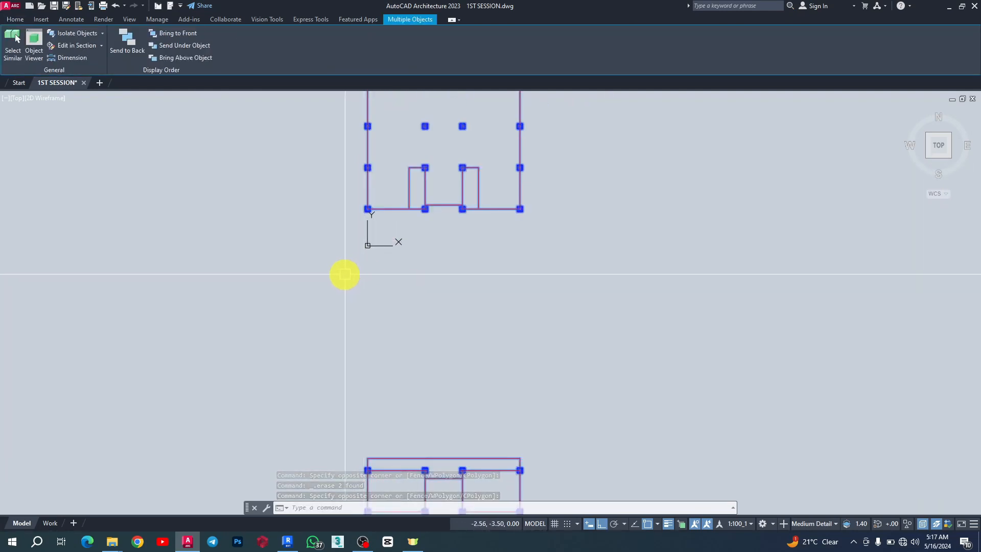
pyautogui.scroll(-4, 337, 274)
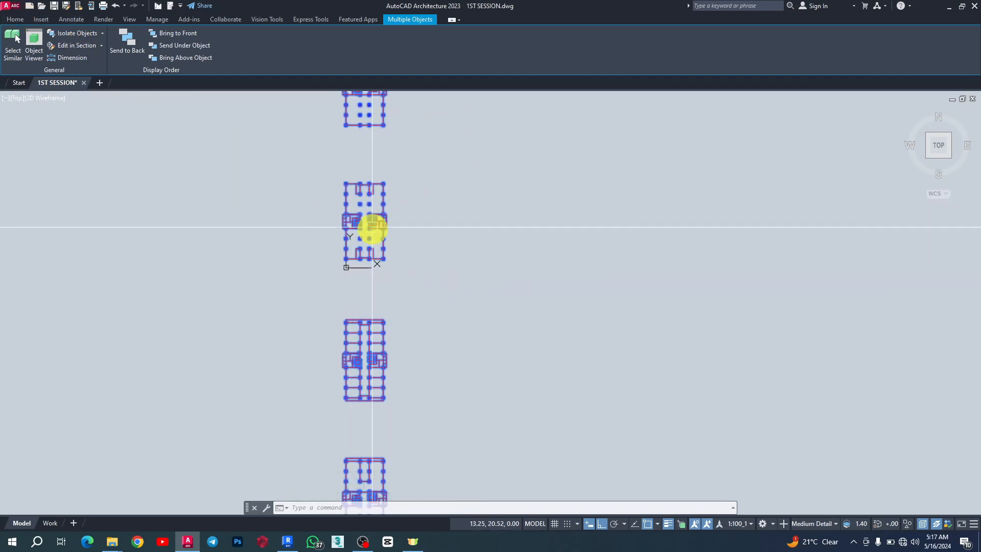
pyautogui.scroll(-2, 452, 265)
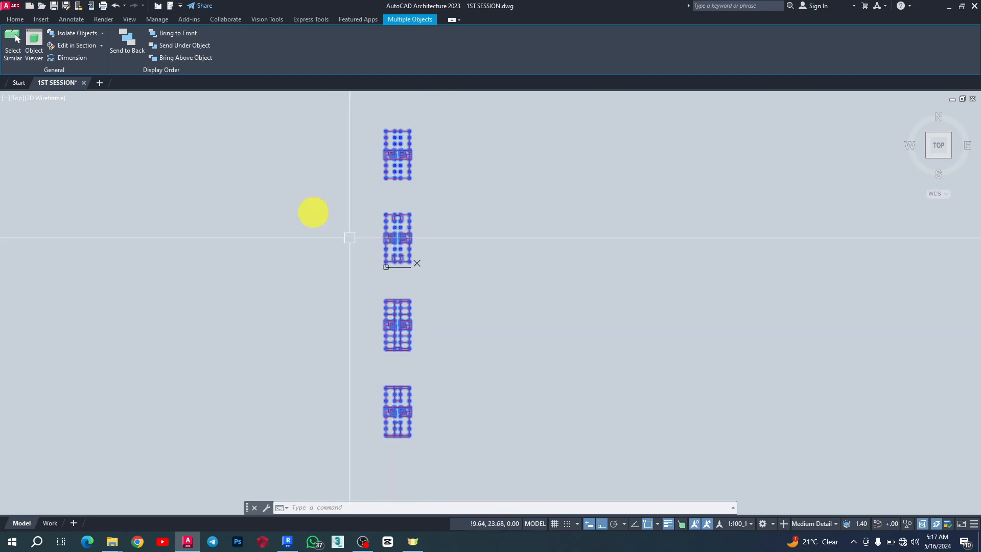
pyautogui.click(15, 19)
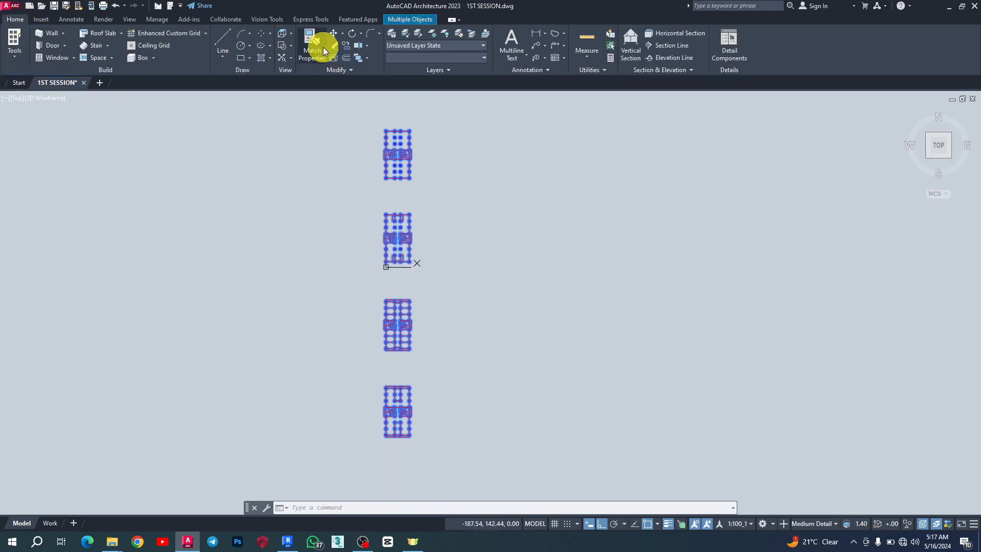
pyautogui.click(332, 32)
pyautogui.scroll(-3, 456, 335)
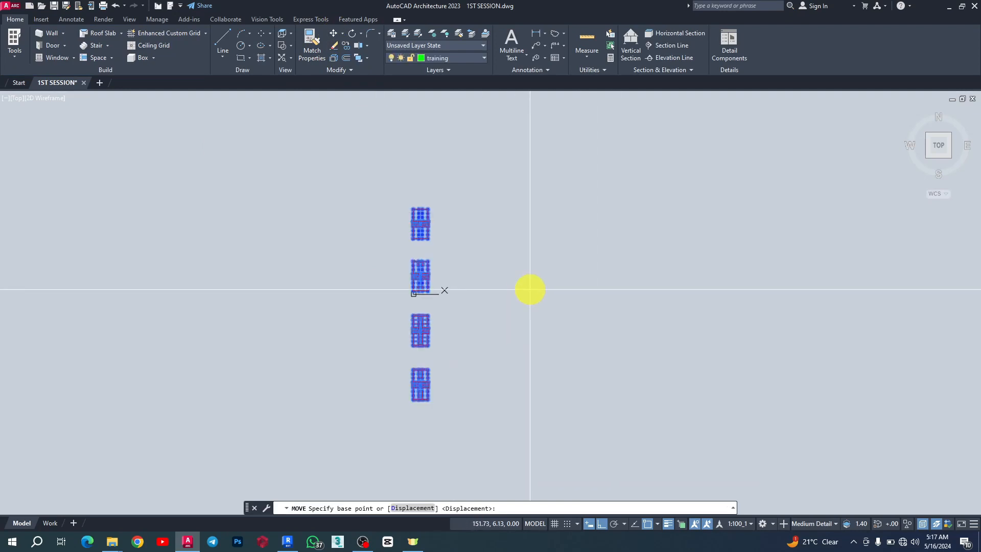
pyautogui.scroll(5, 405, 405)
pyautogui.scroll(-5, 378, 429)
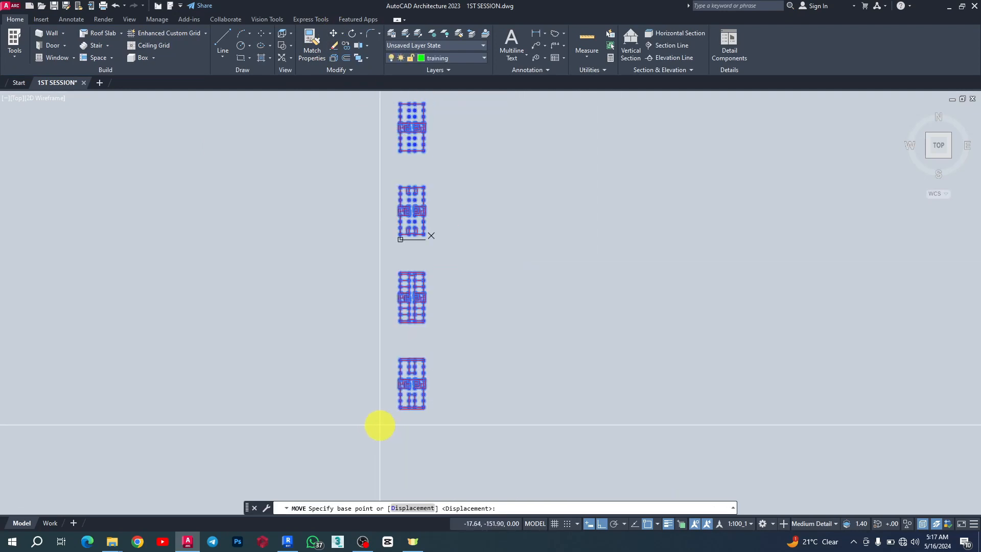
pyautogui.scroll(6, 389, 275)
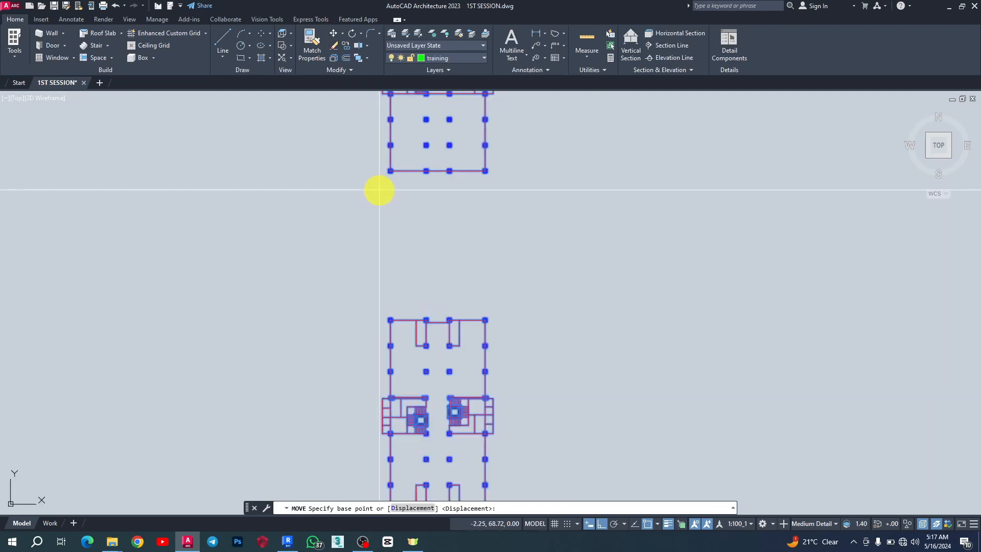
pyautogui.scroll(2, 381, 185)
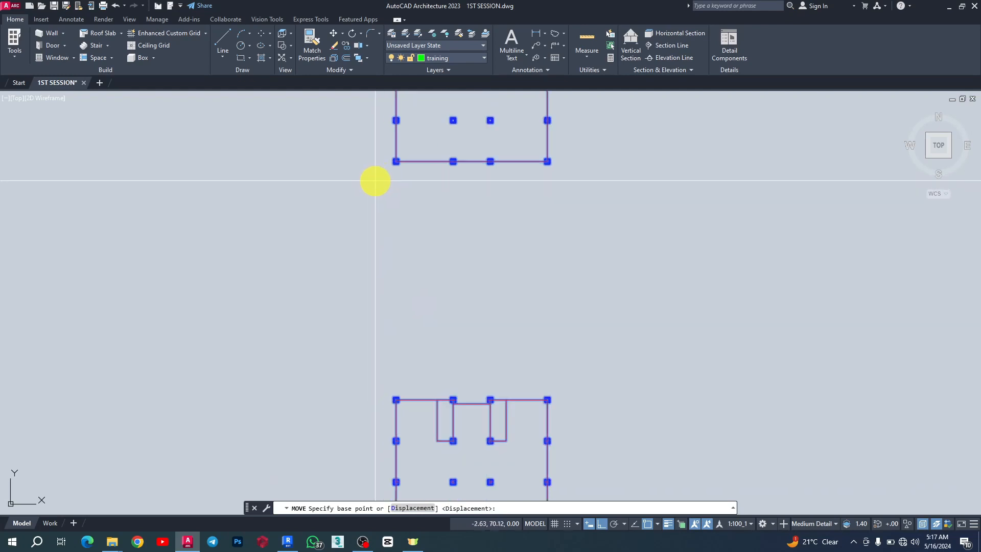
pyautogui.click(375, 181)
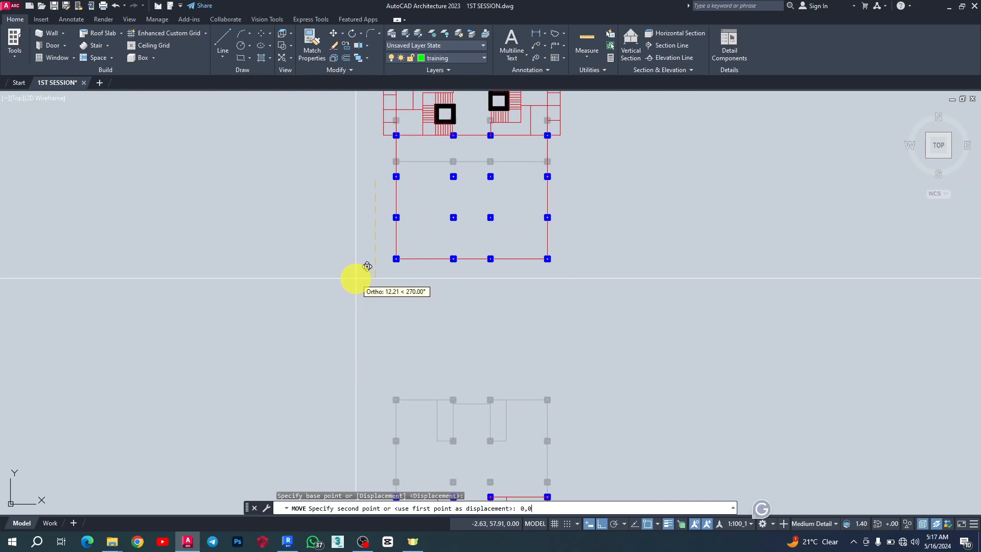
pyautogui.press('Return')
# Examine the uppermost plan's lower-left corner column relative to the origin, and the alignment of the stacked plans below it.
pyautogui.scroll(-4, 363, 253)
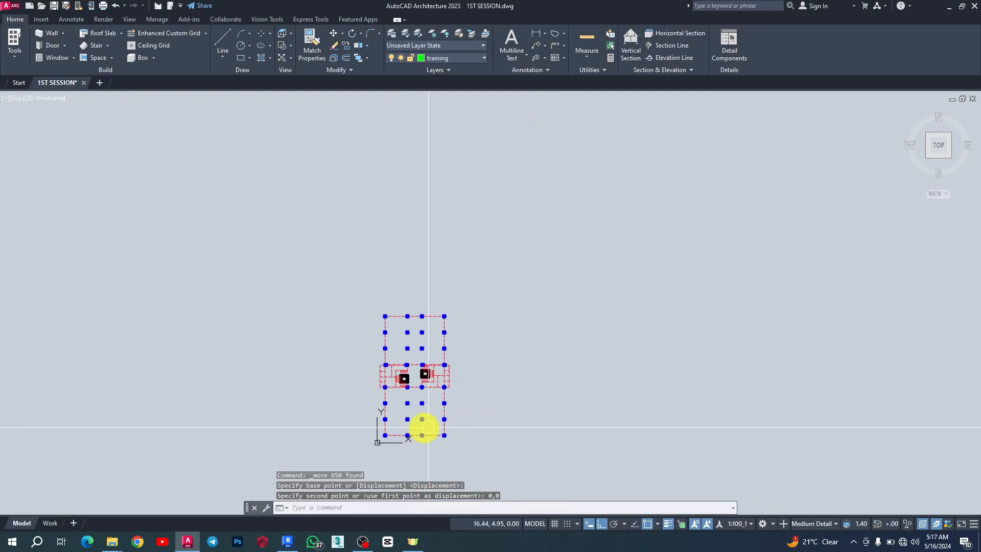
pyautogui.scroll(6, 389, 435)
pyautogui.scroll(-4, 354, 266)
pyautogui.scroll(2, 353, 285)
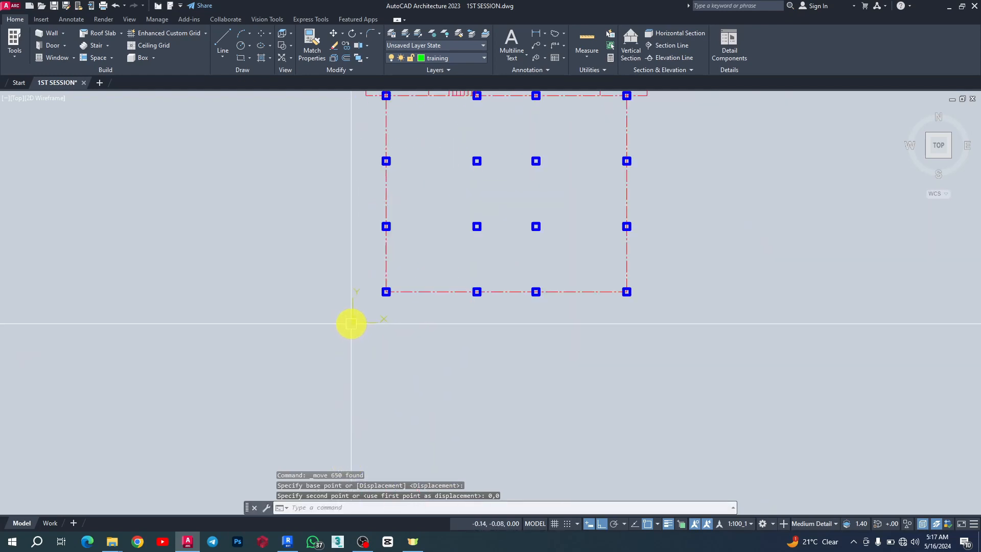
pyautogui.scroll(4, 354, 323)
pyautogui.scroll(3, 455, 265)
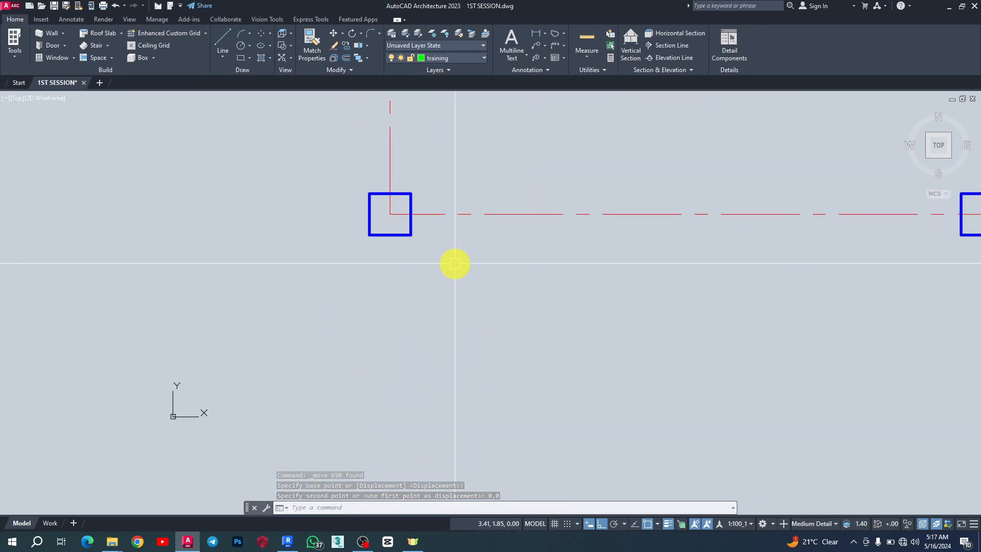
pyautogui.scroll(-7, 287, 324)
pyautogui.scroll(7, 284, 320)
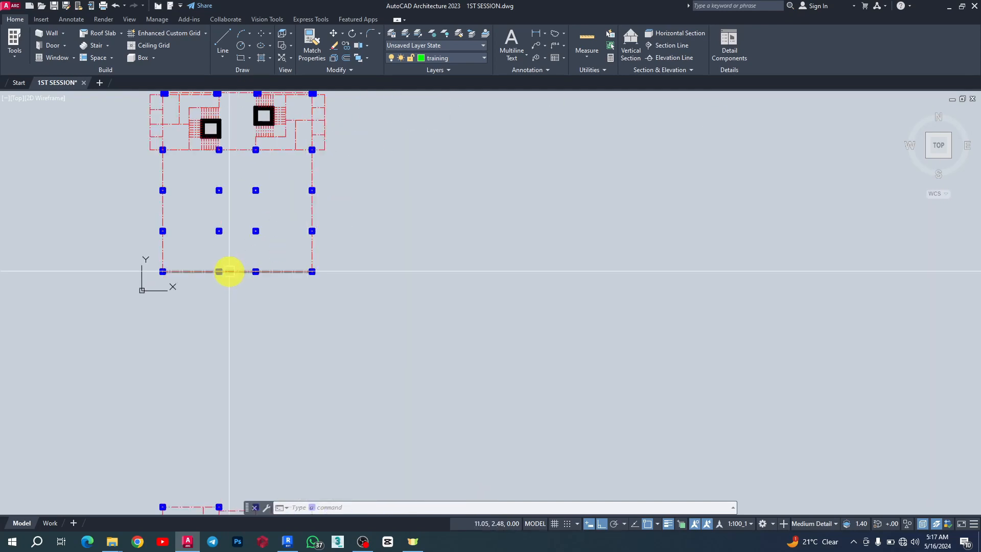
pyautogui.scroll(-2, 499, 280)
pyautogui.scroll(-2, 389, 265)
pyautogui.scroll(2, 388, 264)
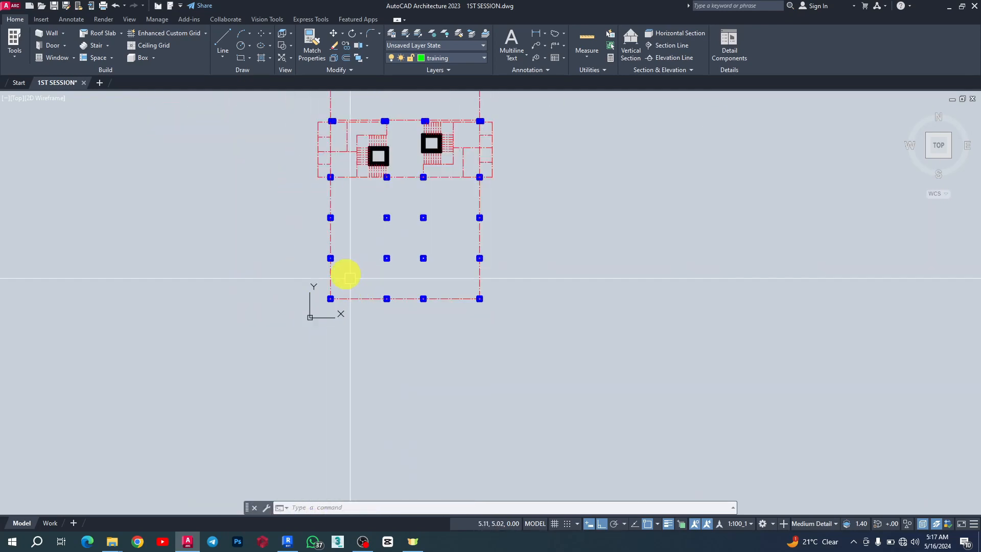
pyautogui.scroll(2, 379, 320)
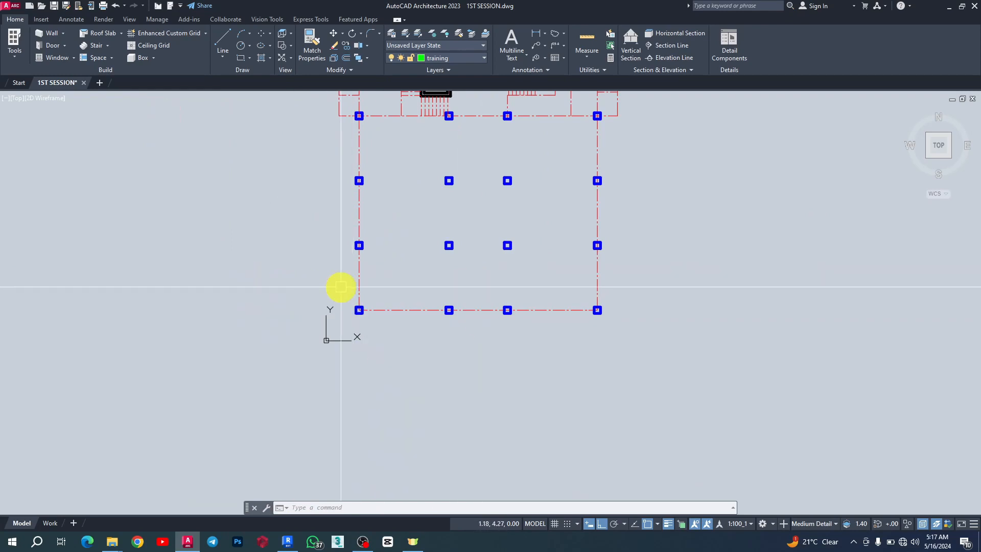
pyautogui.scroll(4, 363, 322)
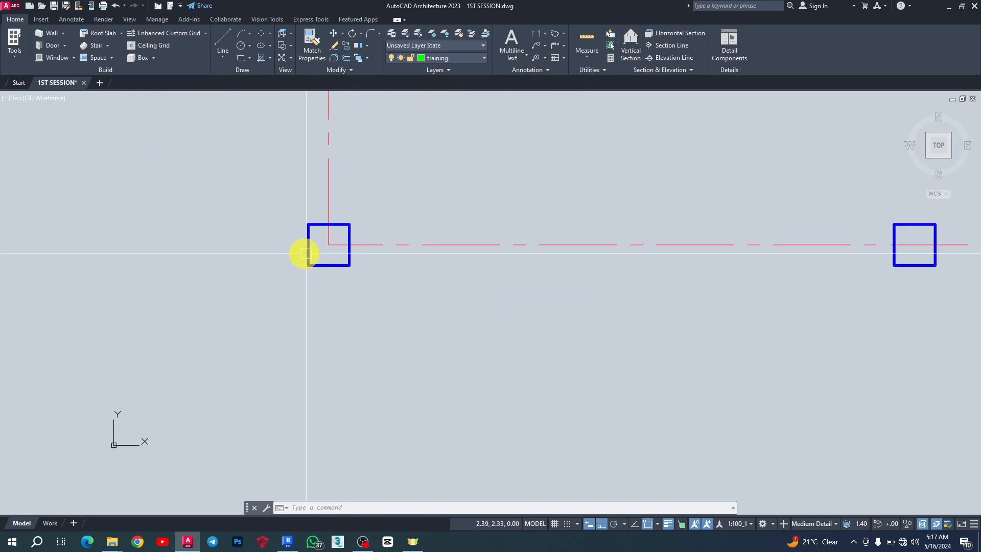
pyautogui.scroll(-6, 305, 254)
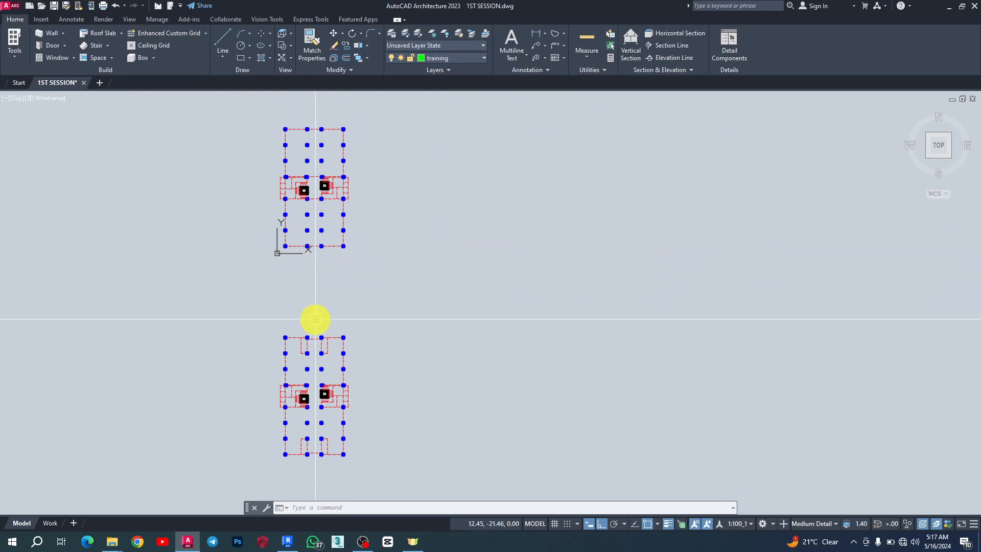
pyautogui.scroll(2, 275, 261)
pyautogui.scroll(-5, 257, 257)
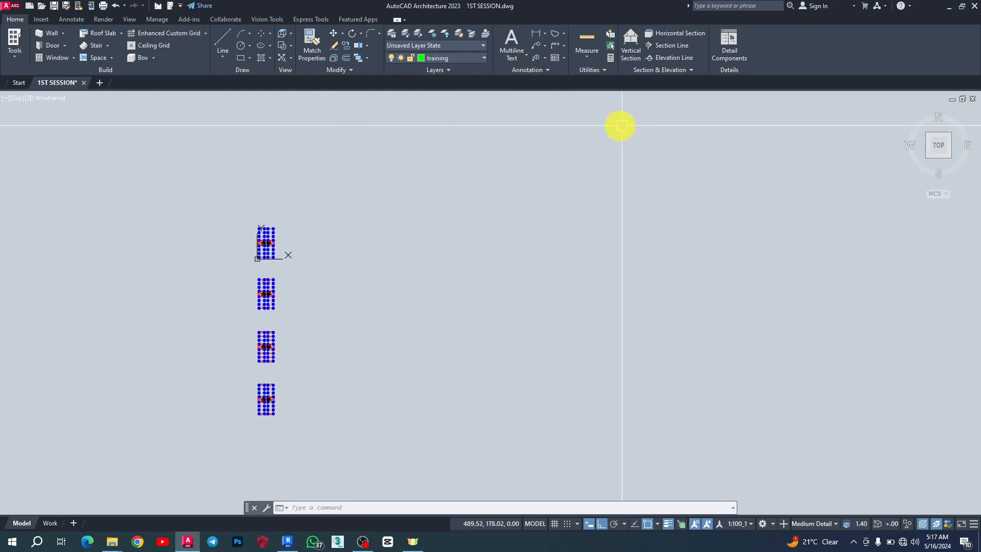
pyautogui.scroll(3, 259, 252)
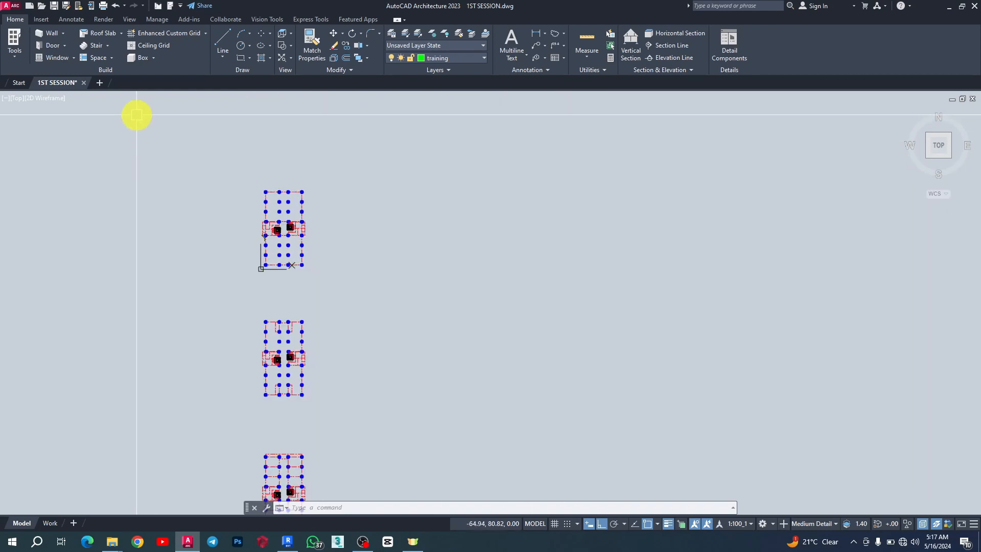
# Save the drawing, and save a copy as 1ST SESSION 1 in the YOUTUBE CONTENT folder.
pyautogui.click(53, 7)
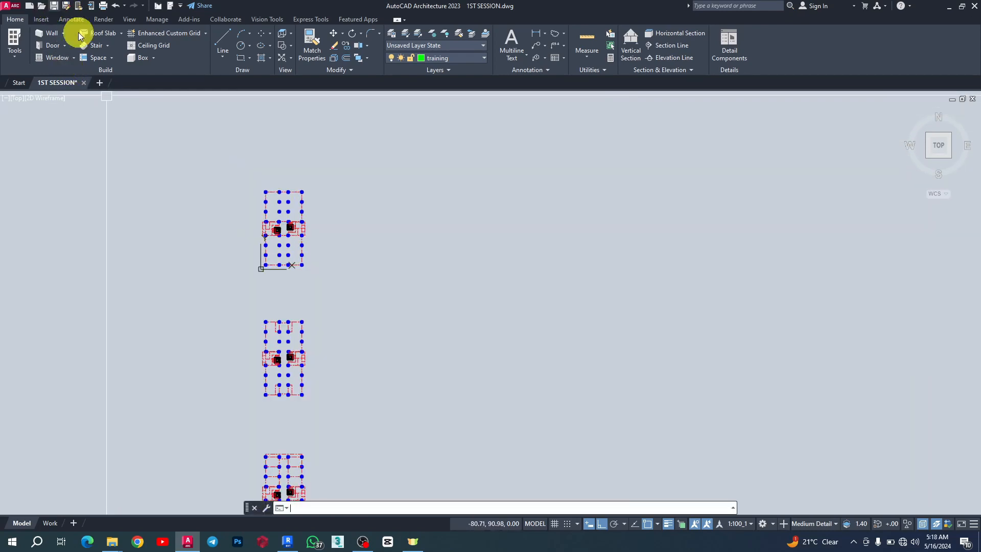
pyautogui.moveTo(82, 84)
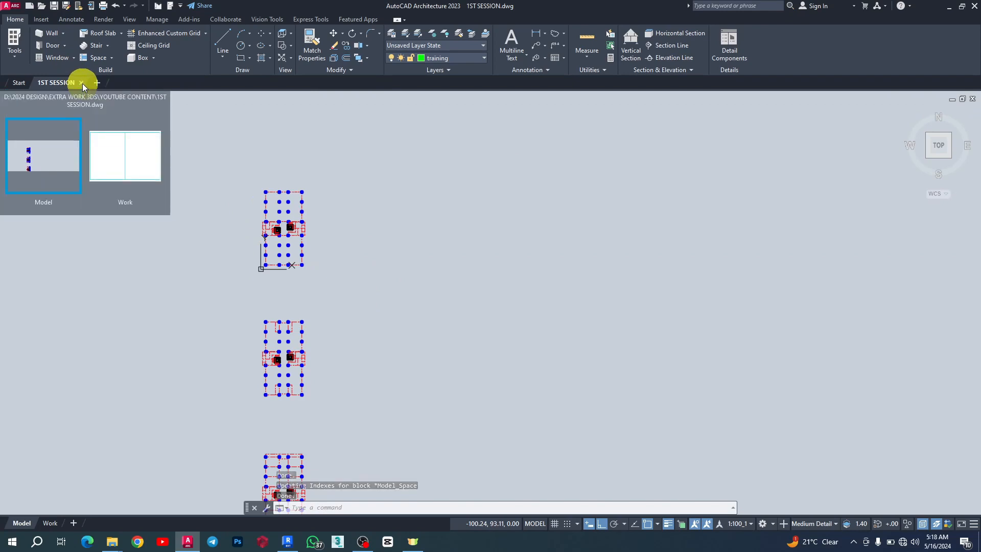
pyautogui.click(67, 7)
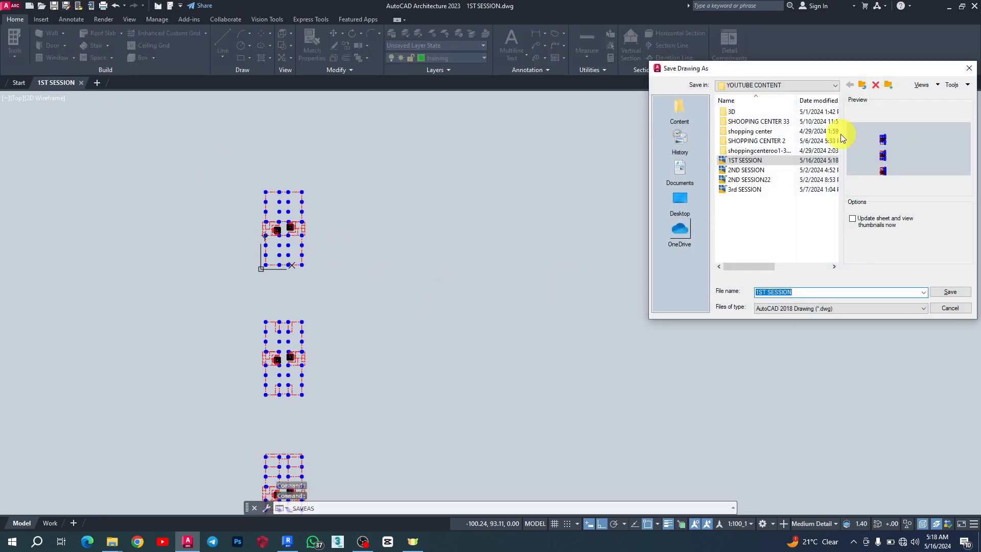
pyautogui.moveTo(811, 68); pyautogui.dragTo(624, 57)
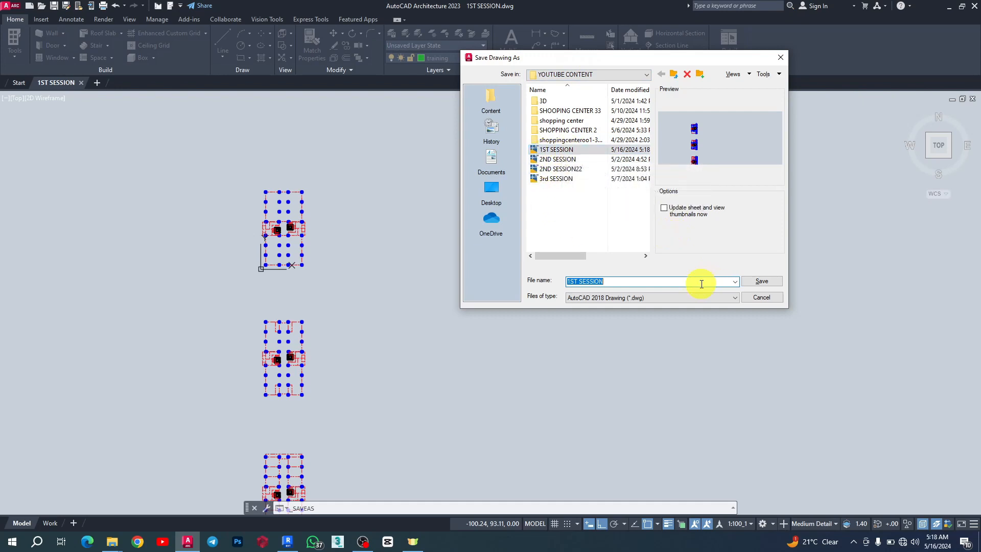
pyautogui.click(765, 281)
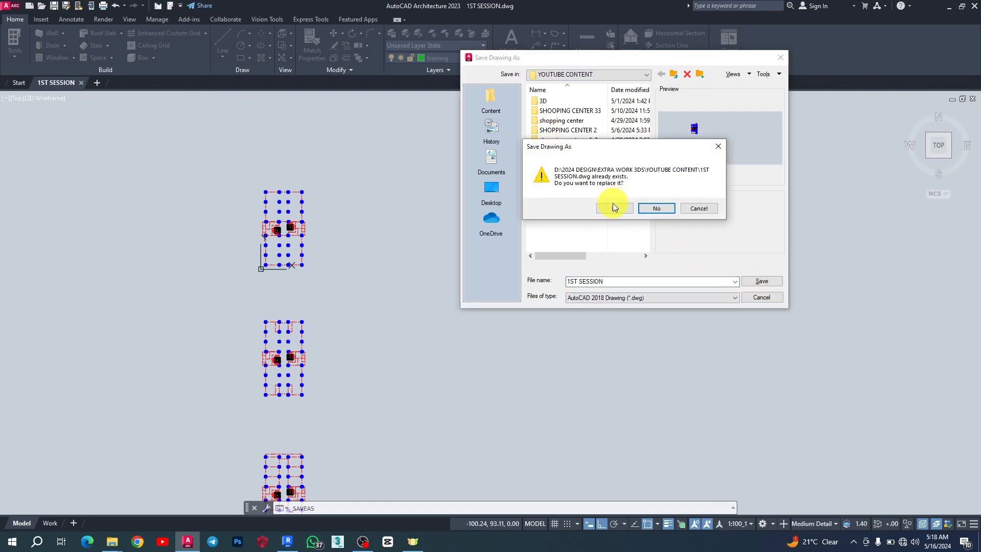
pyautogui.click(718, 147)
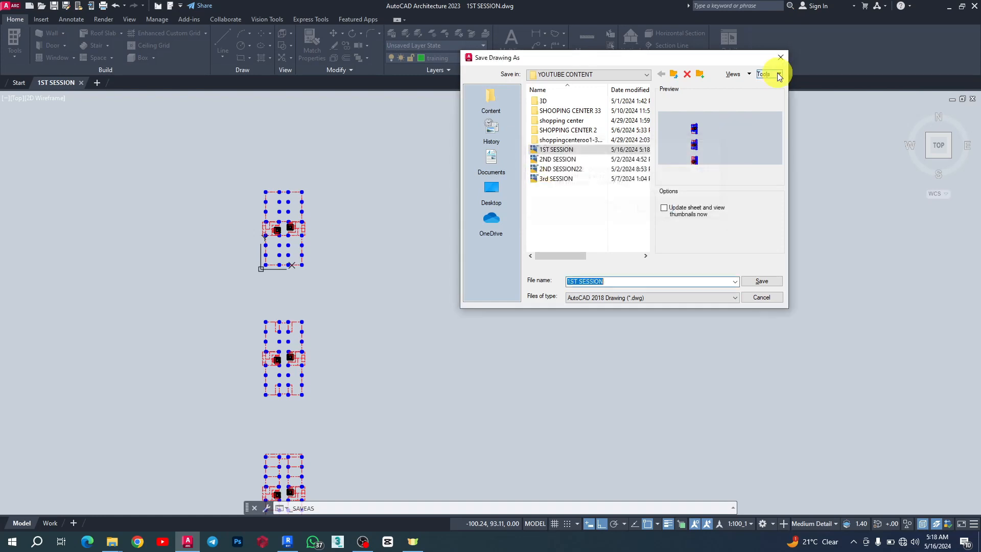
pyautogui.click(614, 282)
pyautogui.click(761, 281)
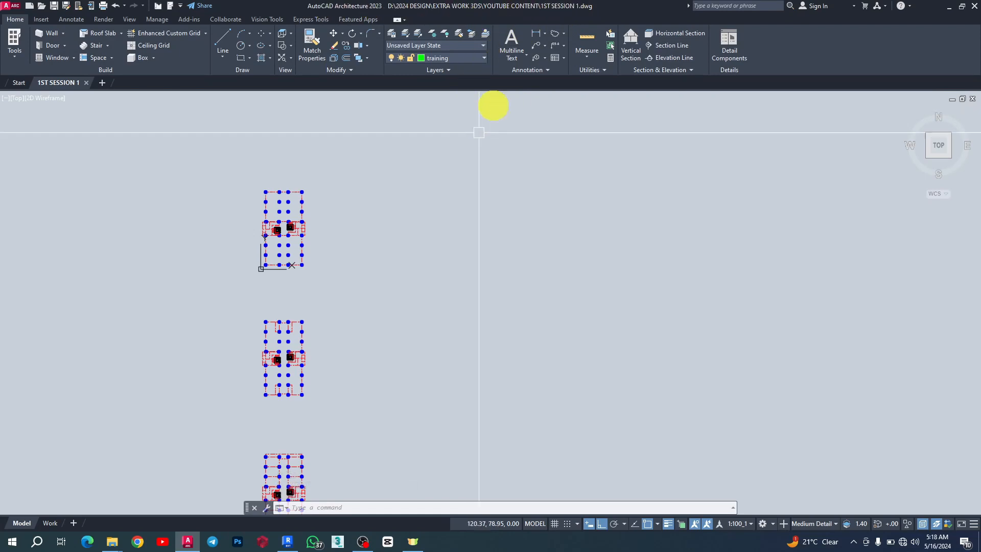
# Close the 1ST SESSION 1 drawing and exit AutoCAD Architecture.
pyautogui.scroll(-6, 327, 268)
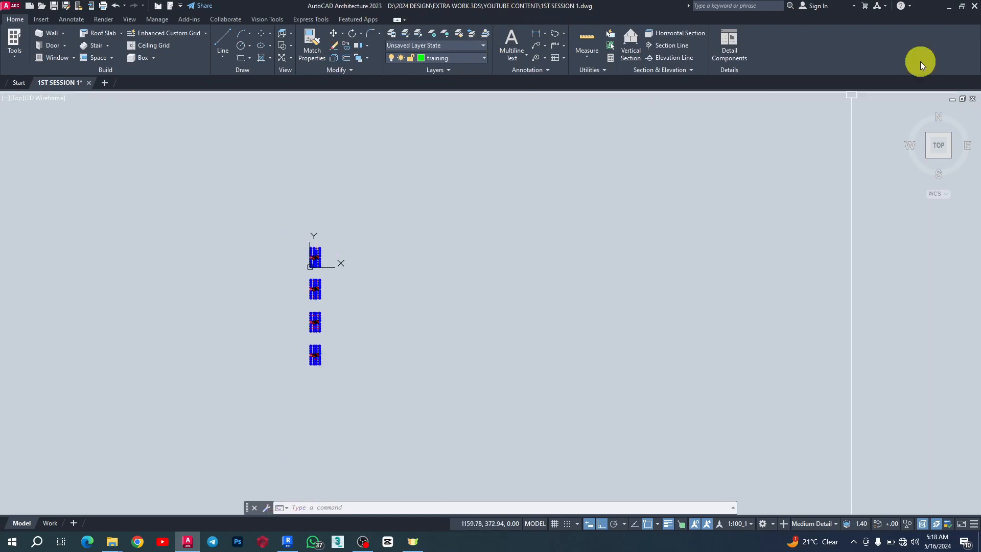
pyautogui.click(974, 7)
pyautogui.click(484, 292)
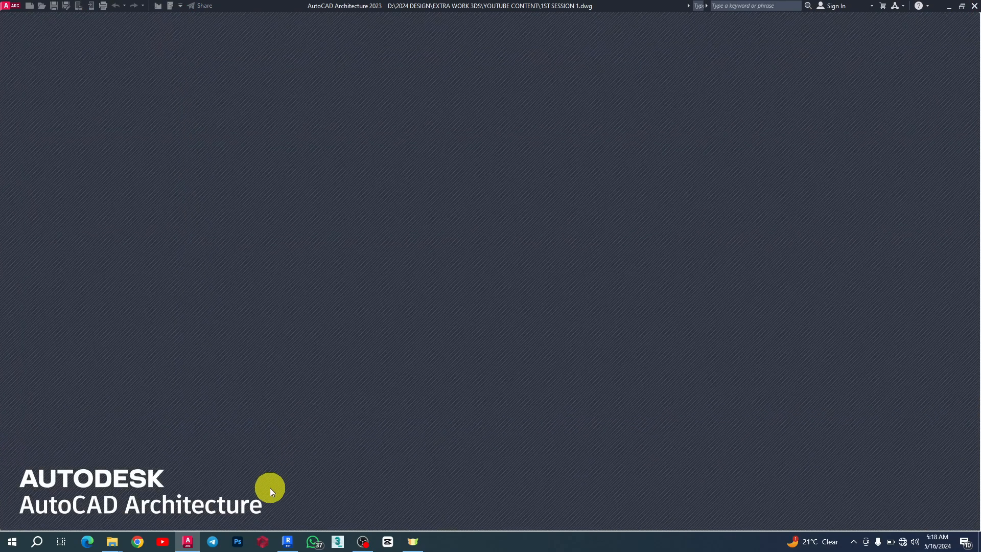
# Switch to Revit 2023.
pyautogui.click(288, 542)
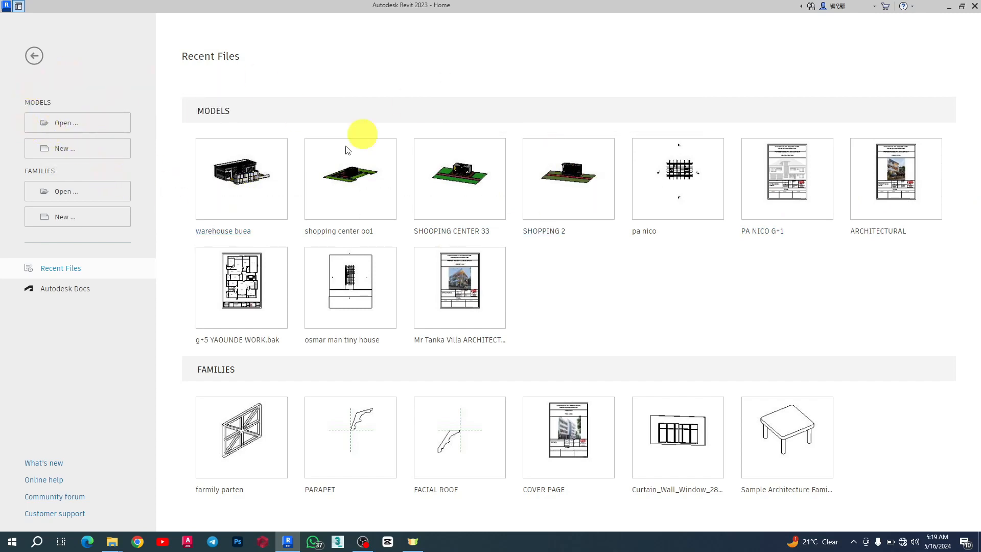
pyautogui.click(64, 128)
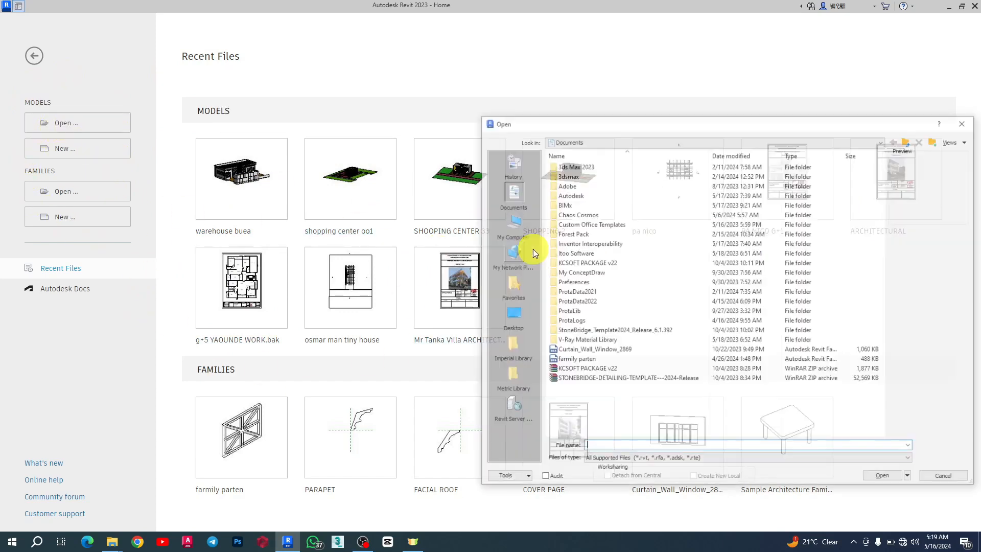
pyautogui.moveTo(692, 125); pyautogui.dragTo(496, 67)
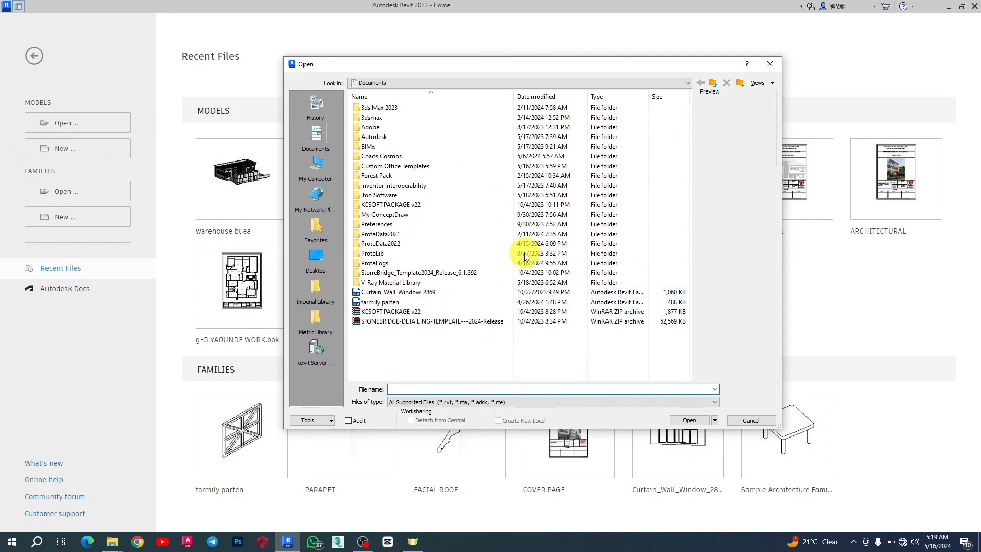
pyautogui.click(770, 64)
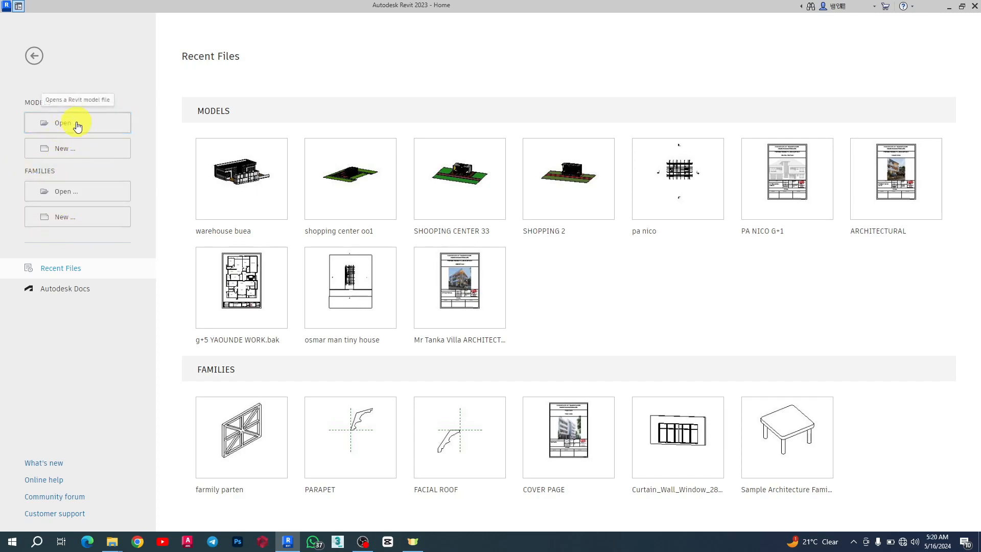
# Create a new project from the TEA TEMPLATE2023 template file.
pyautogui.click(72, 152)
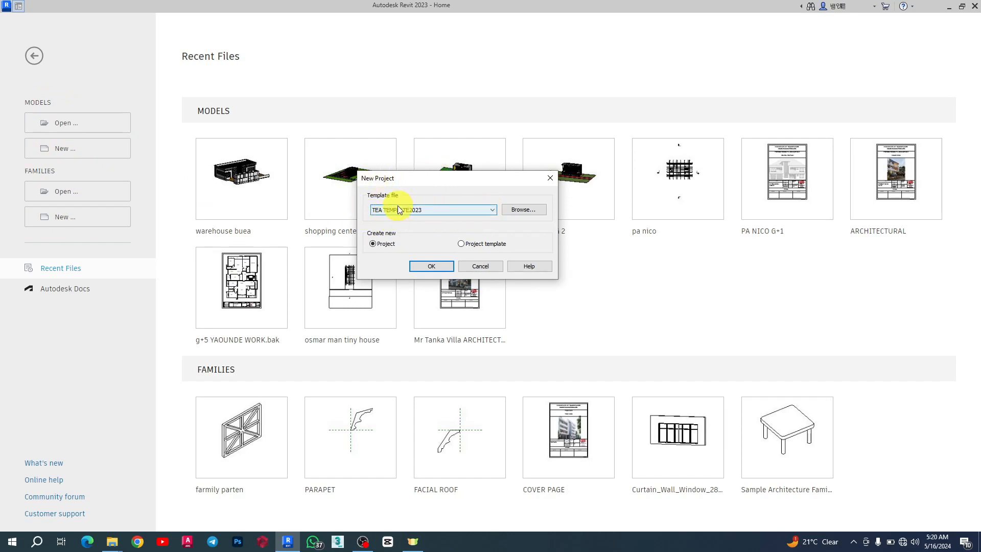
pyautogui.click(492, 210)
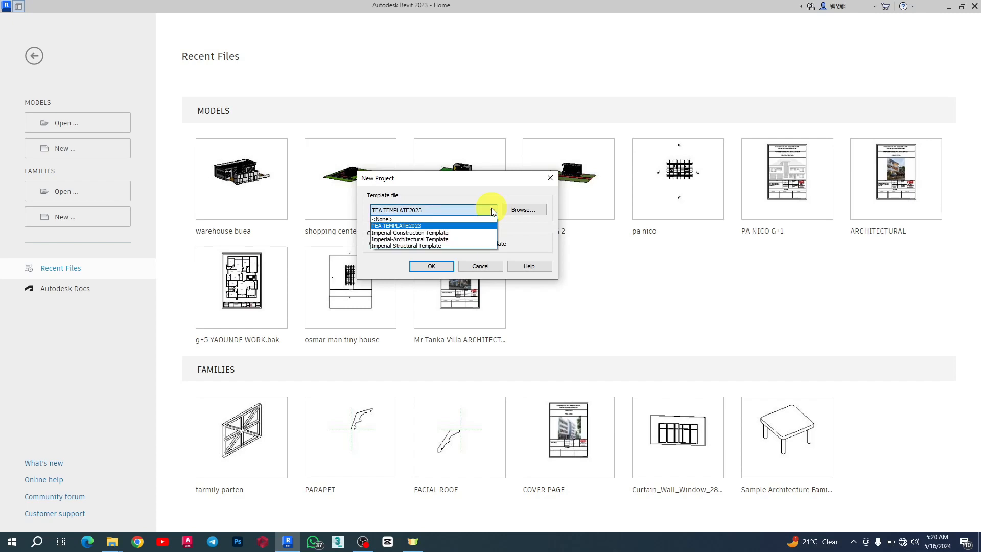
pyautogui.click(492, 211)
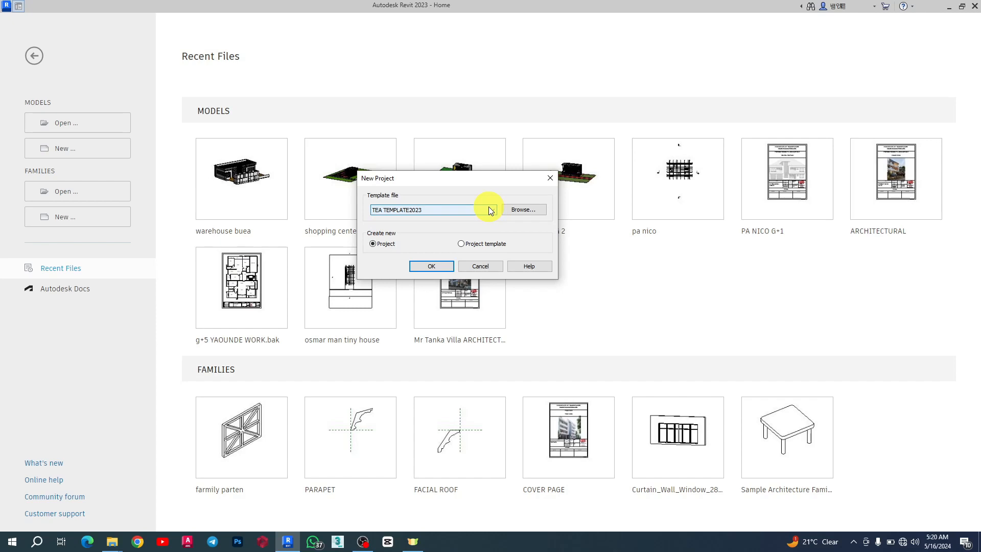
pyautogui.click(491, 211)
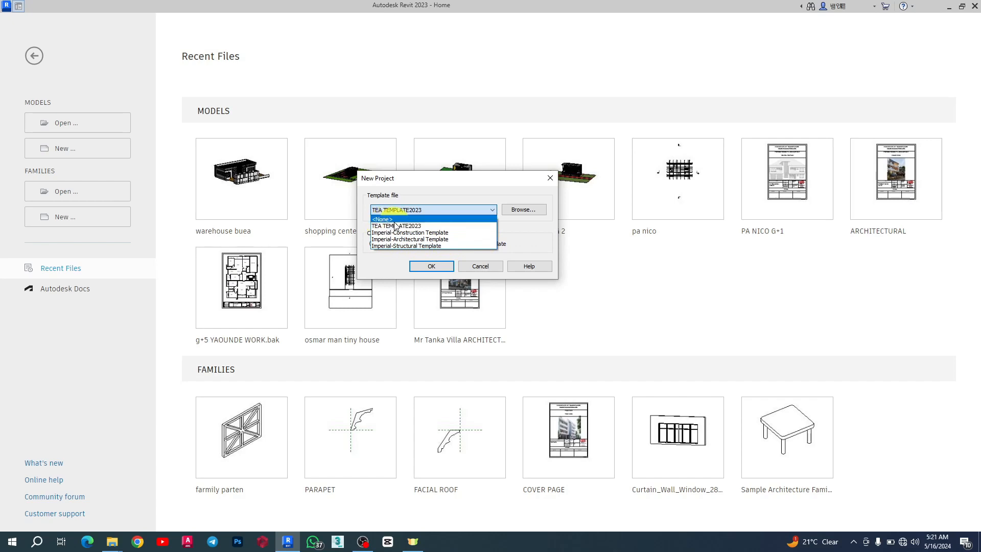
pyautogui.click(382, 211)
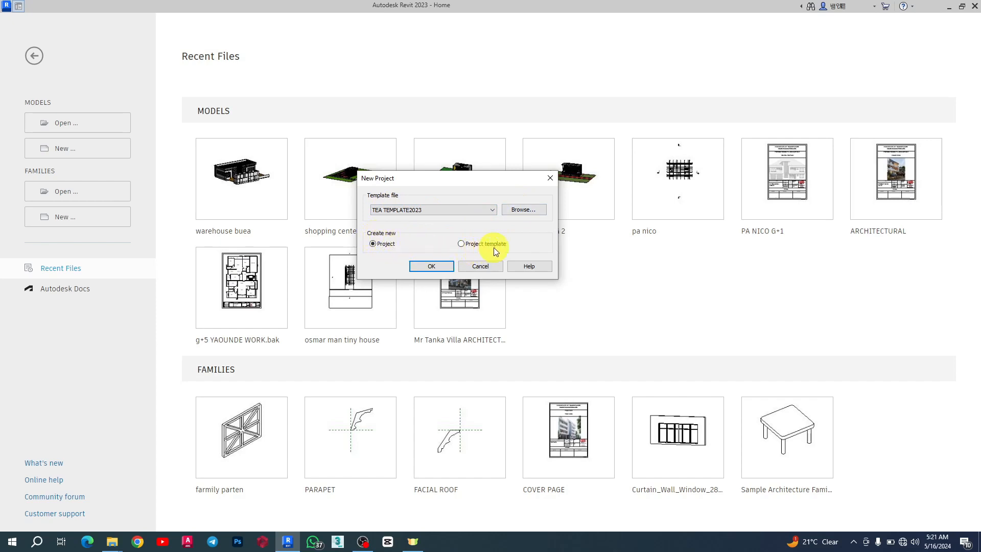
pyautogui.click(431, 266)
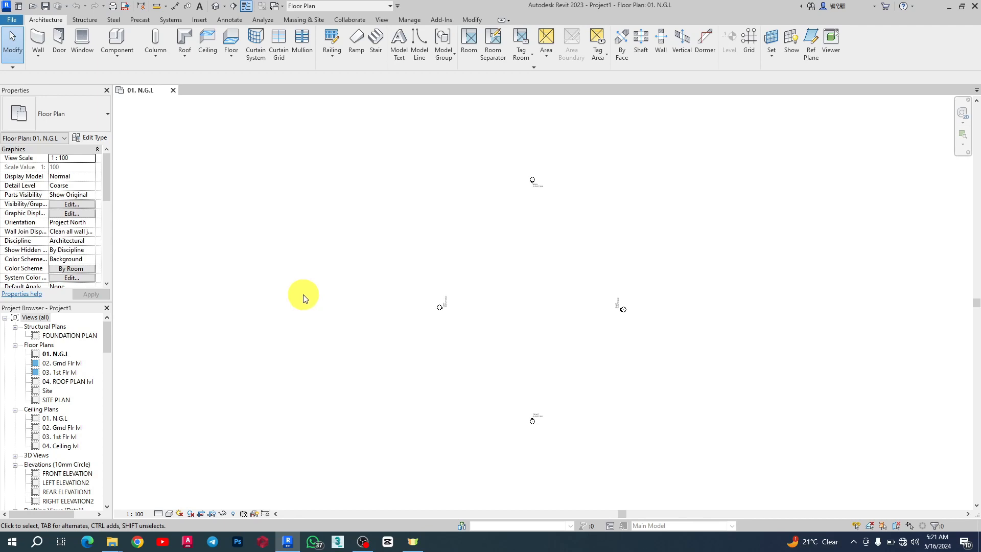
# Try drawing a chain of three connected WALL 150 walls between the elevation markers on the 01. N.G.L floor plan.
pyautogui.click(39, 40)
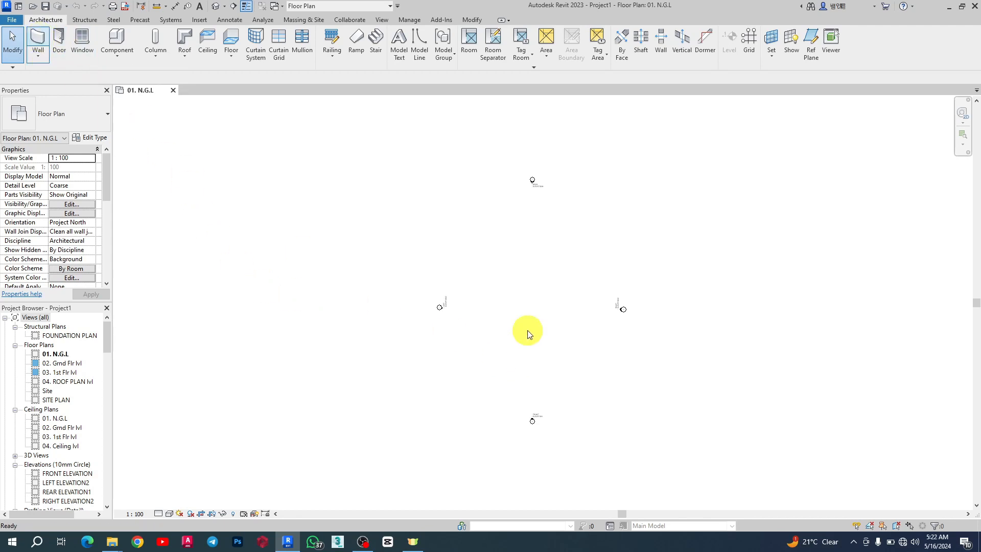
pyautogui.click(459, 276)
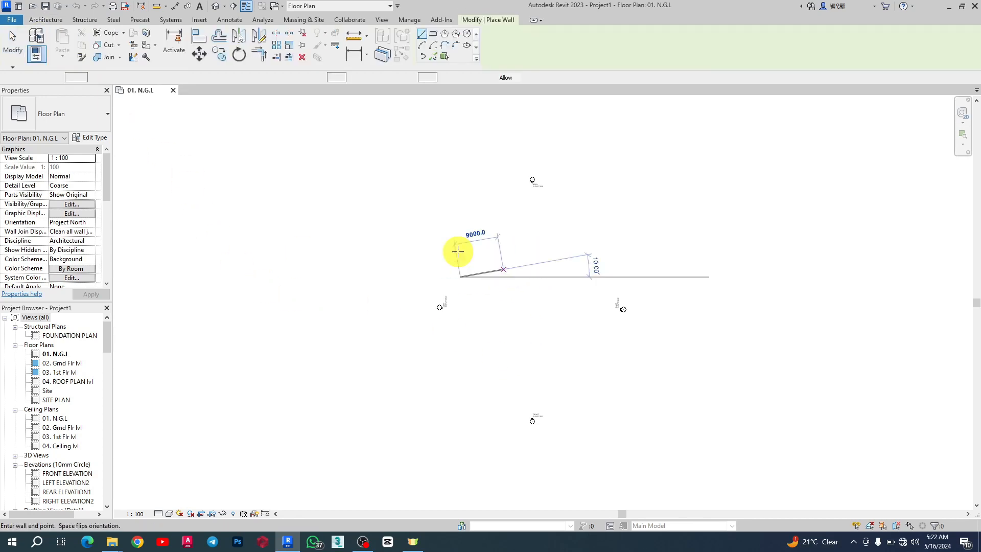
pyautogui.click(536, 234)
pyautogui.click(563, 306)
pyautogui.click(522, 321)
pyautogui.press('Escape')
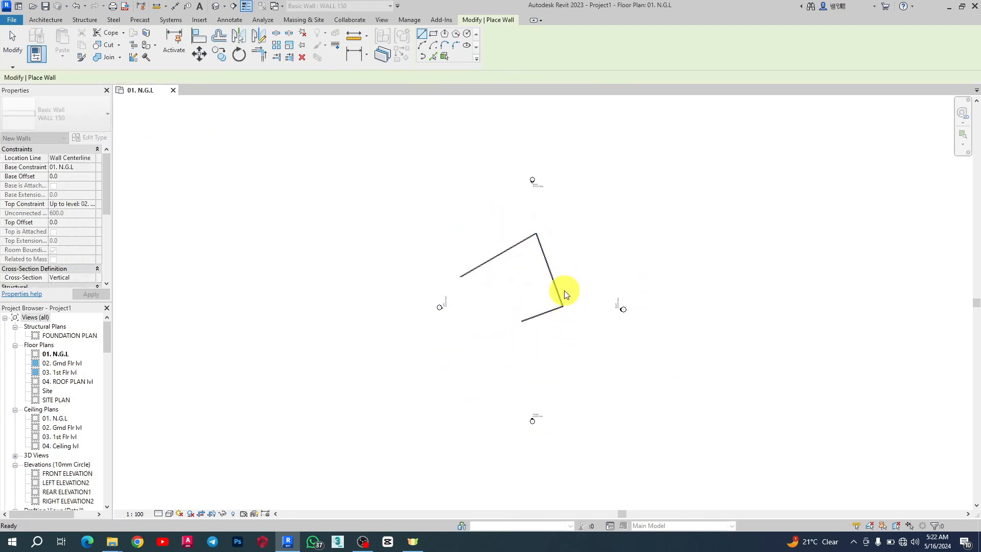
pyautogui.press('Escape')
# Undo the three trial walls on the 01. N.G.L floor plan.
pyautogui.hotkey('ctrl', 'z')
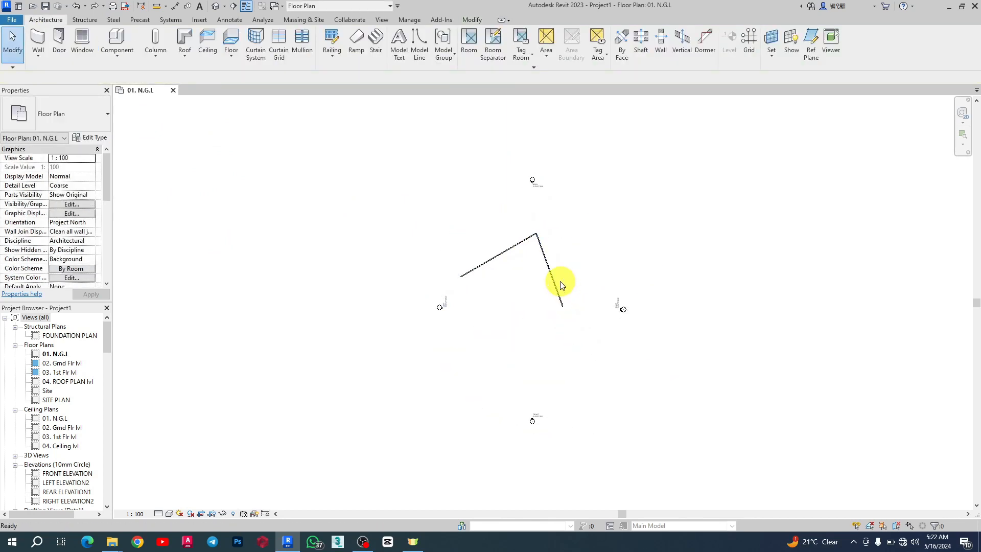
pyautogui.hotkey('ctrl', 'z')
pyautogui.hotkey('ctrl', 'z')
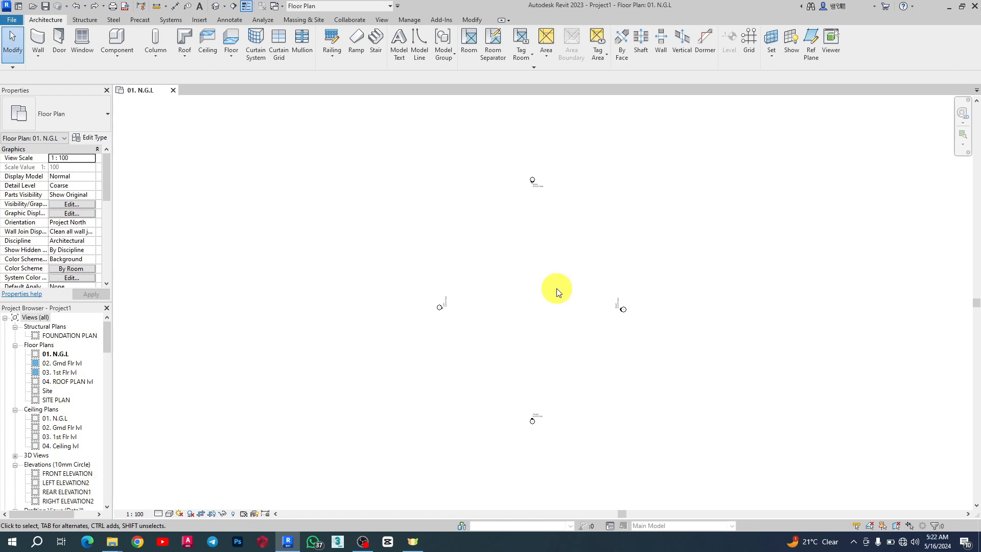
# Examine the 01. N.G.L floor plan's view properties and the template's list of views, legends, schedules and sheets.
pyautogui.scroll(2, 591, 280)
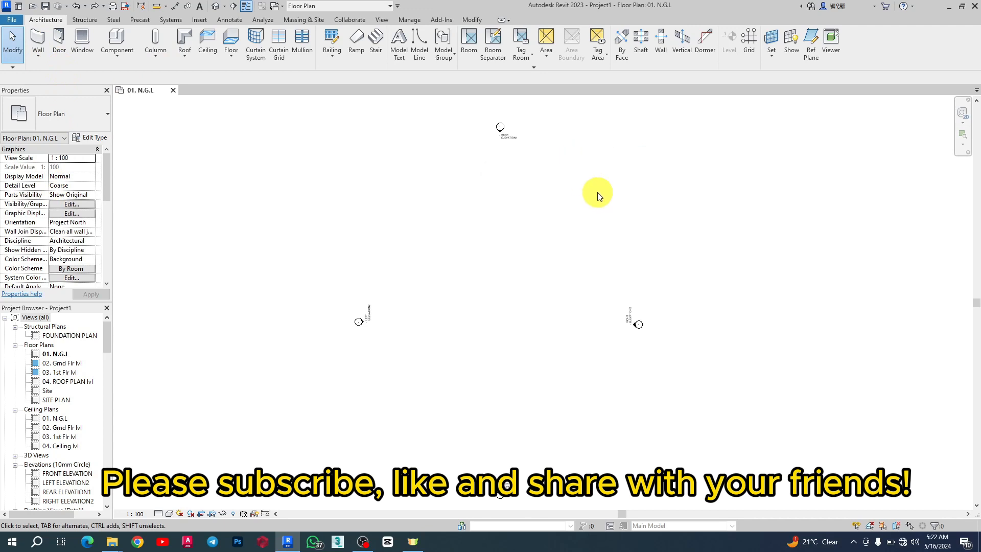
pyautogui.scroll(-1, 418, 227)
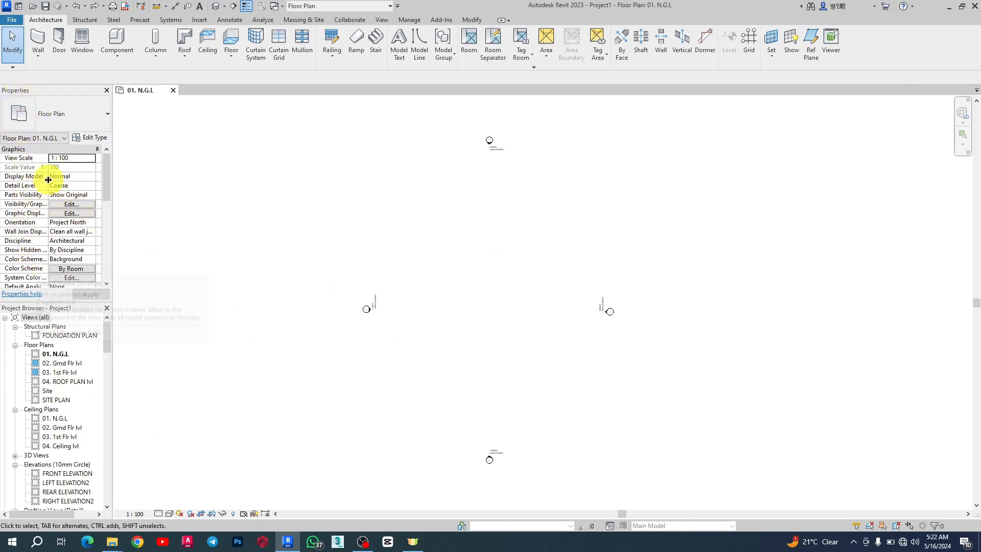
pyautogui.scroll(-2, 48, 179)
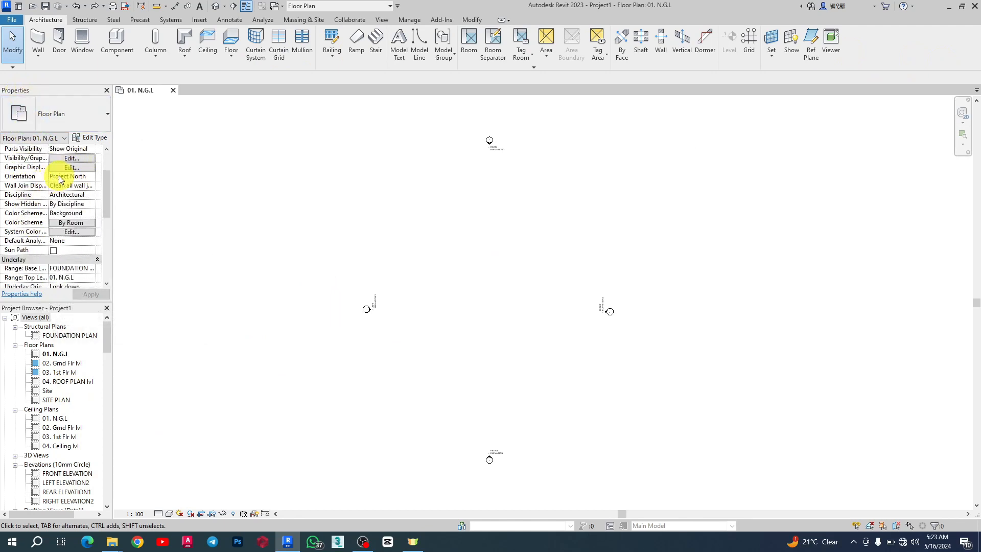
pyautogui.scroll(-3, 60, 179)
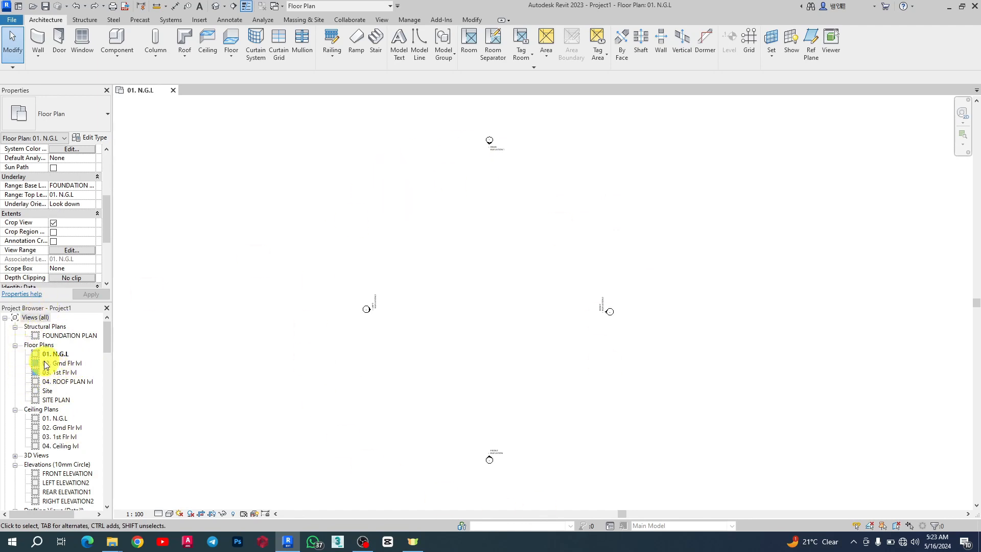
pyautogui.doubleClick(58, 353)
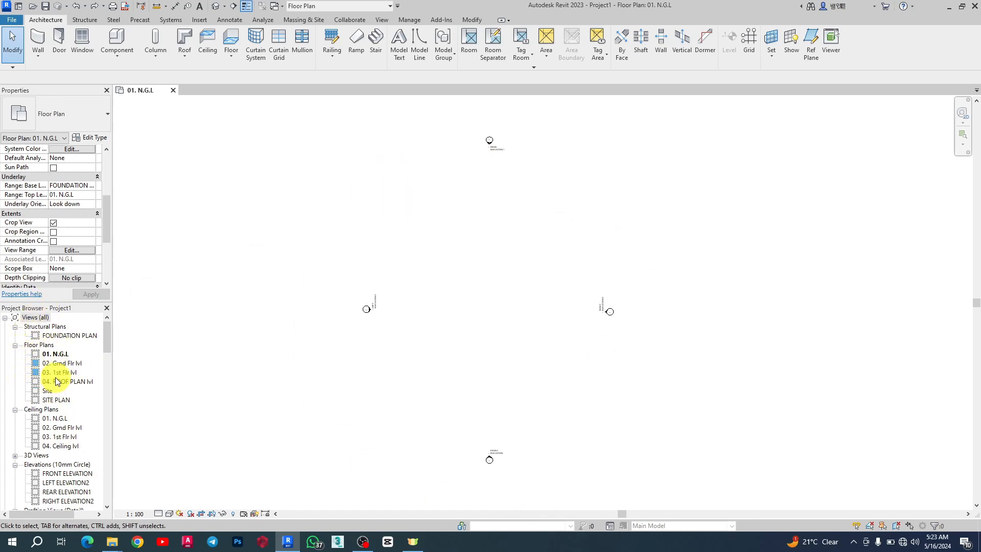
pyautogui.scroll(-1, 55, 380)
pyautogui.scroll(-4, 55, 380)
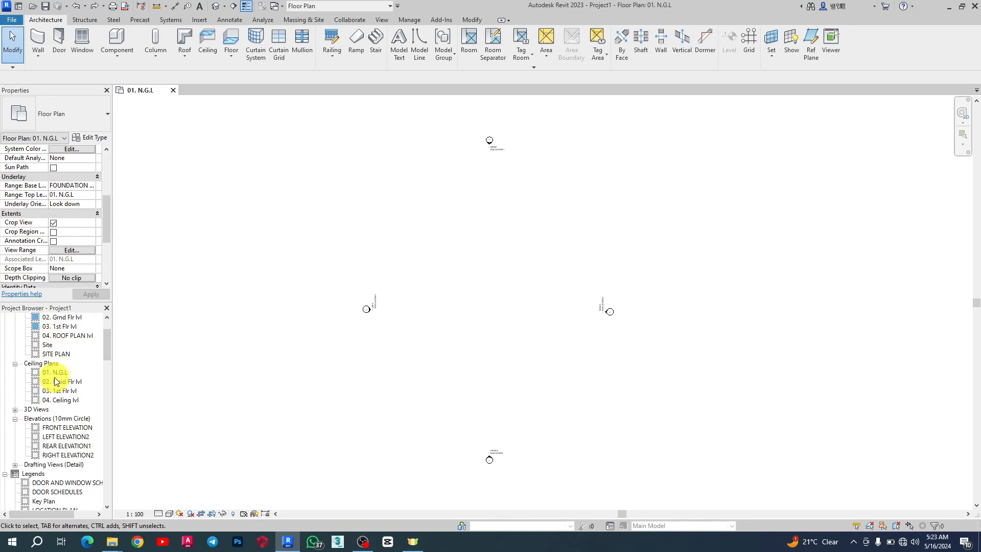
pyautogui.scroll(-4, 55, 381)
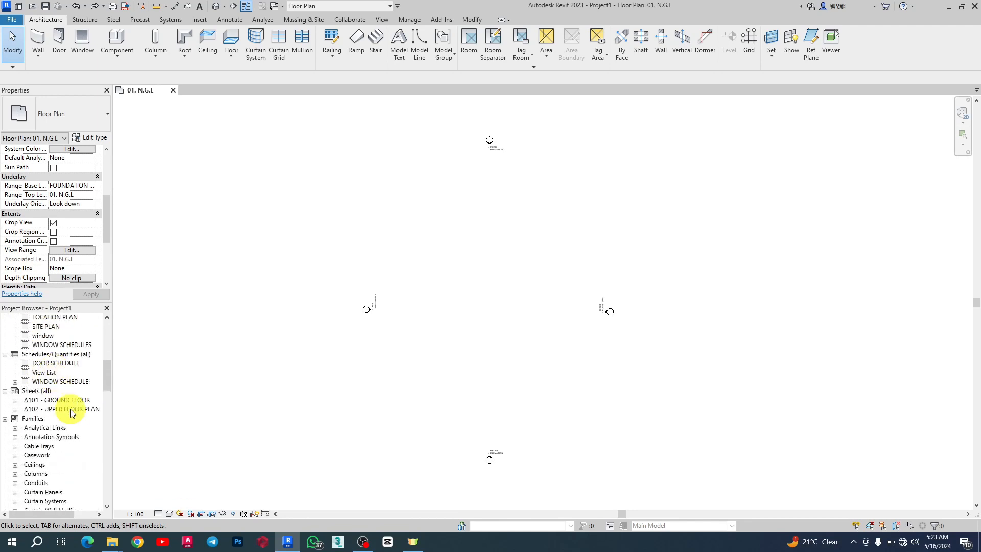
# Open sheet A101 - GROUND FLOOR, examine its title block and viewport layout, and close the sheet.
pyautogui.doubleClick(53, 402)
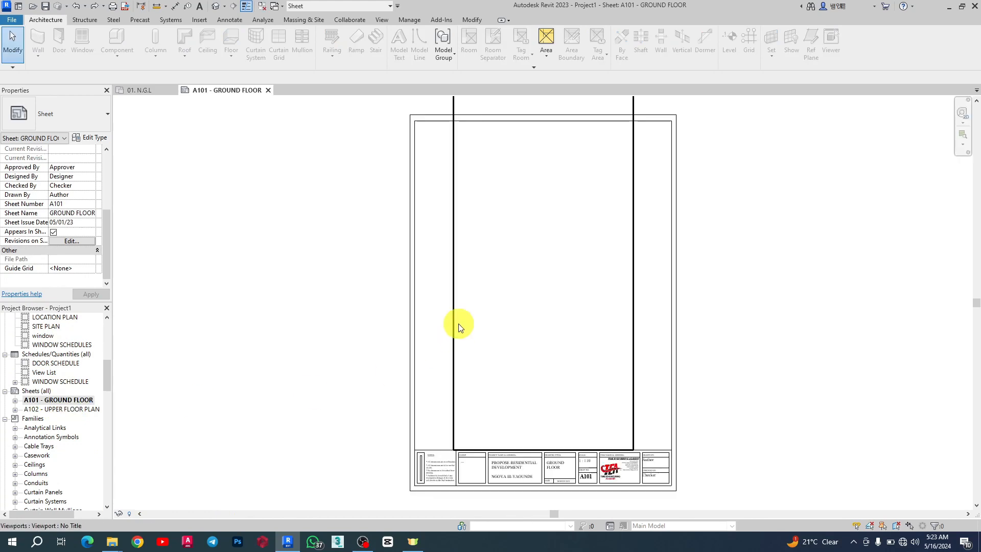
pyautogui.scroll(-3, 458, 324)
pyautogui.scroll(8, 532, 447)
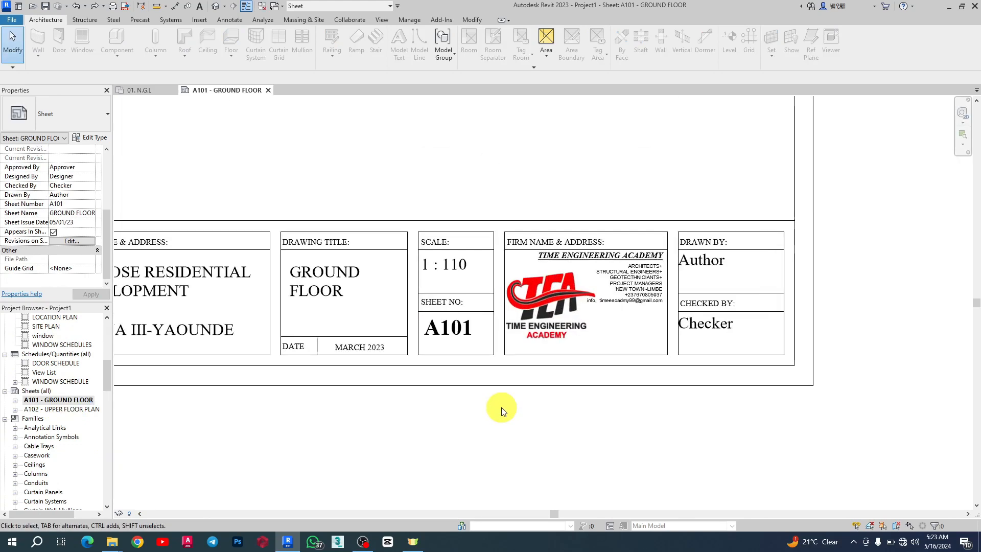
pyautogui.scroll(-6, 519, 372)
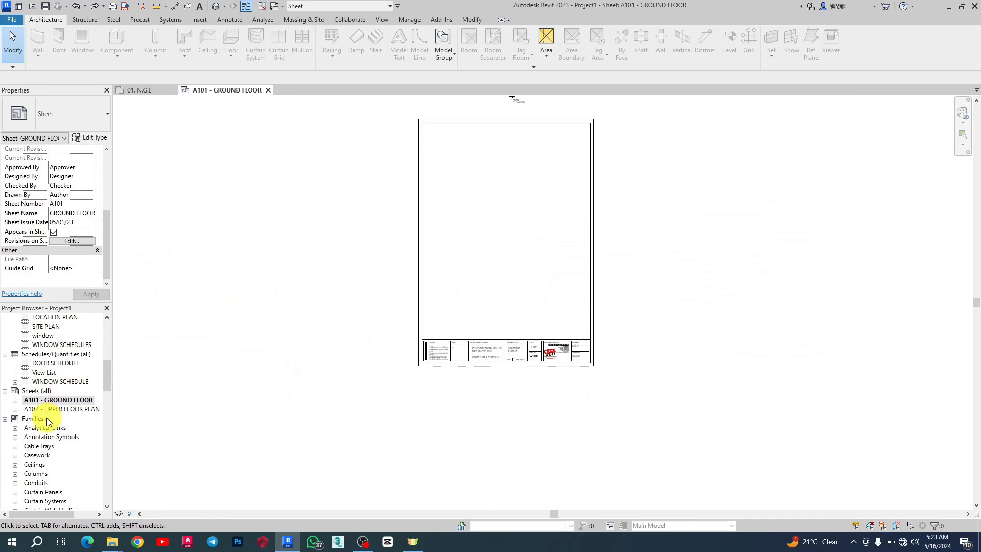
pyautogui.scroll(-3, 489, 327)
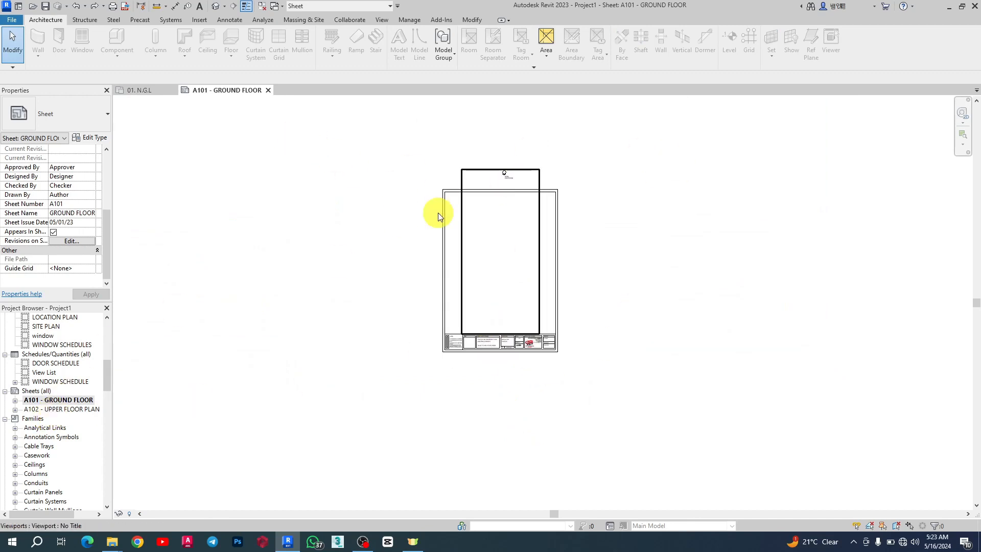
pyautogui.scroll(4, 492, 183)
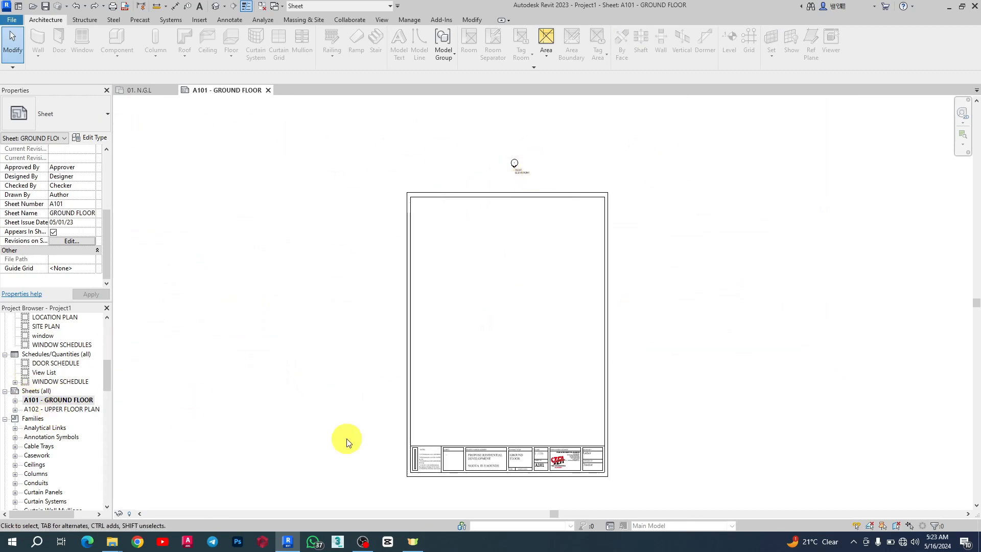
pyautogui.scroll(5, 70, 380)
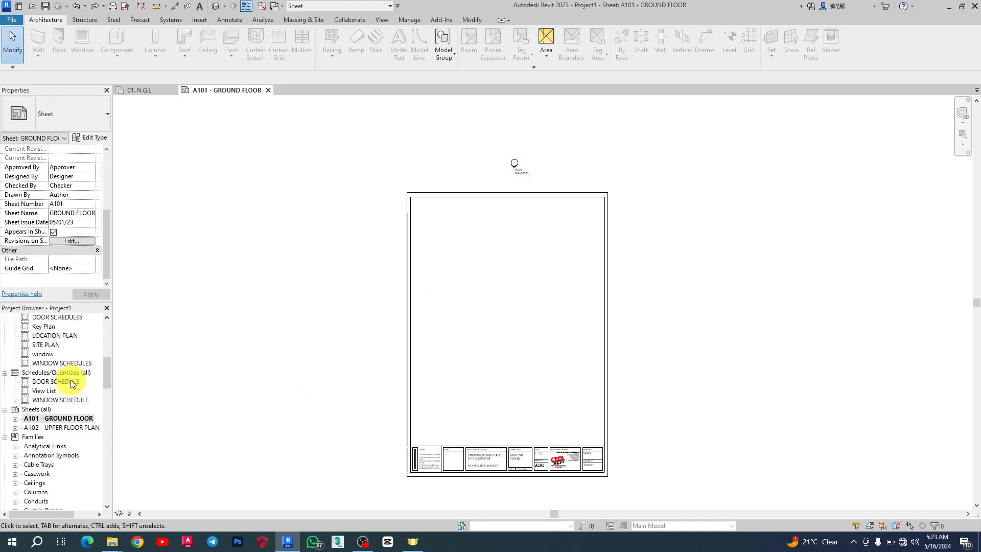
pyautogui.scroll(4, 70, 379)
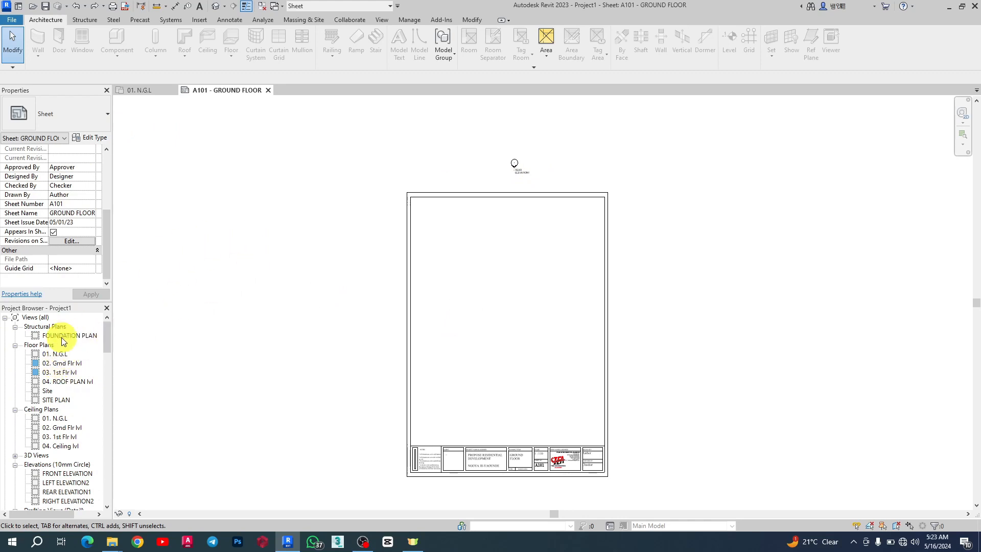
pyautogui.click(268, 90)
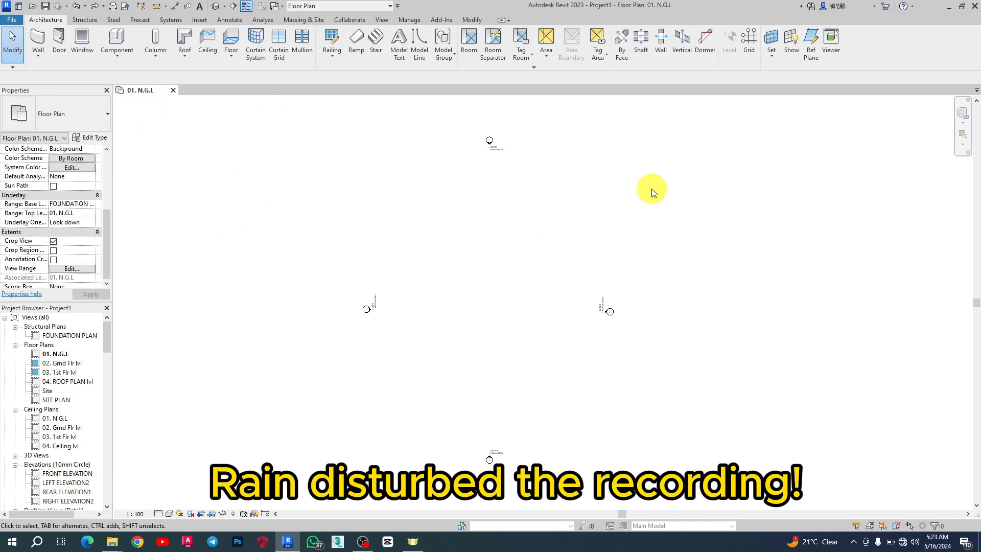